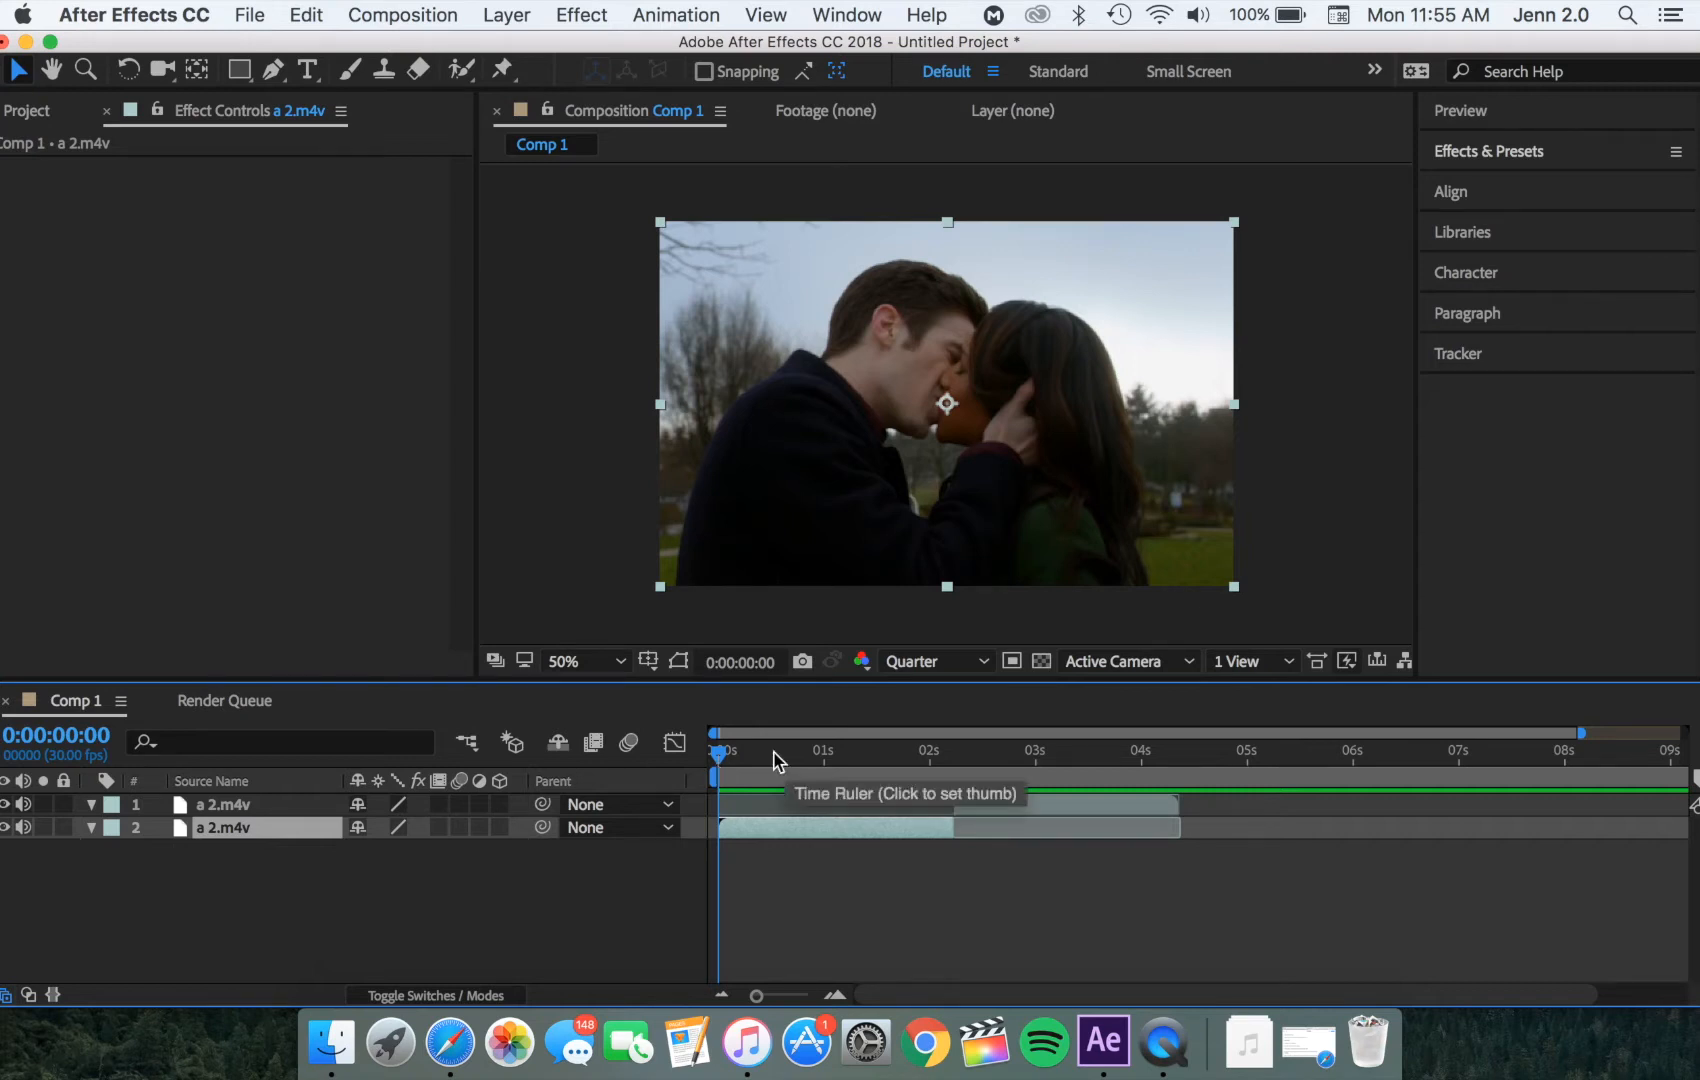
Step: Play back the composition to review the cut between the two clips
key("space")
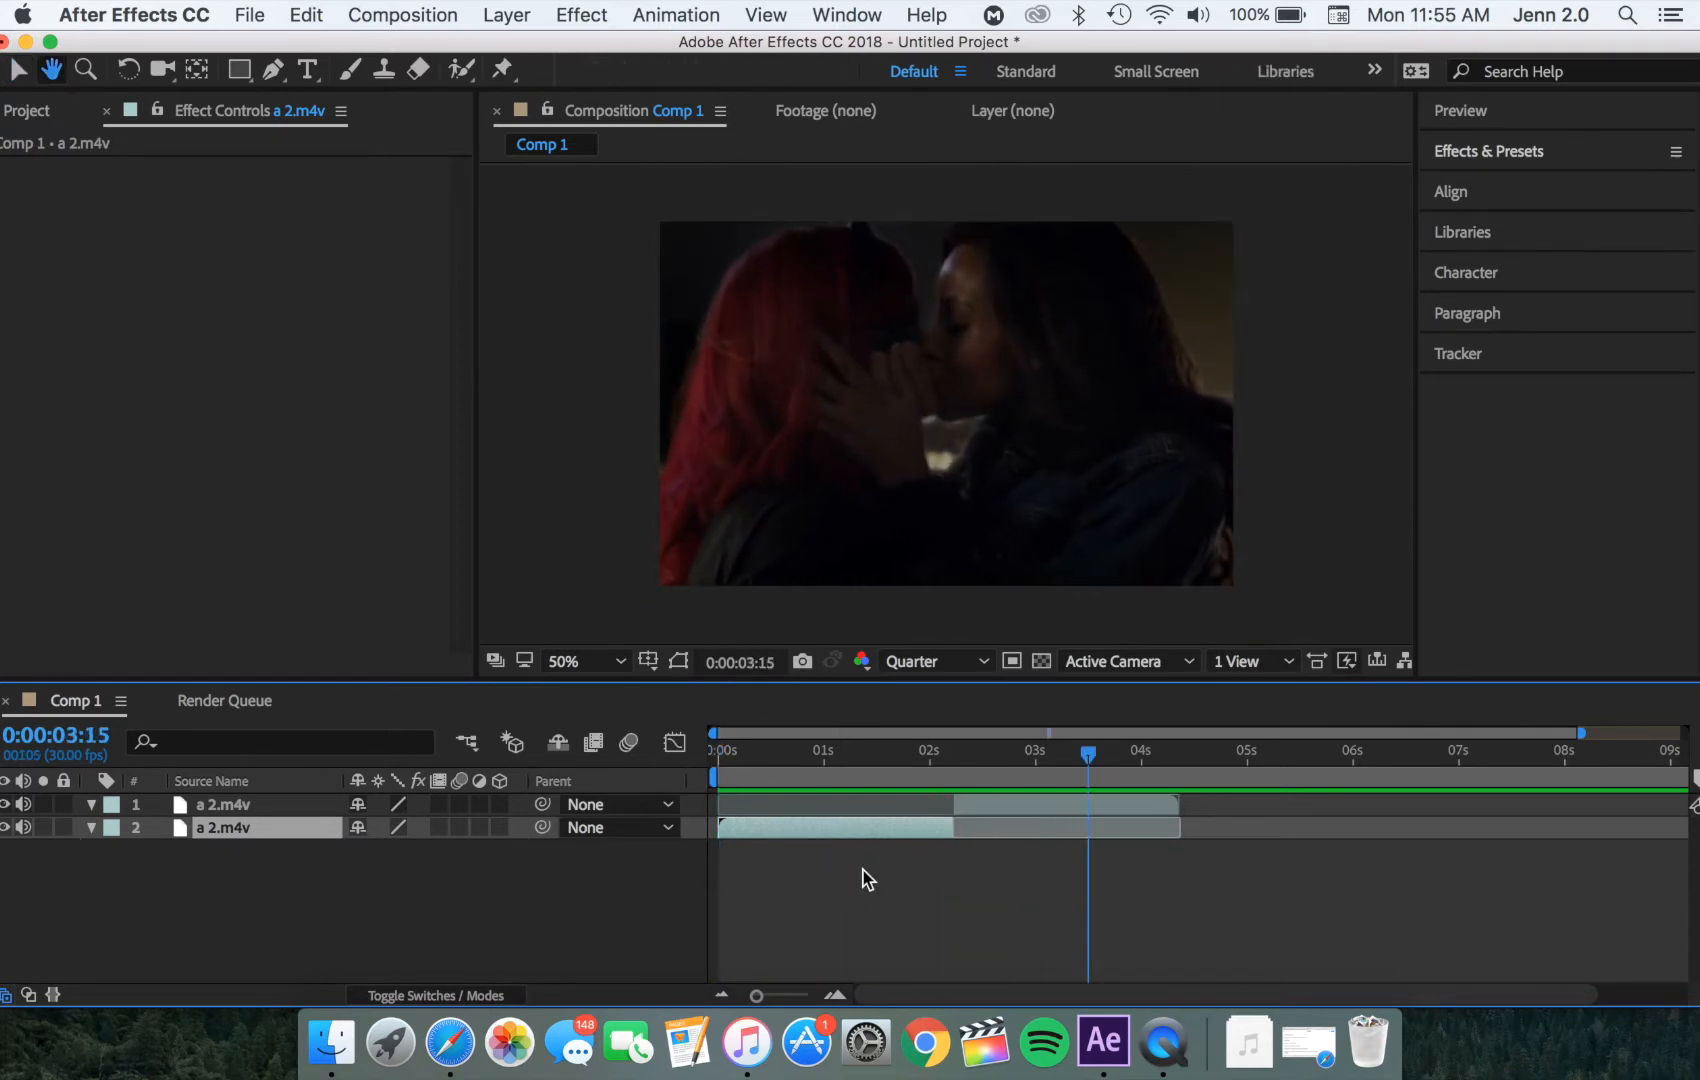
key("space")
left_click(814, 766)
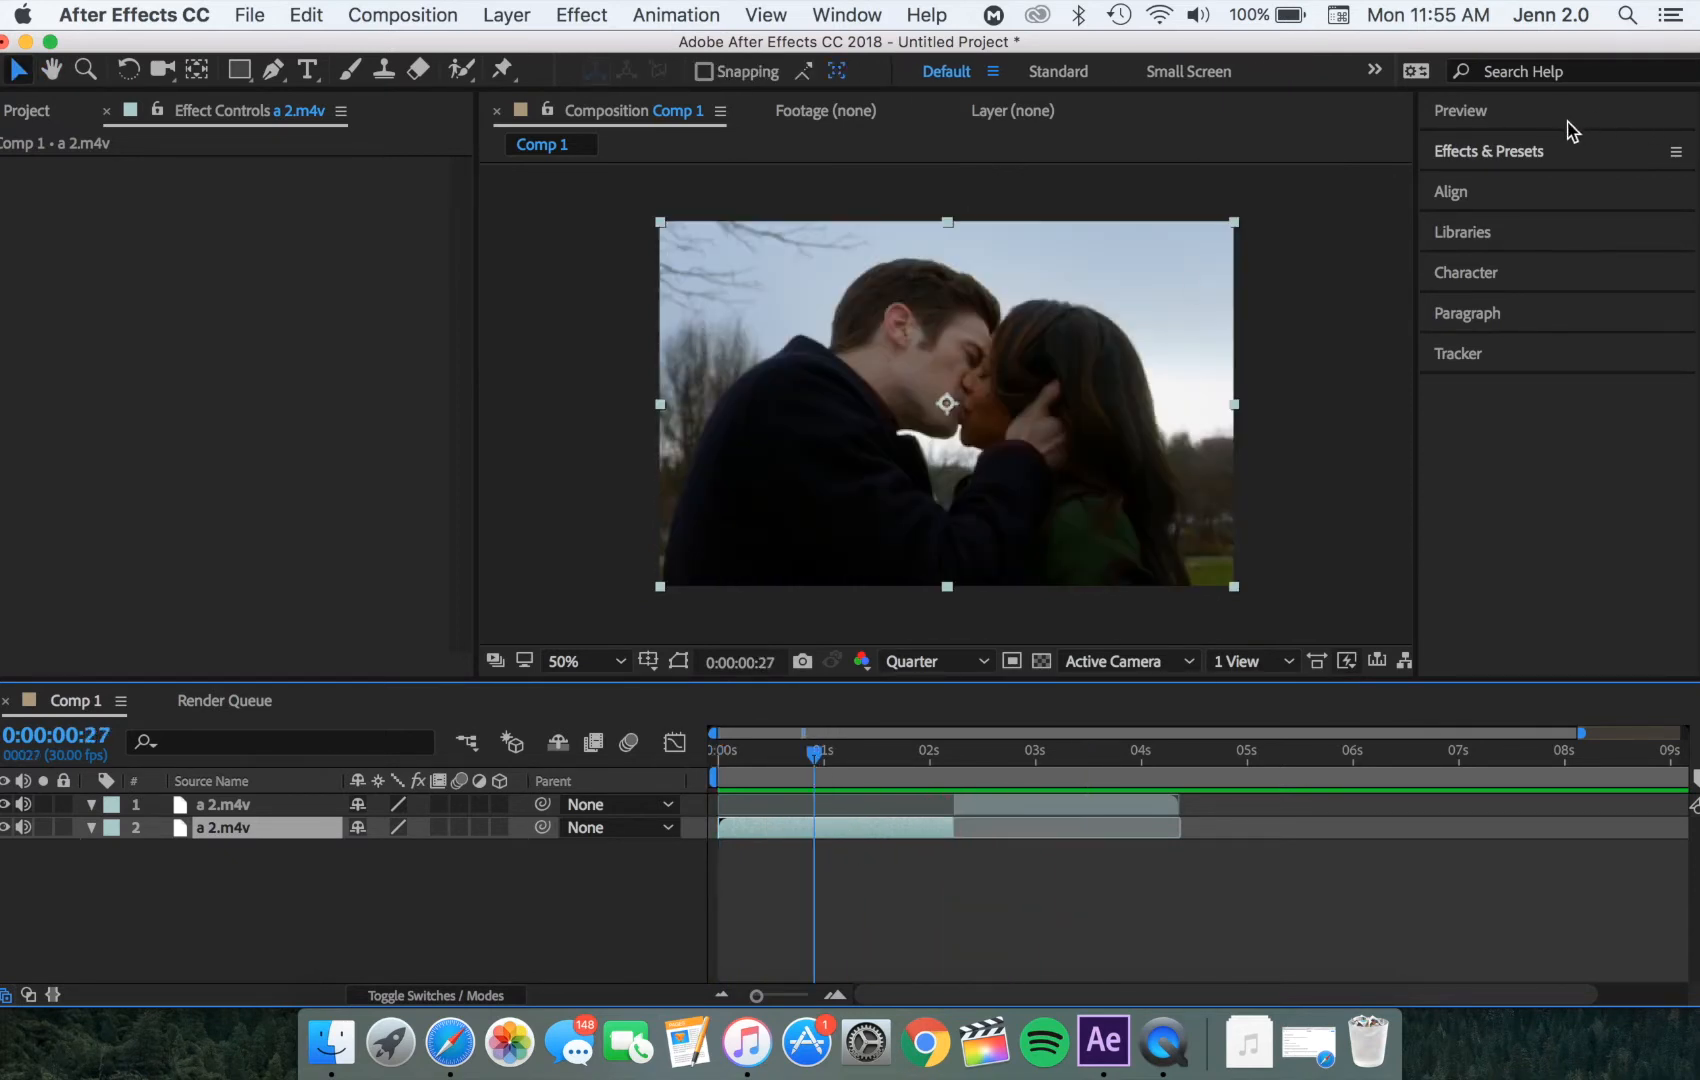
Step: Search the effects for "blurmo" and target the first clip on layer 2
left_click(1543, 143)
left_click(1527, 187)
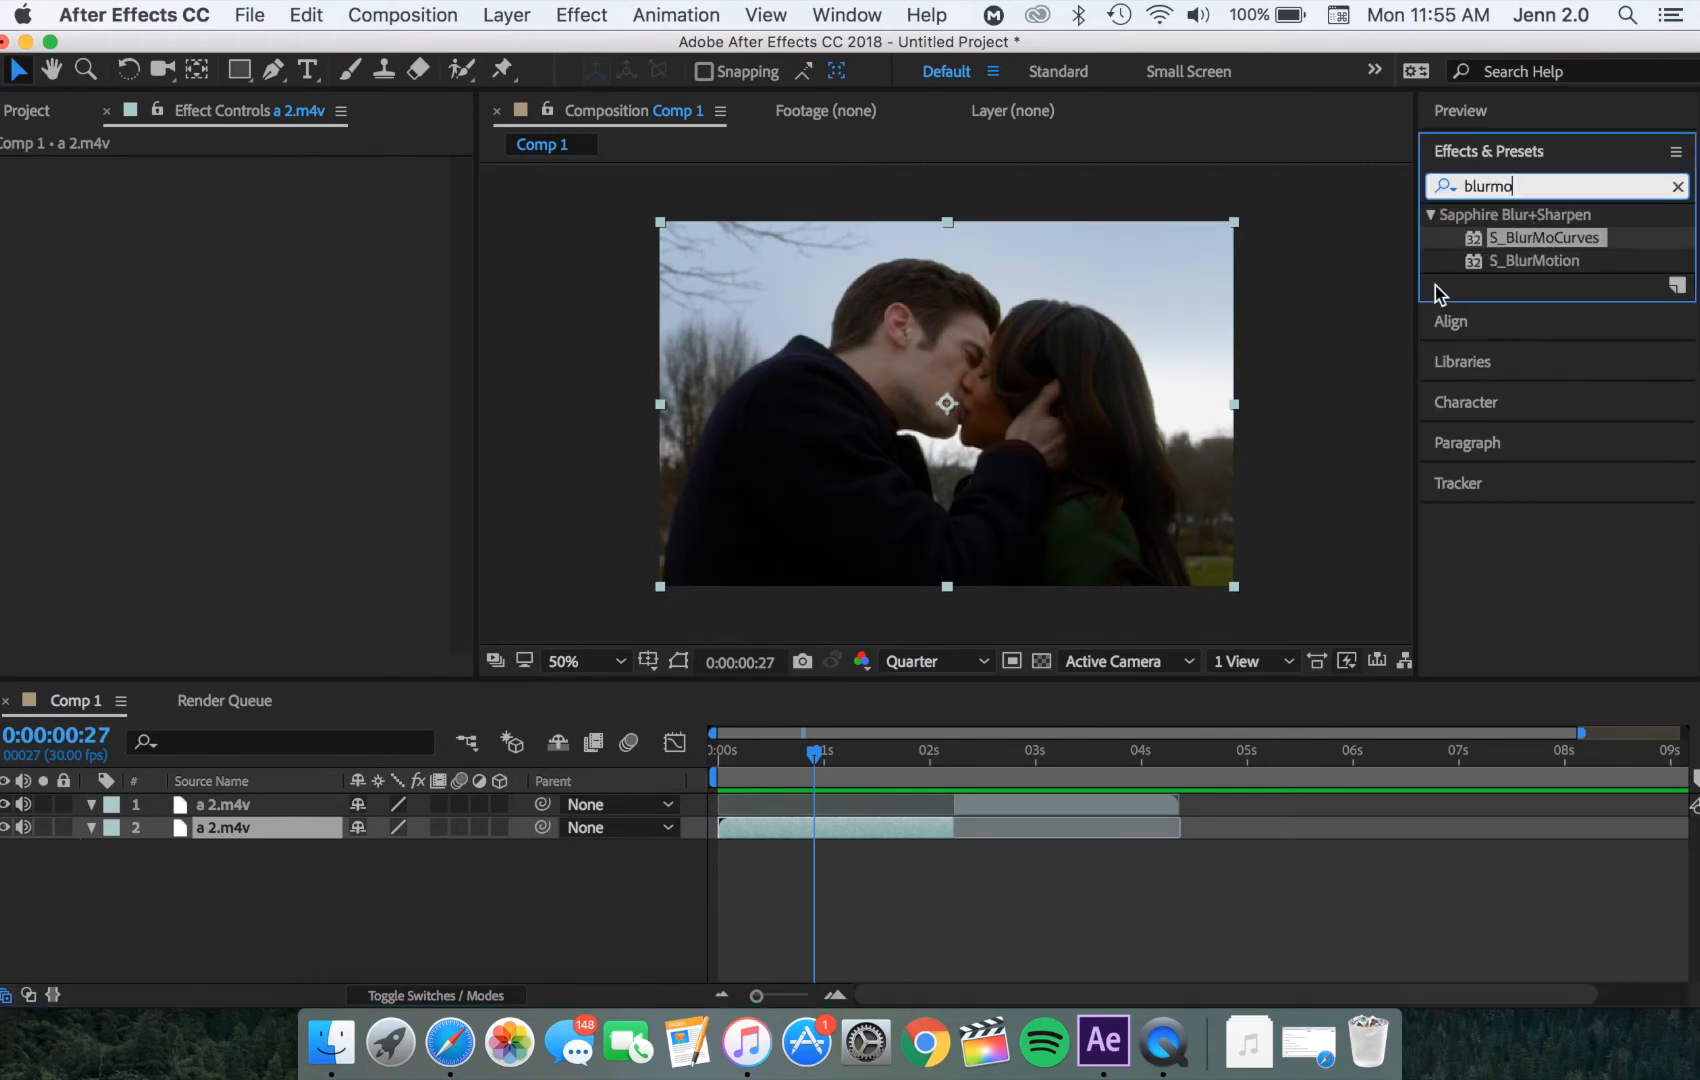
left_click(900, 840)
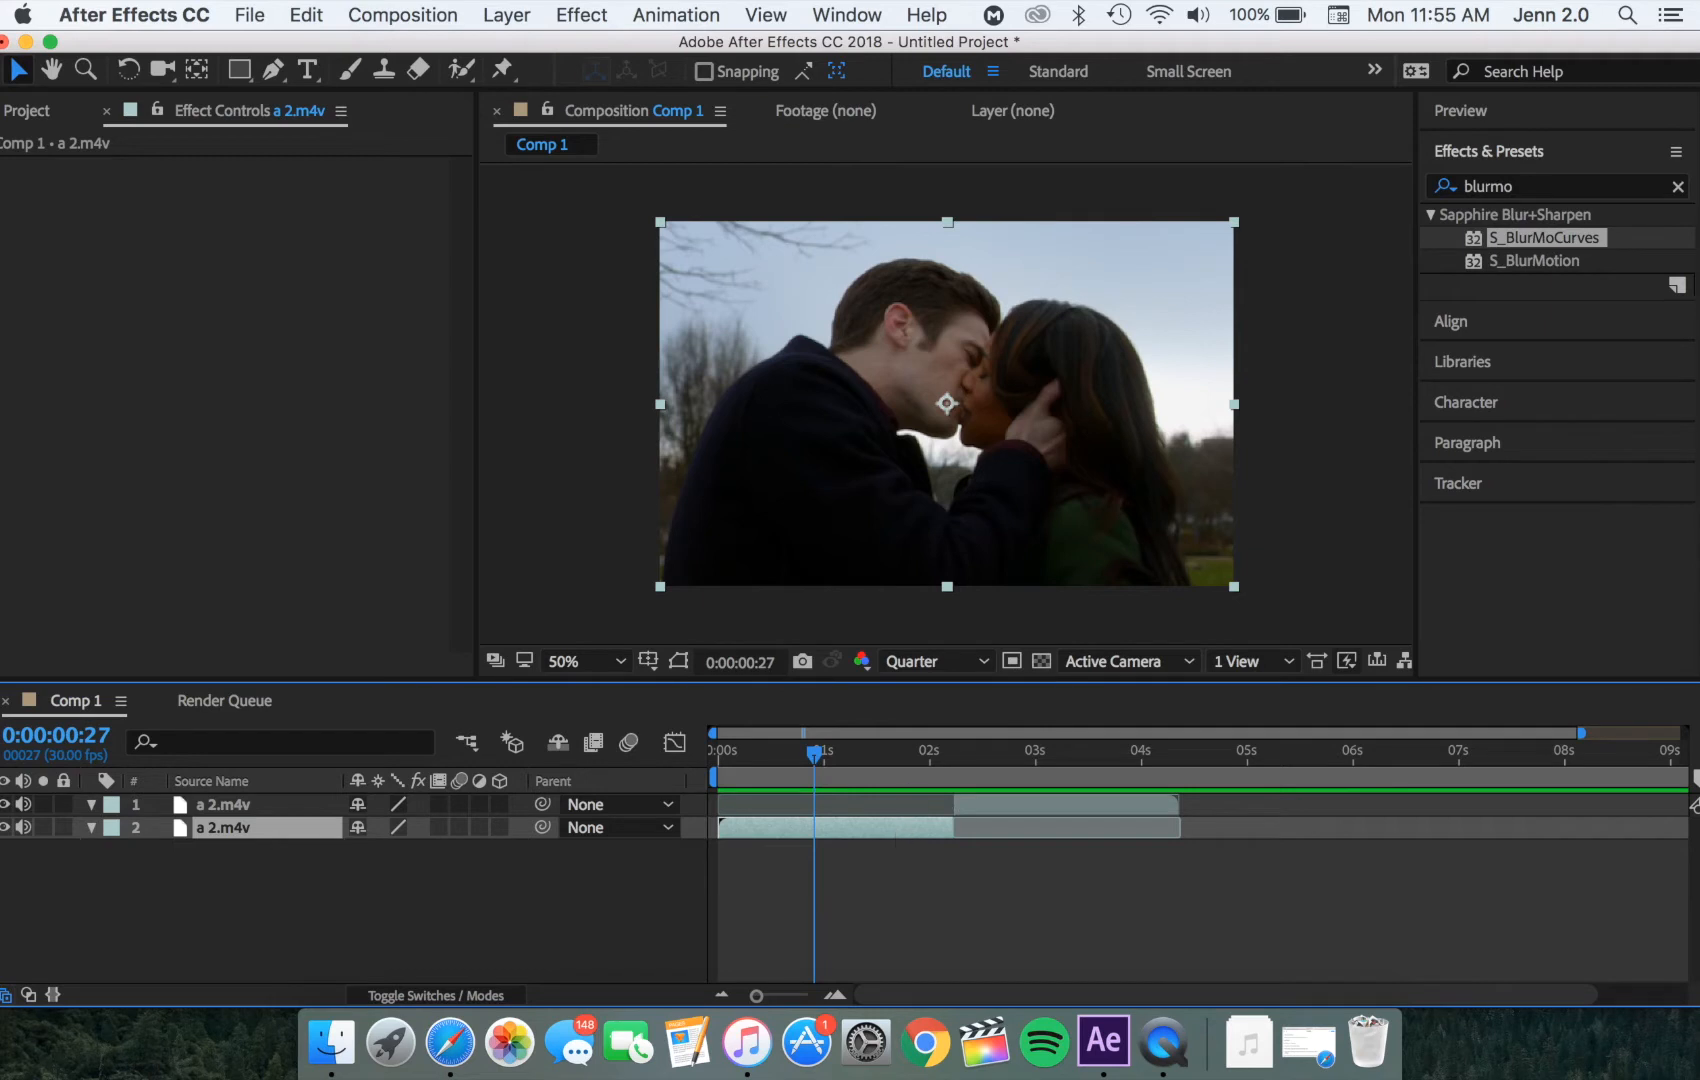
double_click(1547, 240)
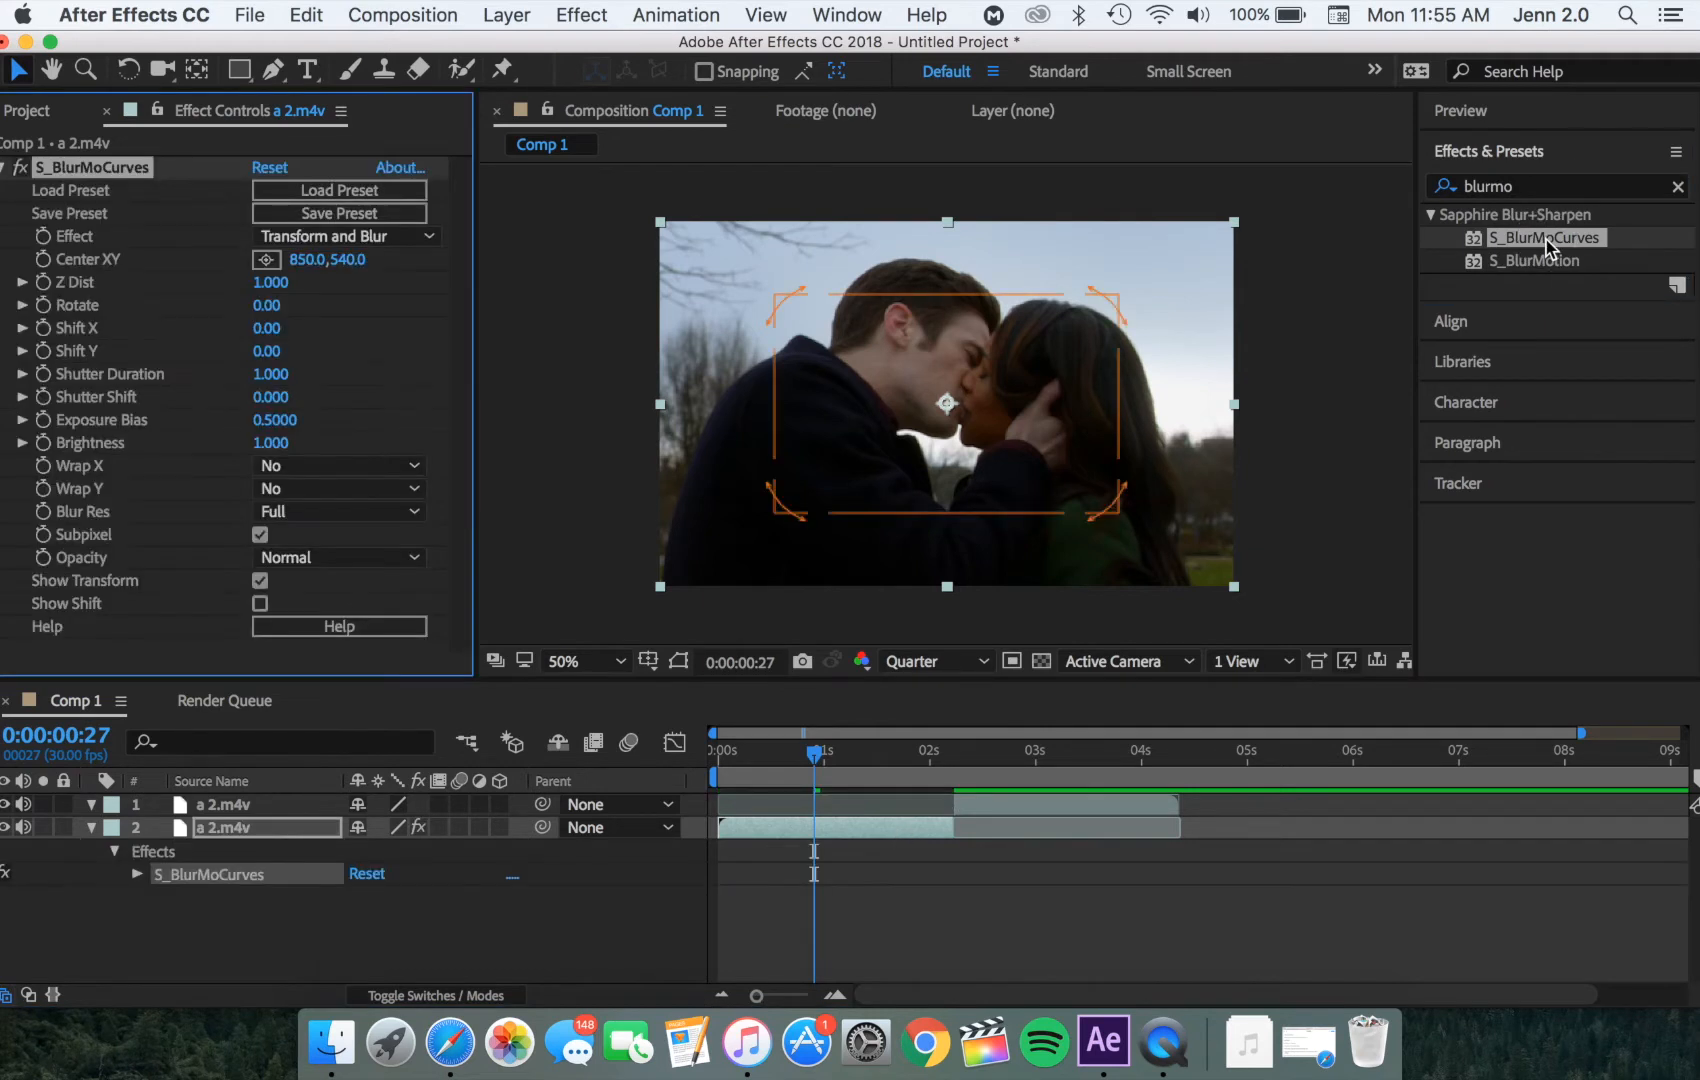
key("super+z")
left_click_drag(1555, 240, 937, 835)
key("super+z")
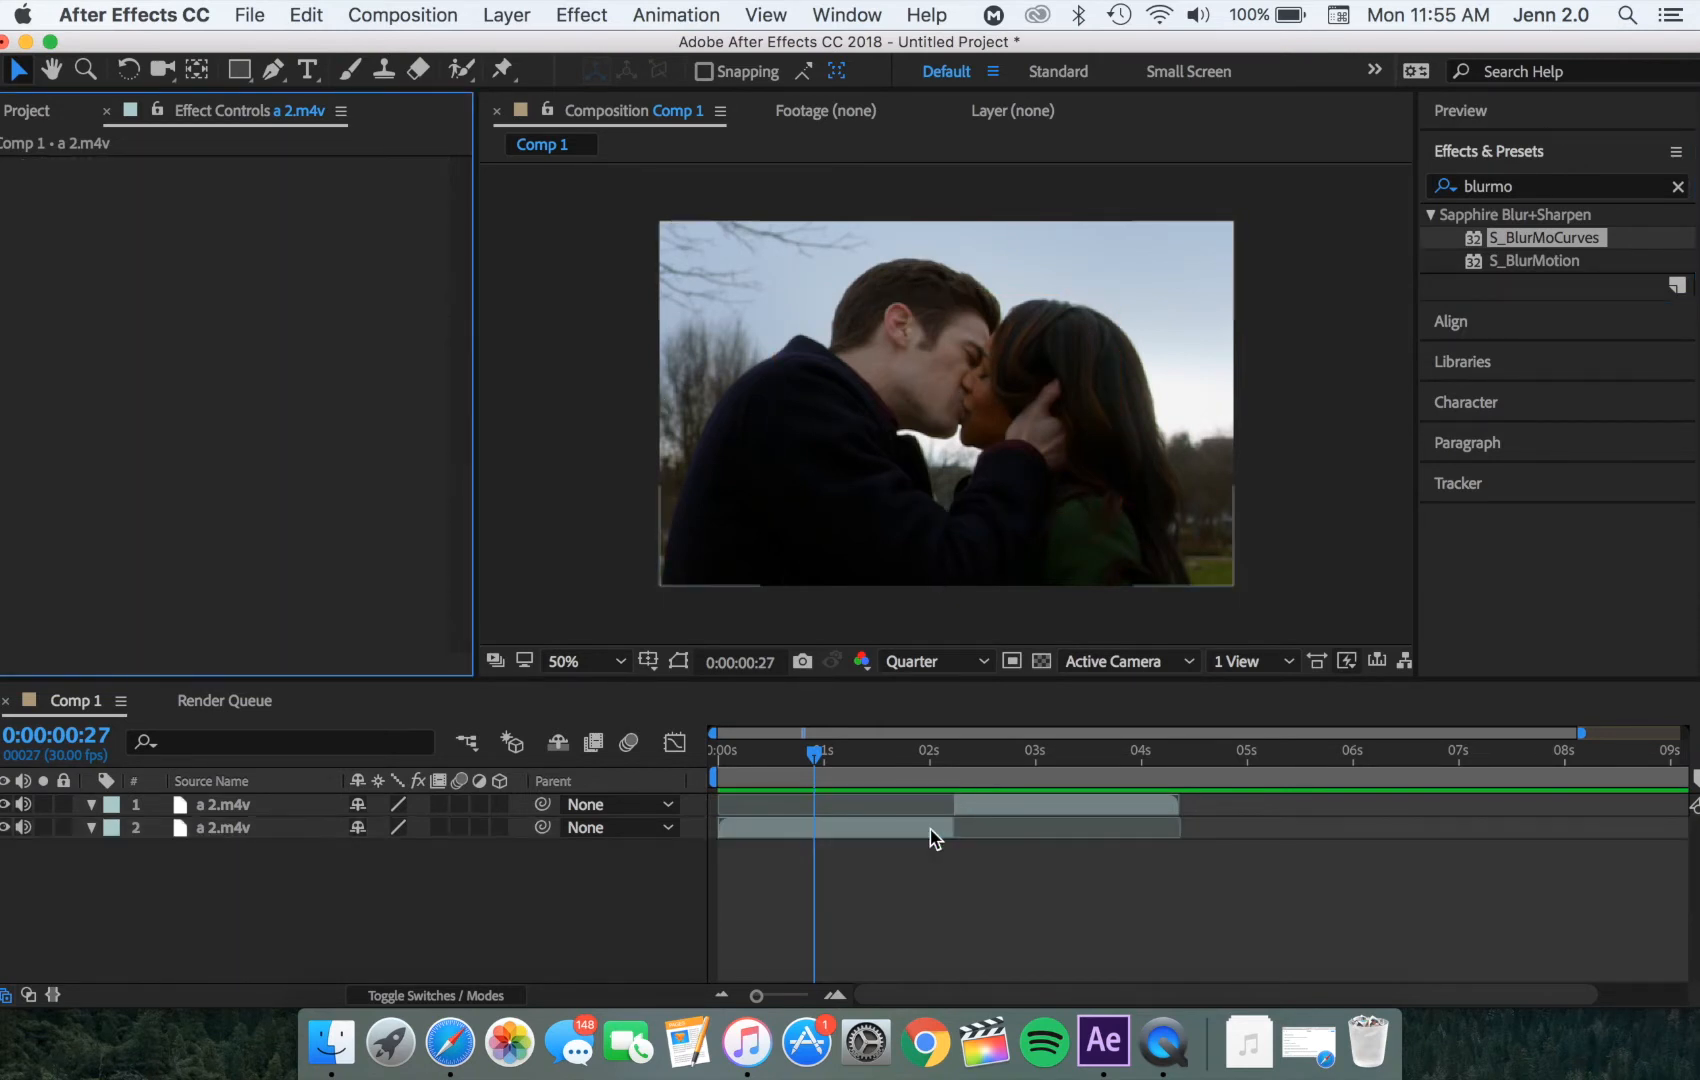
Step: Apply the S_BlurMoCurves effect to the first clip on layer 2
left_click(930, 838)
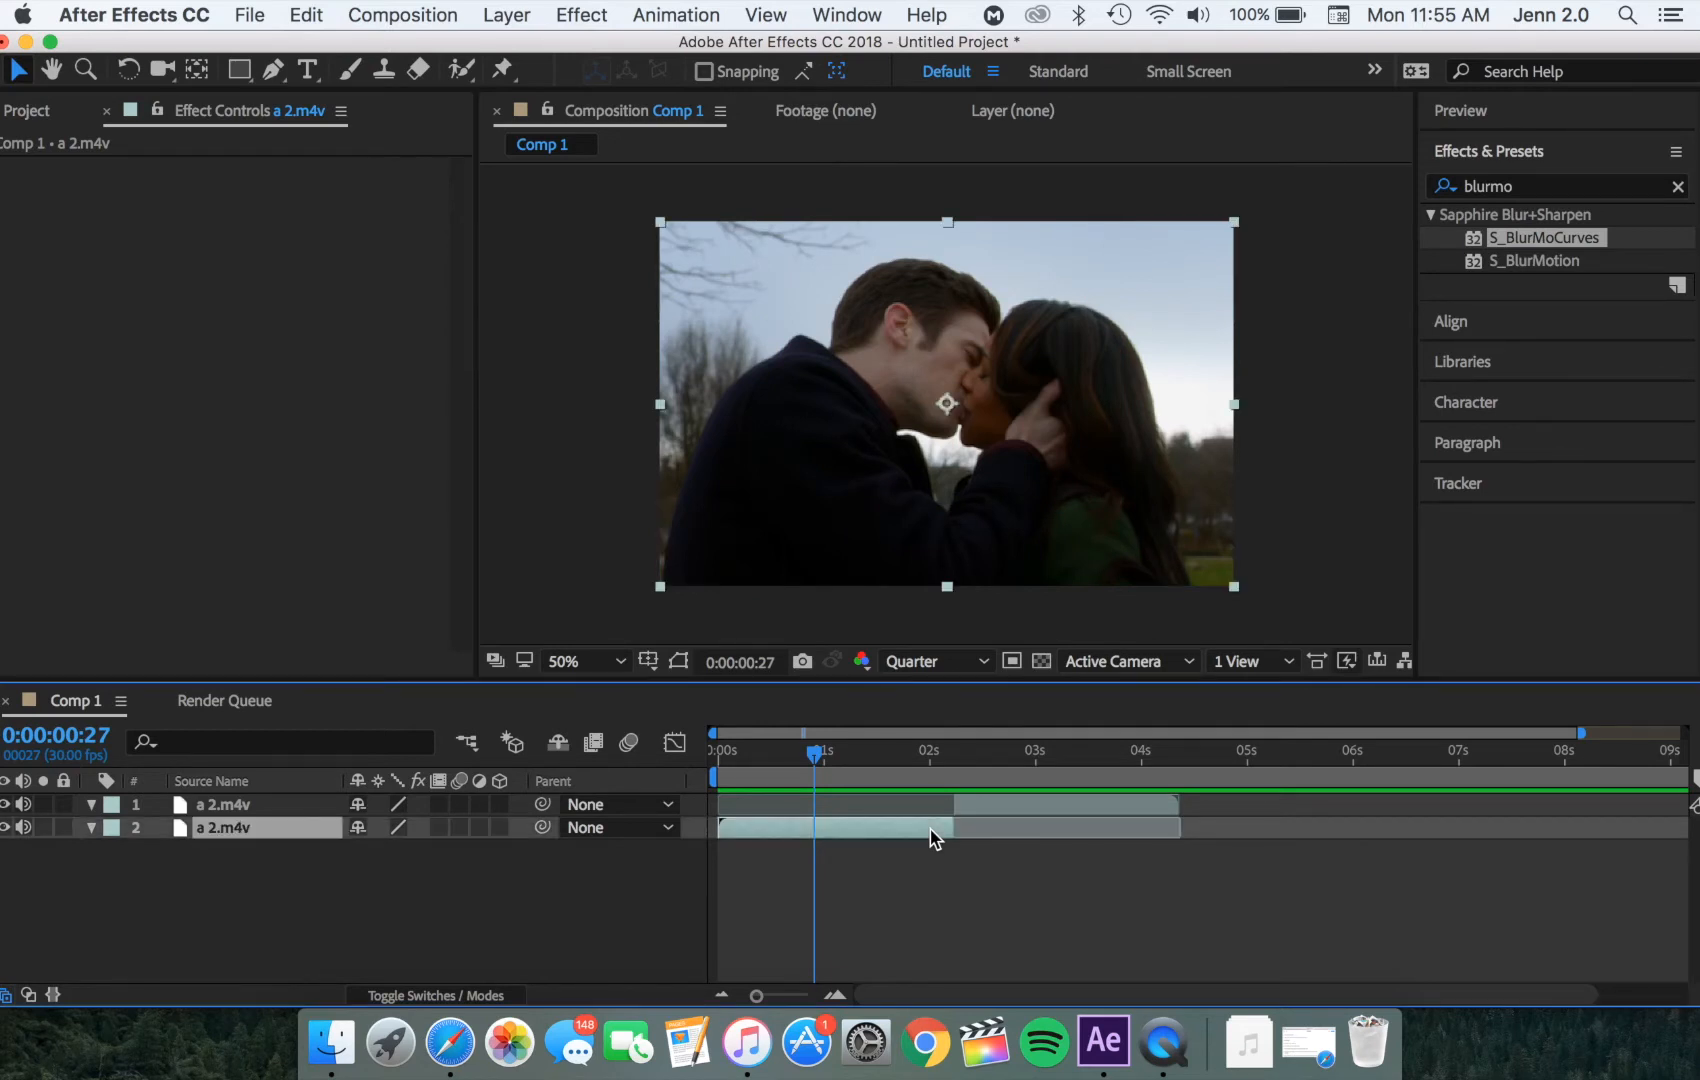
left_click(1537, 248)
double_click(1537, 248)
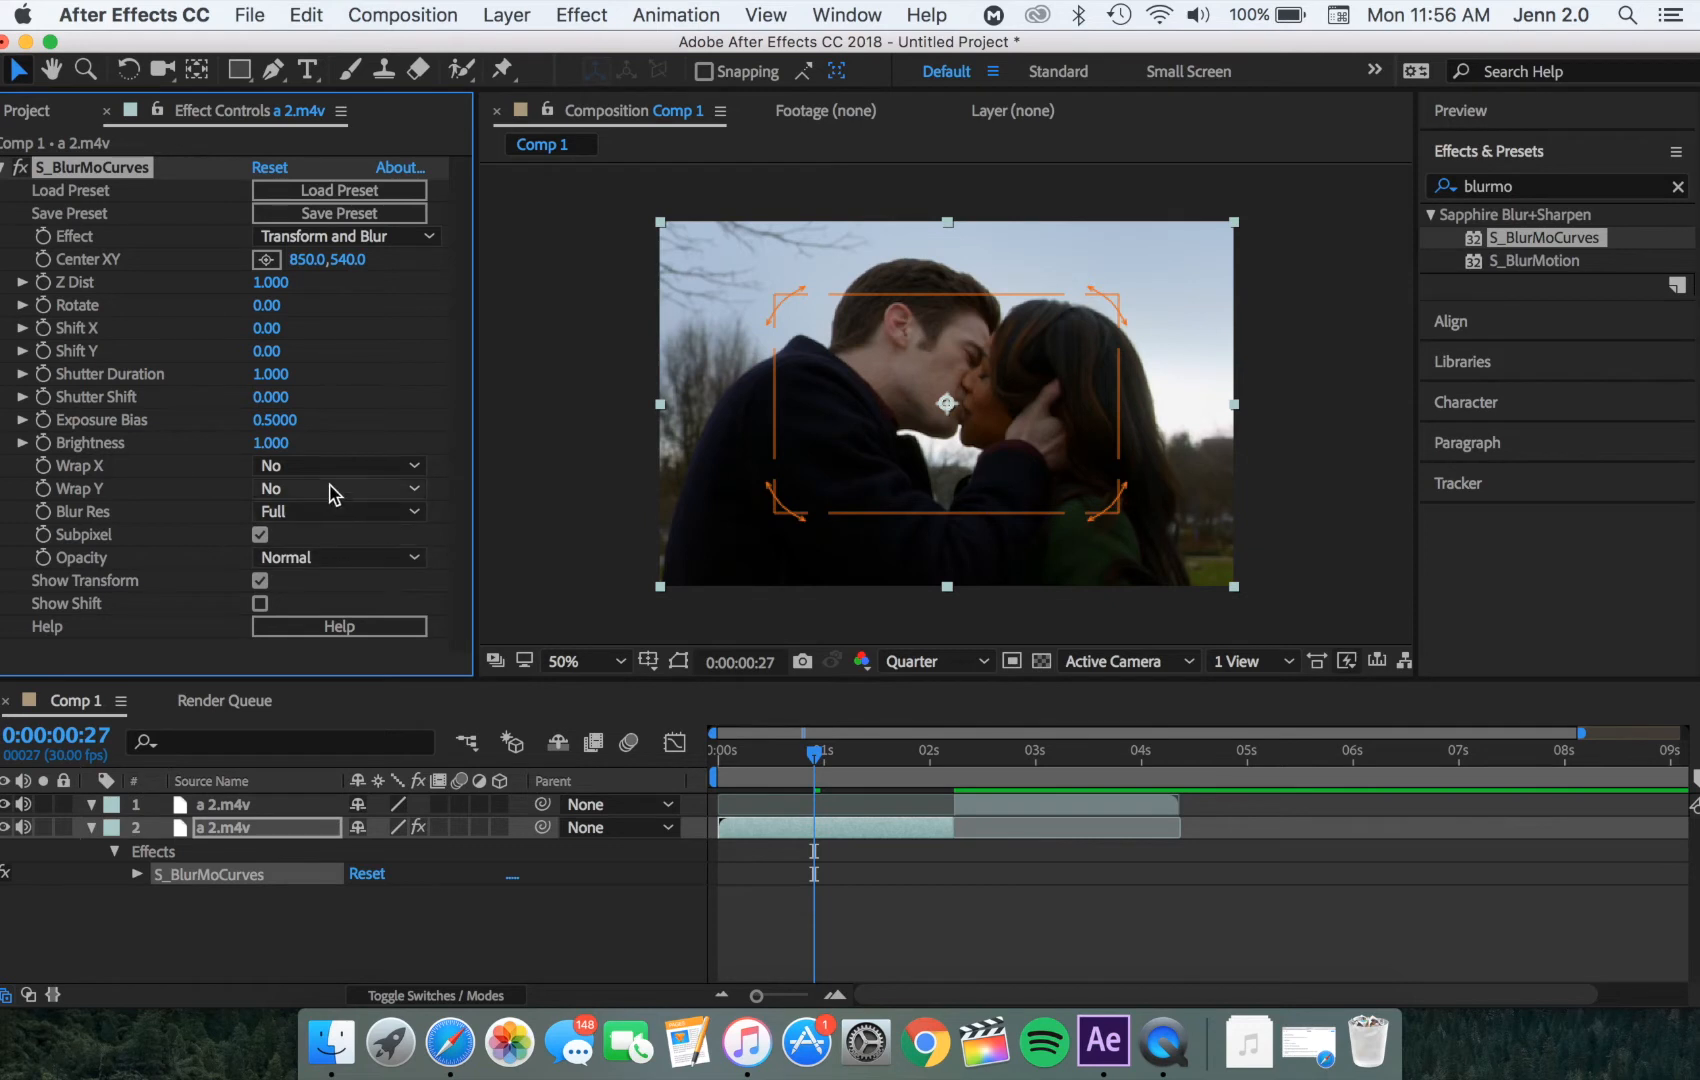
Step: Set both Wrap X and Wrap Y to Reflect in the first clip's S_BlurMoCurves effect
left_click(318, 467)
left_click(312, 544)
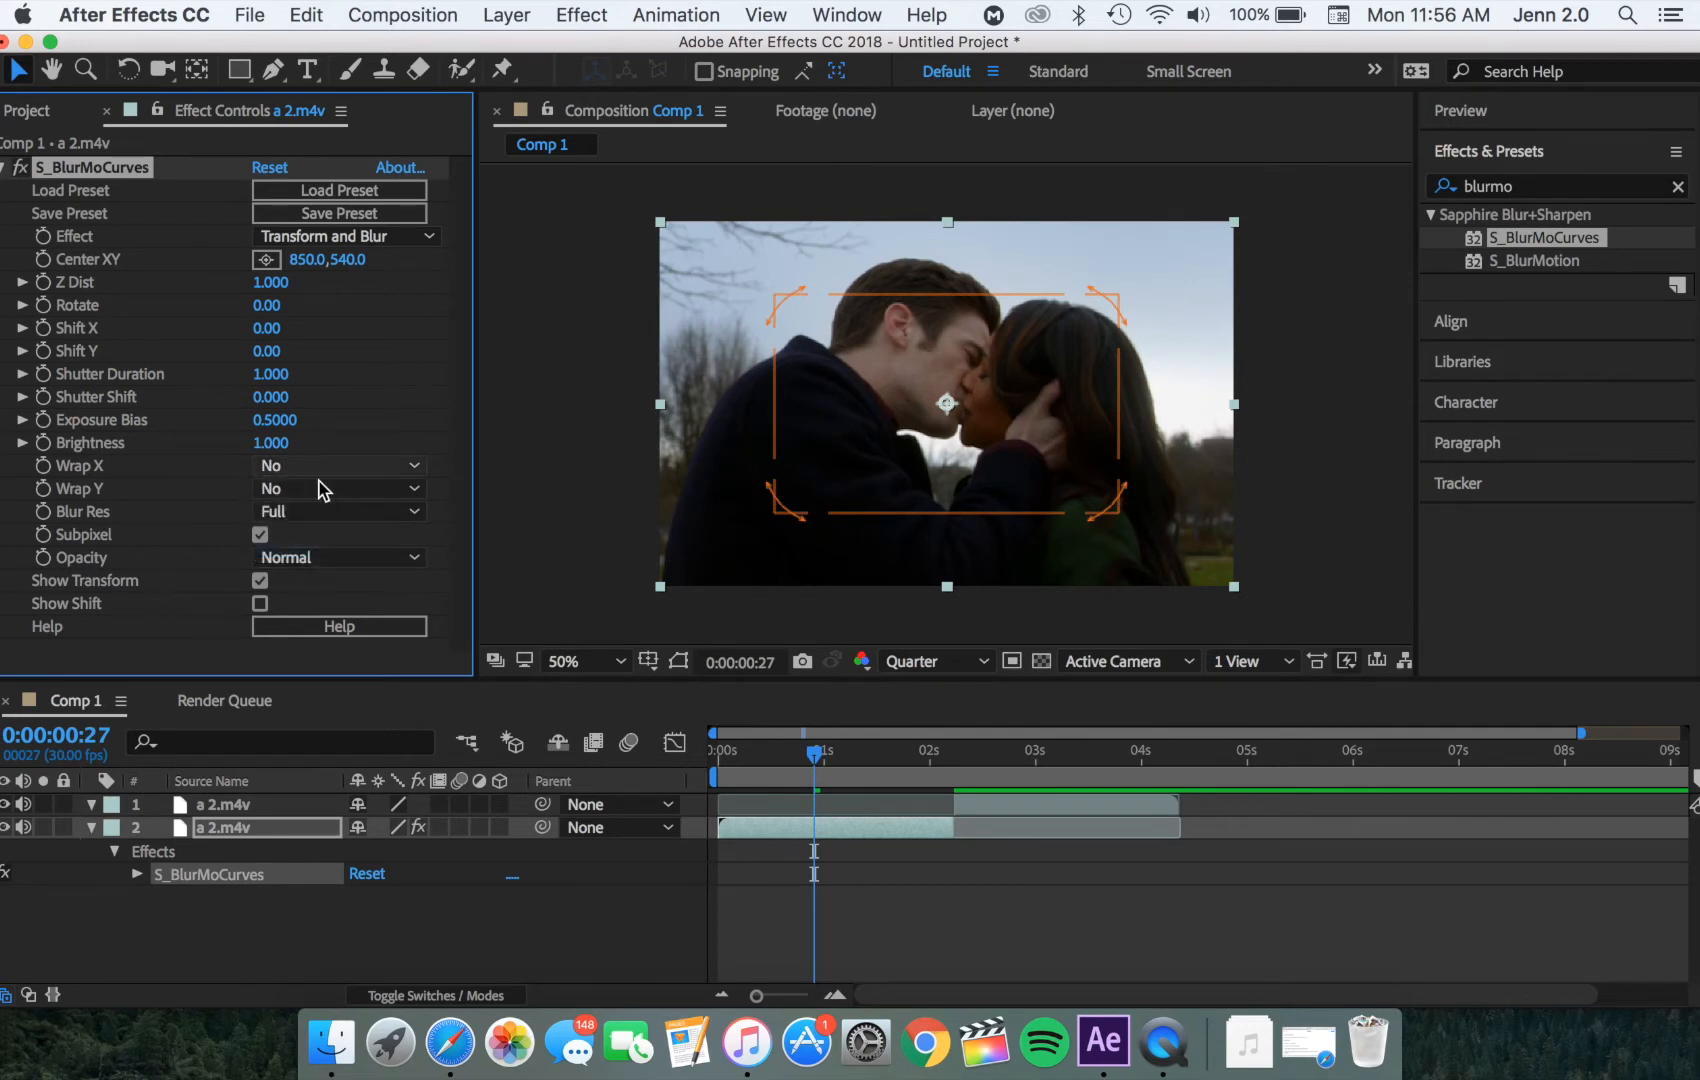
left_click(317, 488)
left_click(318, 567)
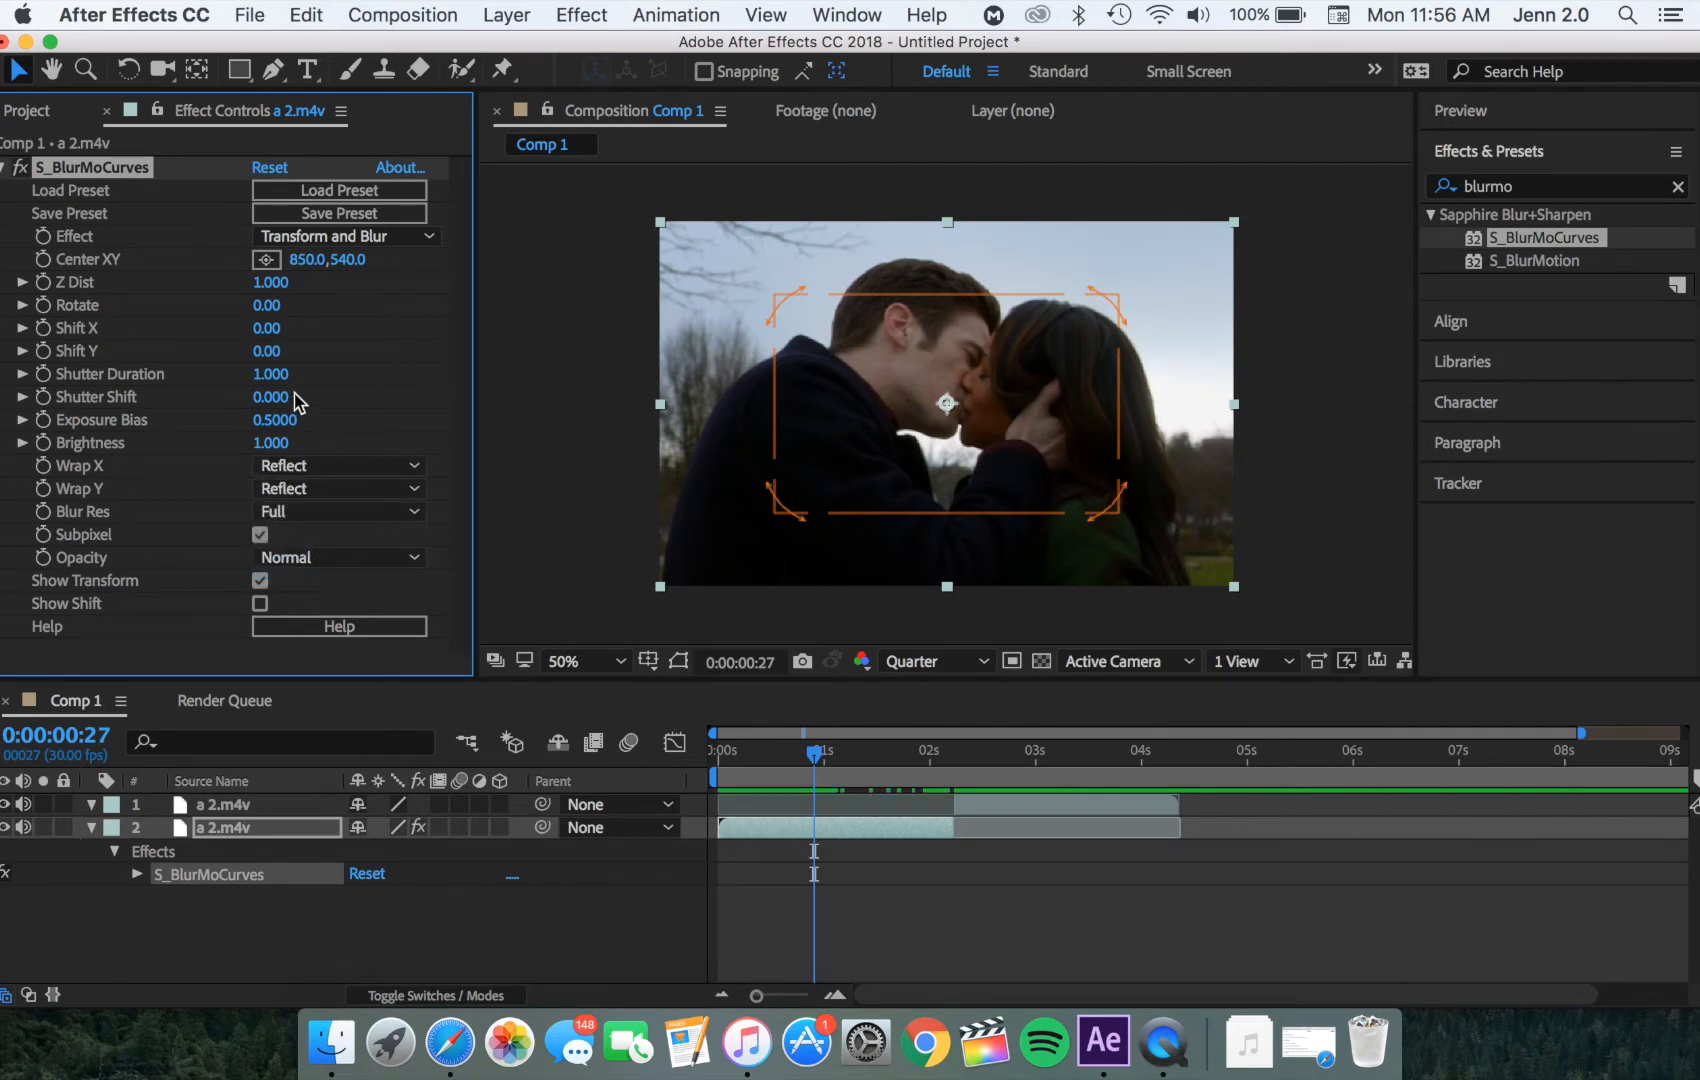
Step: Try Z Dist at 1.240 with Wrap X and Wrap Y set to Tile and to No to compare the edge behaviour
left_click_drag(250, 288, 336, 322)
left_click(335, 459)
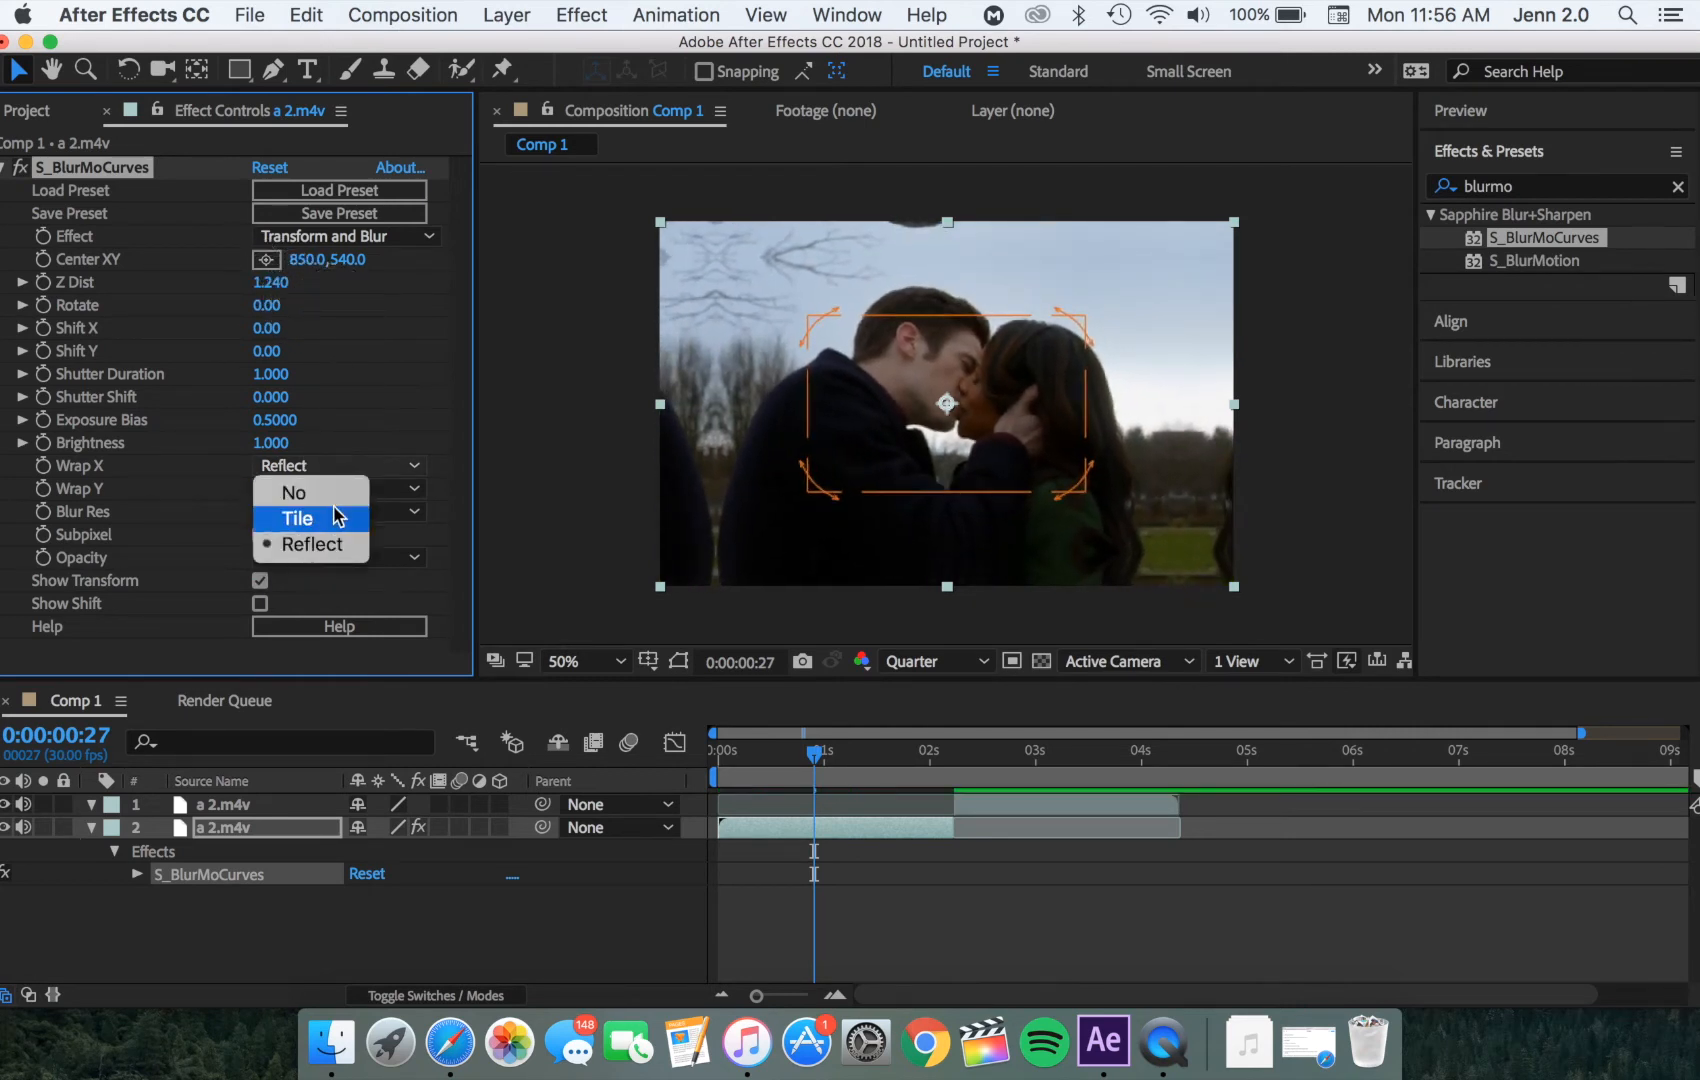
left_click(335, 515)
left_click(330, 490)
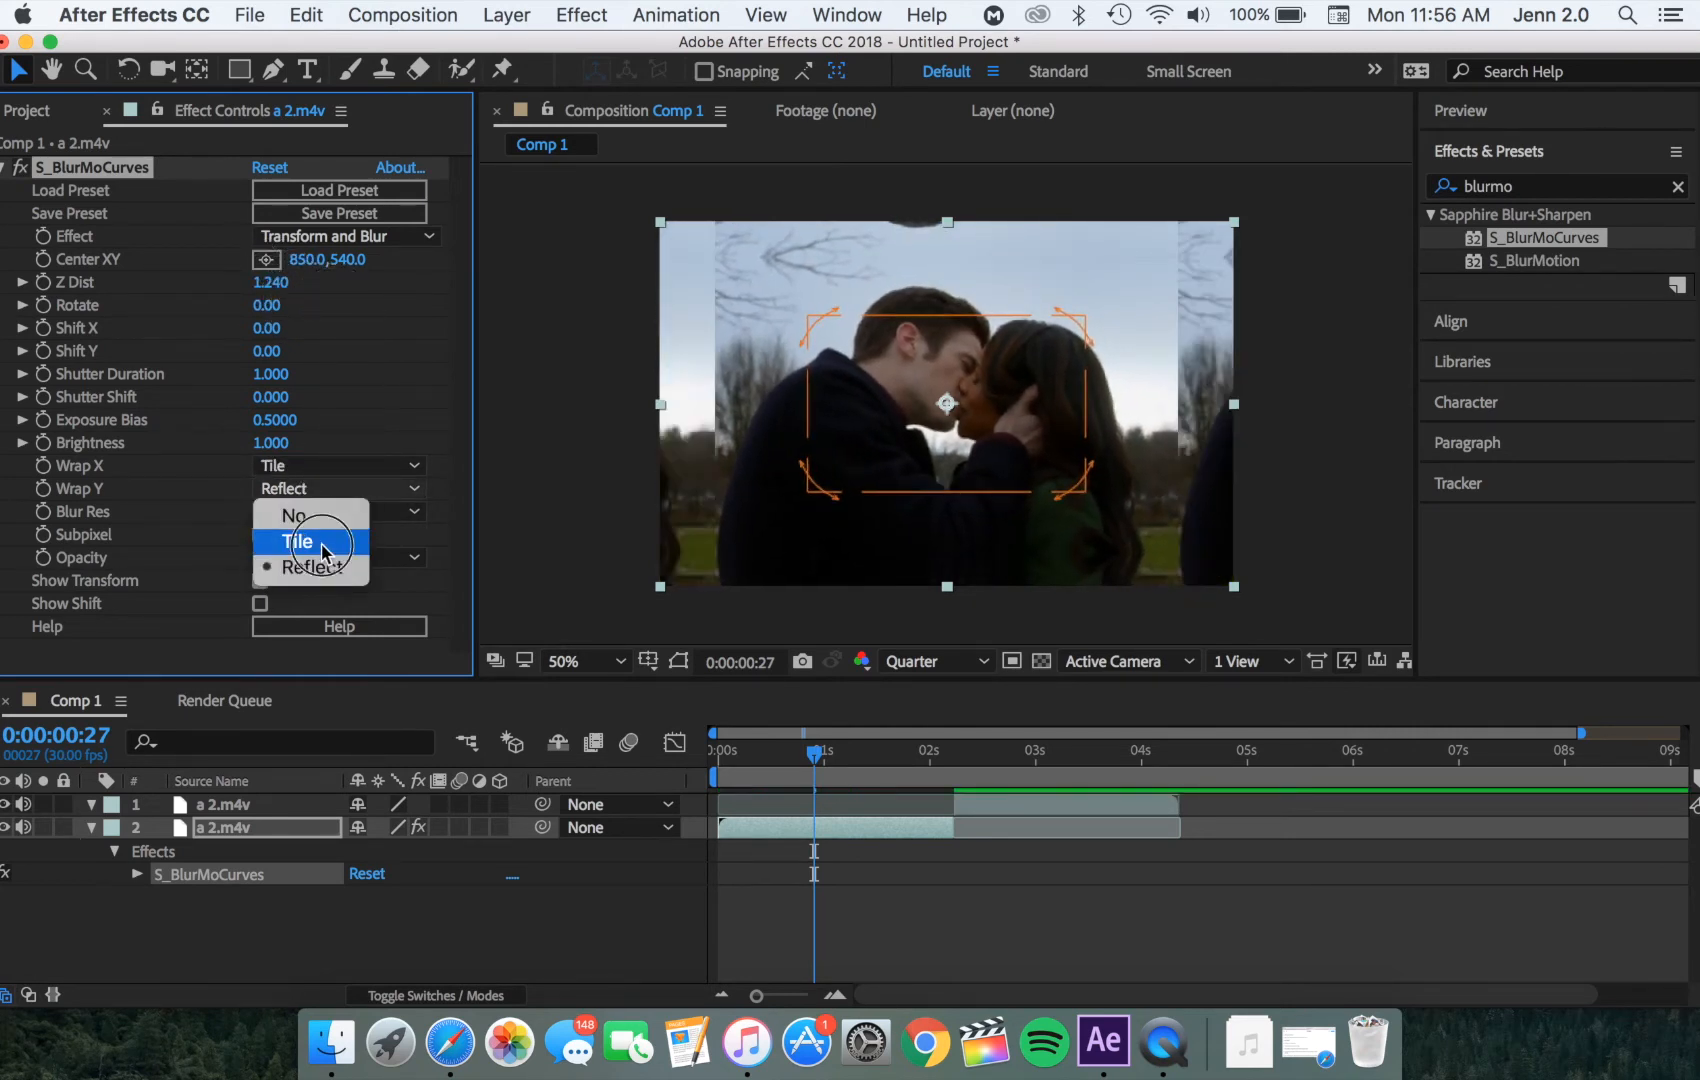
left_click(322, 540)
left_click(322, 494)
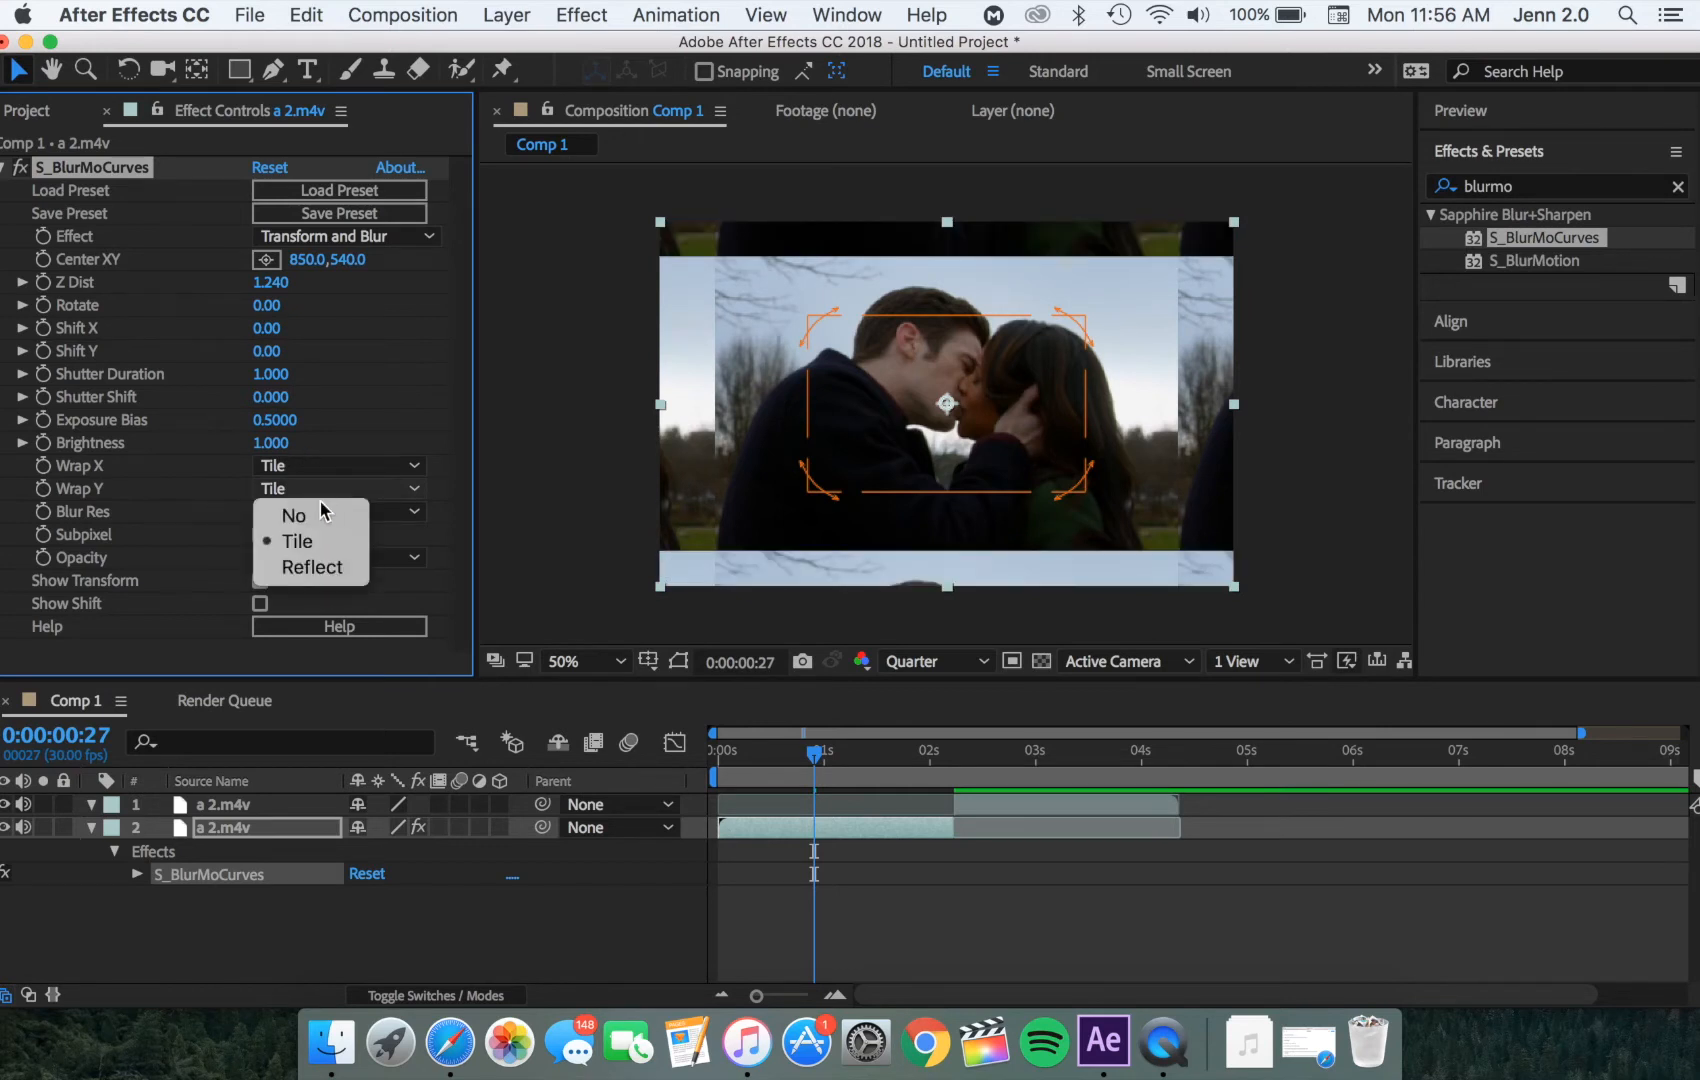
left_click(320, 517)
left_click(320, 466)
left_click(322, 489)
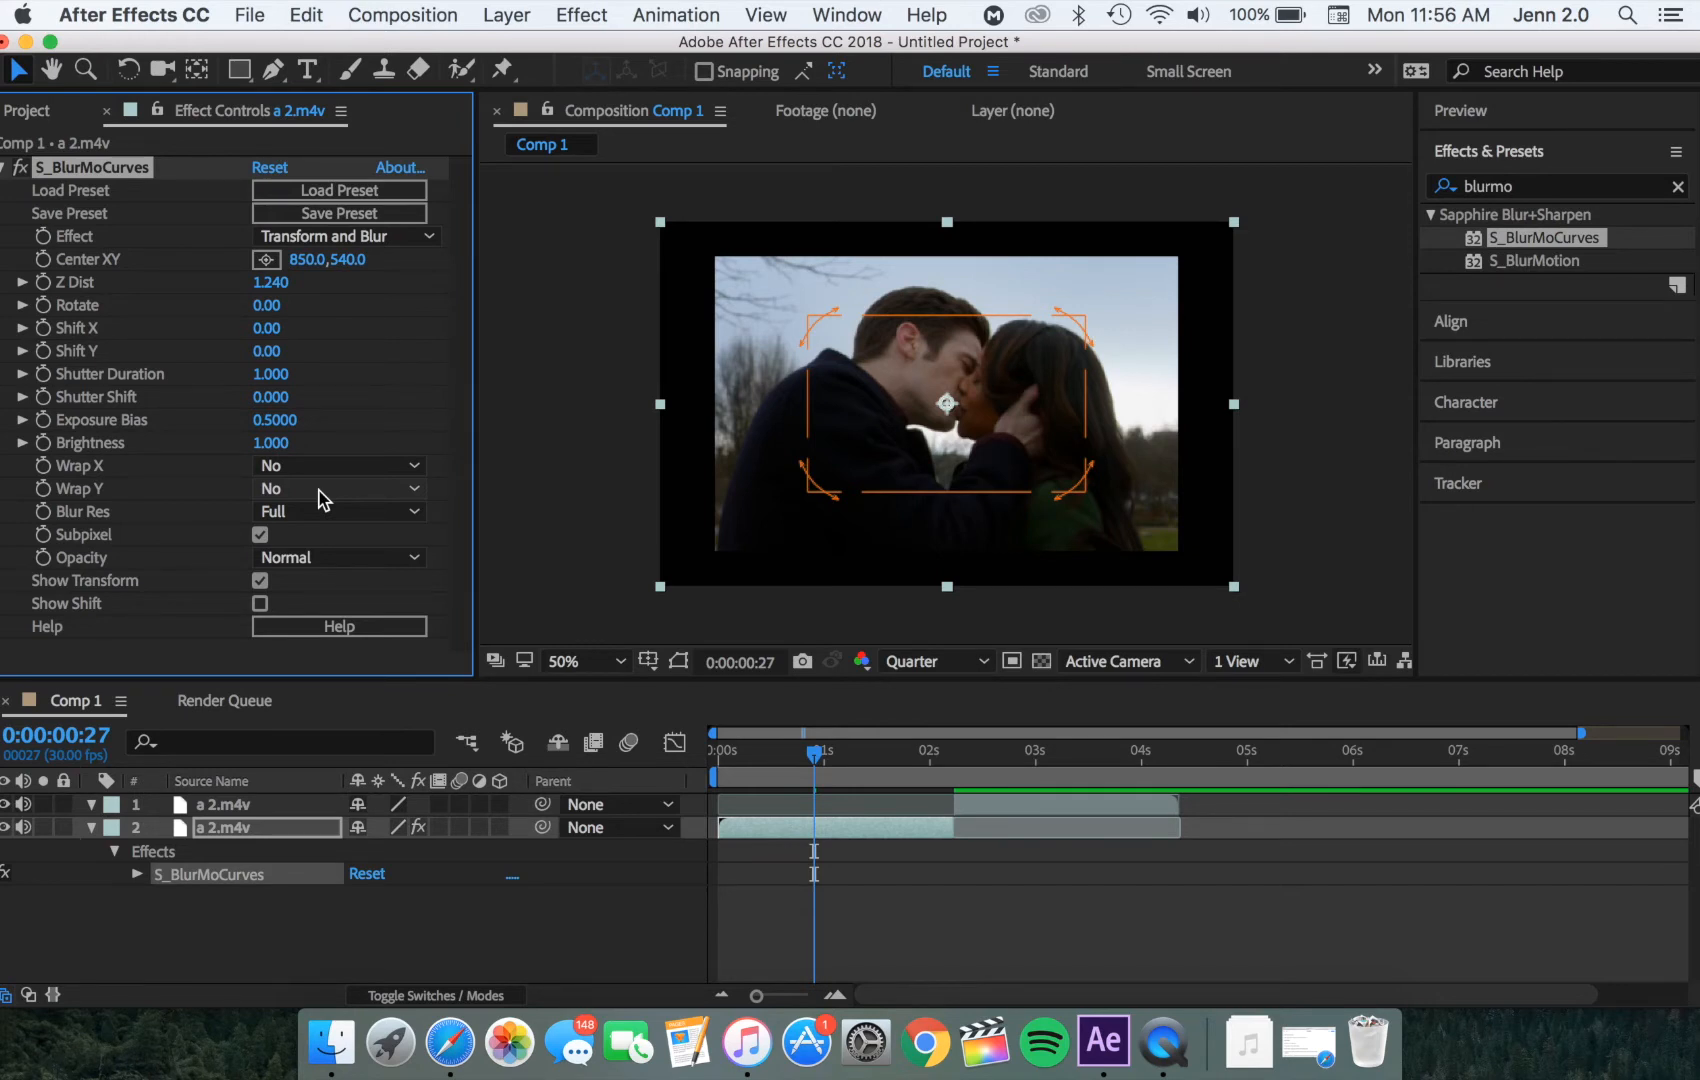
Step: Undo the trial changes to Wrap X, Wrap Y and Z Dist
key("super+z")
key("super+z")
key("super+z")
key("super+z")
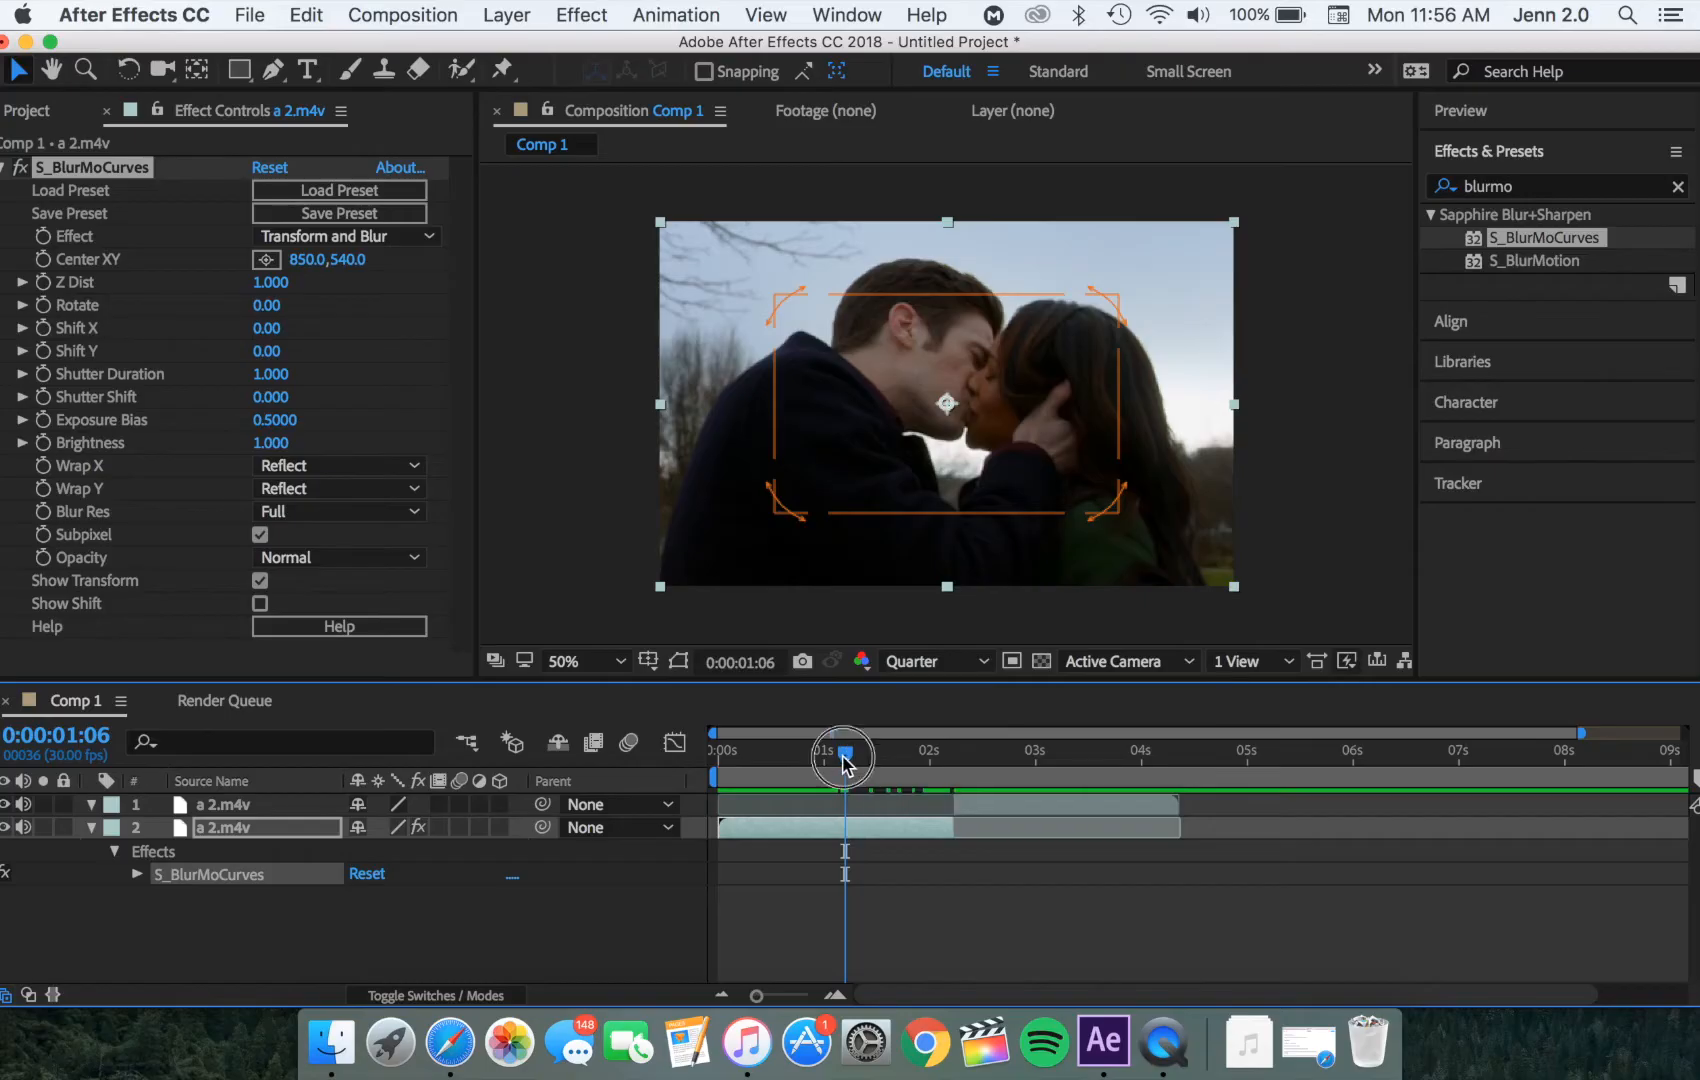
Step: Animate the first clip's Z Dist with keyframes of 1.000 at 0:00:01:07 and 0.600 at 0:00:02:06
left_click_drag(845, 758, 849, 758)
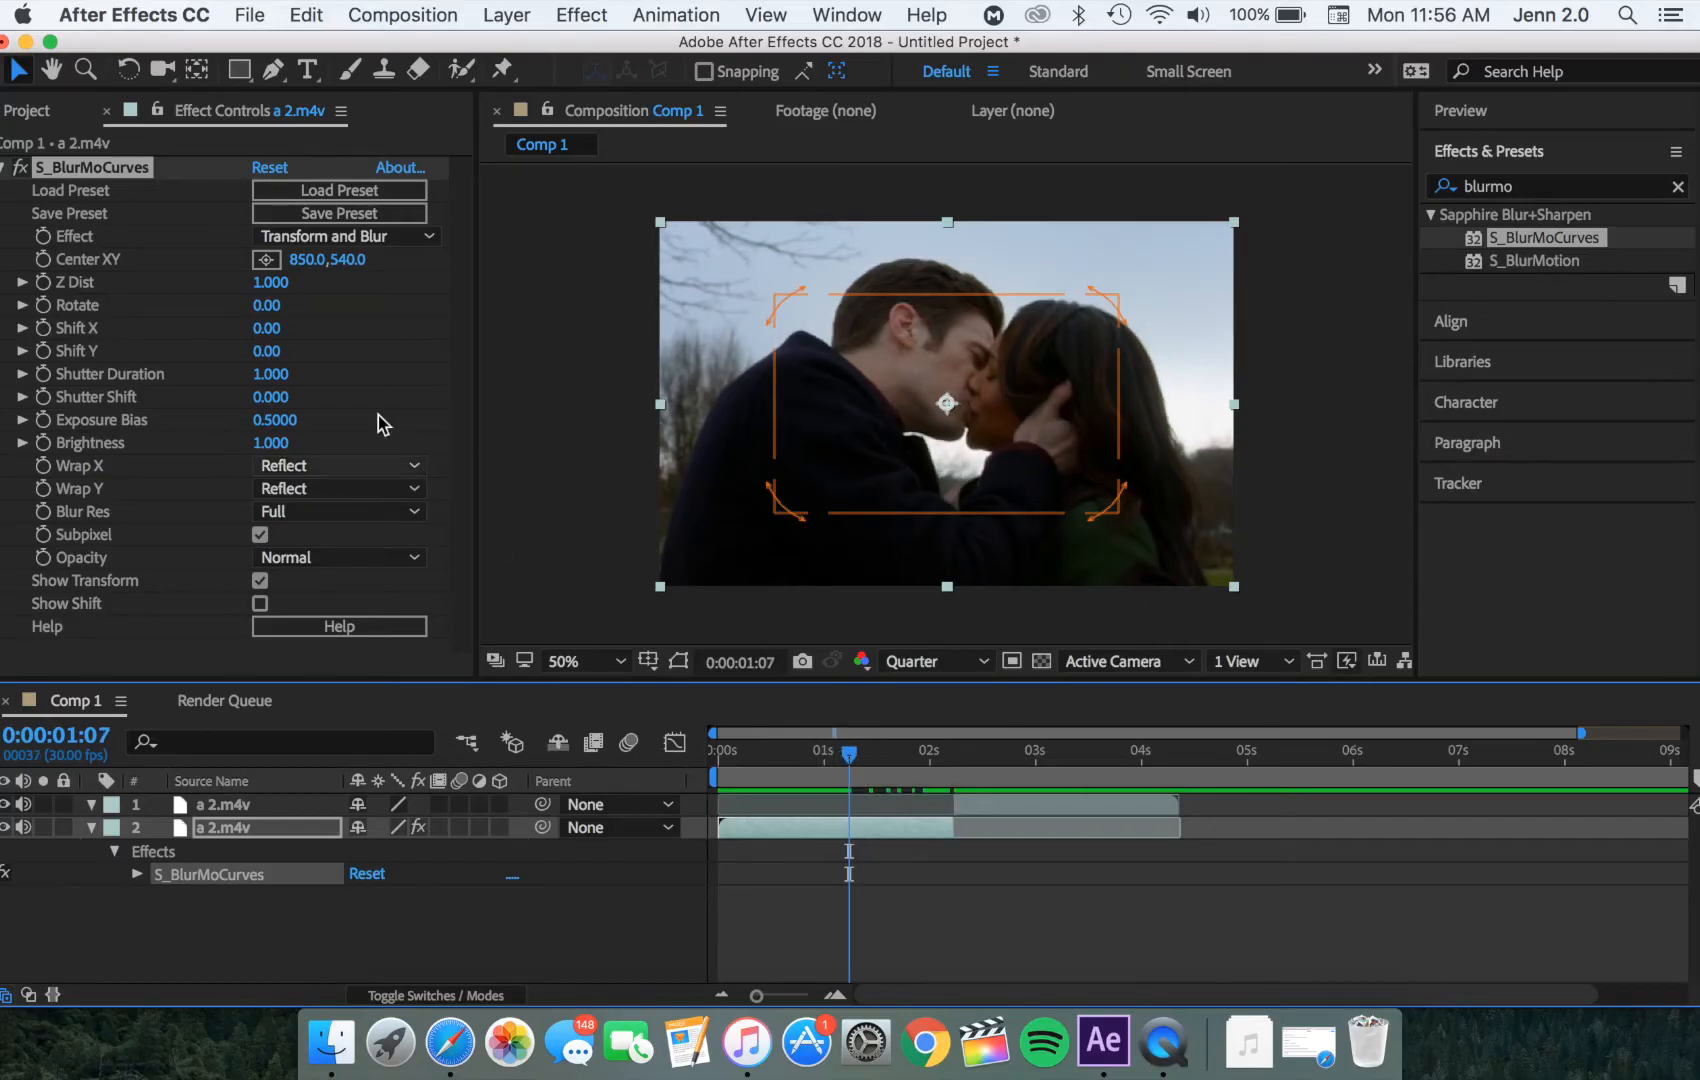
left_click(46, 284)
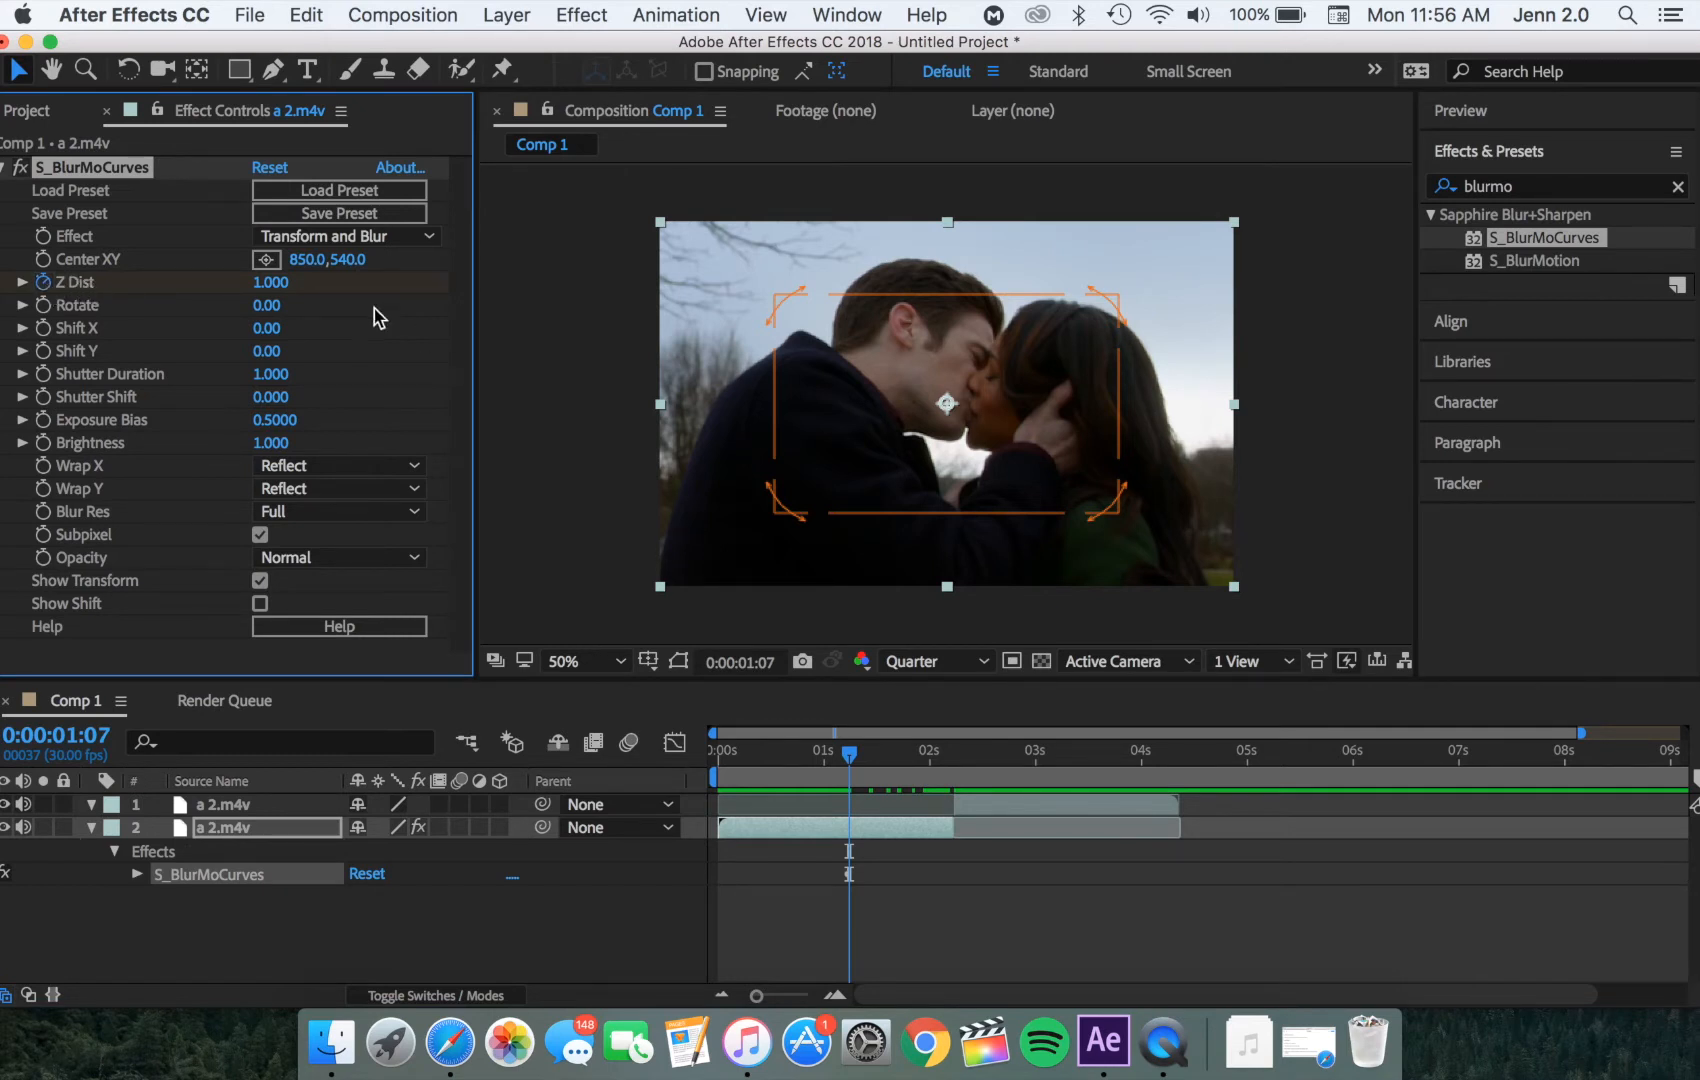
left_click(946, 773)
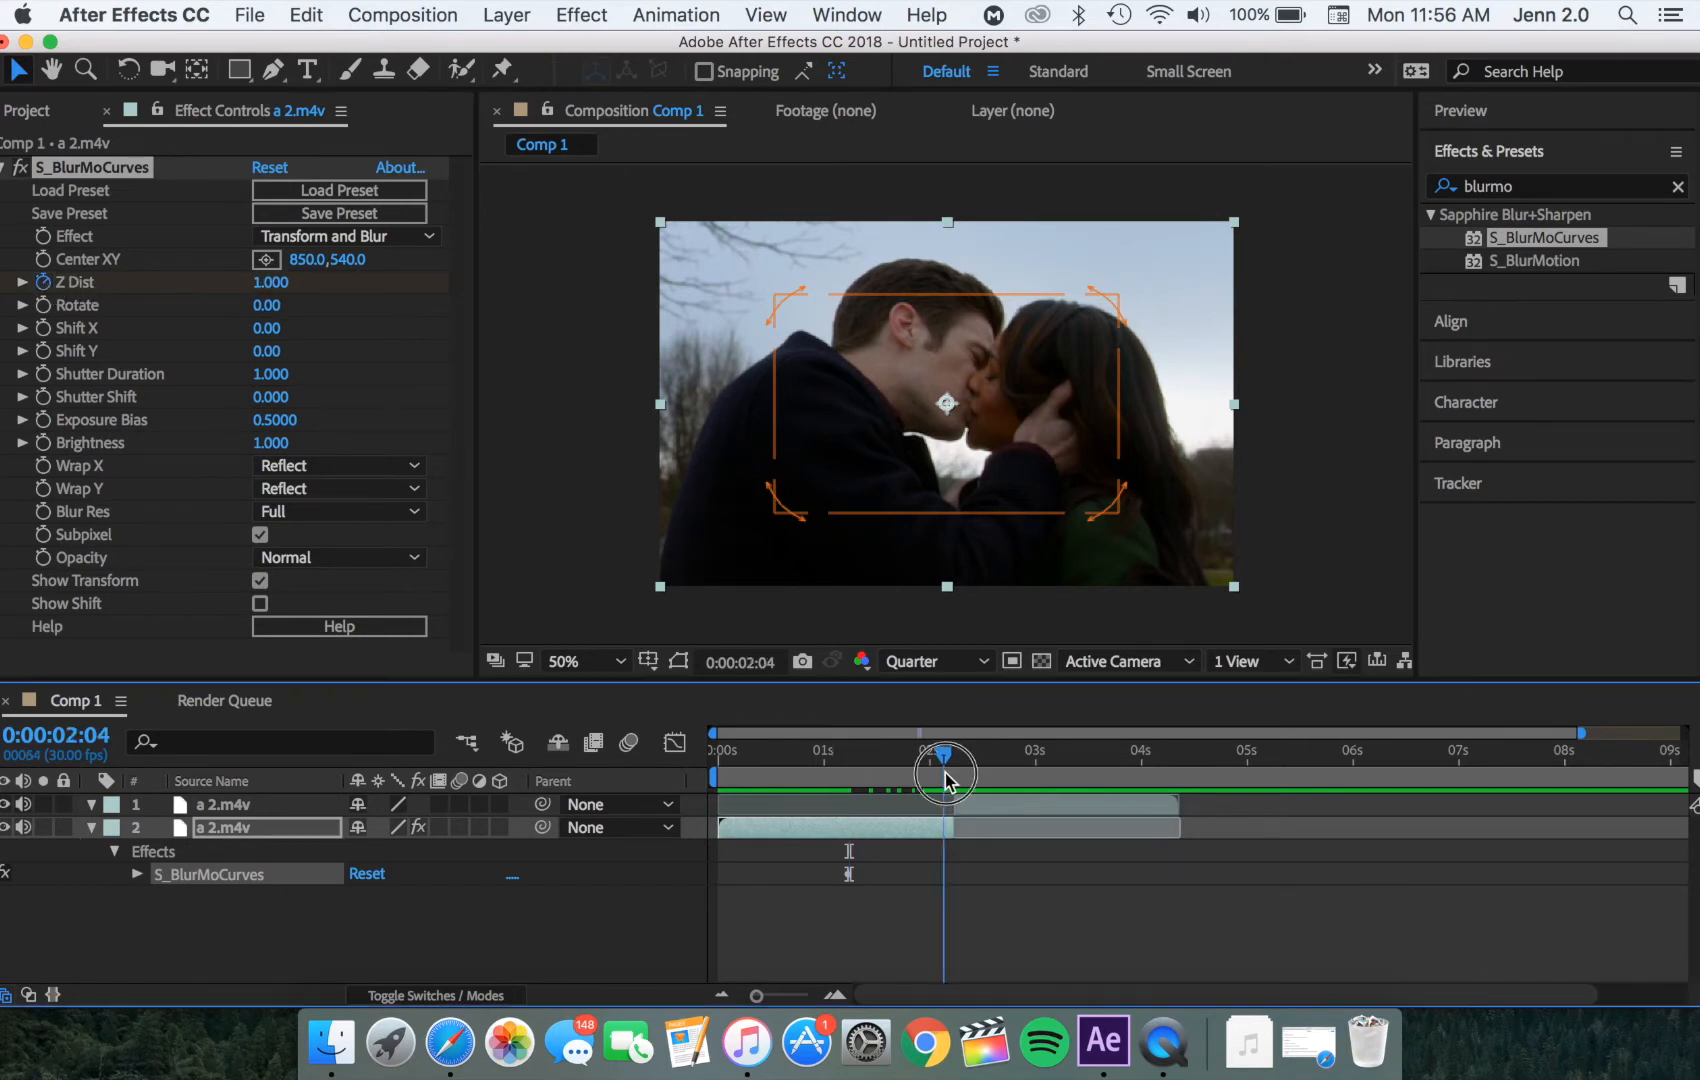
left_click_drag(947, 754, 955, 765)
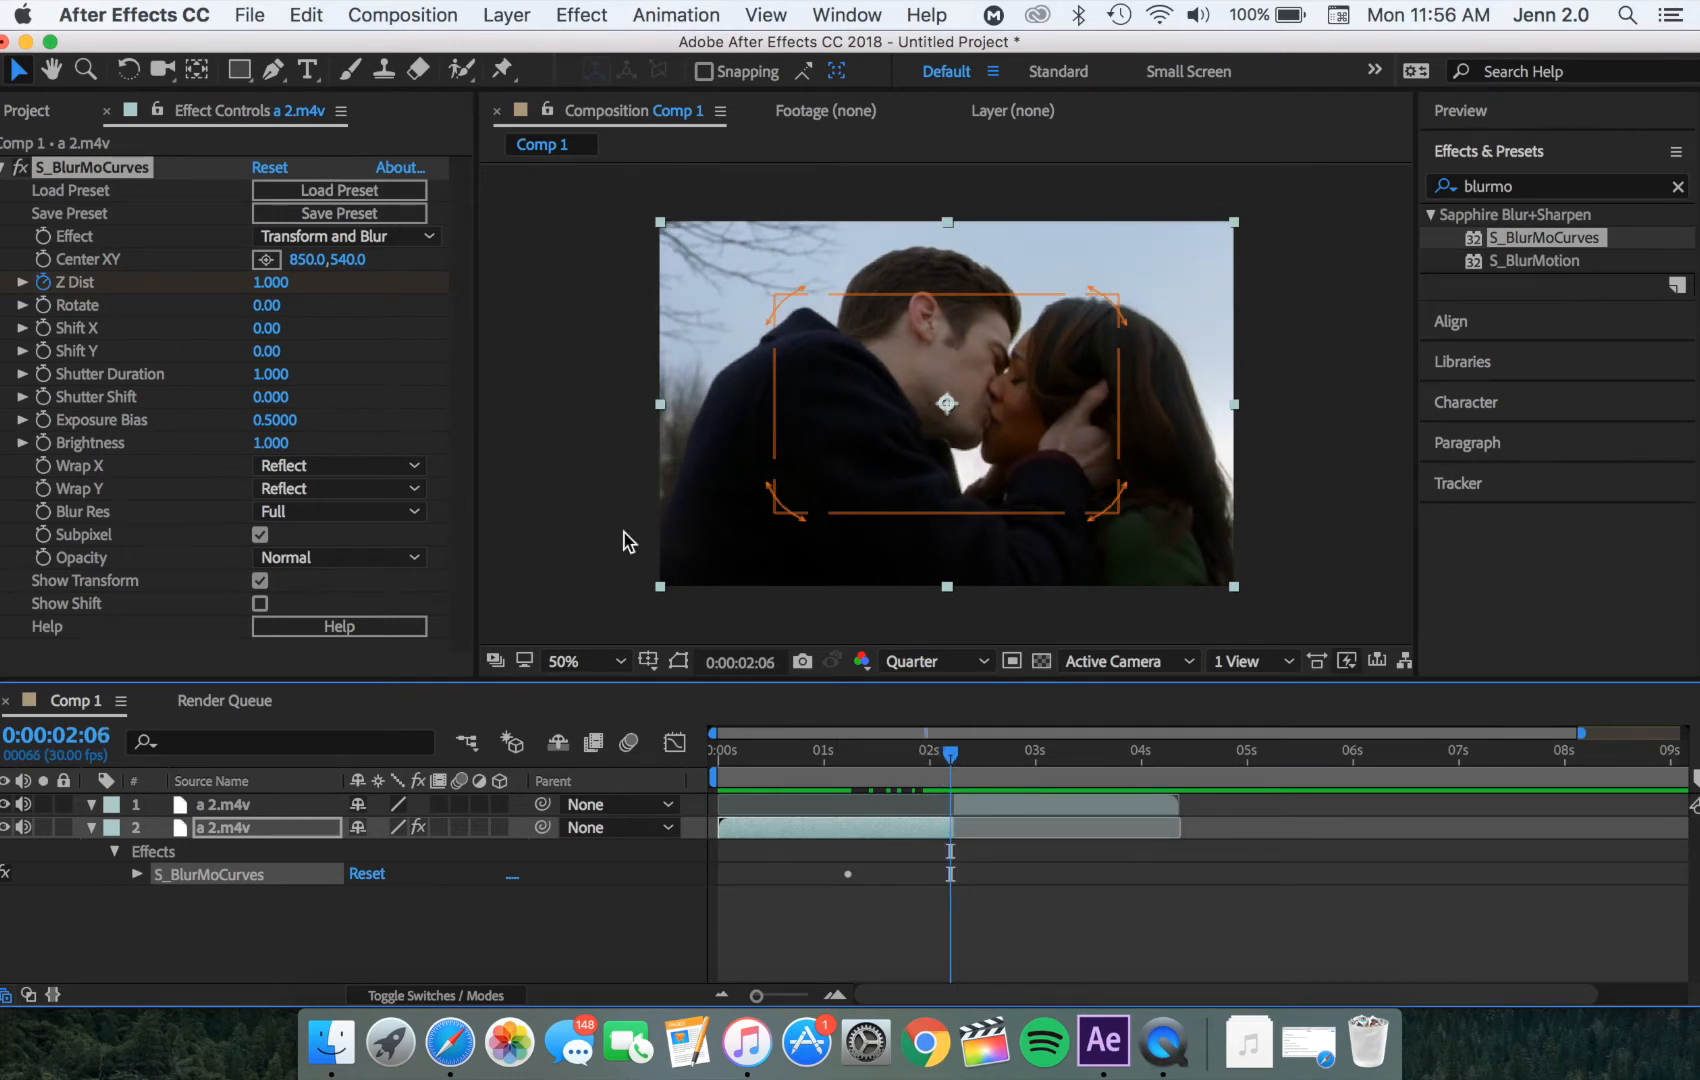
left_click(283, 288)
left_click_drag(283, 288, 241, 300)
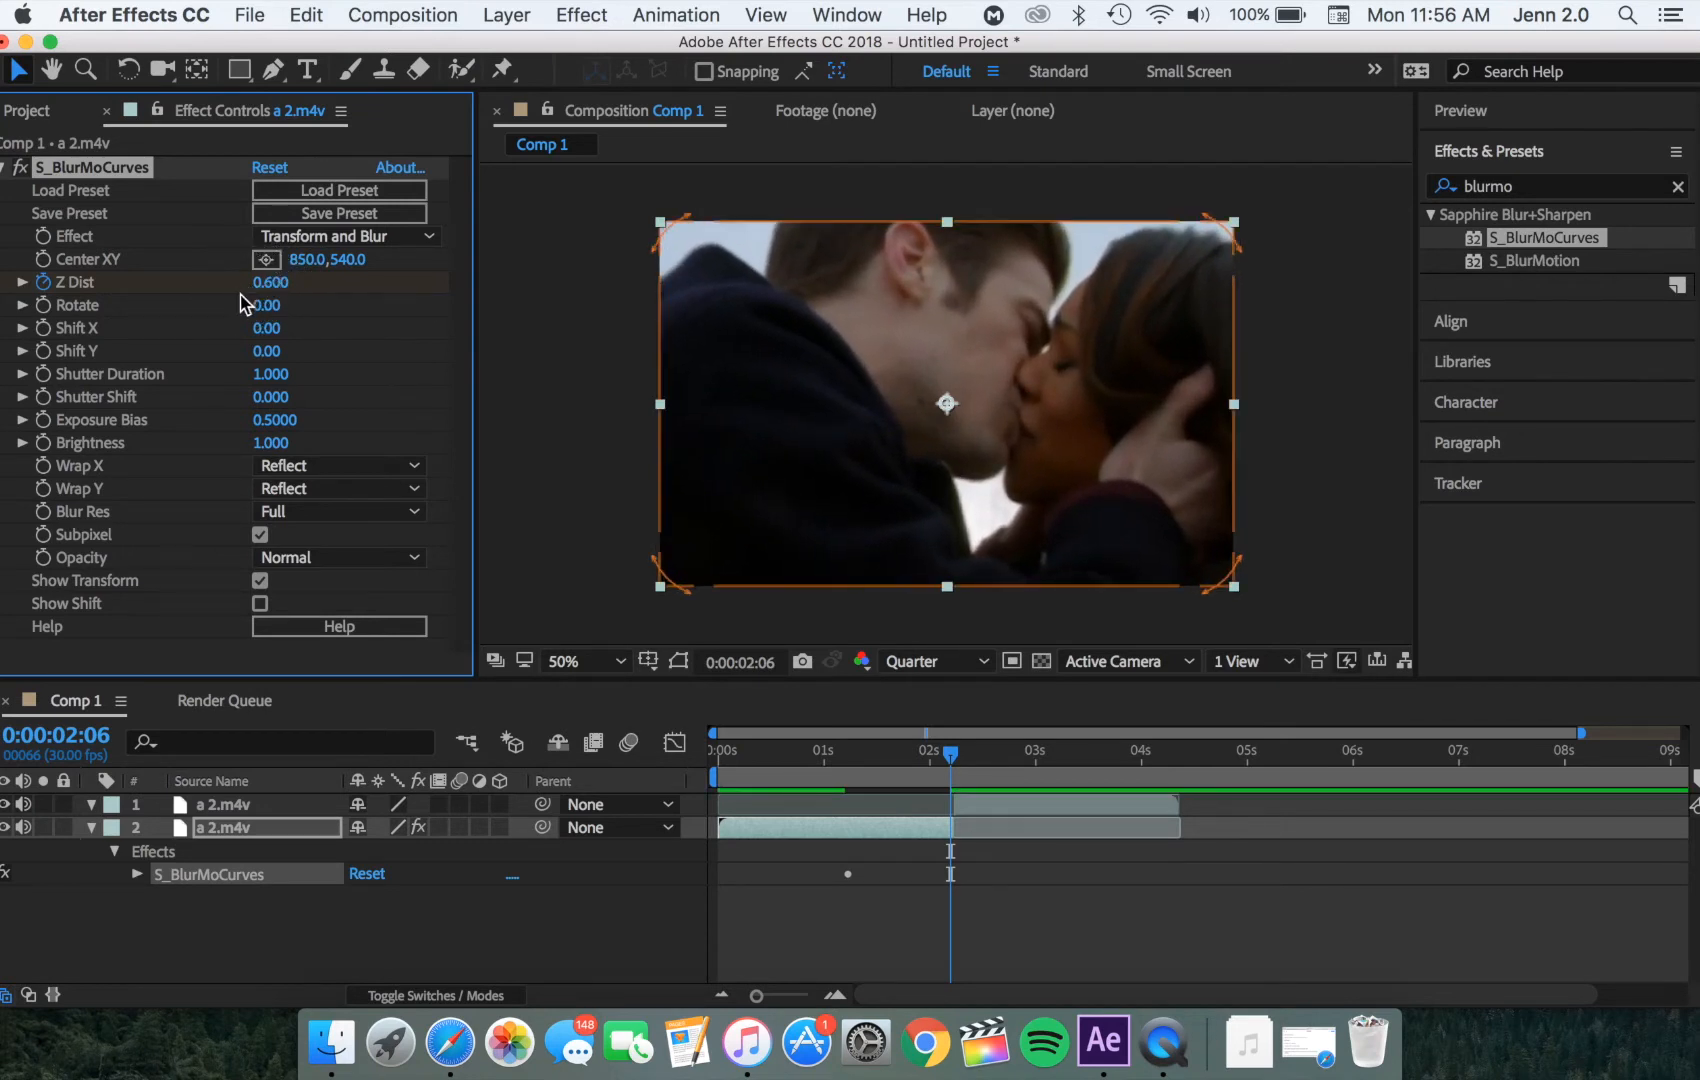
Step: Apply S_BlurMoCurves to the second clip on layer 1 and start keyframing its Z Dist at 0:00:02:07
left_click(953, 760)
left_click(994, 812)
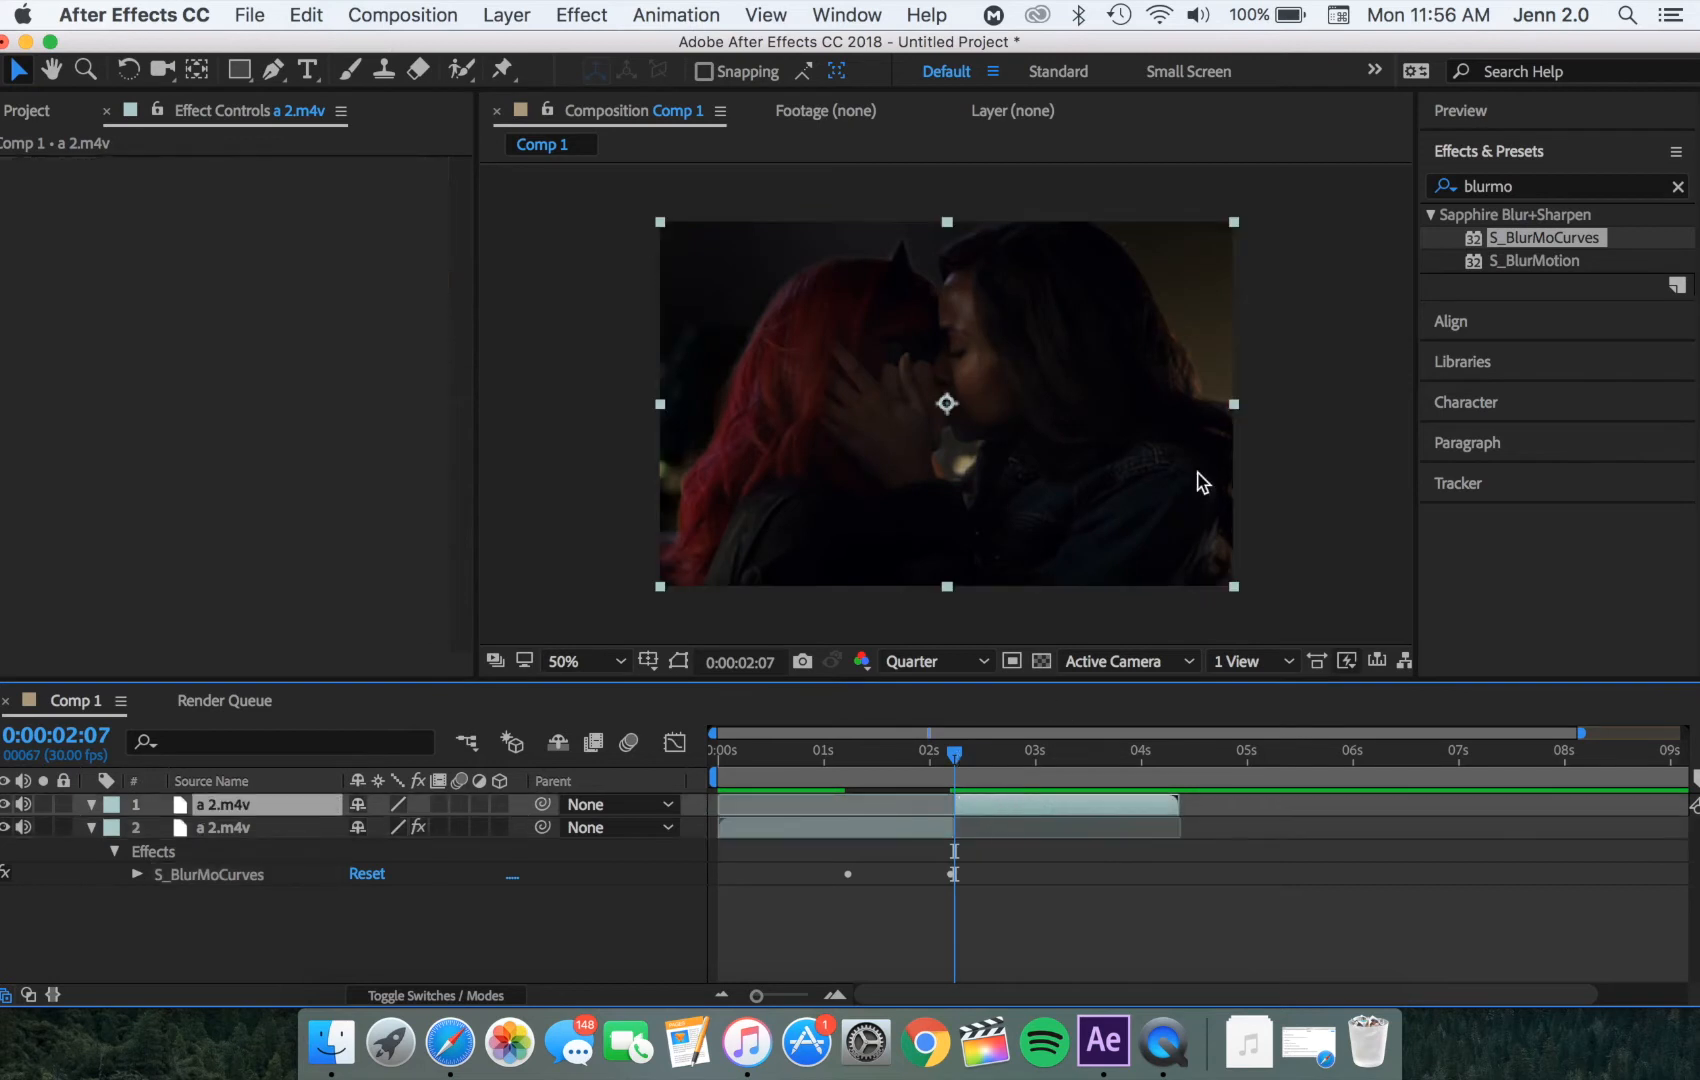
double_click(1548, 240)
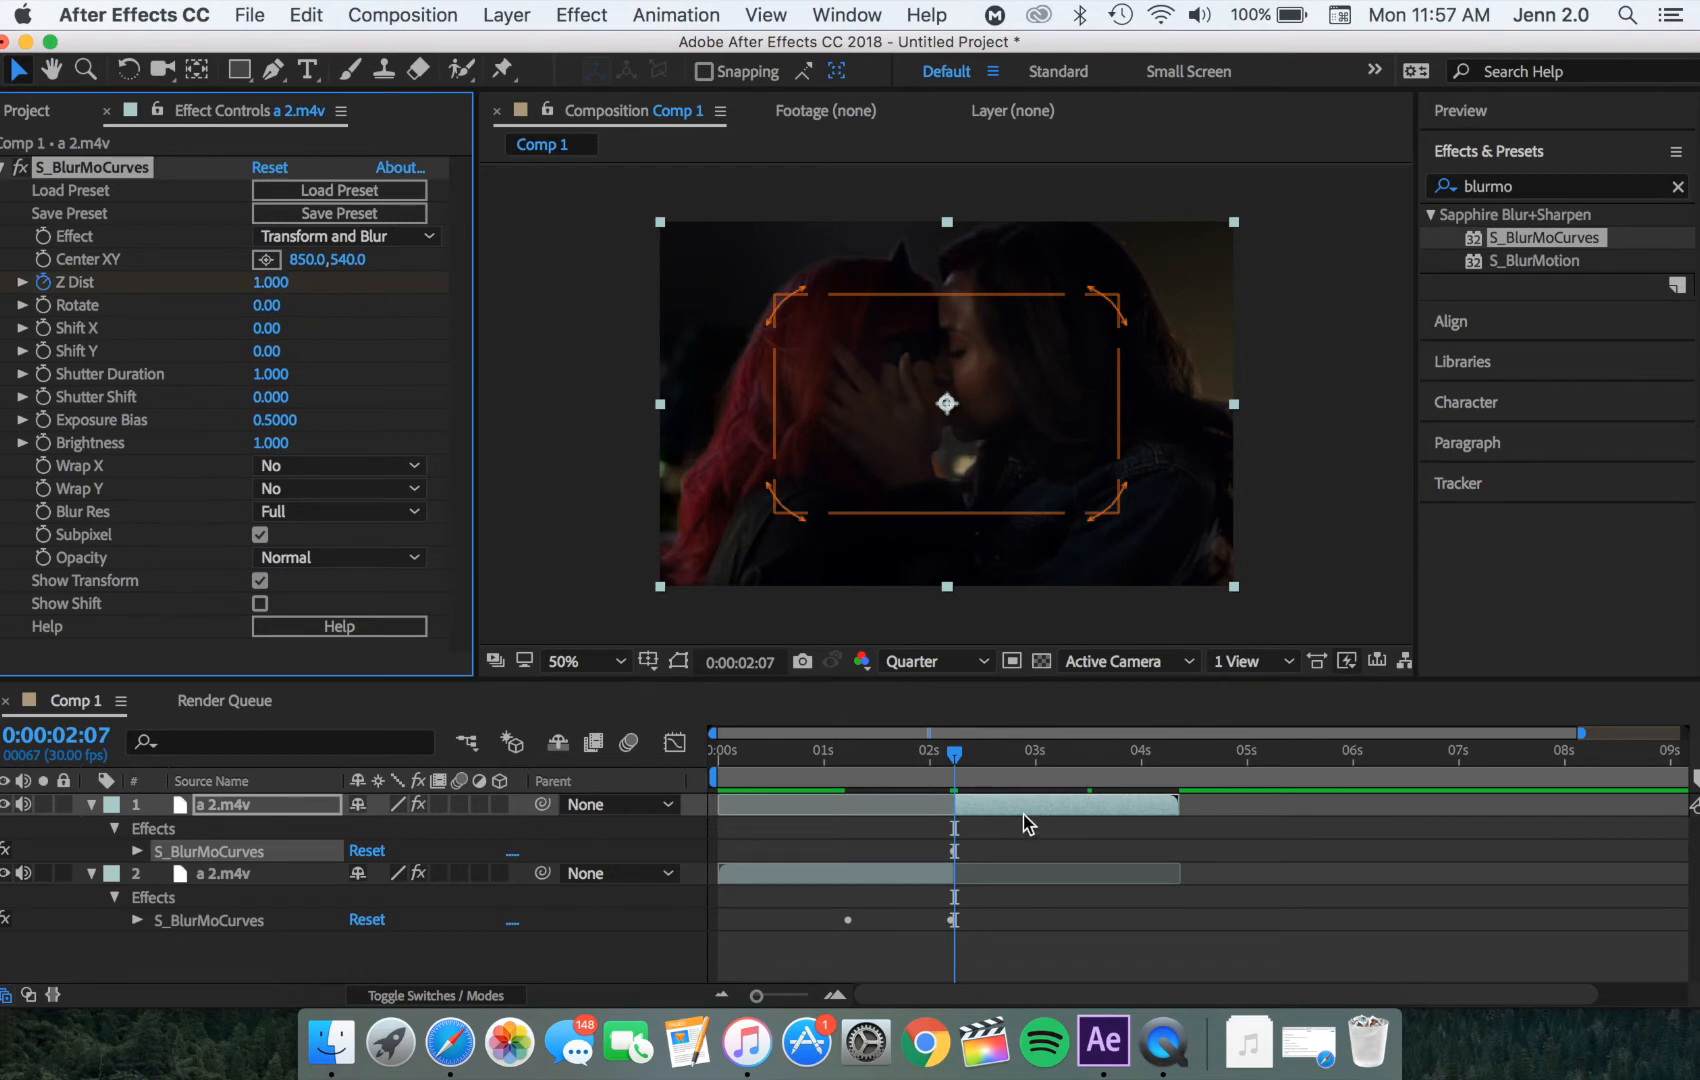
Step: Reveal the second clip's Z Dist keyframe and move it about one second later, just past the 3-second mark
key("u")
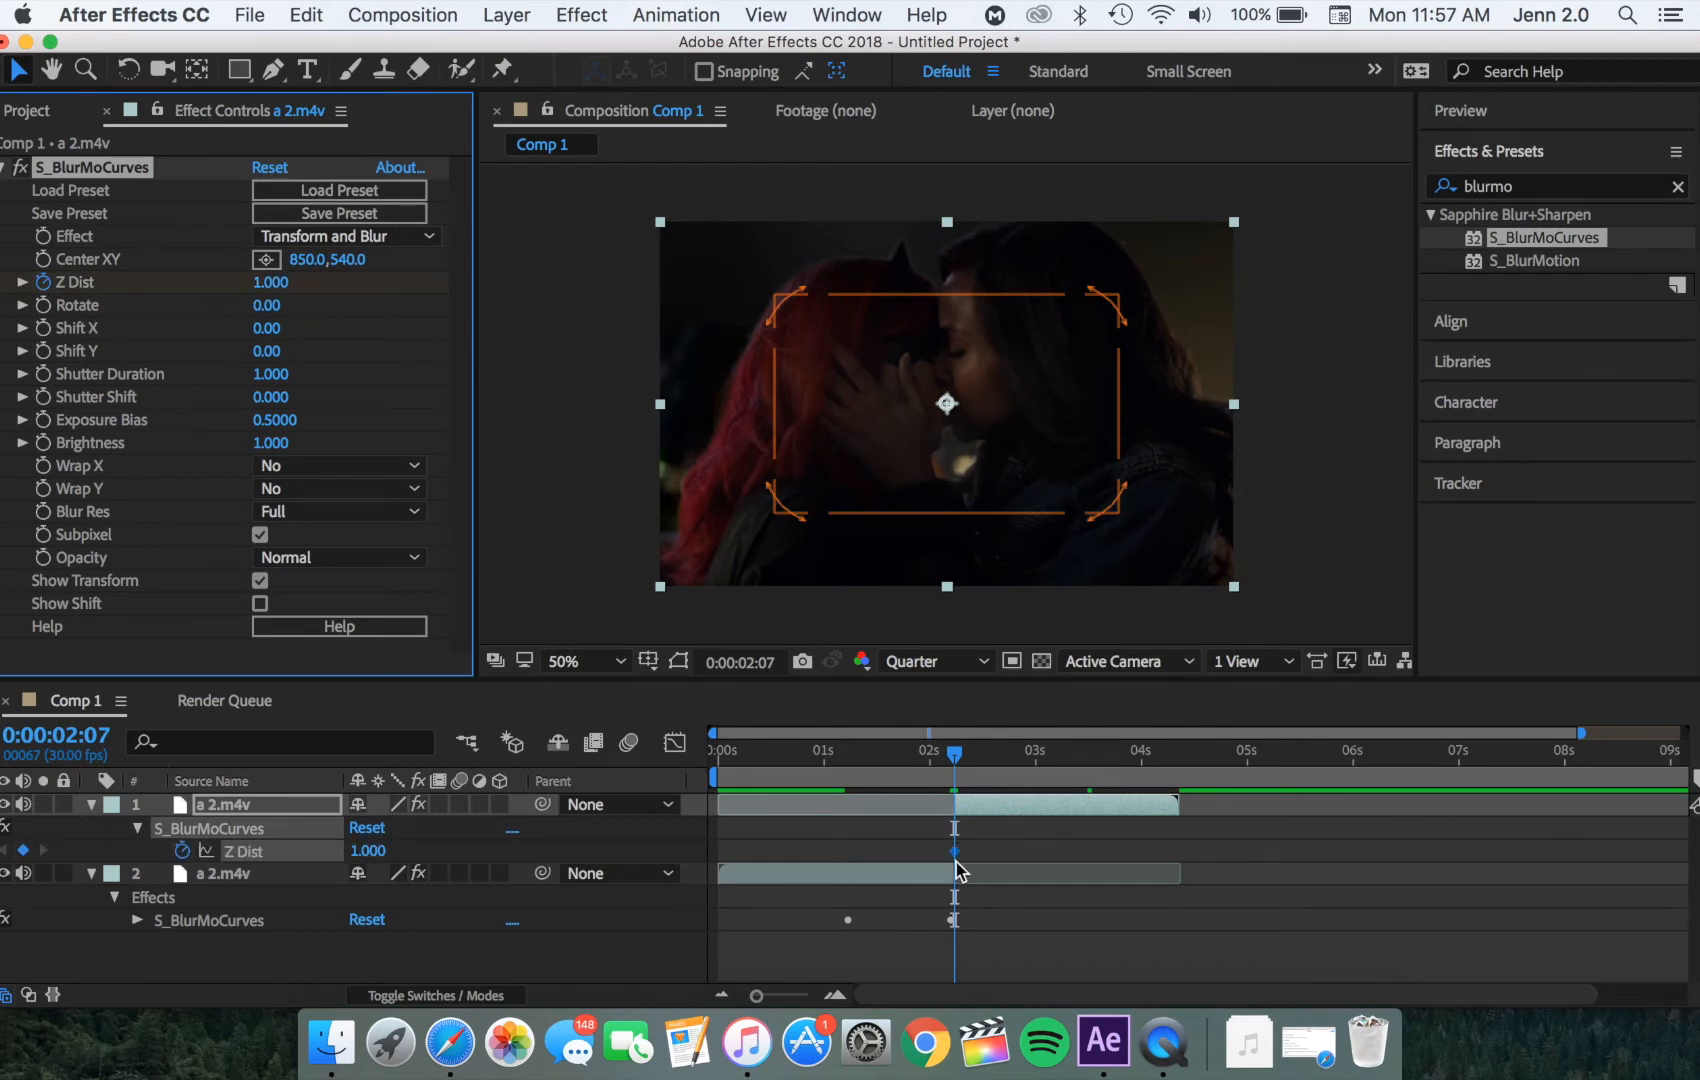
left_click_drag(956, 862, 1067, 862)
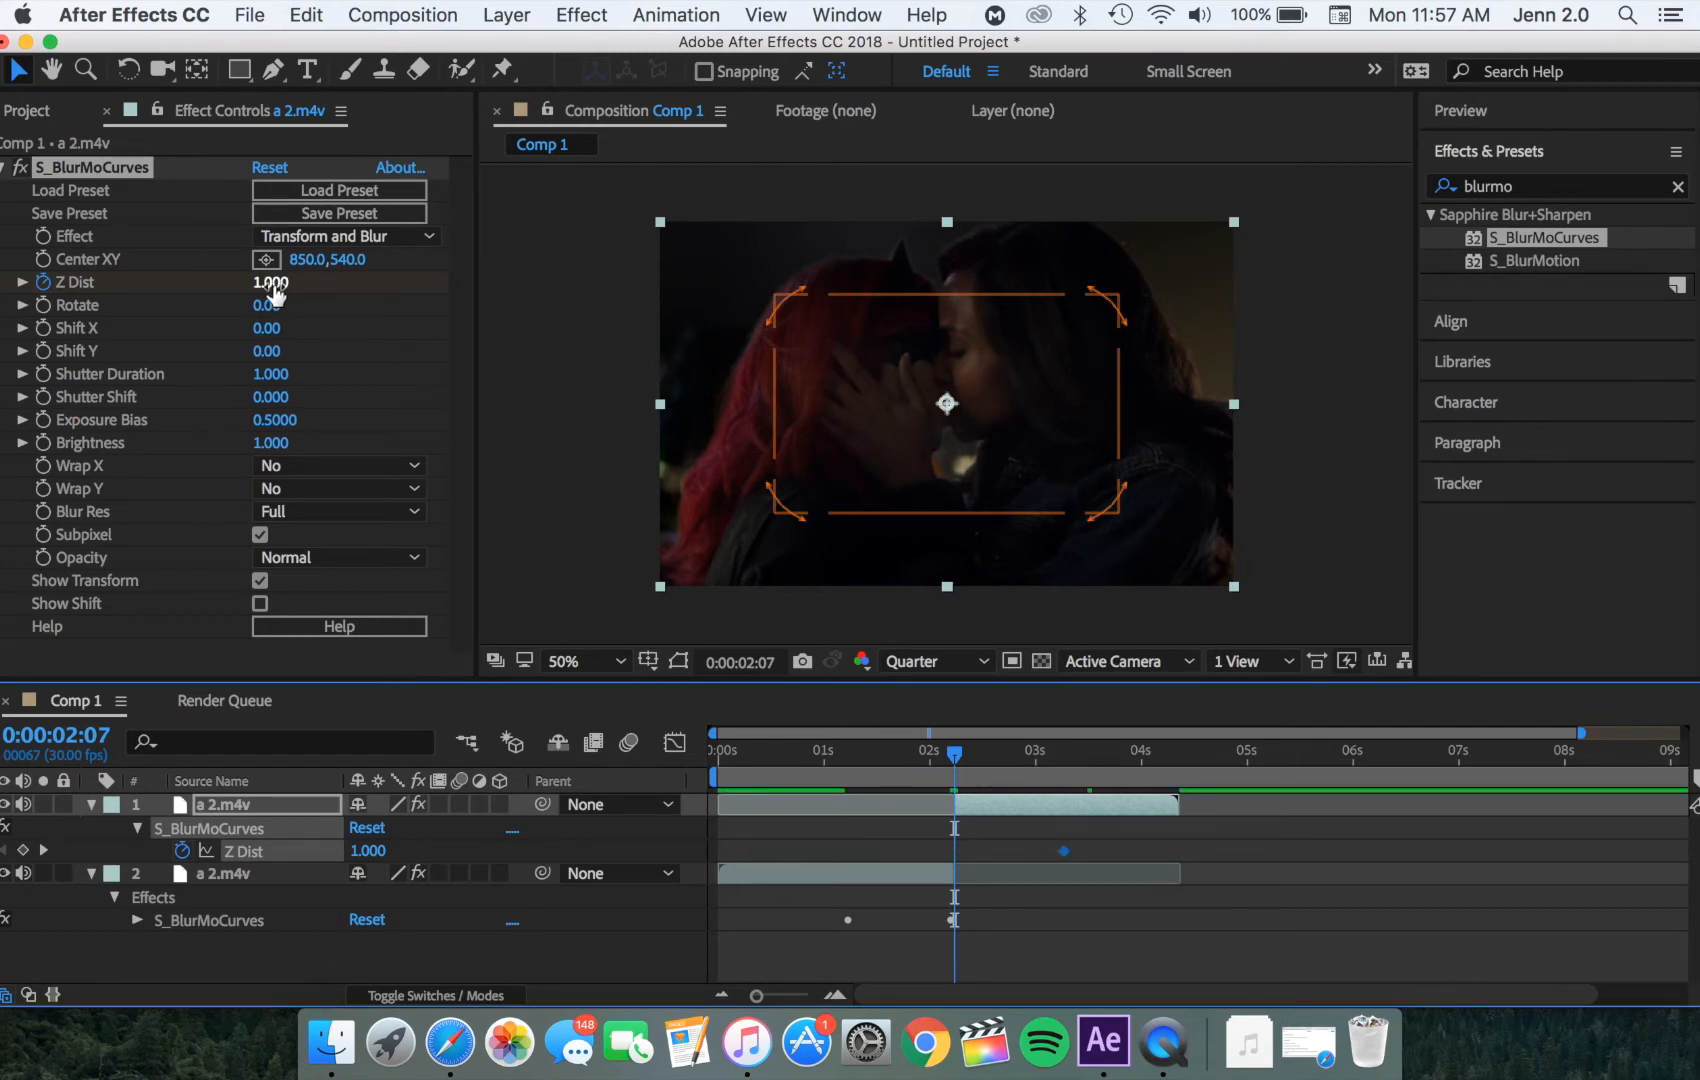
left_click_drag(276, 290, 296, 302)
key("super+z")
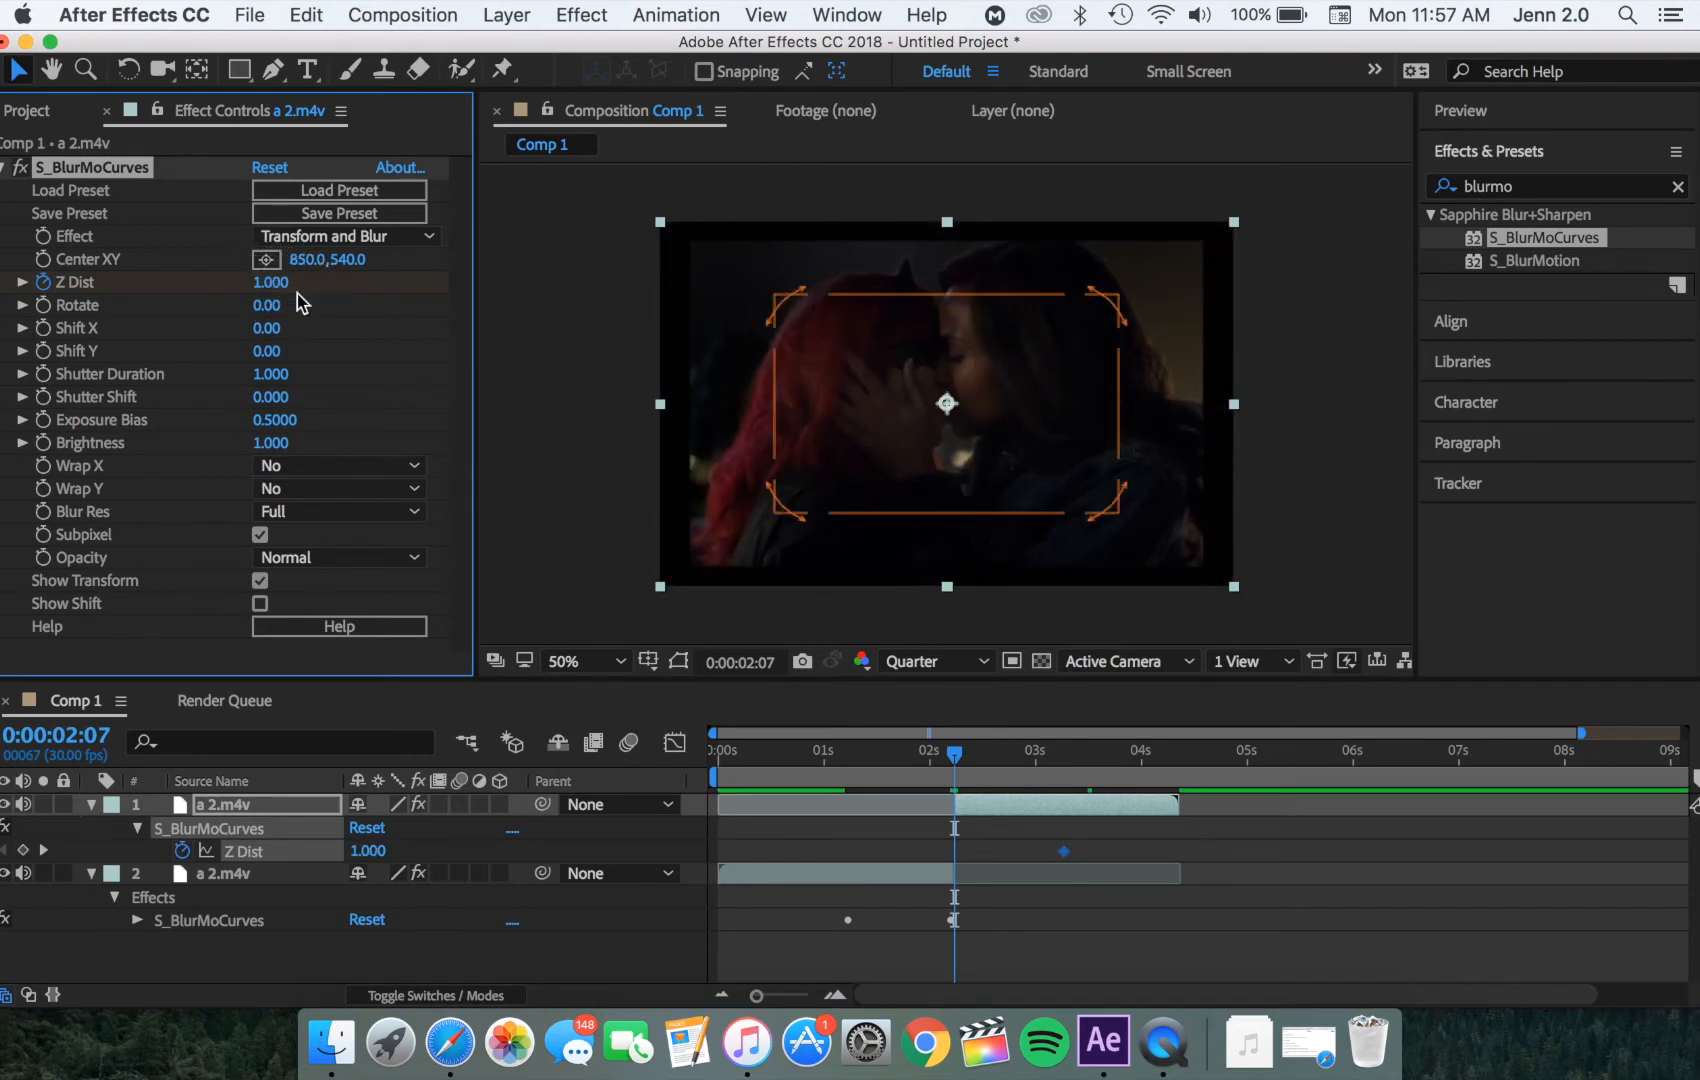
Step: Set the second clip's Wrap X and Wrap Y to Reflect and keyframe its Z Dist at 1.220 at 0:00:02:07
left_click(300, 468)
left_click(319, 543)
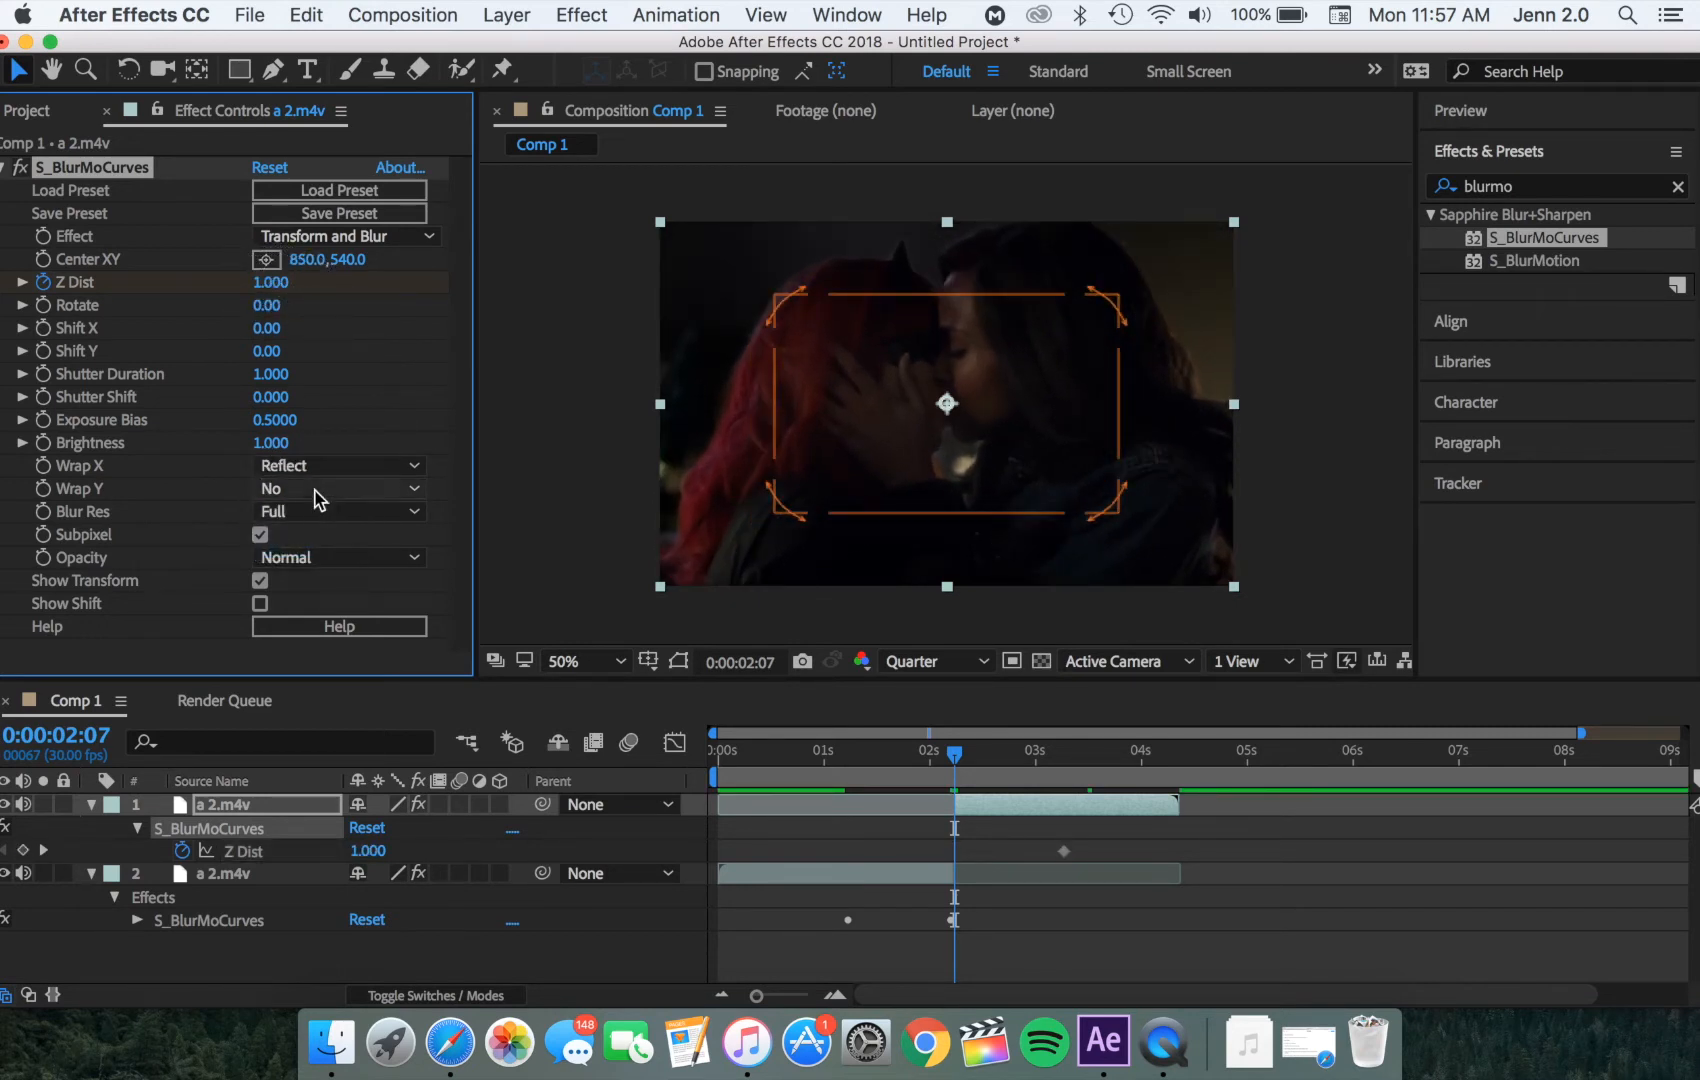
left_click(319, 492)
left_click(300, 566)
left_click(282, 287)
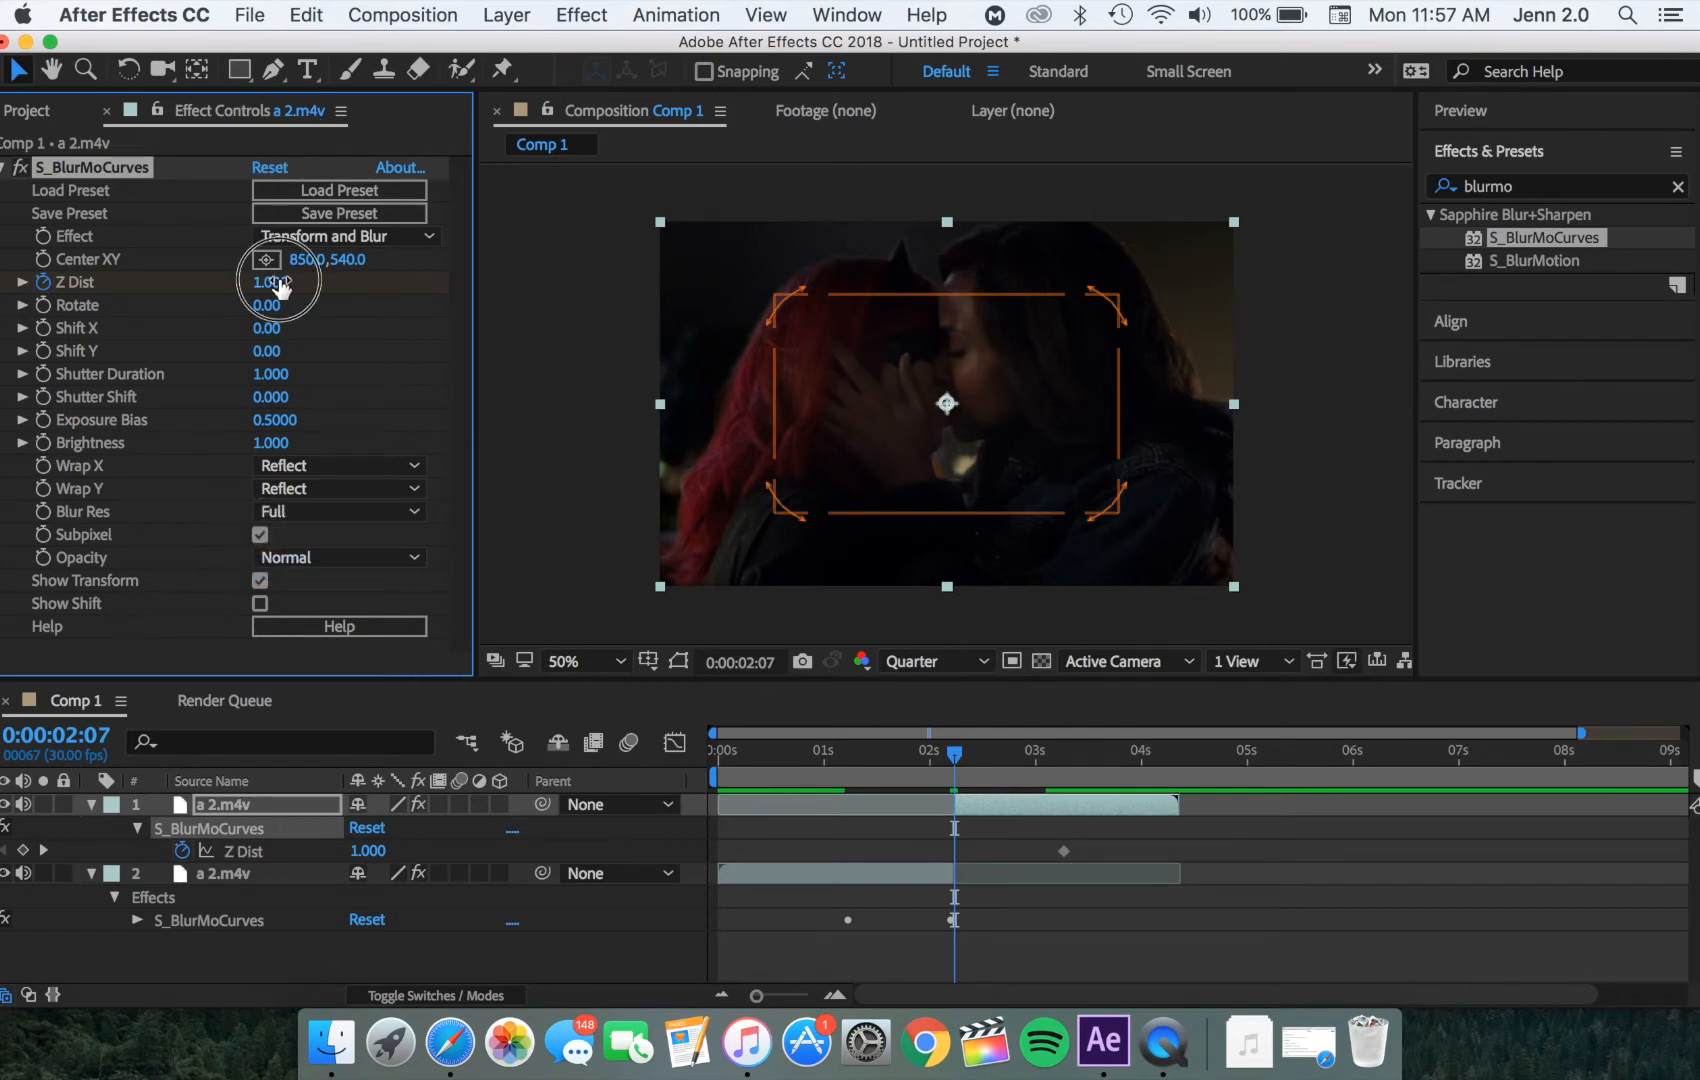
left_click_drag(282, 287, 314, 289)
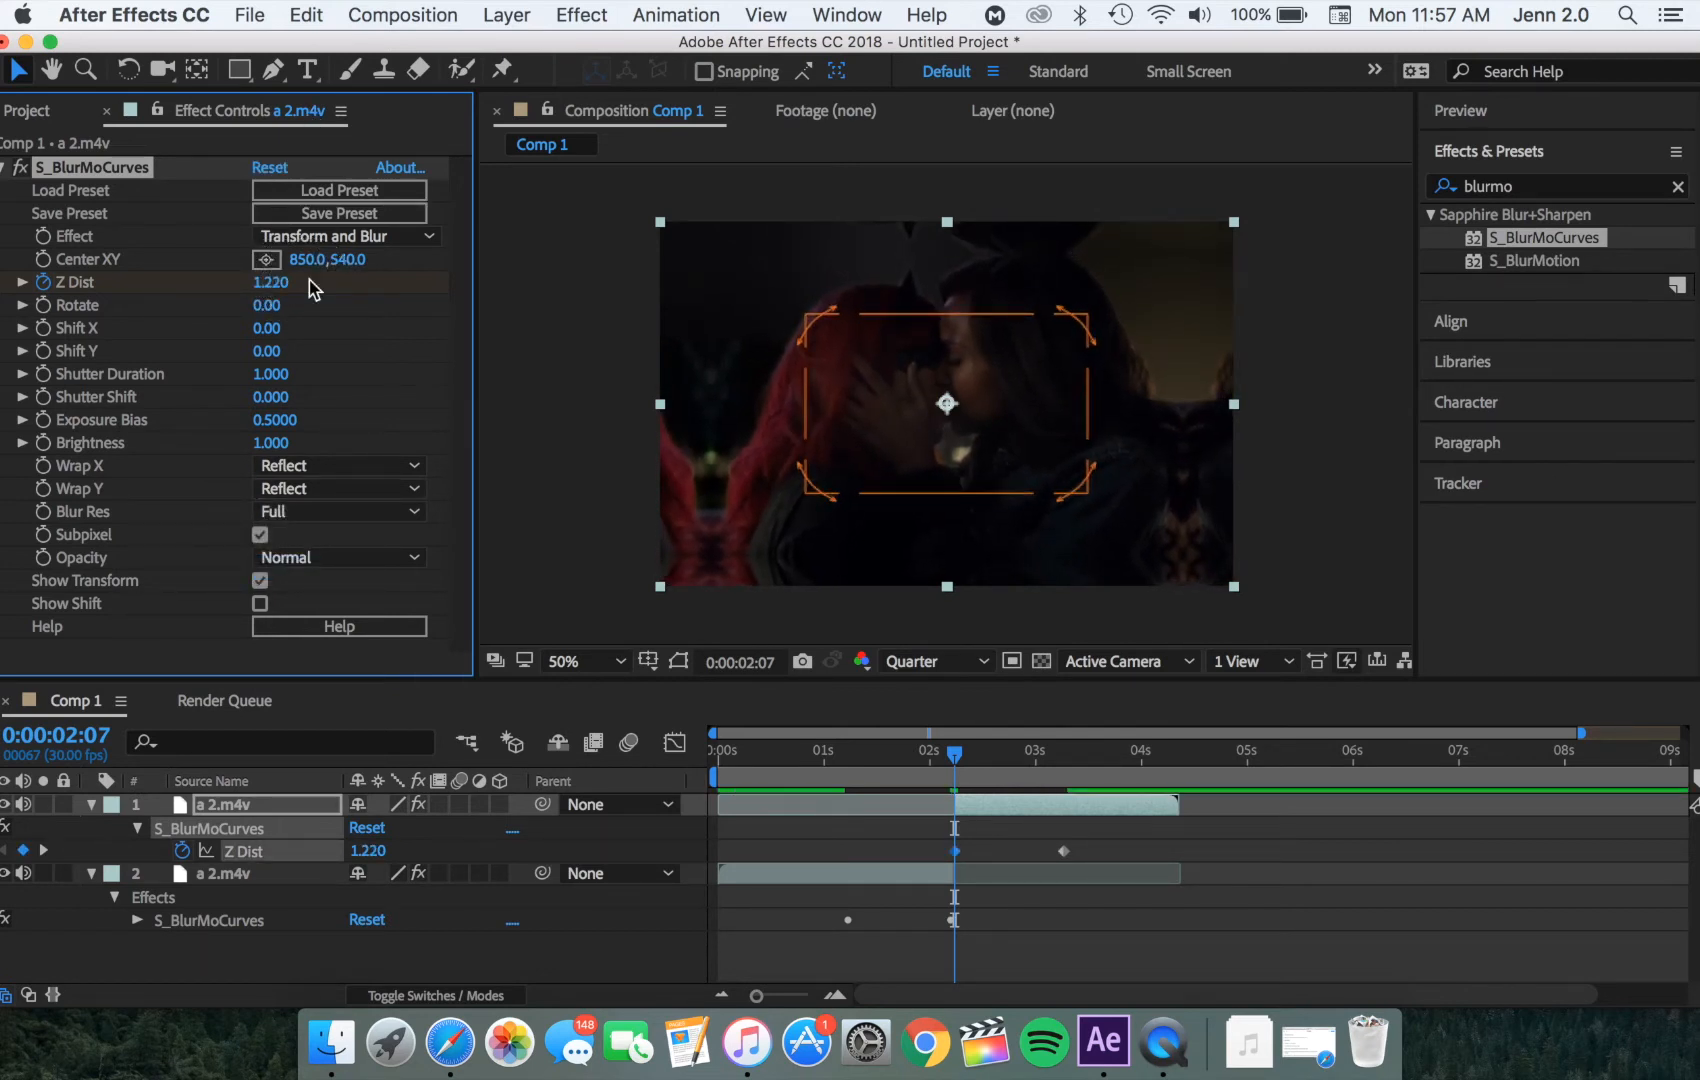
Step: Reveal the first clip's two Z Dist keyframes and apply Easy Ease to both
left_click(877, 773)
left_click(878, 887)
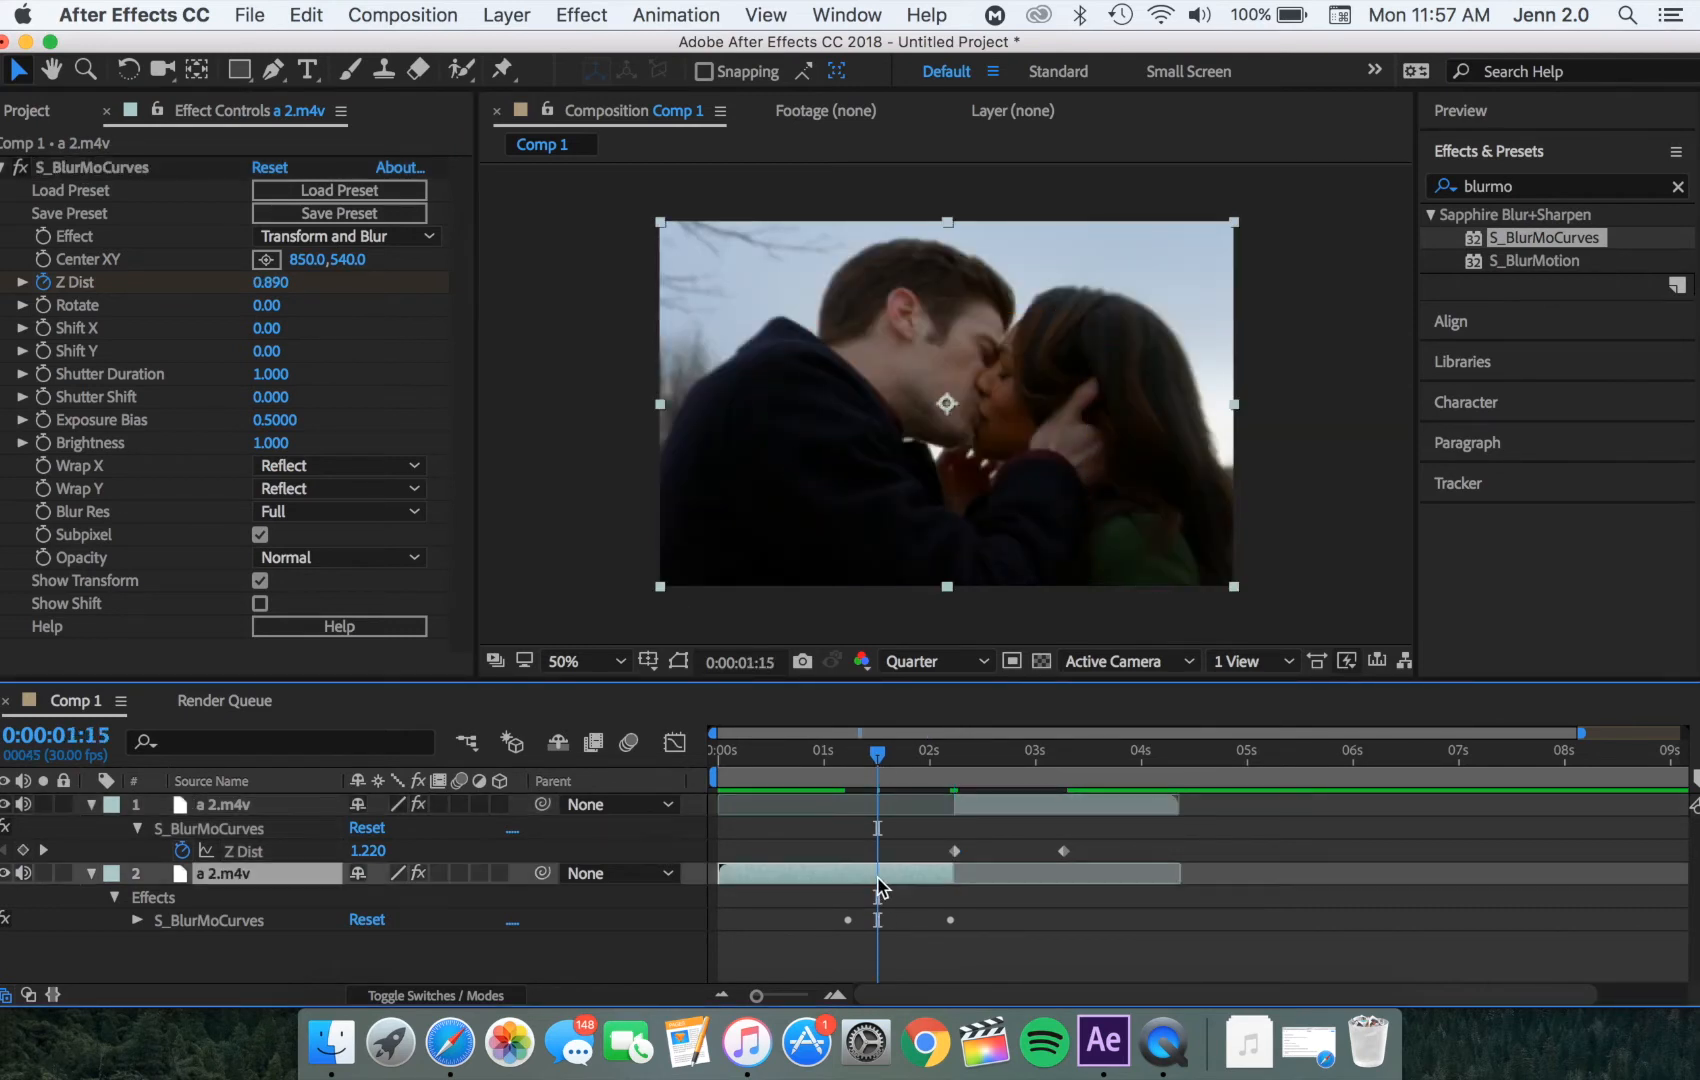
key("u")
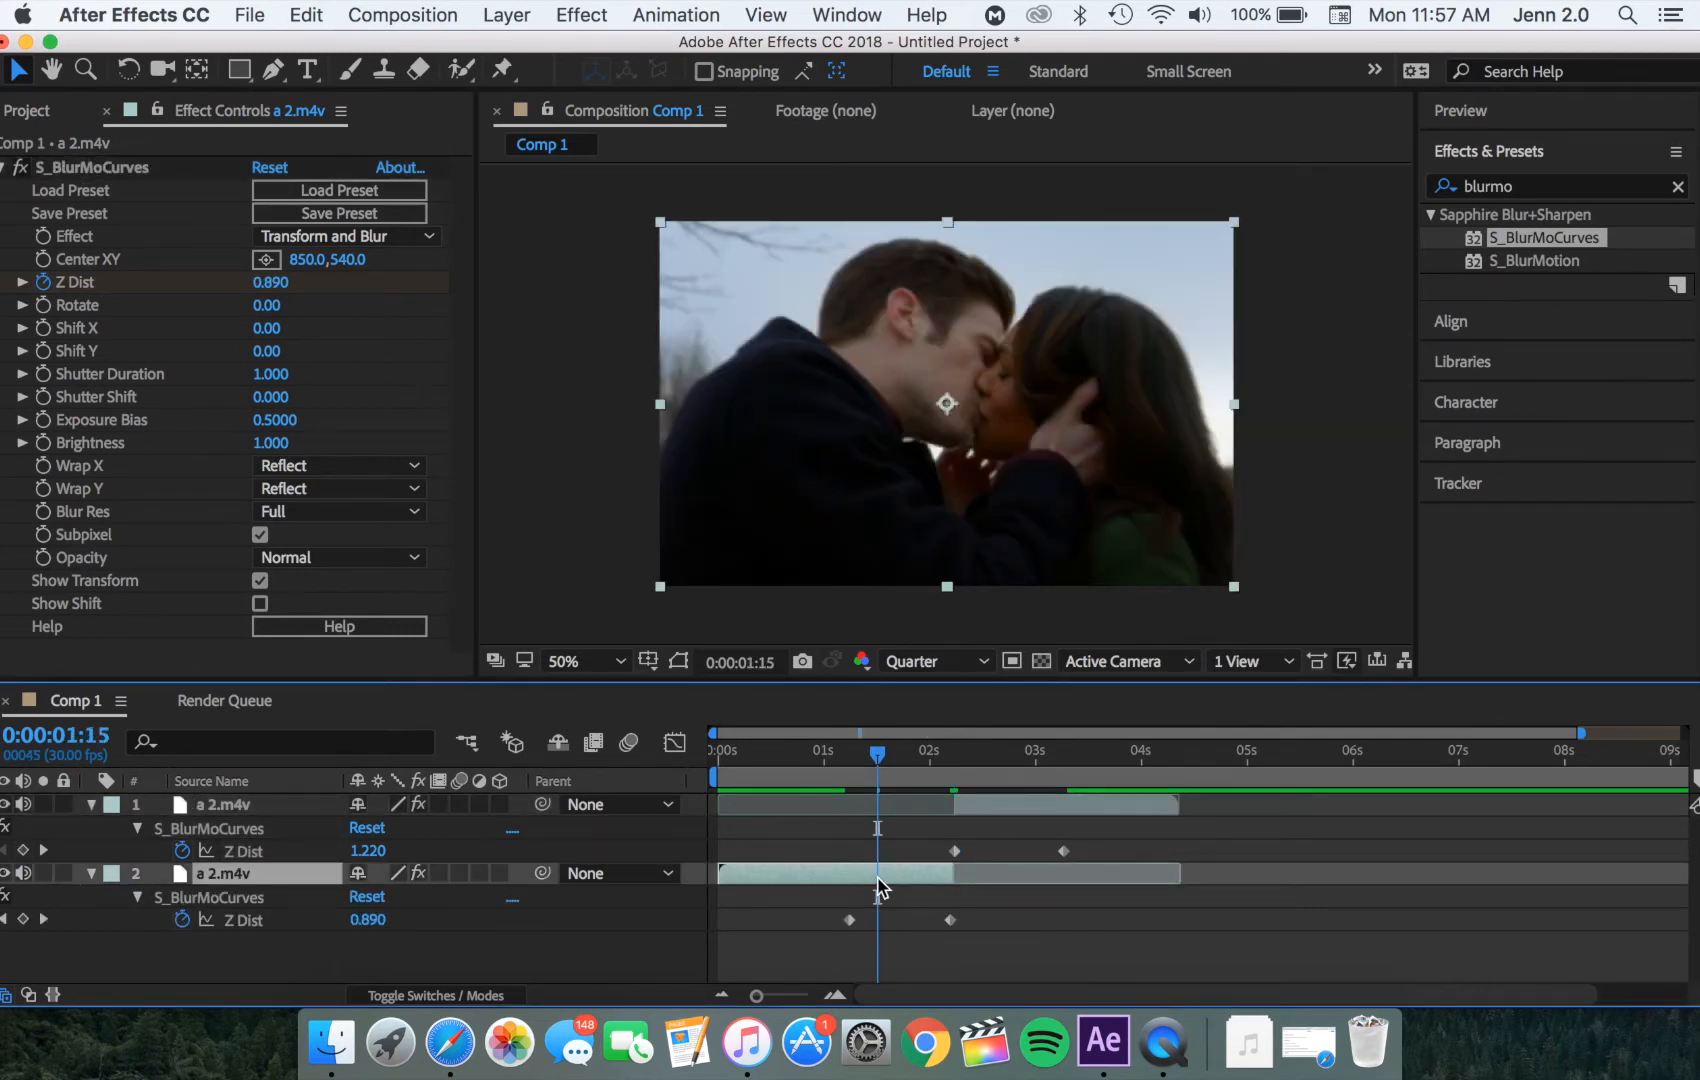
left_click_drag(818, 912, 1017, 957)
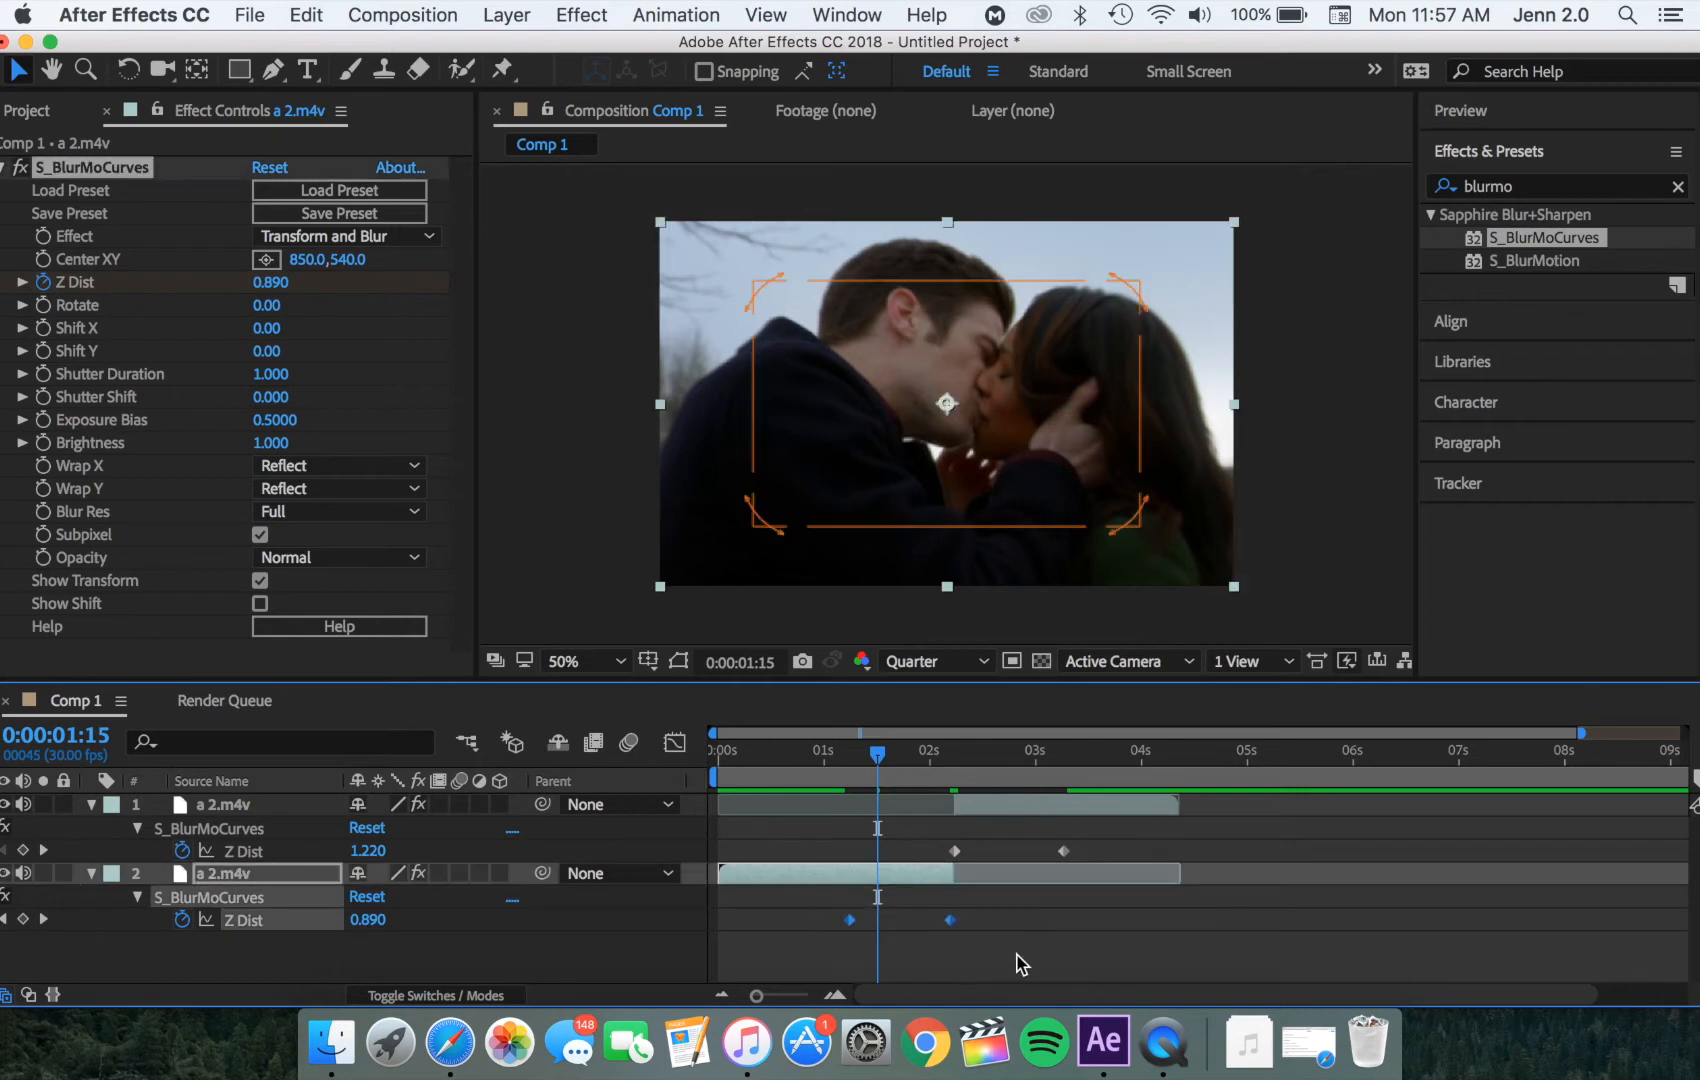
right_click(951, 924)
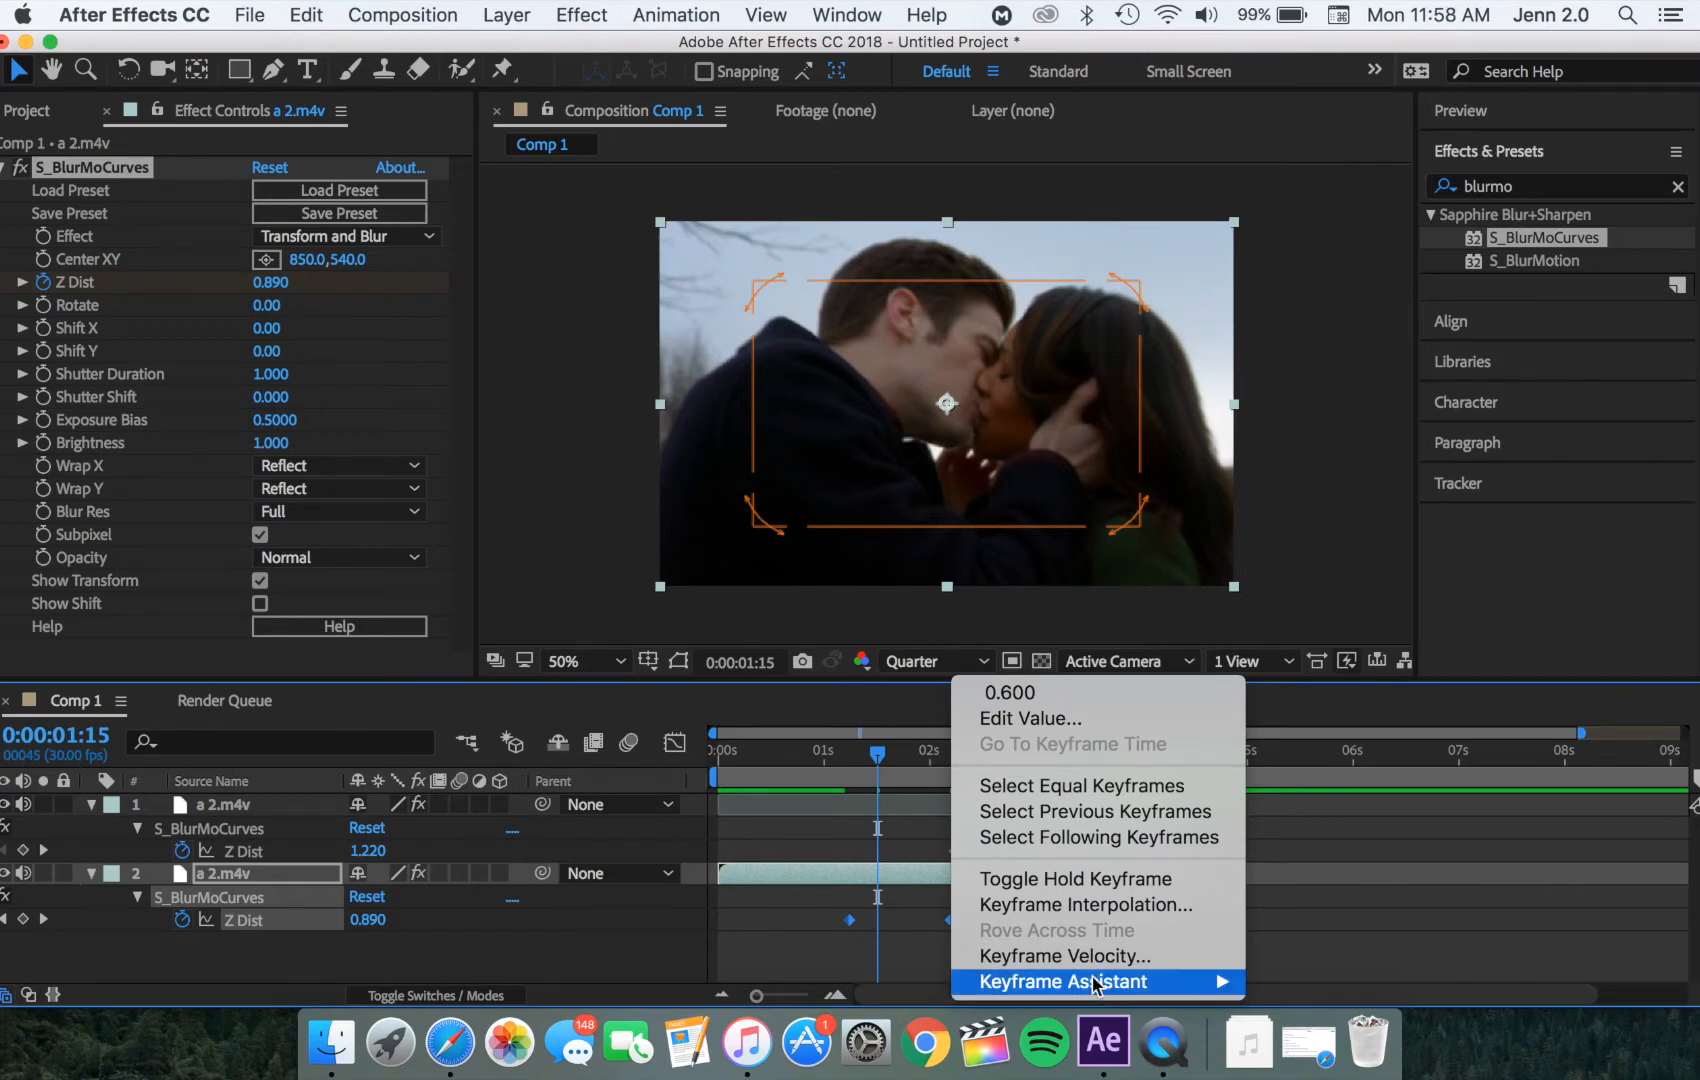
mouse_move(1090, 981)
left_click(1370, 829)
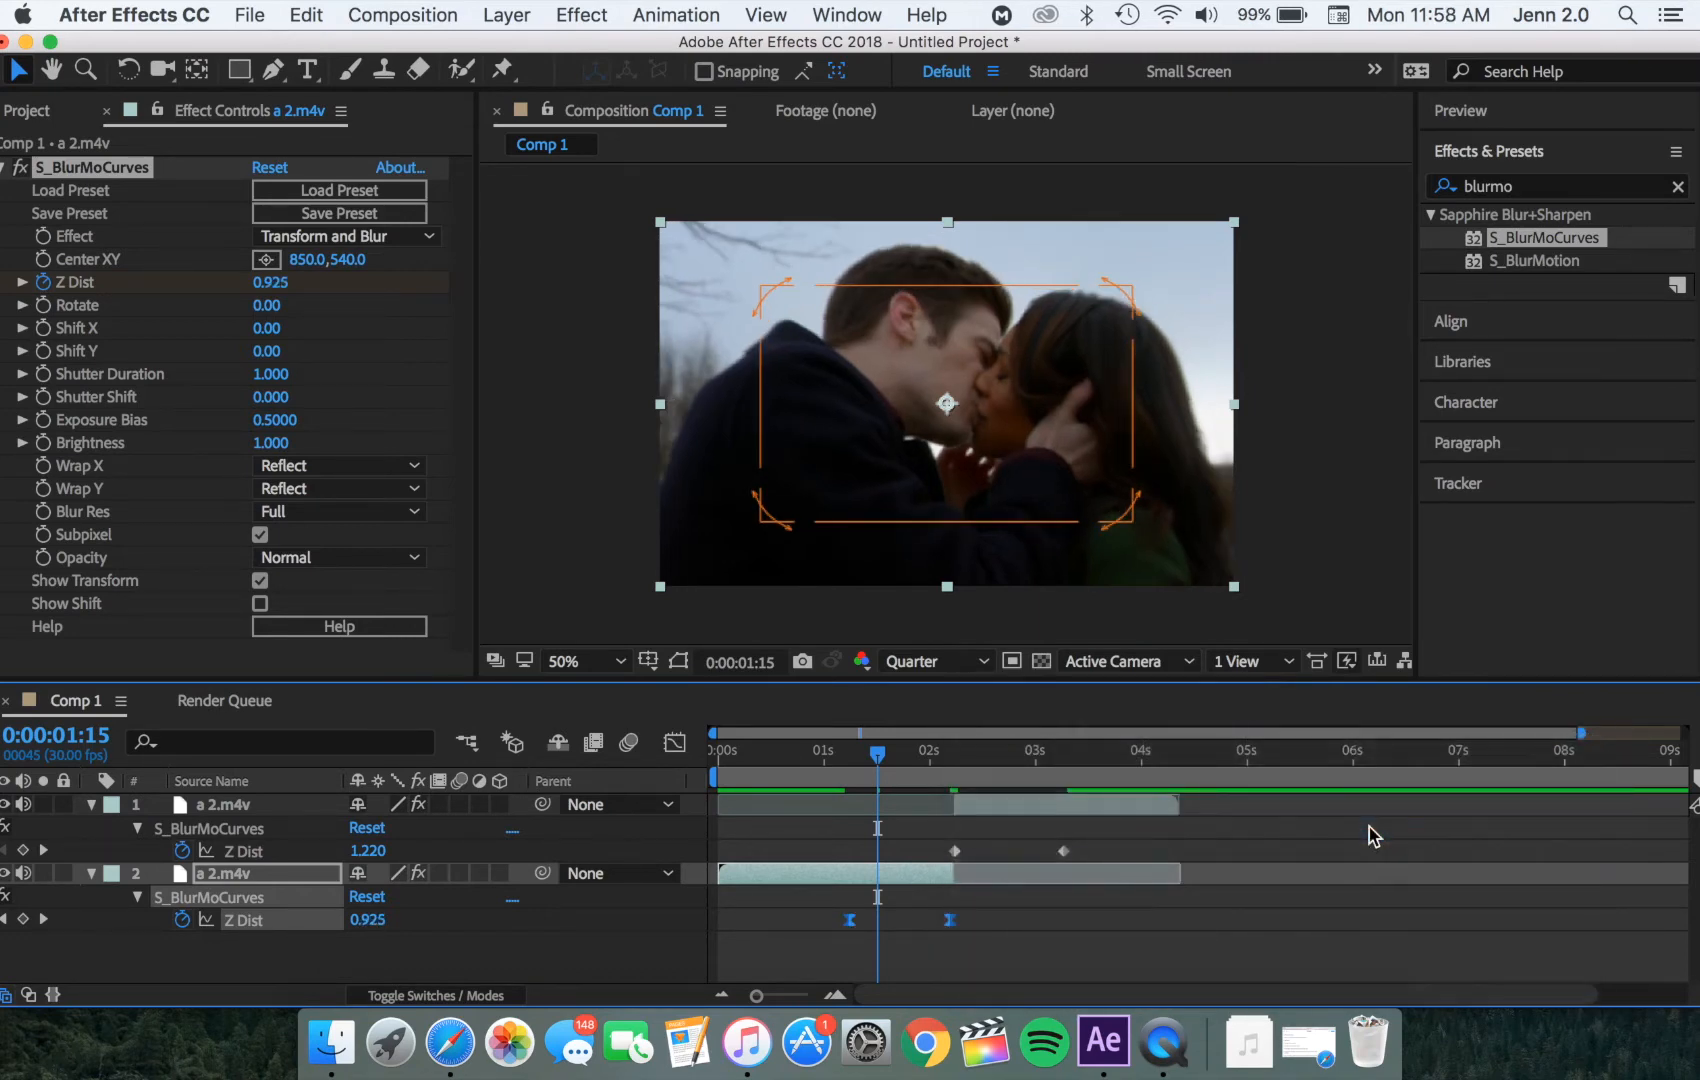
key("super+z")
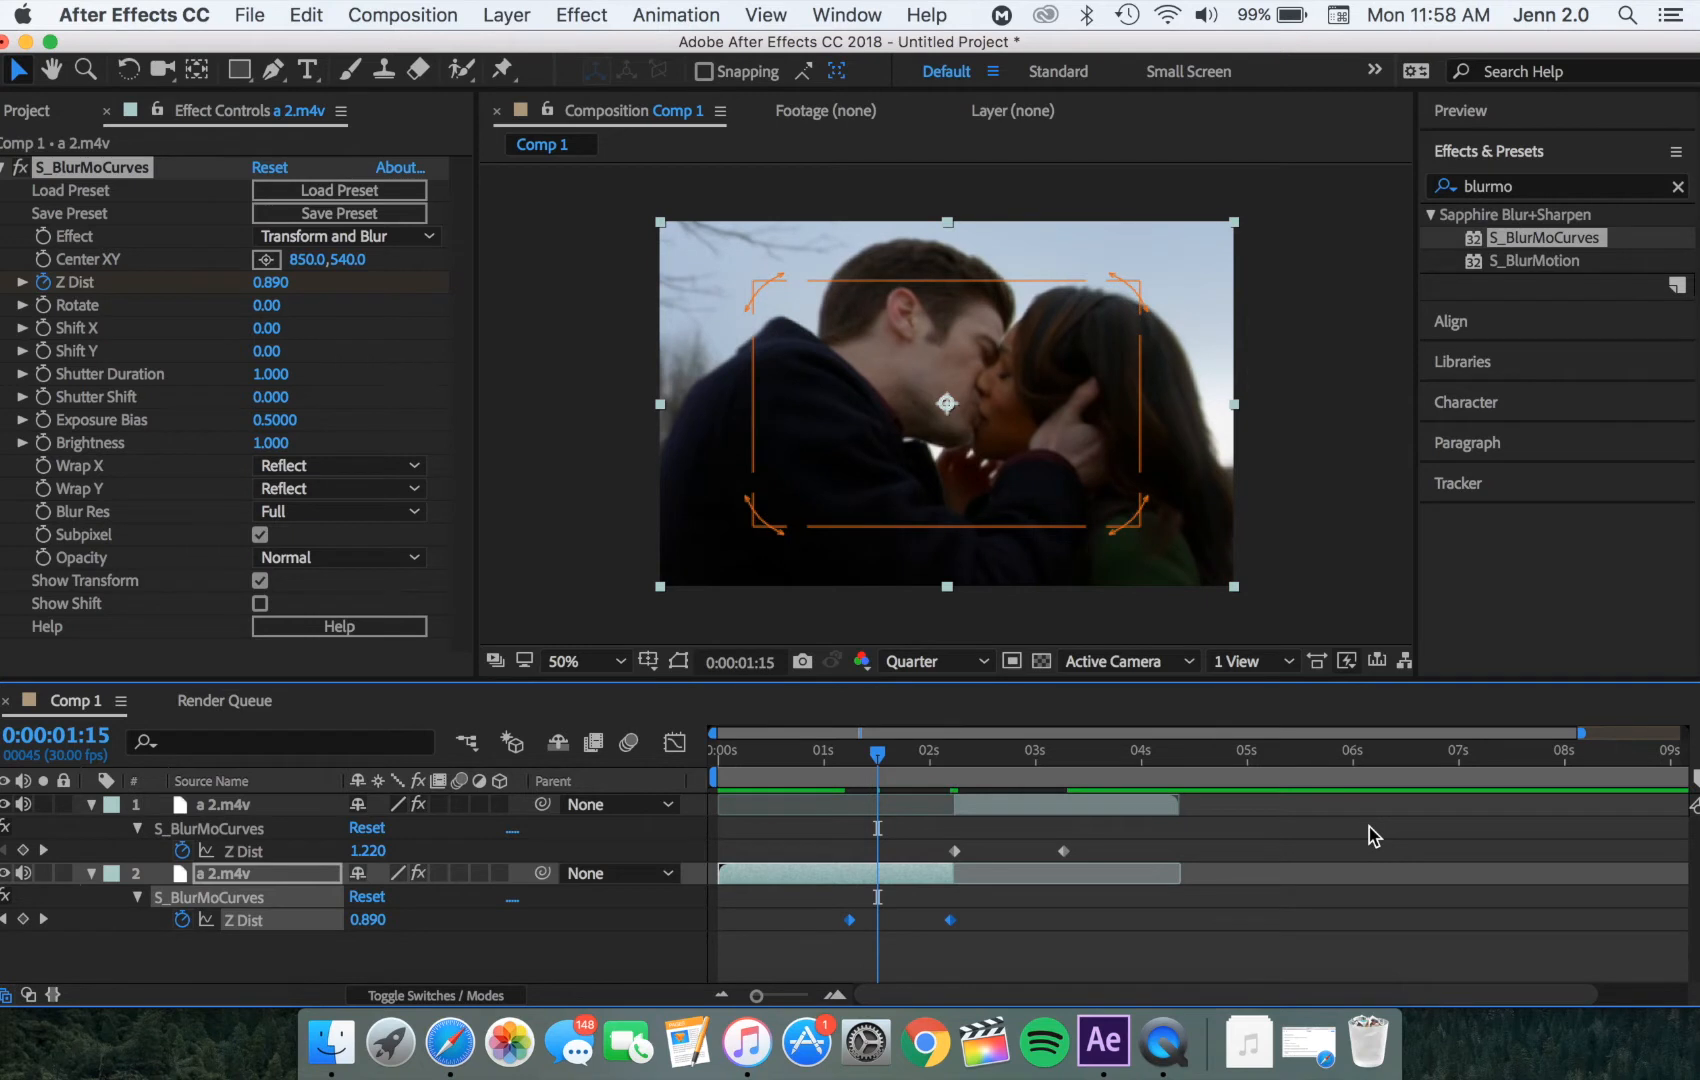
key("super+shift+z")
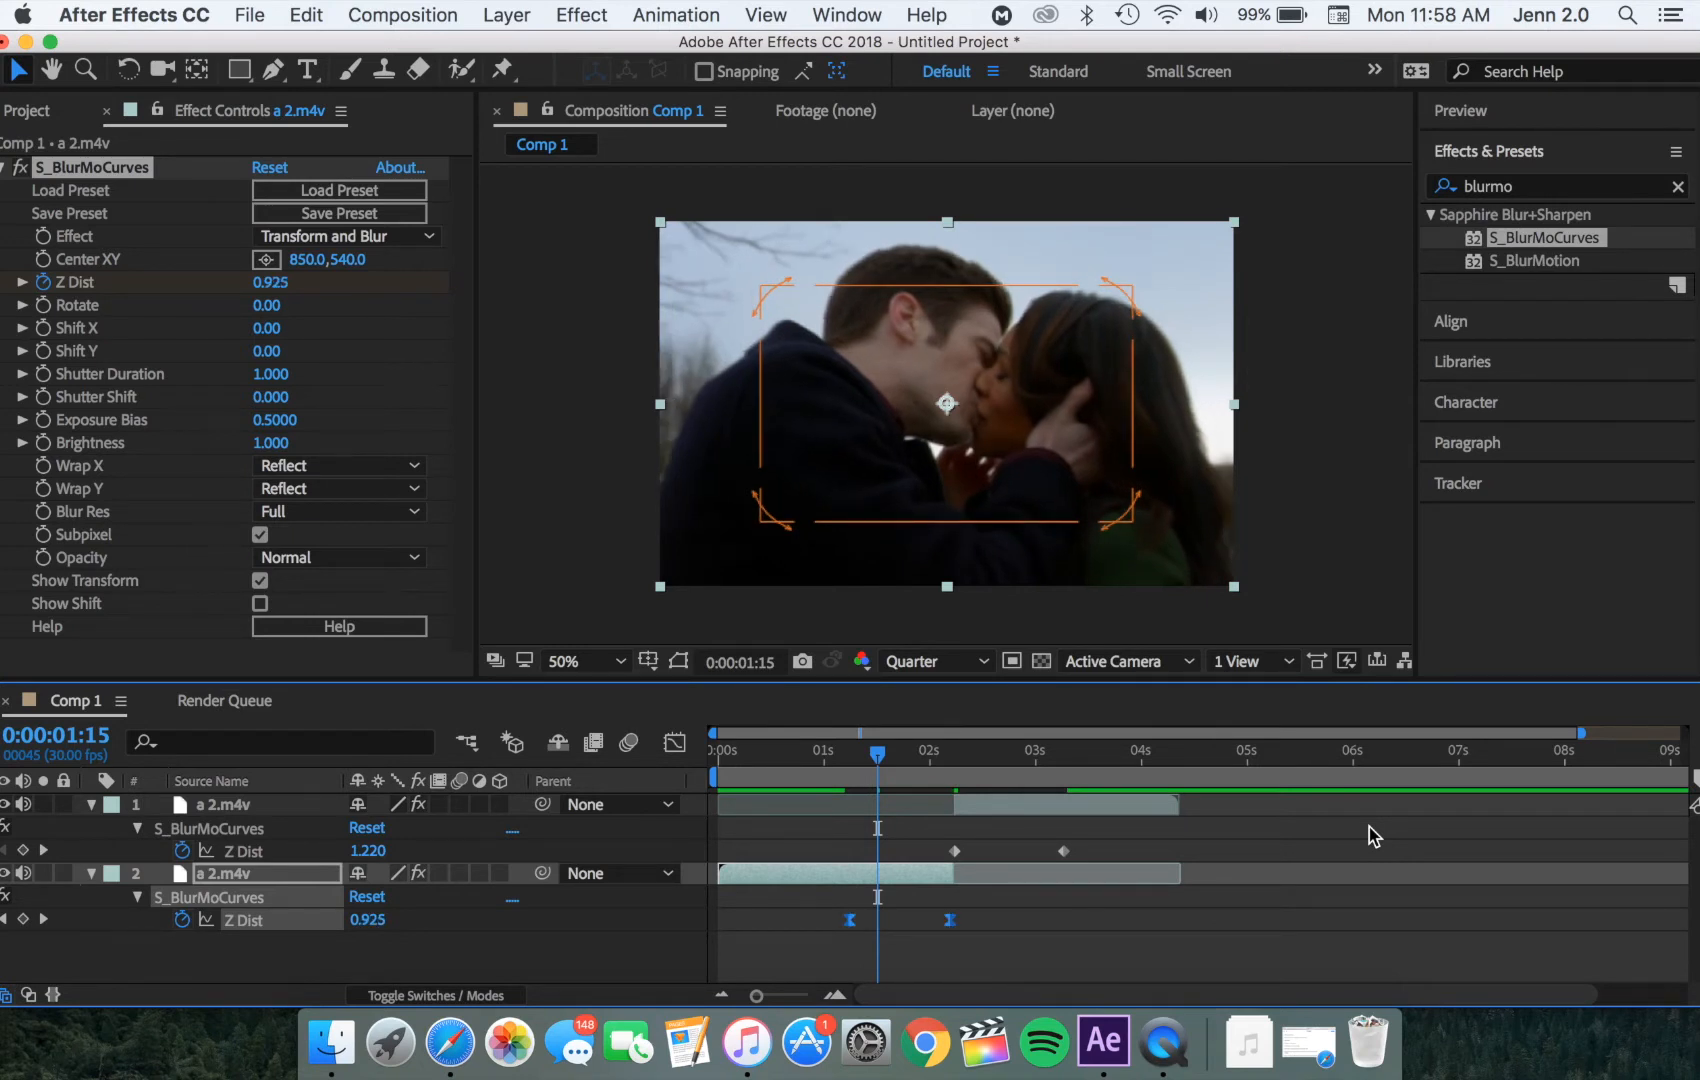
Step: Reshape the first clip's Z Dist value graph so the curve stays flat near 1.00 and drops steeply into its last keyframe
left_click(675, 744)
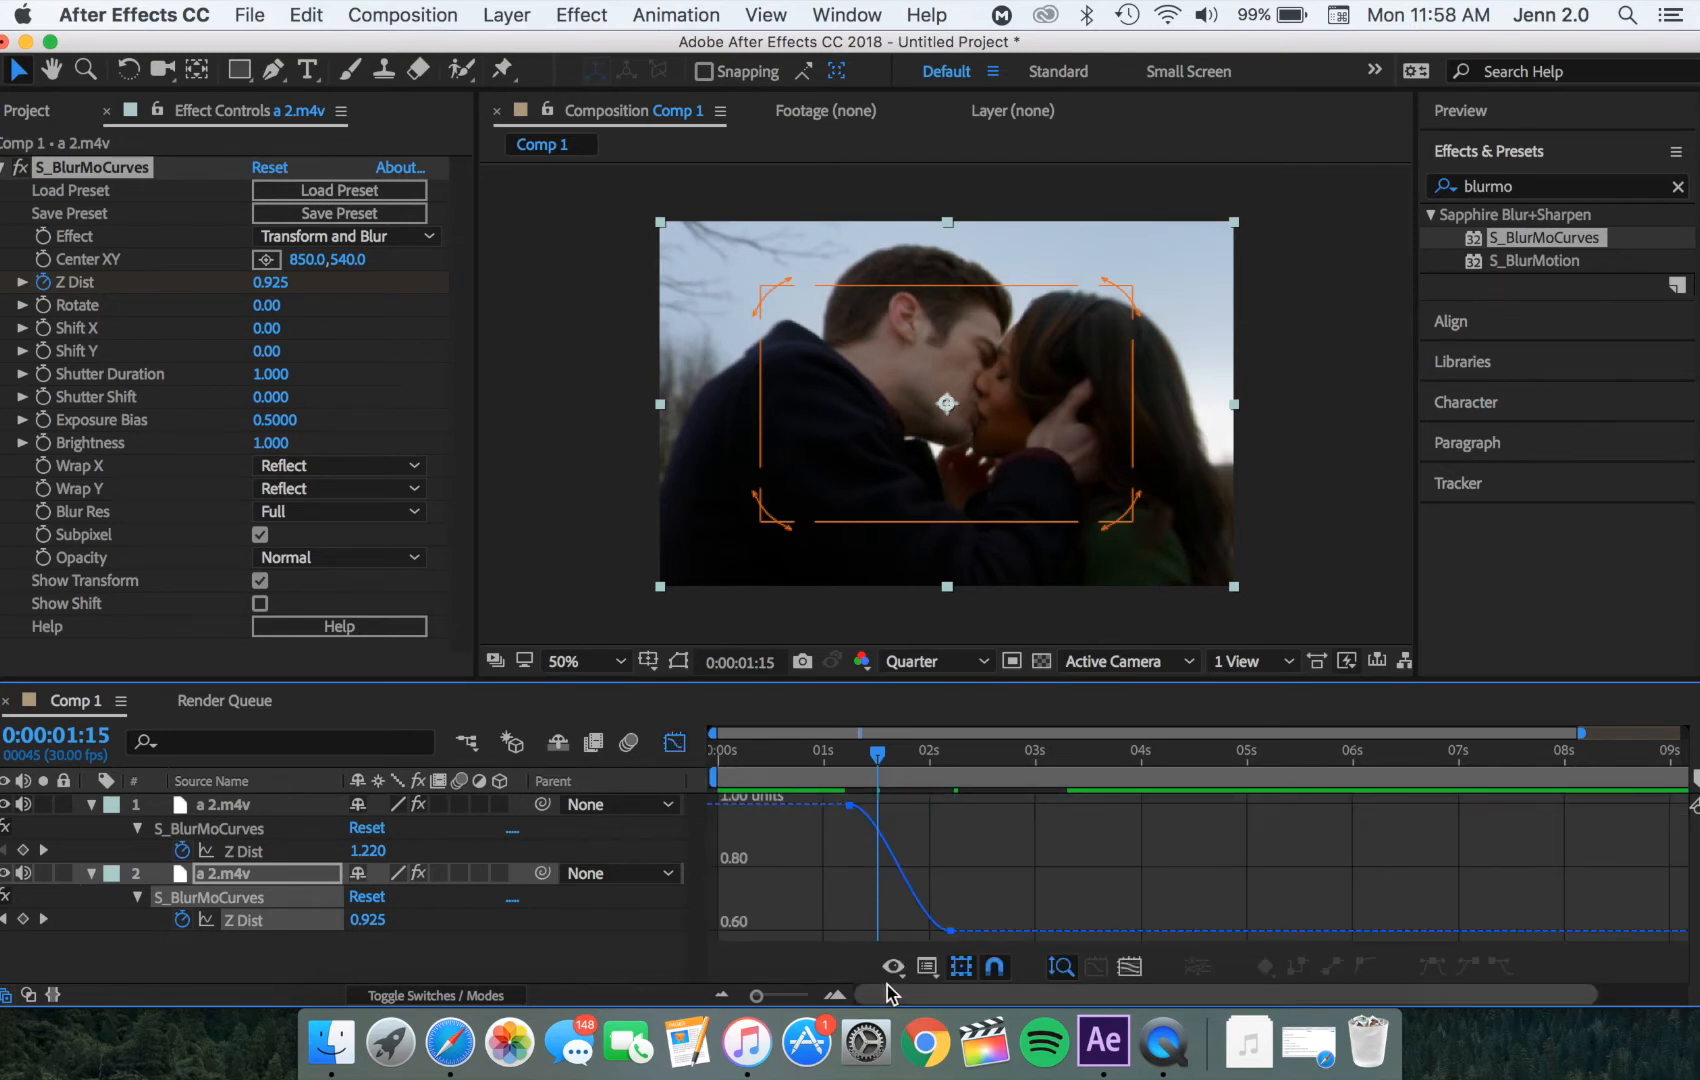
left_click(922, 970)
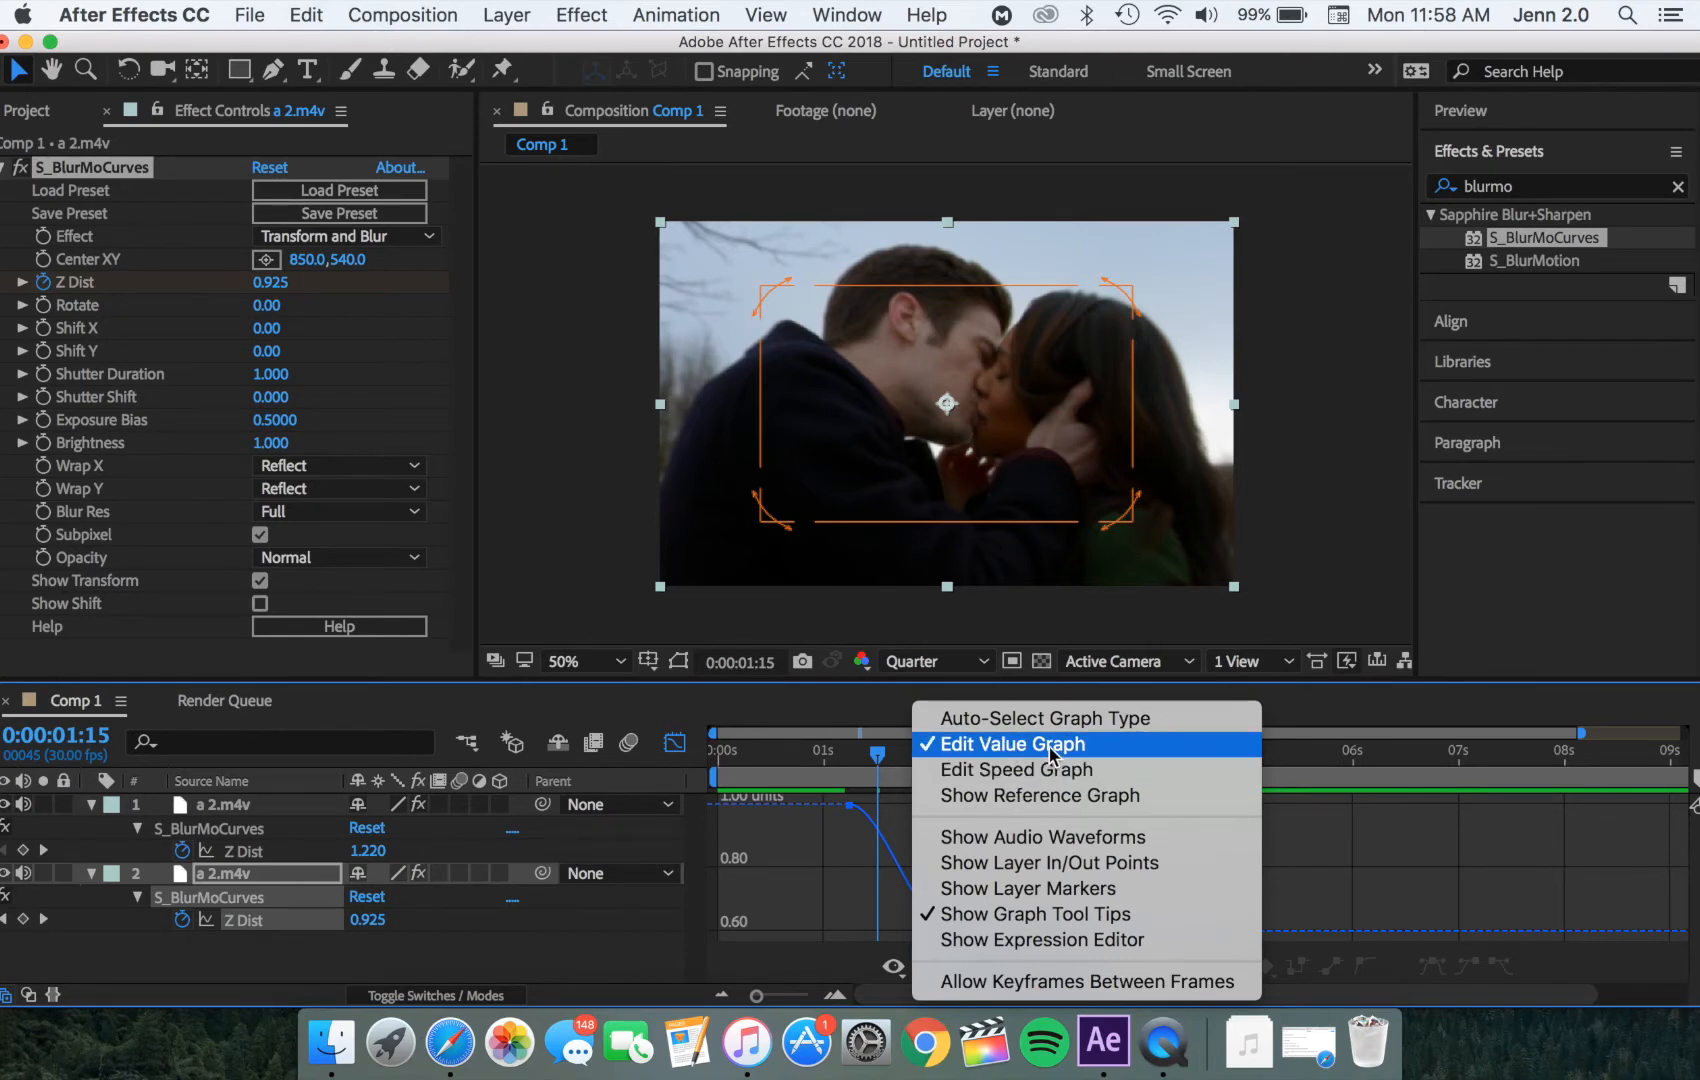
left_click(835, 920)
left_click(849, 804)
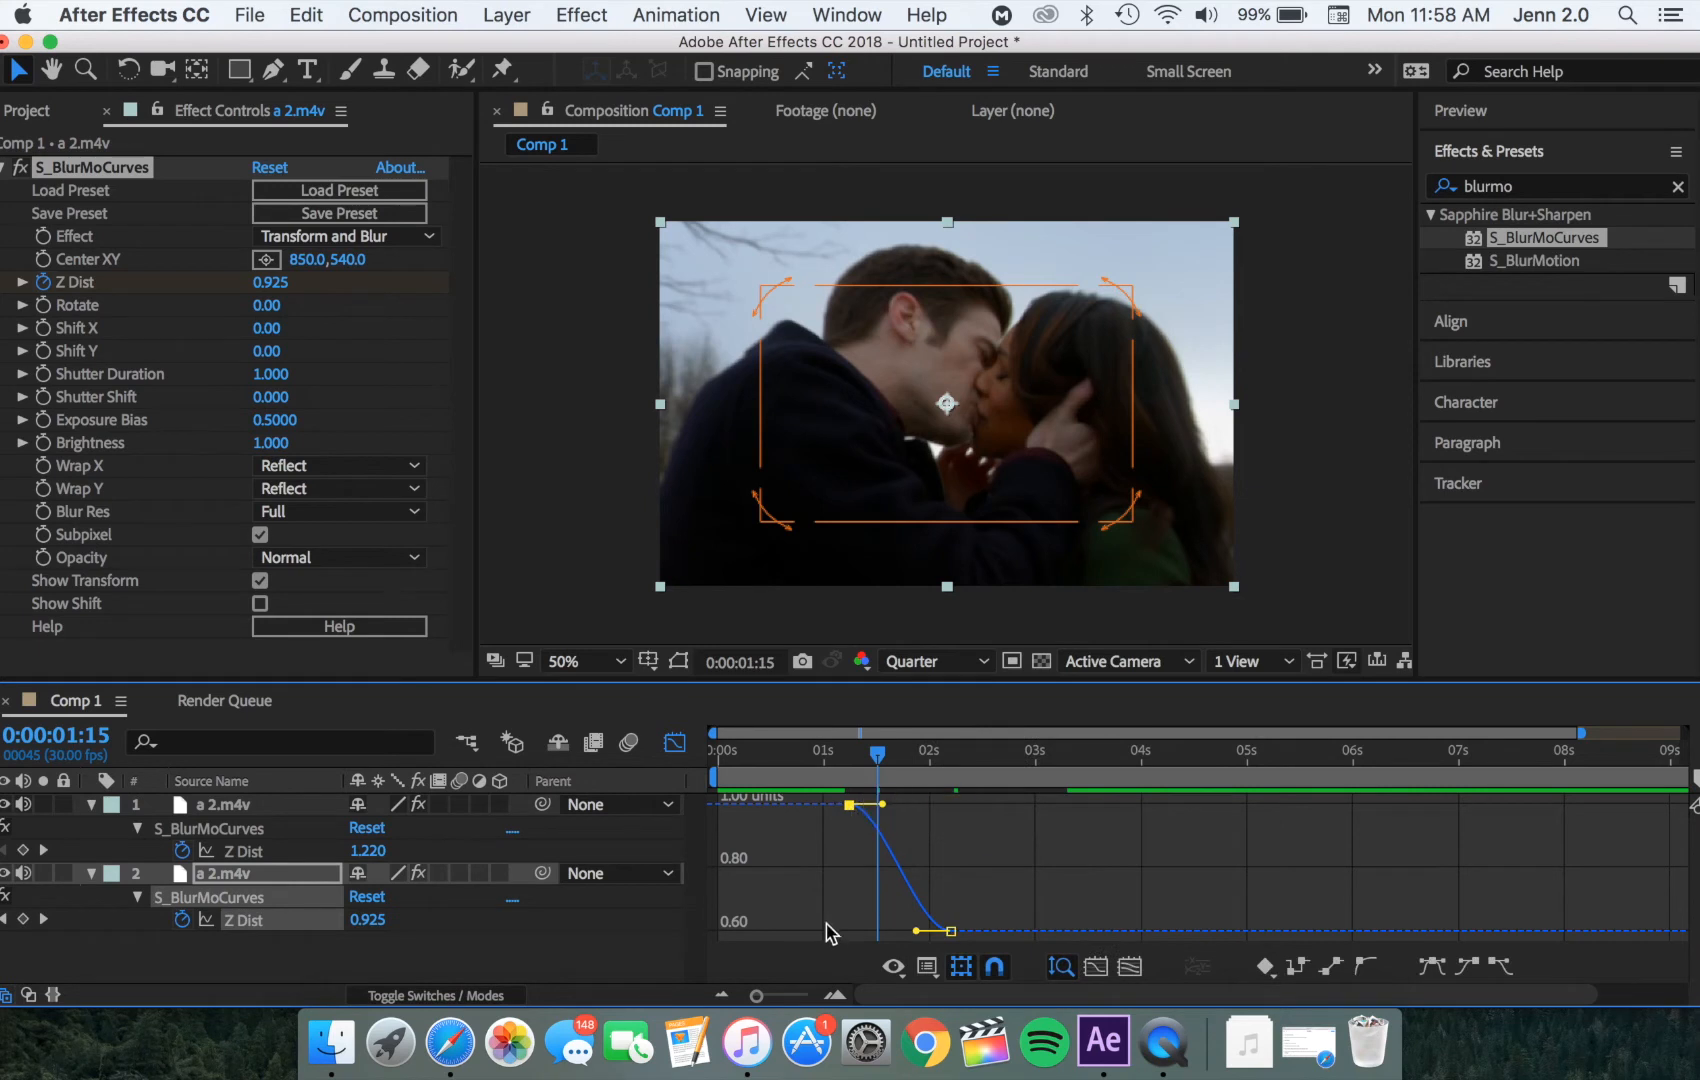
left_click(836, 996)
left_click(836, 996)
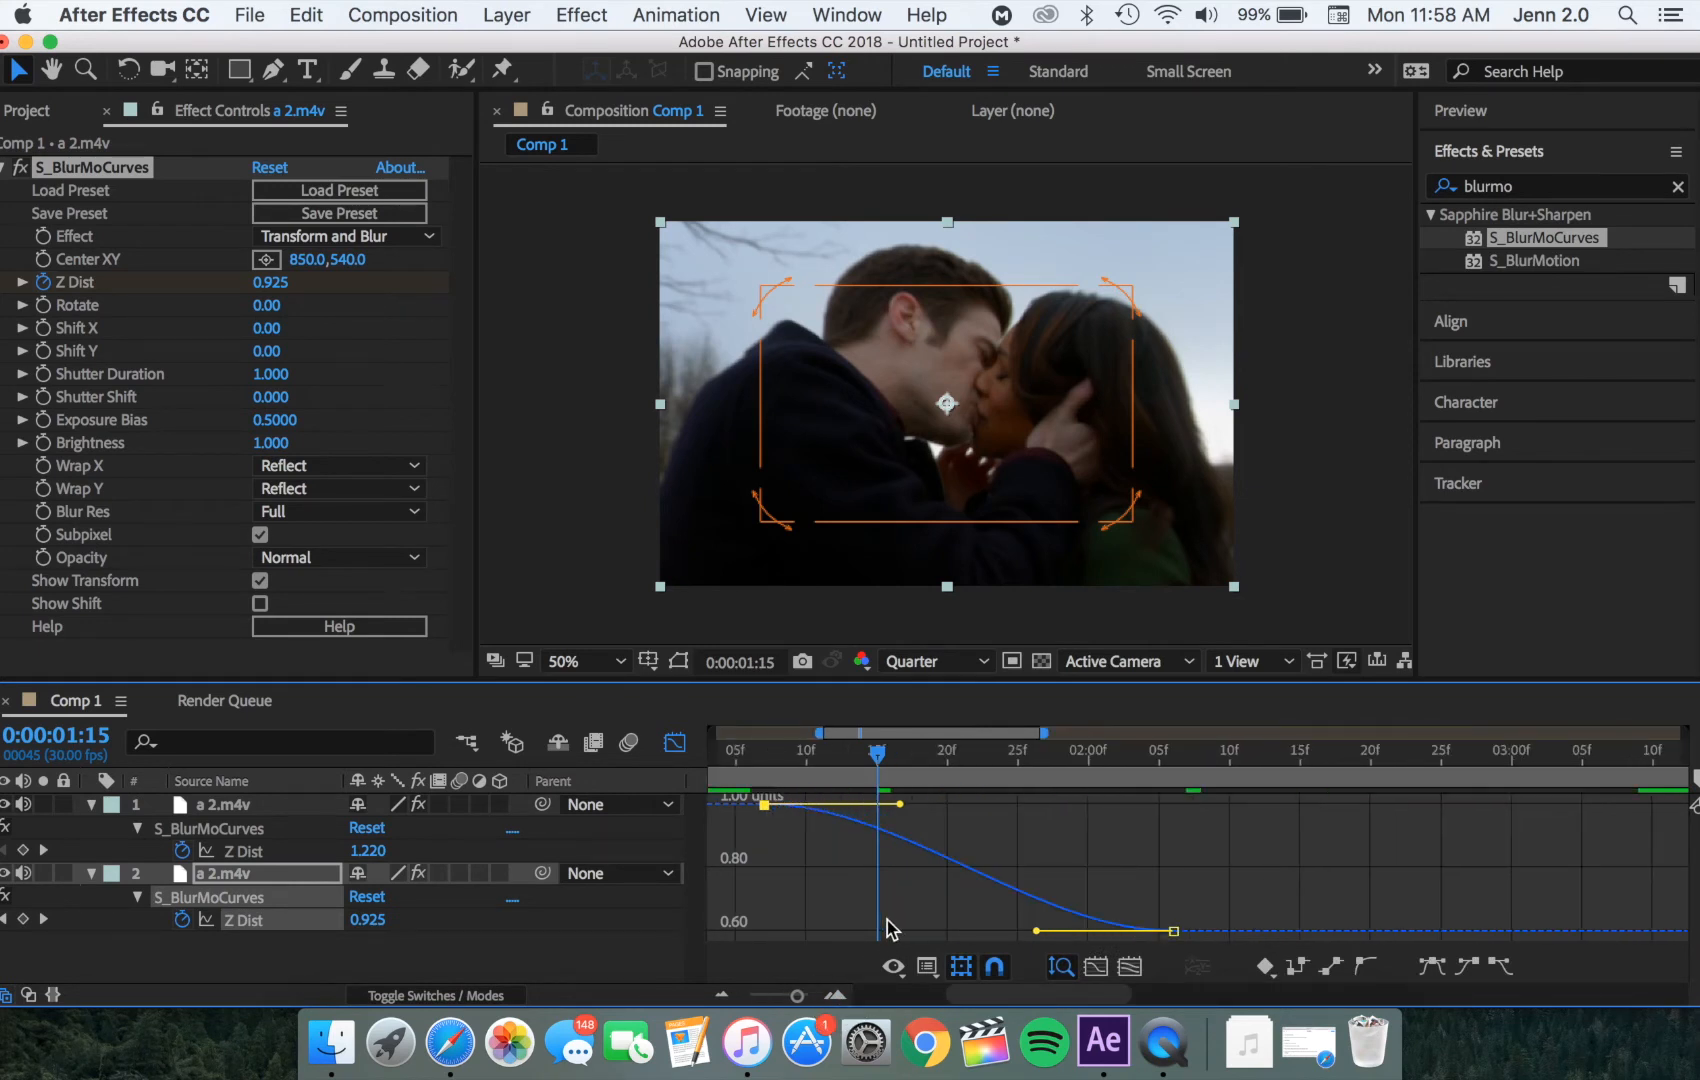
scroll(887, 928, "left", 3)
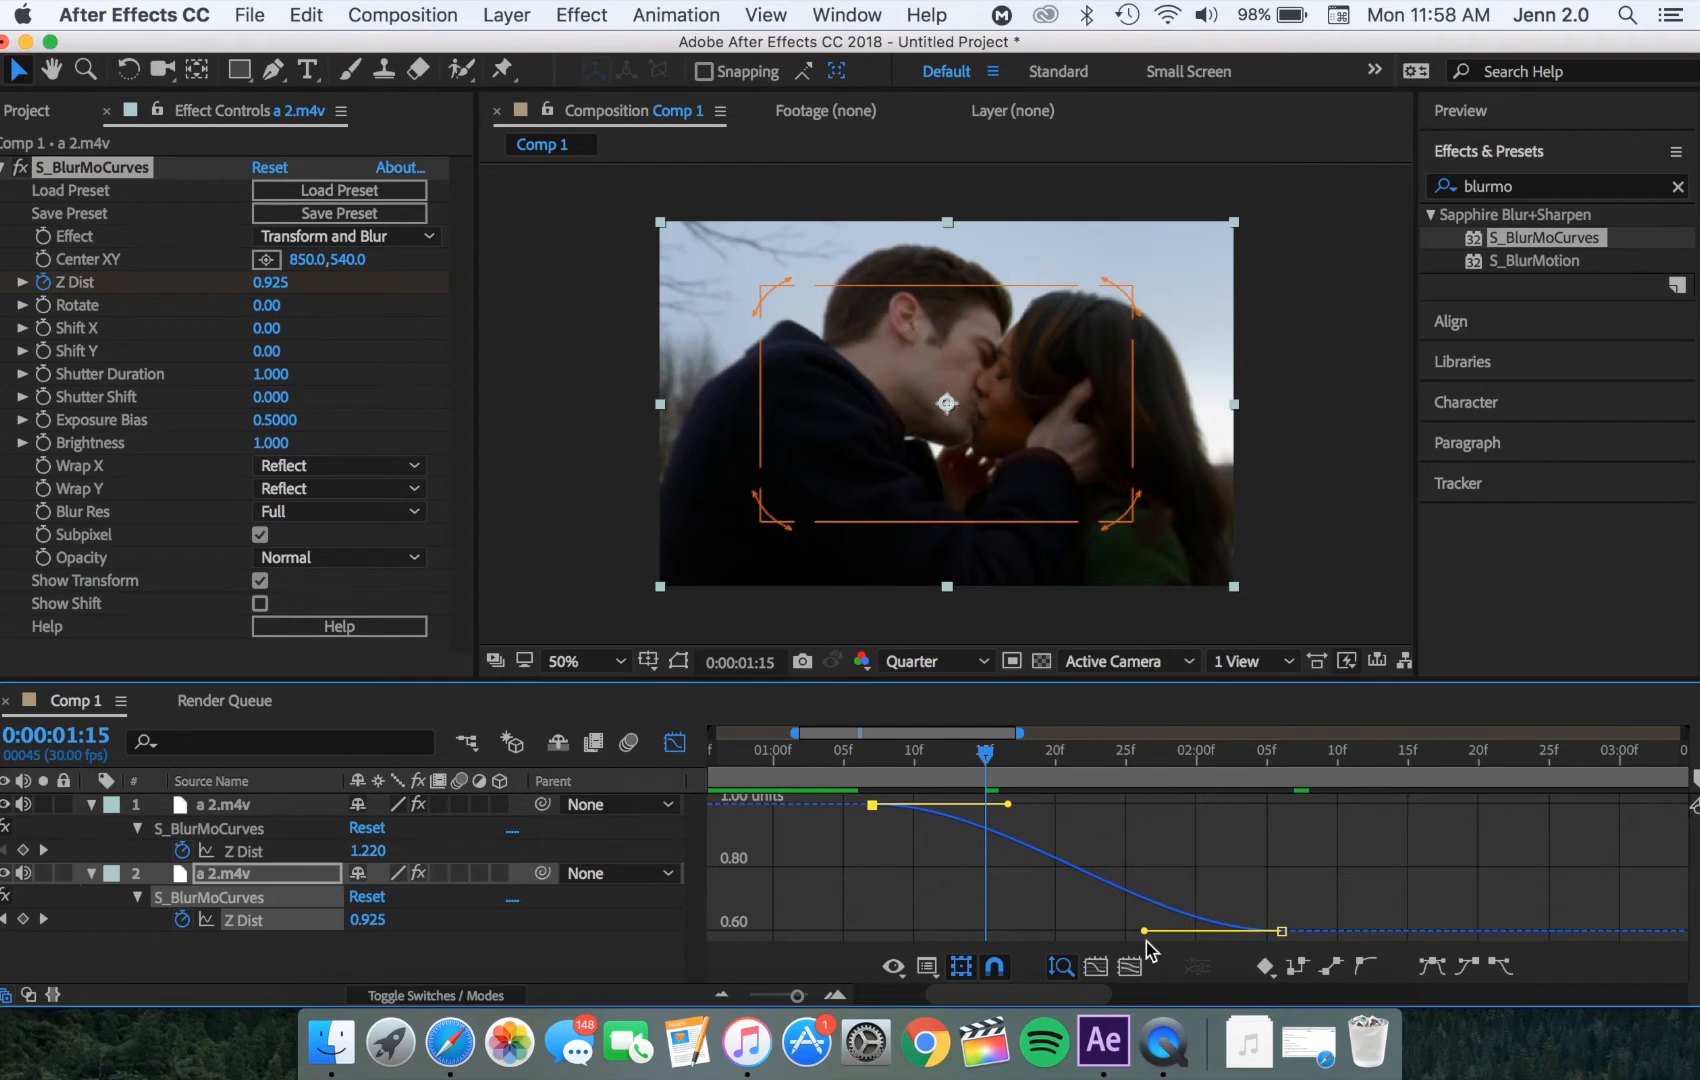
left_click_drag(1145, 933, 1267, 804)
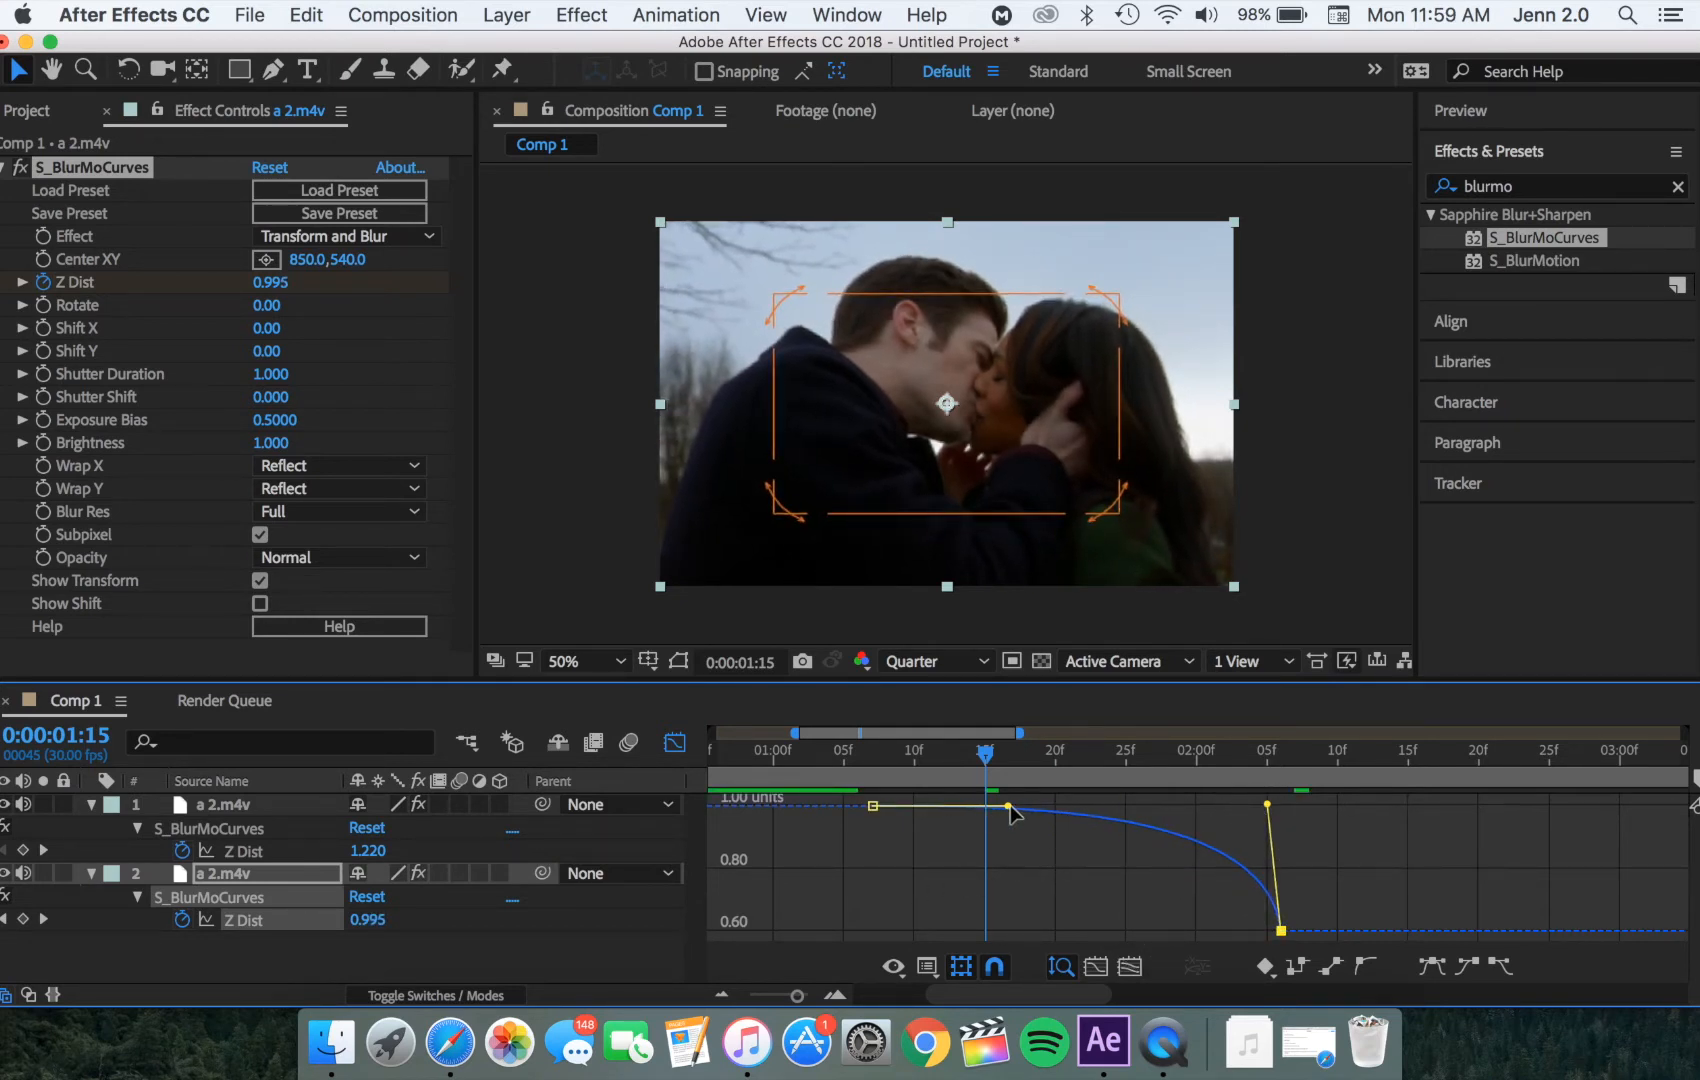
left_click_drag(1008, 806, 1165, 803)
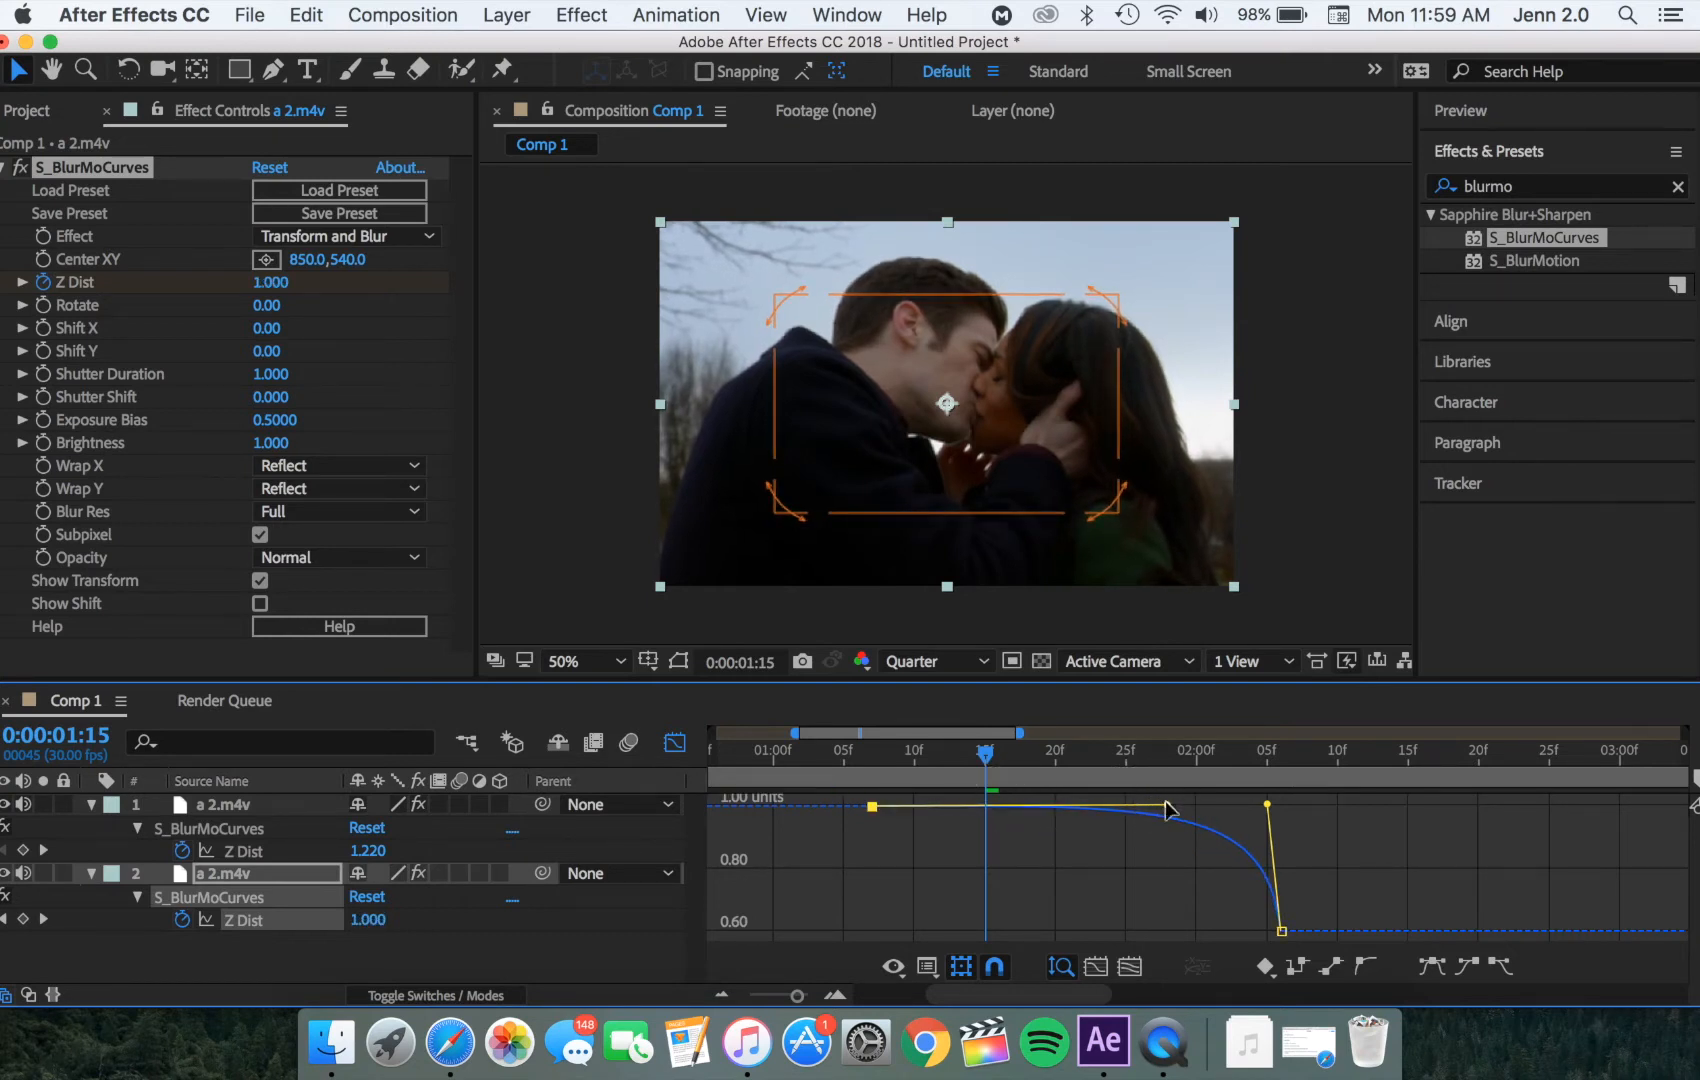
left_click(675, 742)
Step: Apply Easy Ease to the second clip's two Z Dist keyframes and bend its value graph to fall steeply first and level off toward 1.00
scroll(1140, 861, "right", 3)
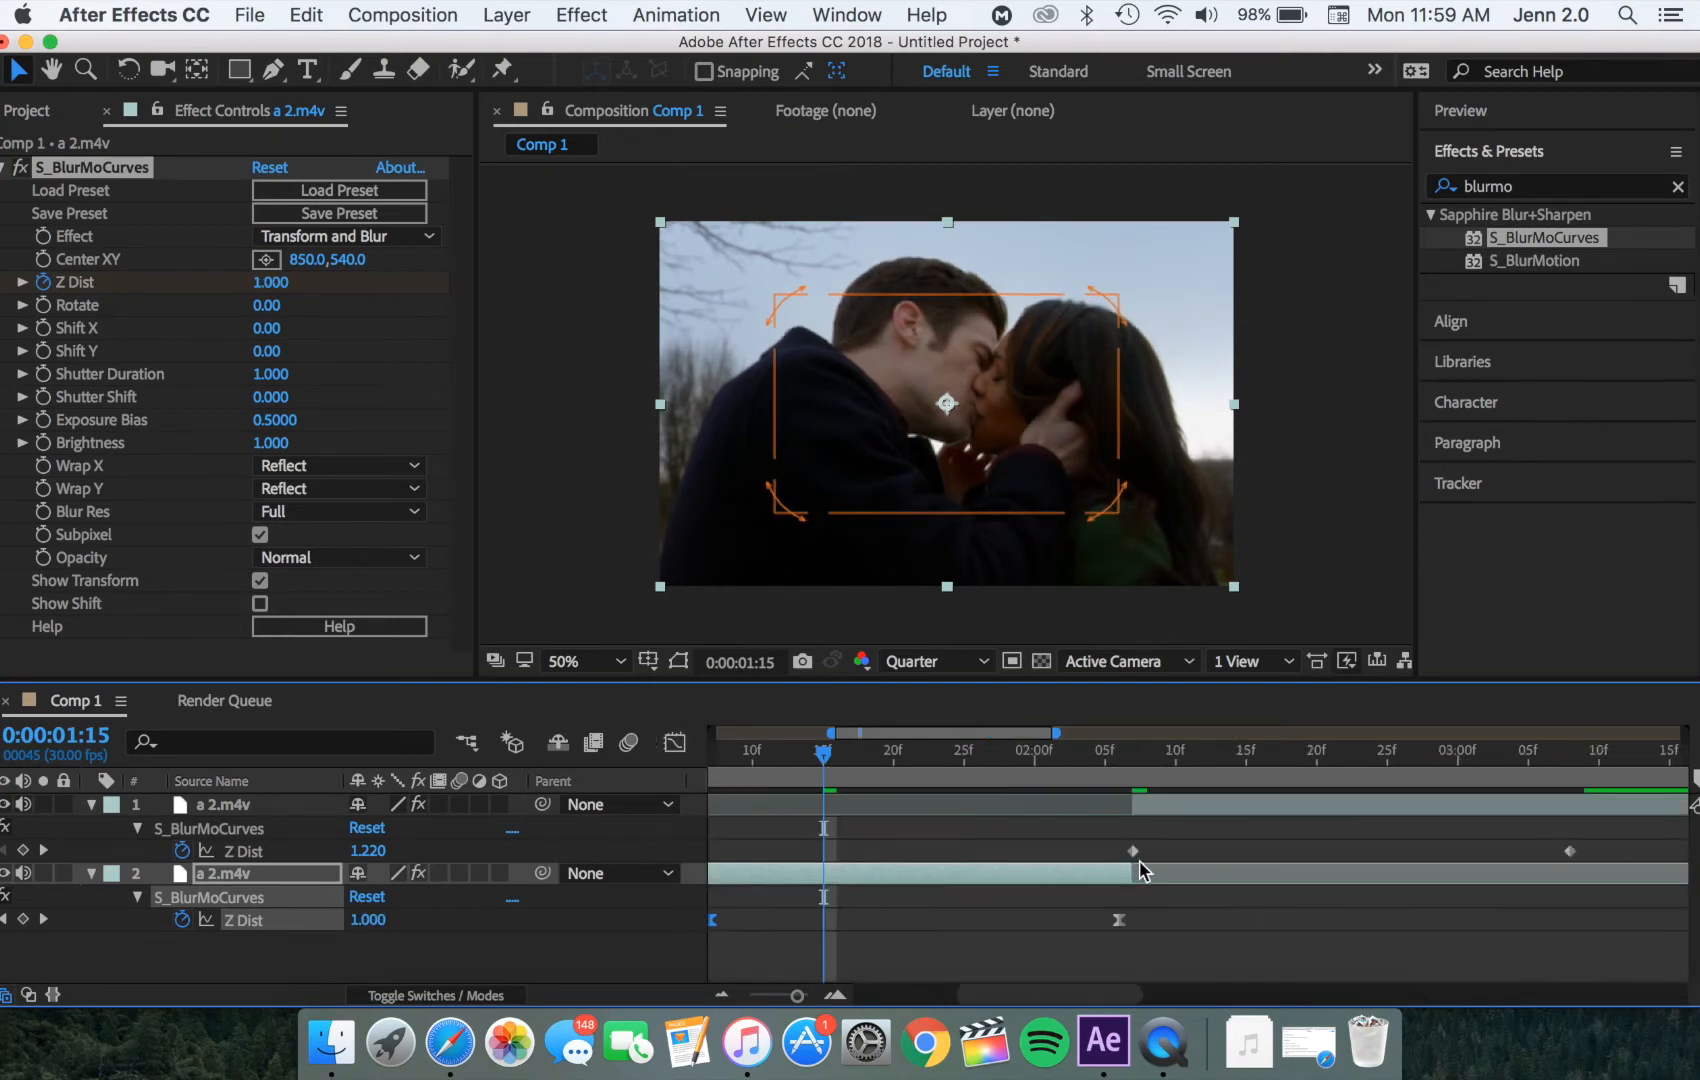
scroll(1140, 861, "right", 4)
left_click_drag(831, 838, 1310, 858)
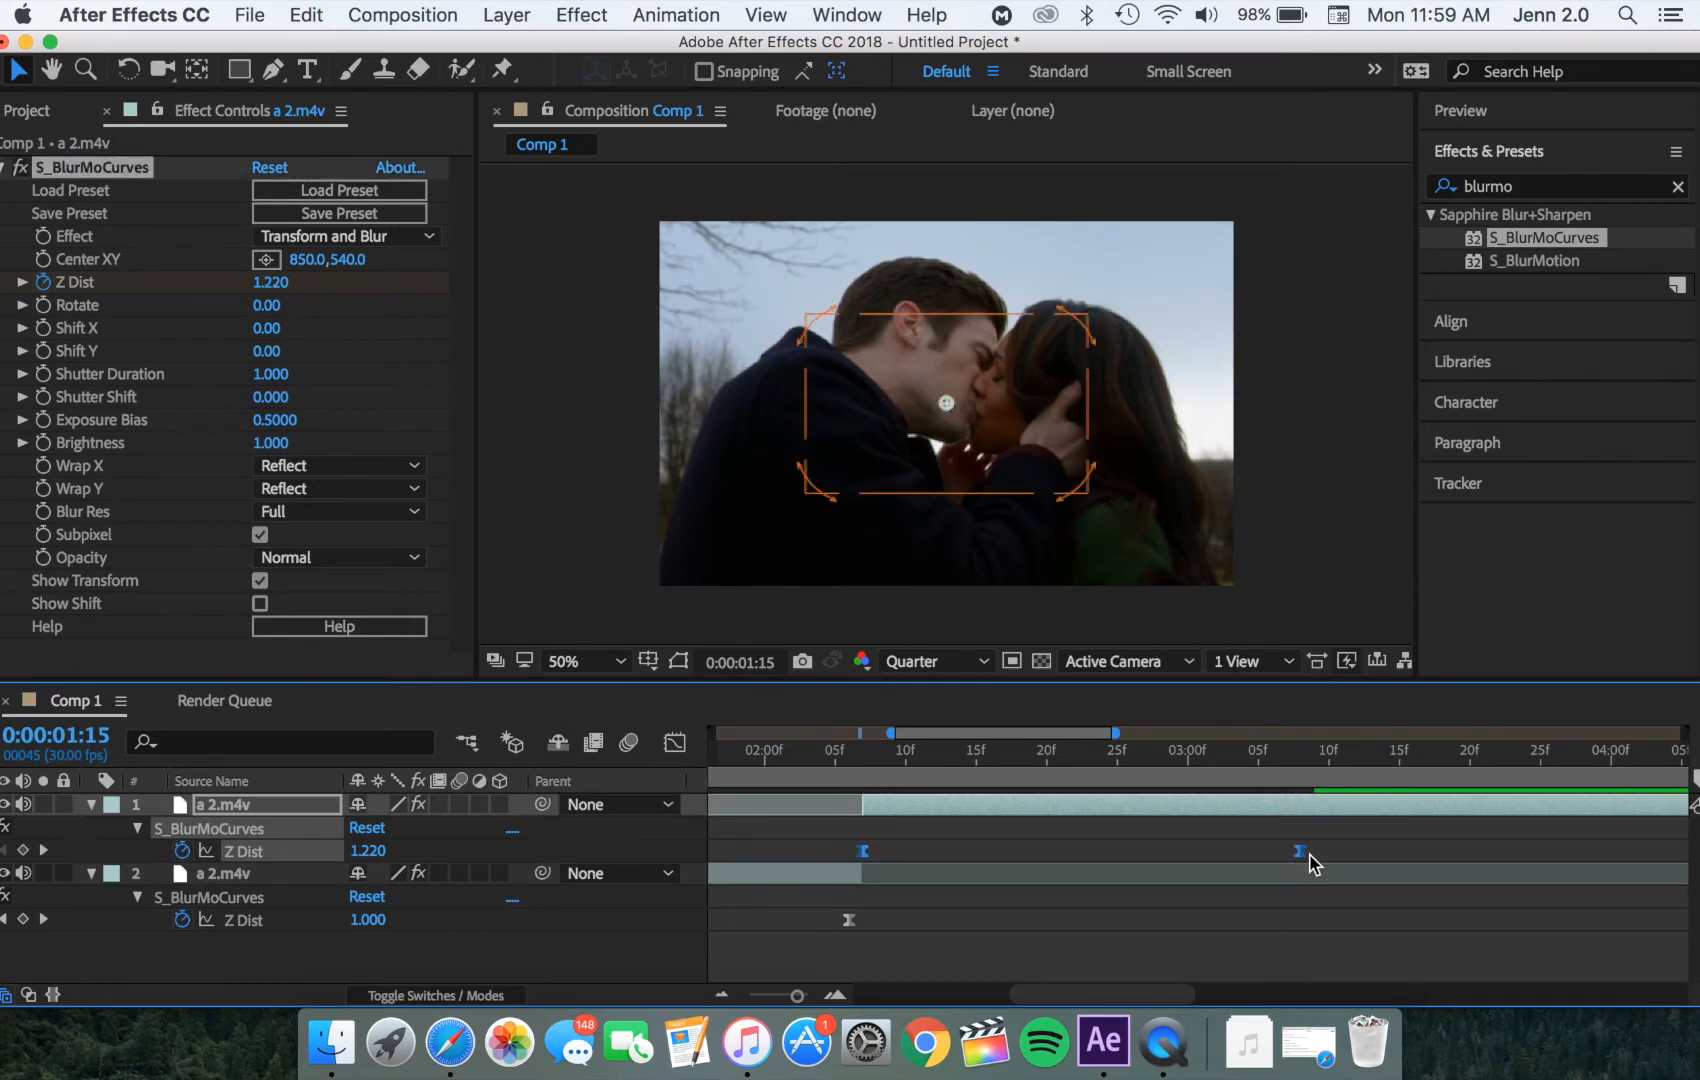
left_click(675, 742)
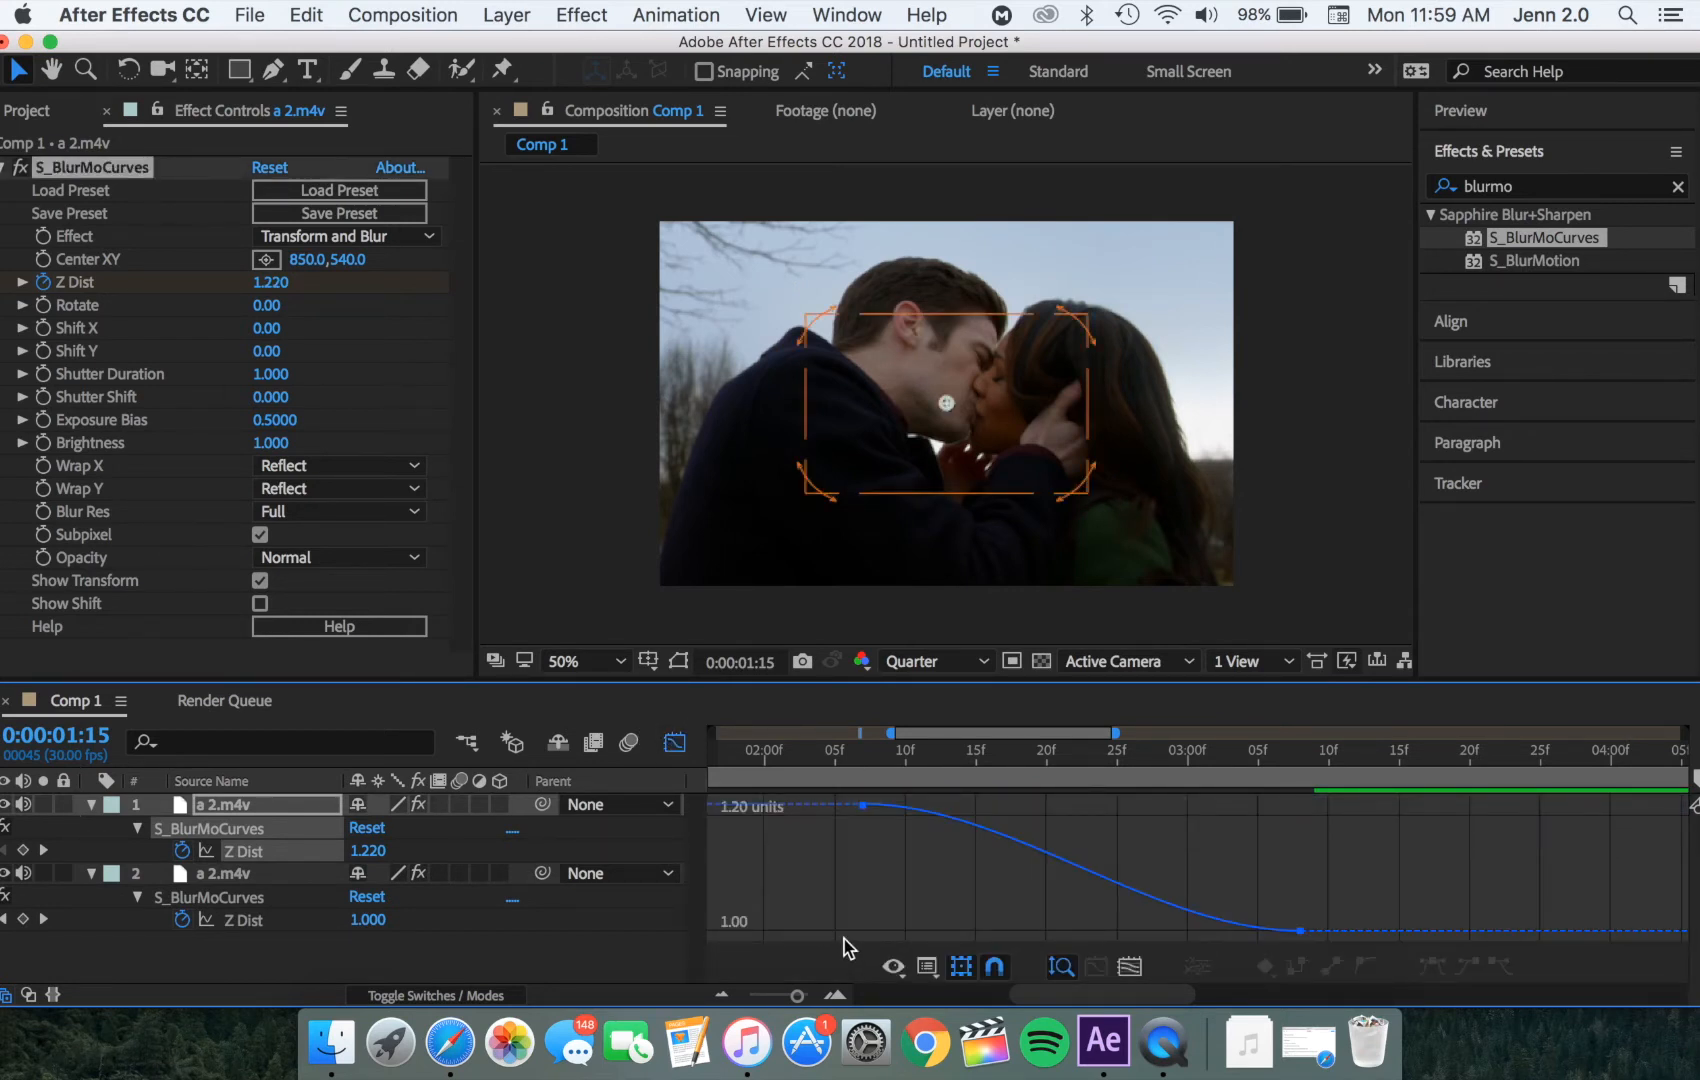
mouse_move(840, 888)
left_mouse_down()
mouse_move(853, 825)
mouse_move(910, 755)
left_mouse_up()
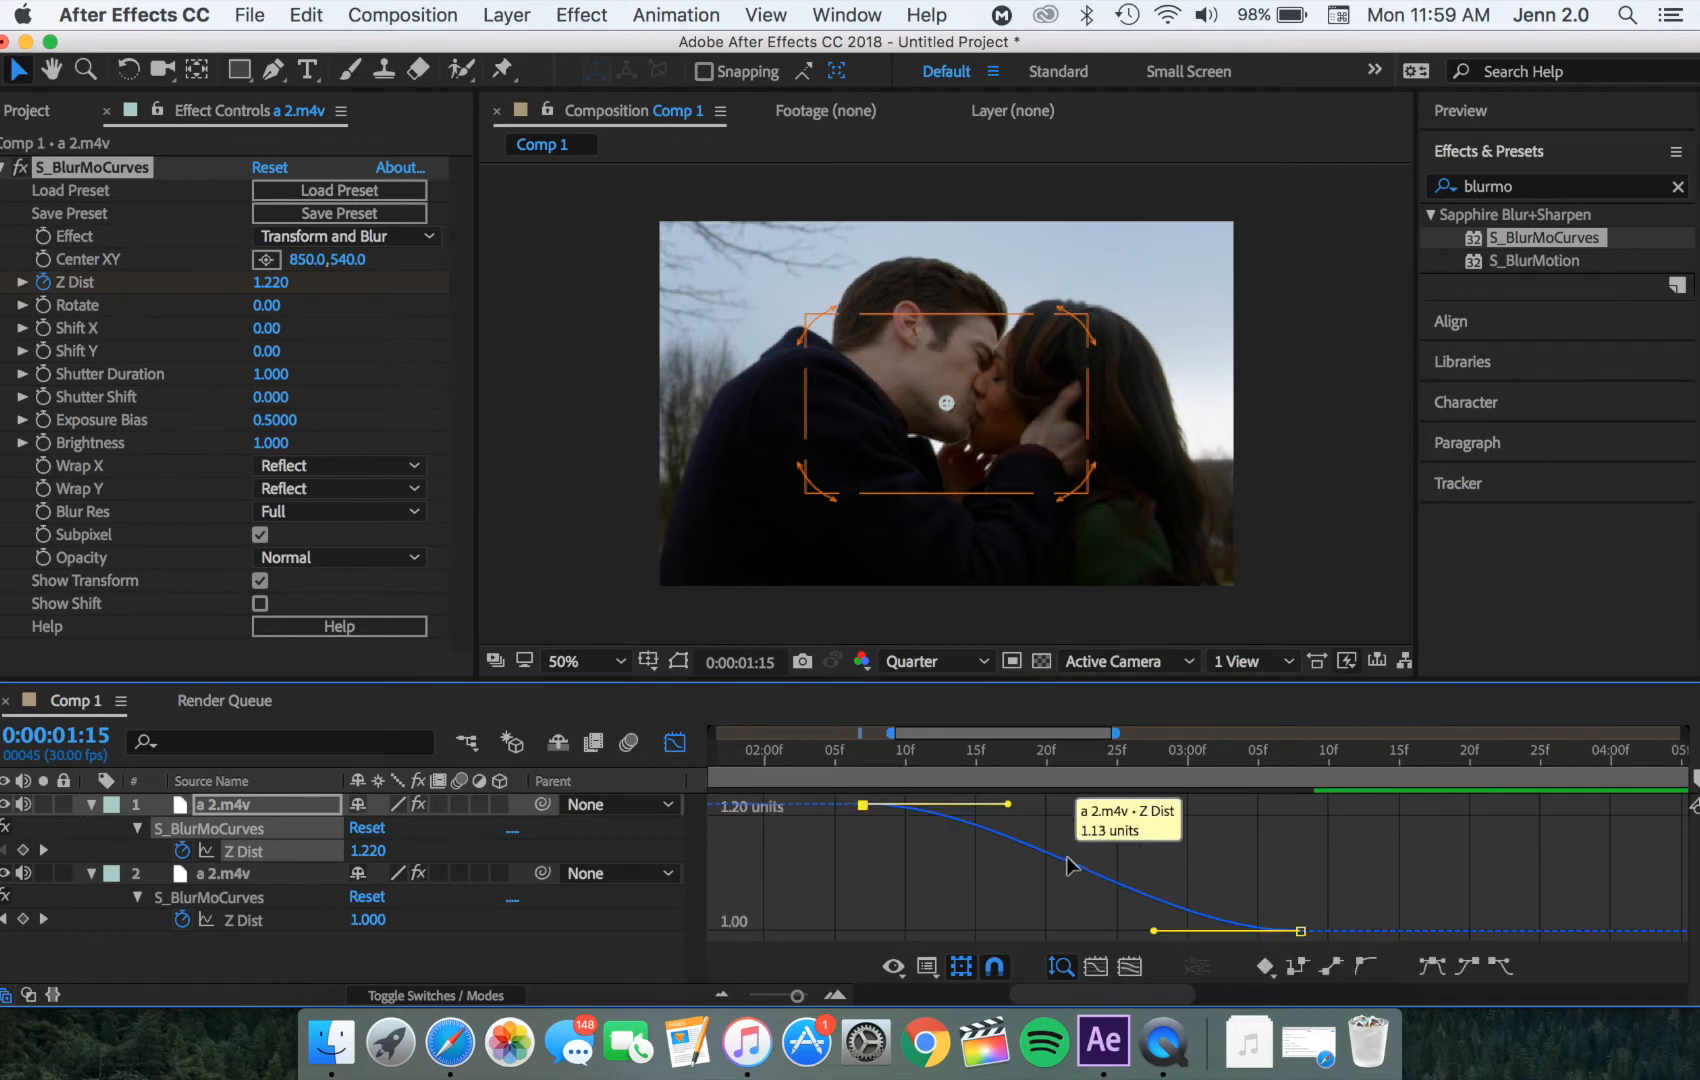
left_click_drag(1008, 806, 867, 916)
left_click_drag(1154, 931, 950, 933)
left_click(675, 742)
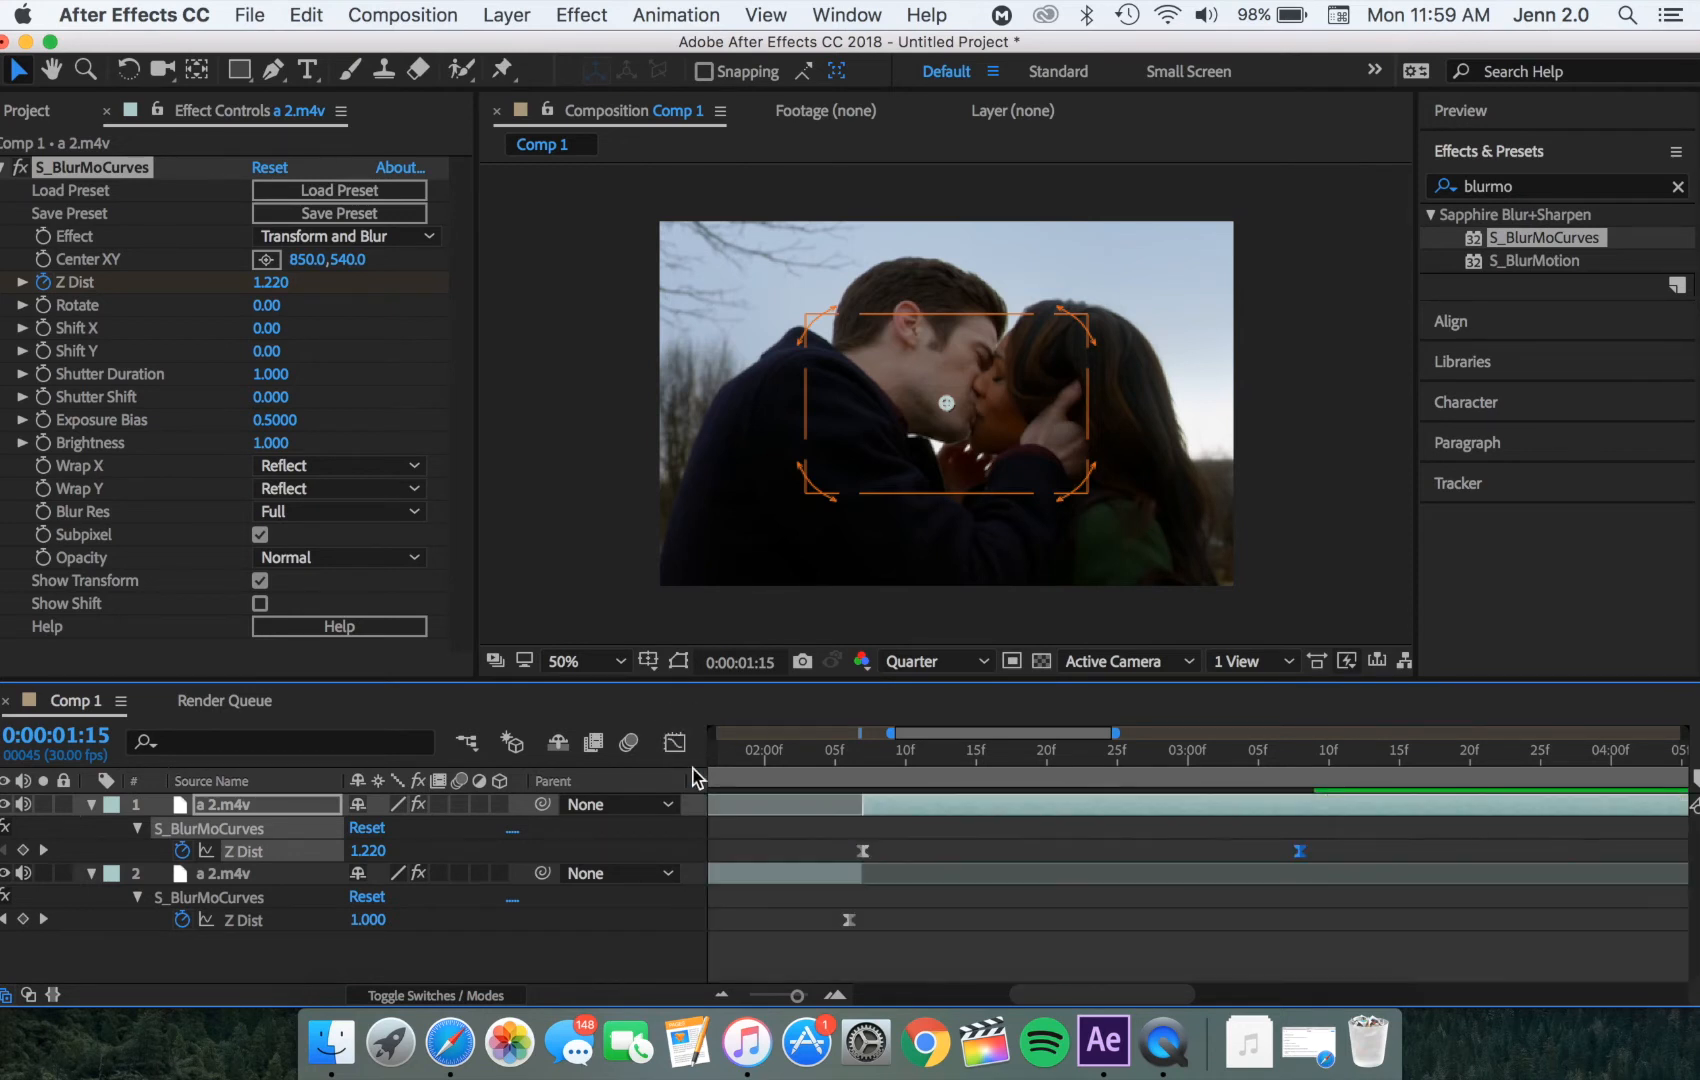
Step: Preview the zoom transition from about 0:00:01:00 and inspect the cut between the clips at 0:00:02:07
left_click(722, 996)
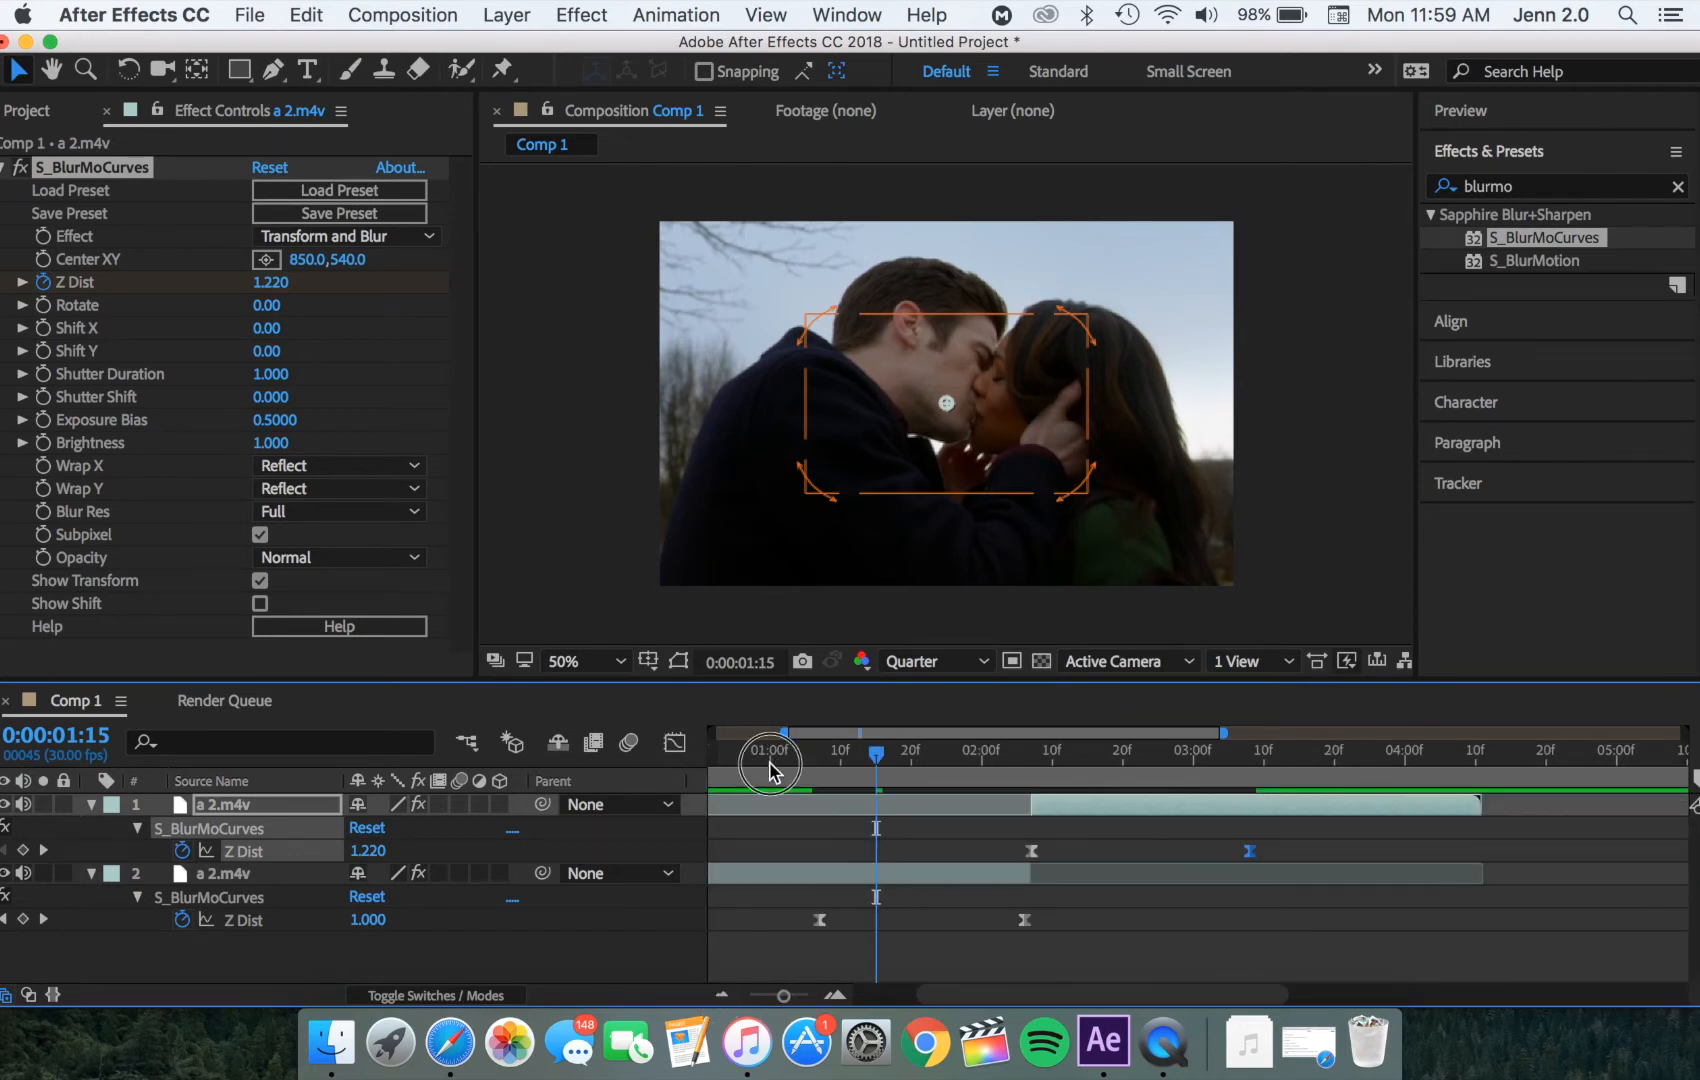
left_click(770, 768)
key("space")
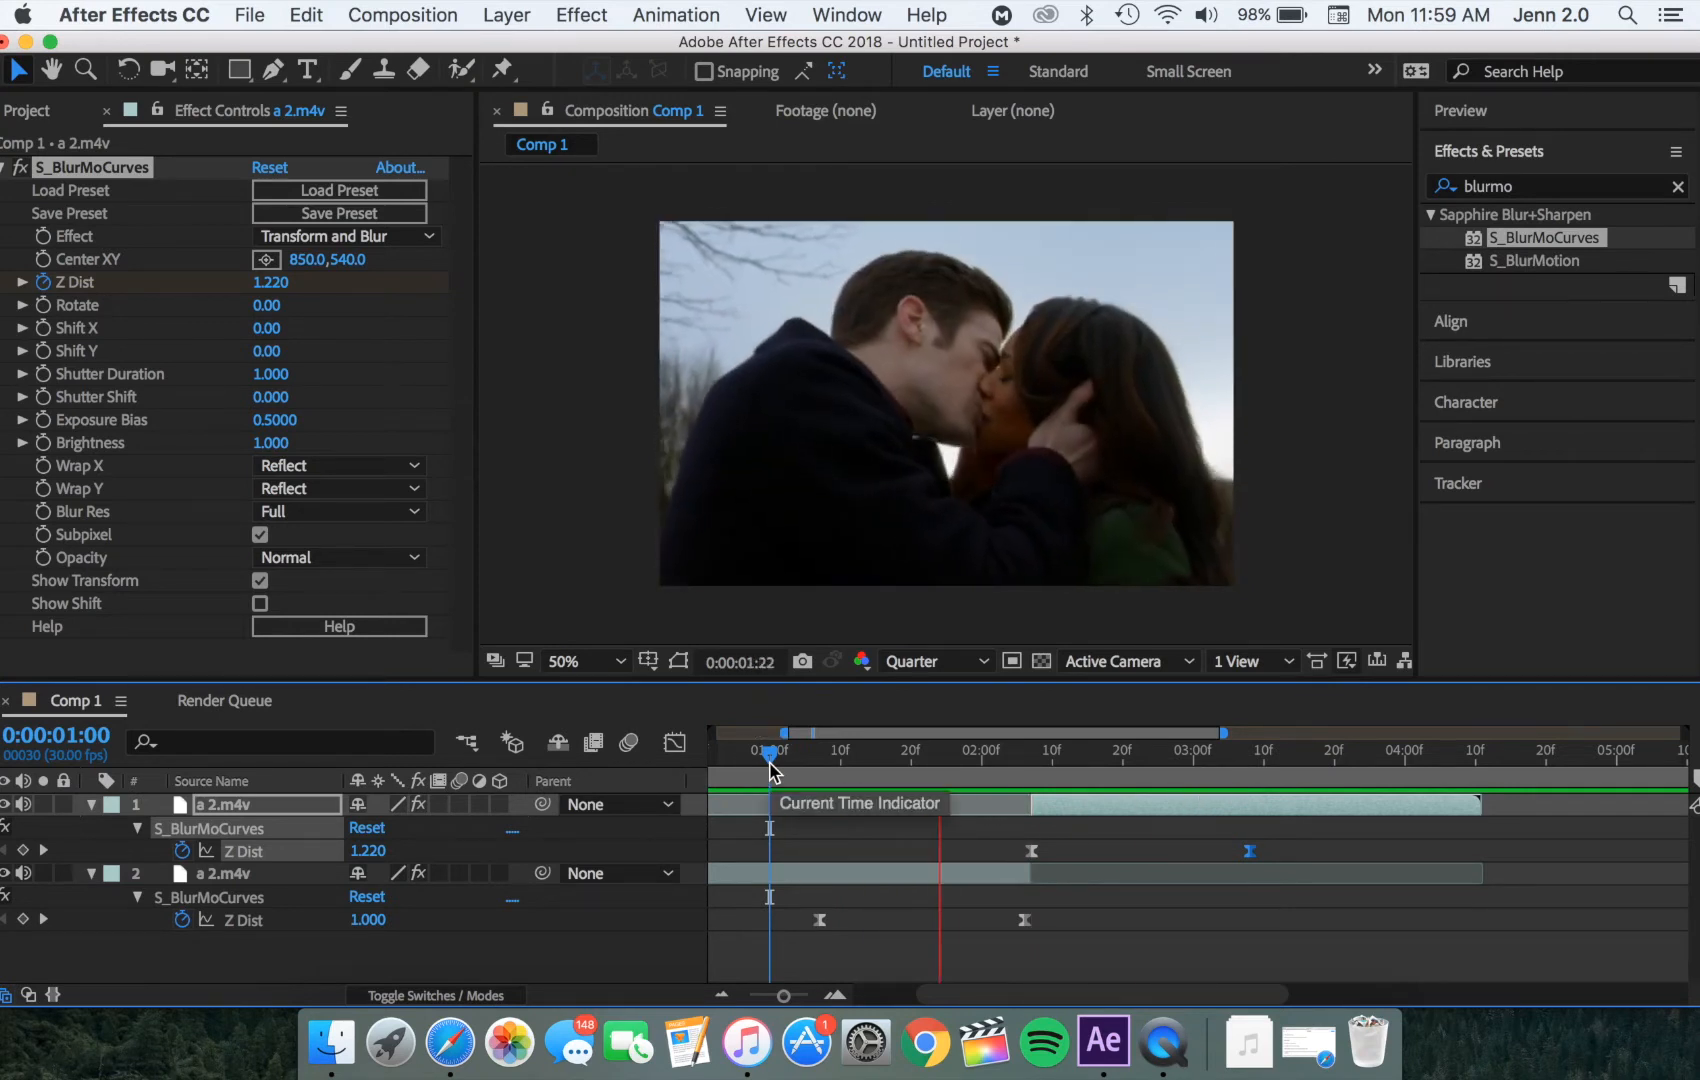
left_click_drag(770, 762, 1031, 760)
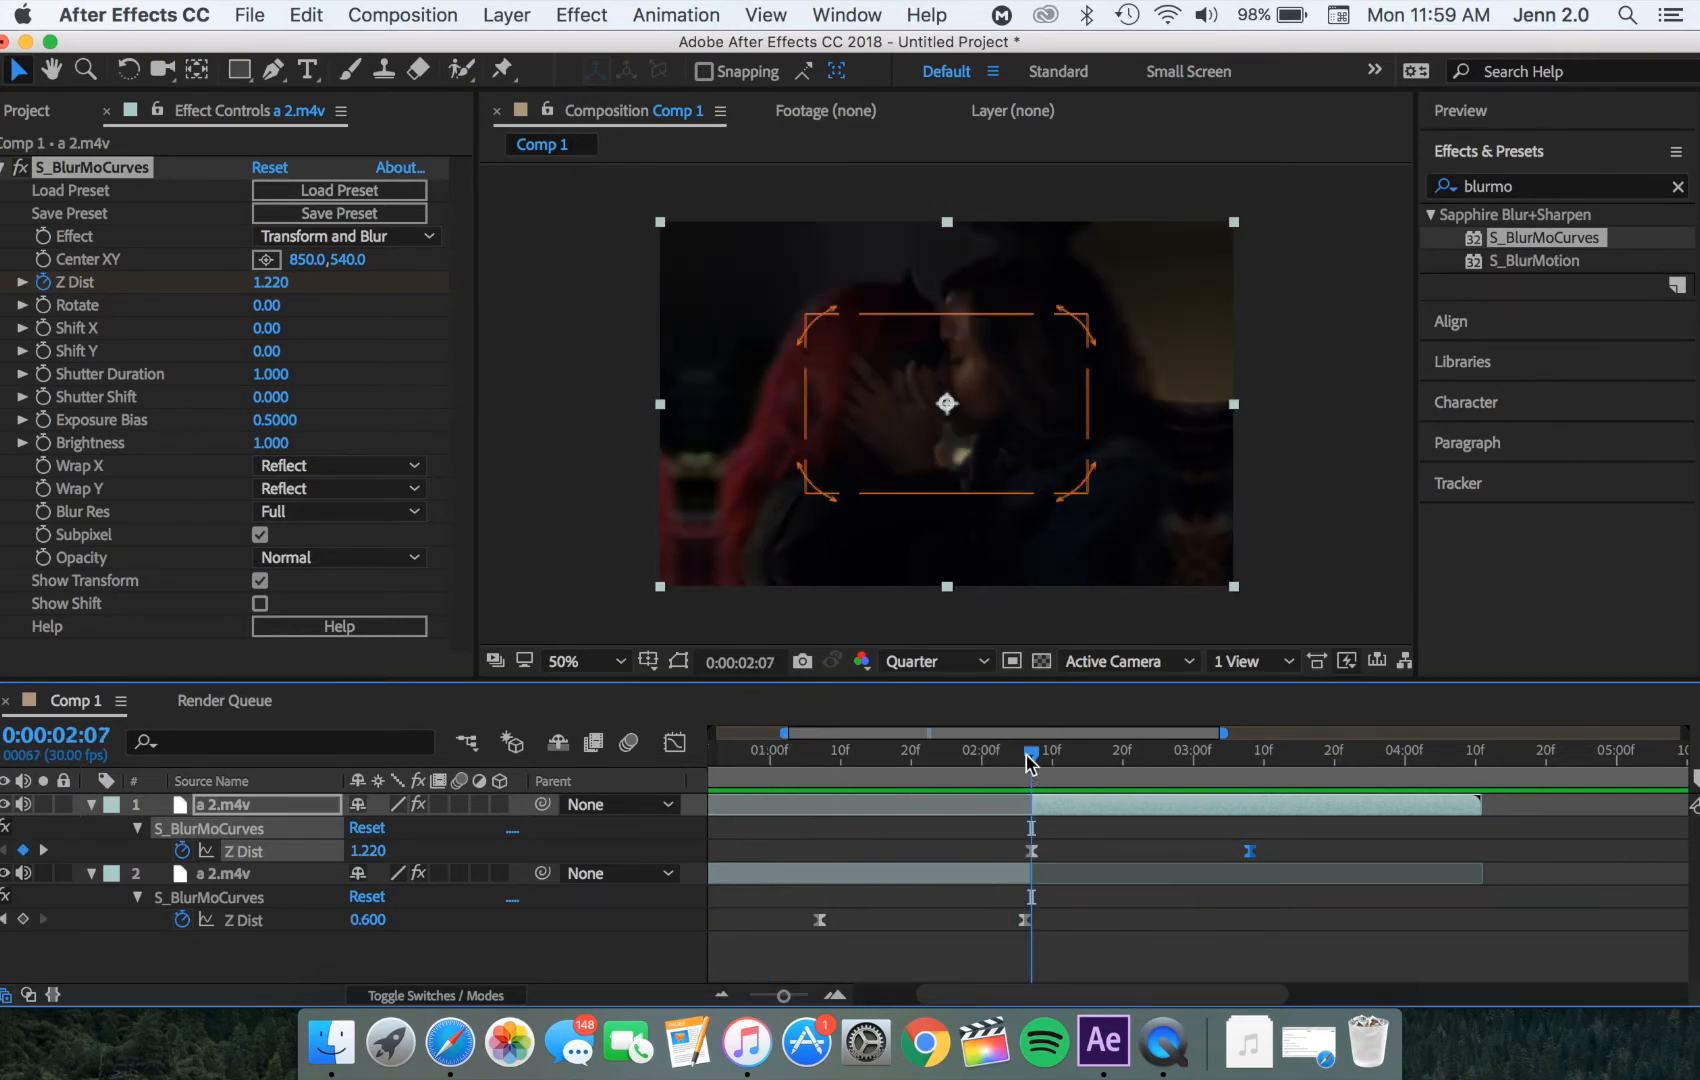
left_click(1052, 811)
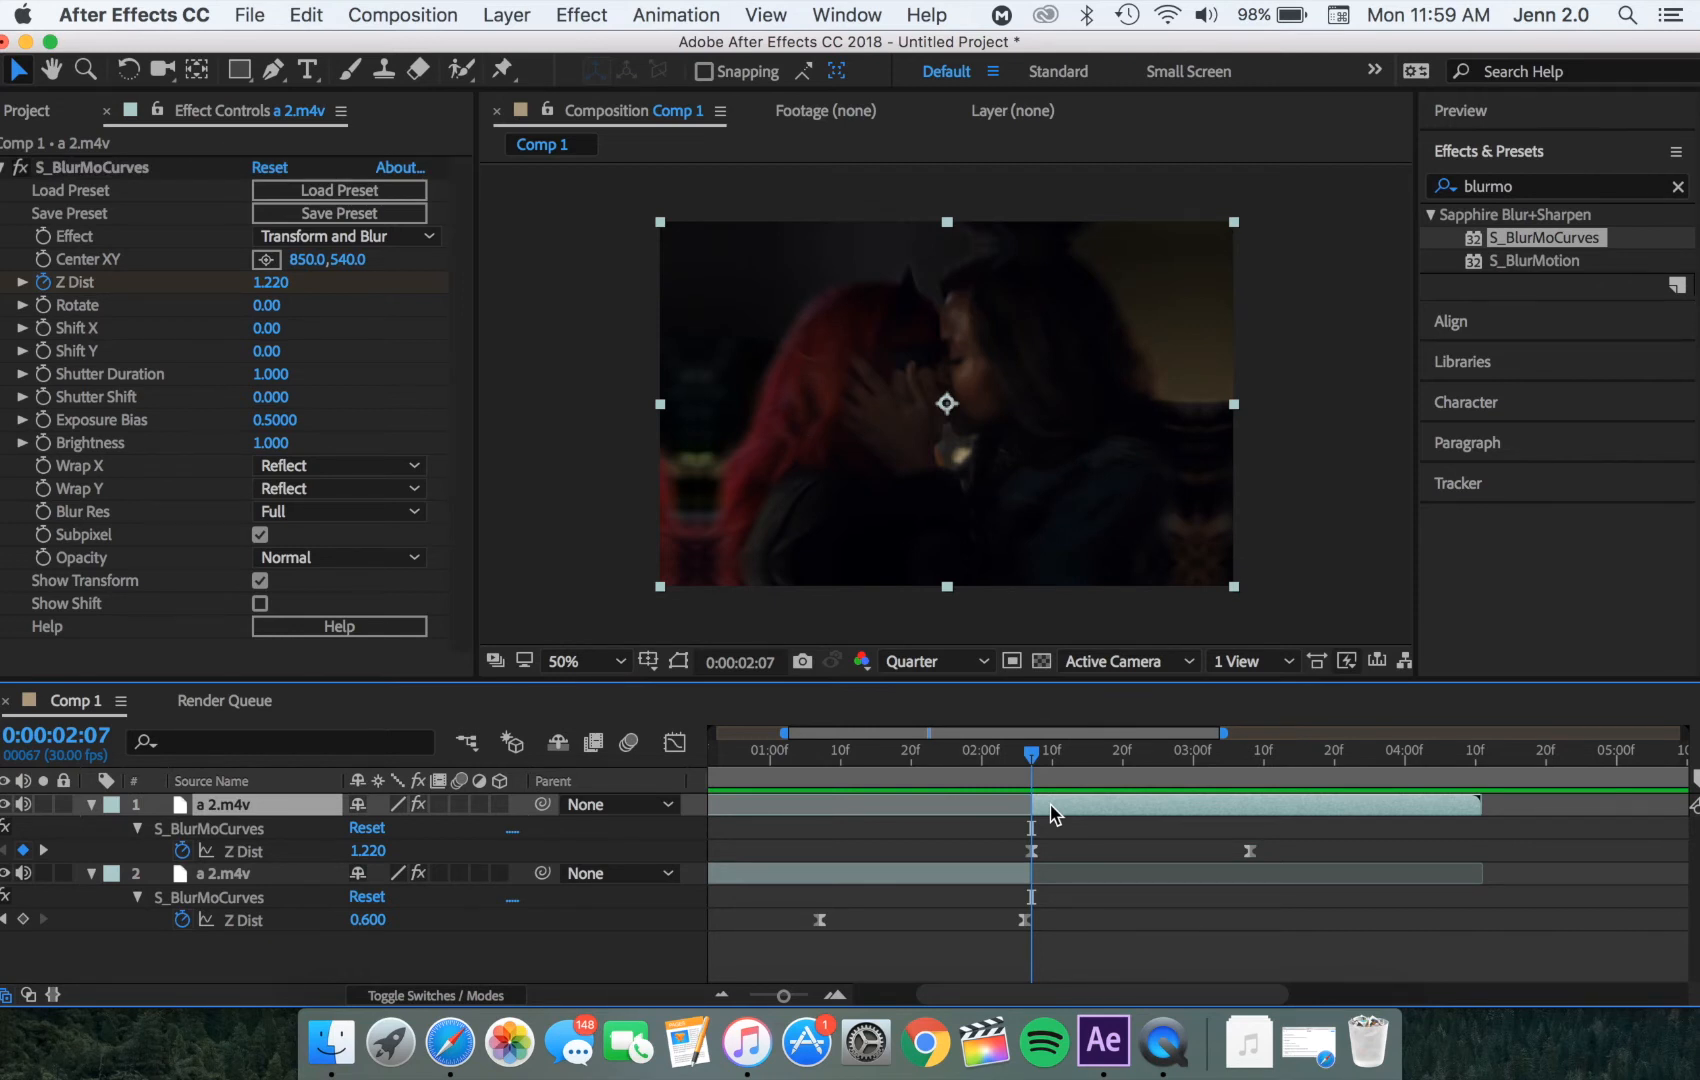
left_click(796, 773)
key("space")
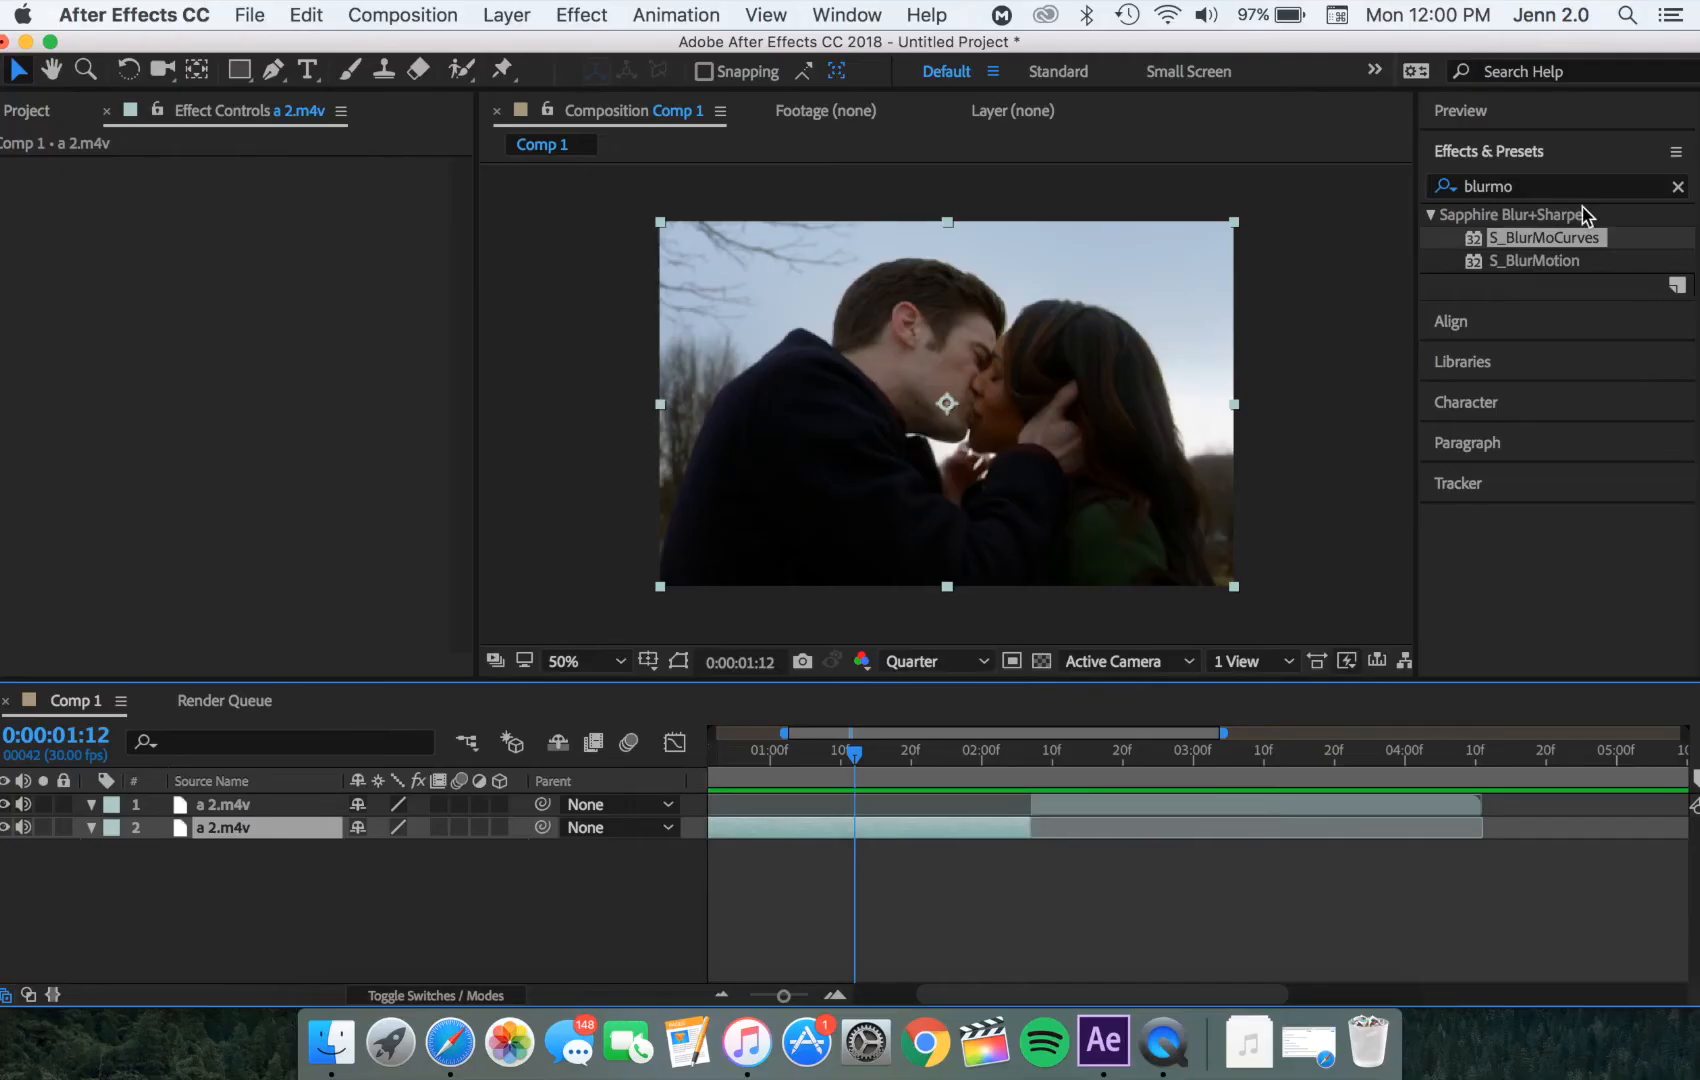
Step: Apply S_BlurMoCurves to the first clip on layer 2 and to the second clip on layer 1
double_click(1558, 237)
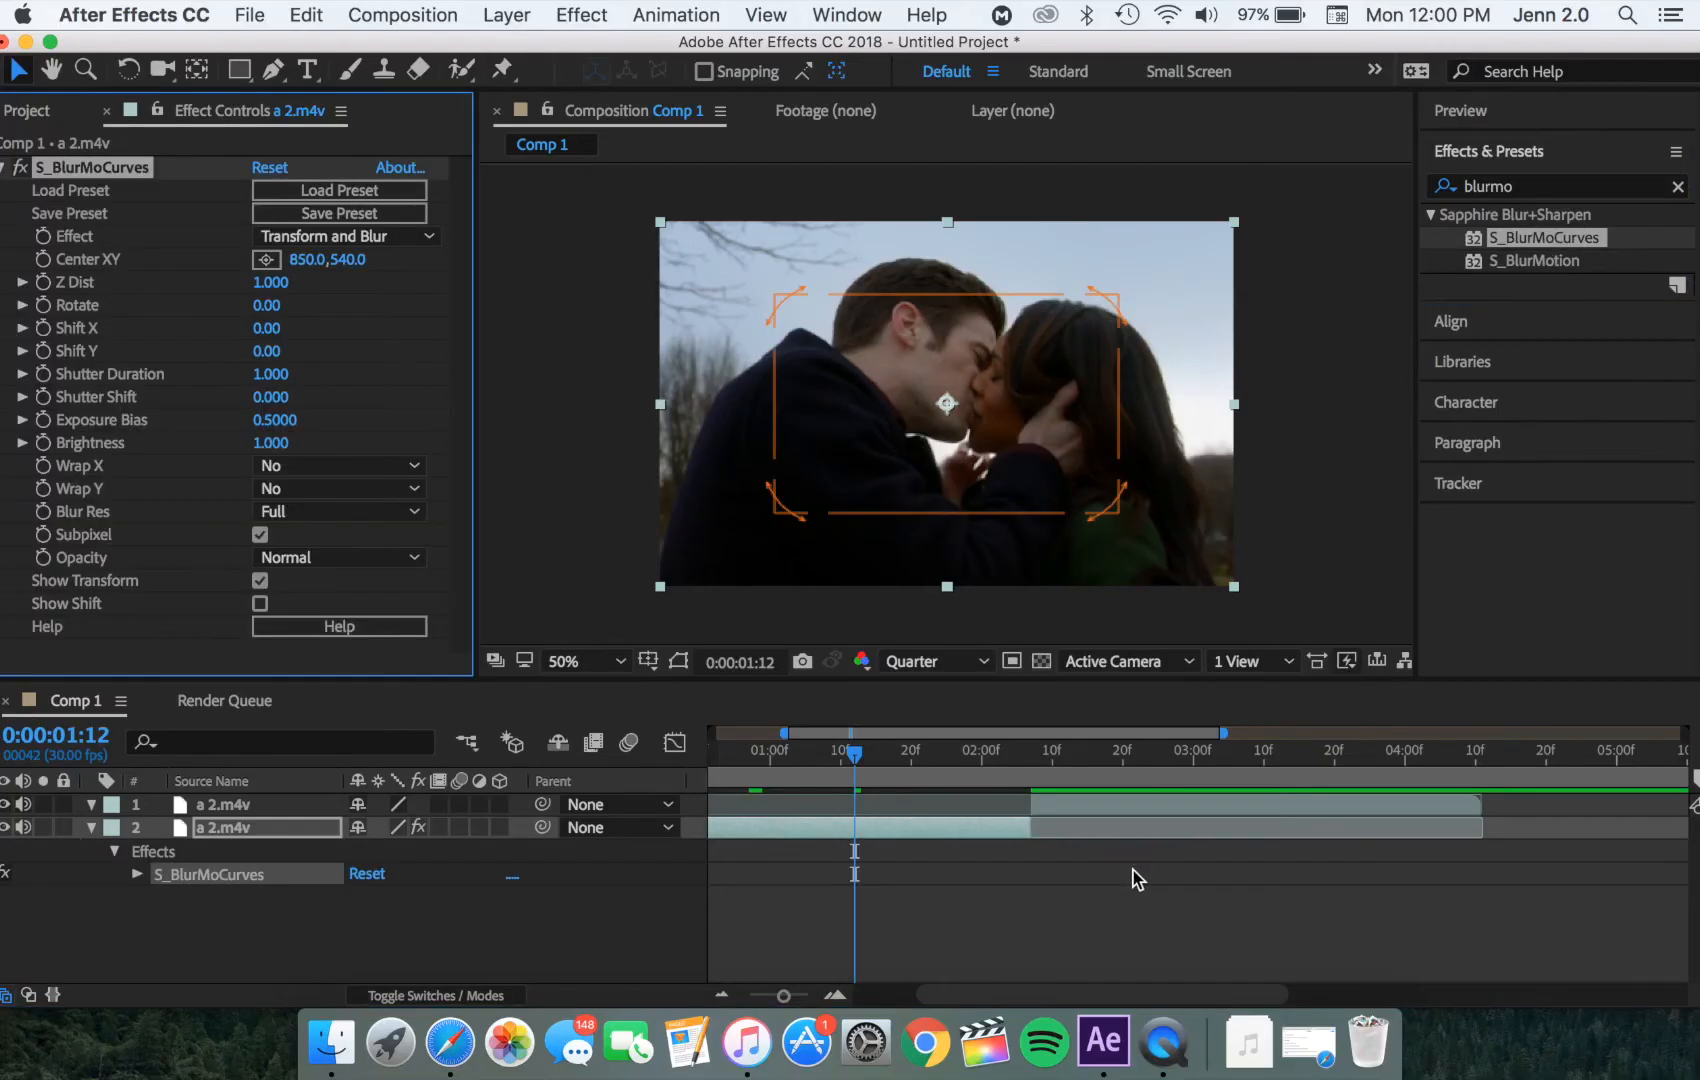
left_click(1124, 810)
double_click(1545, 237)
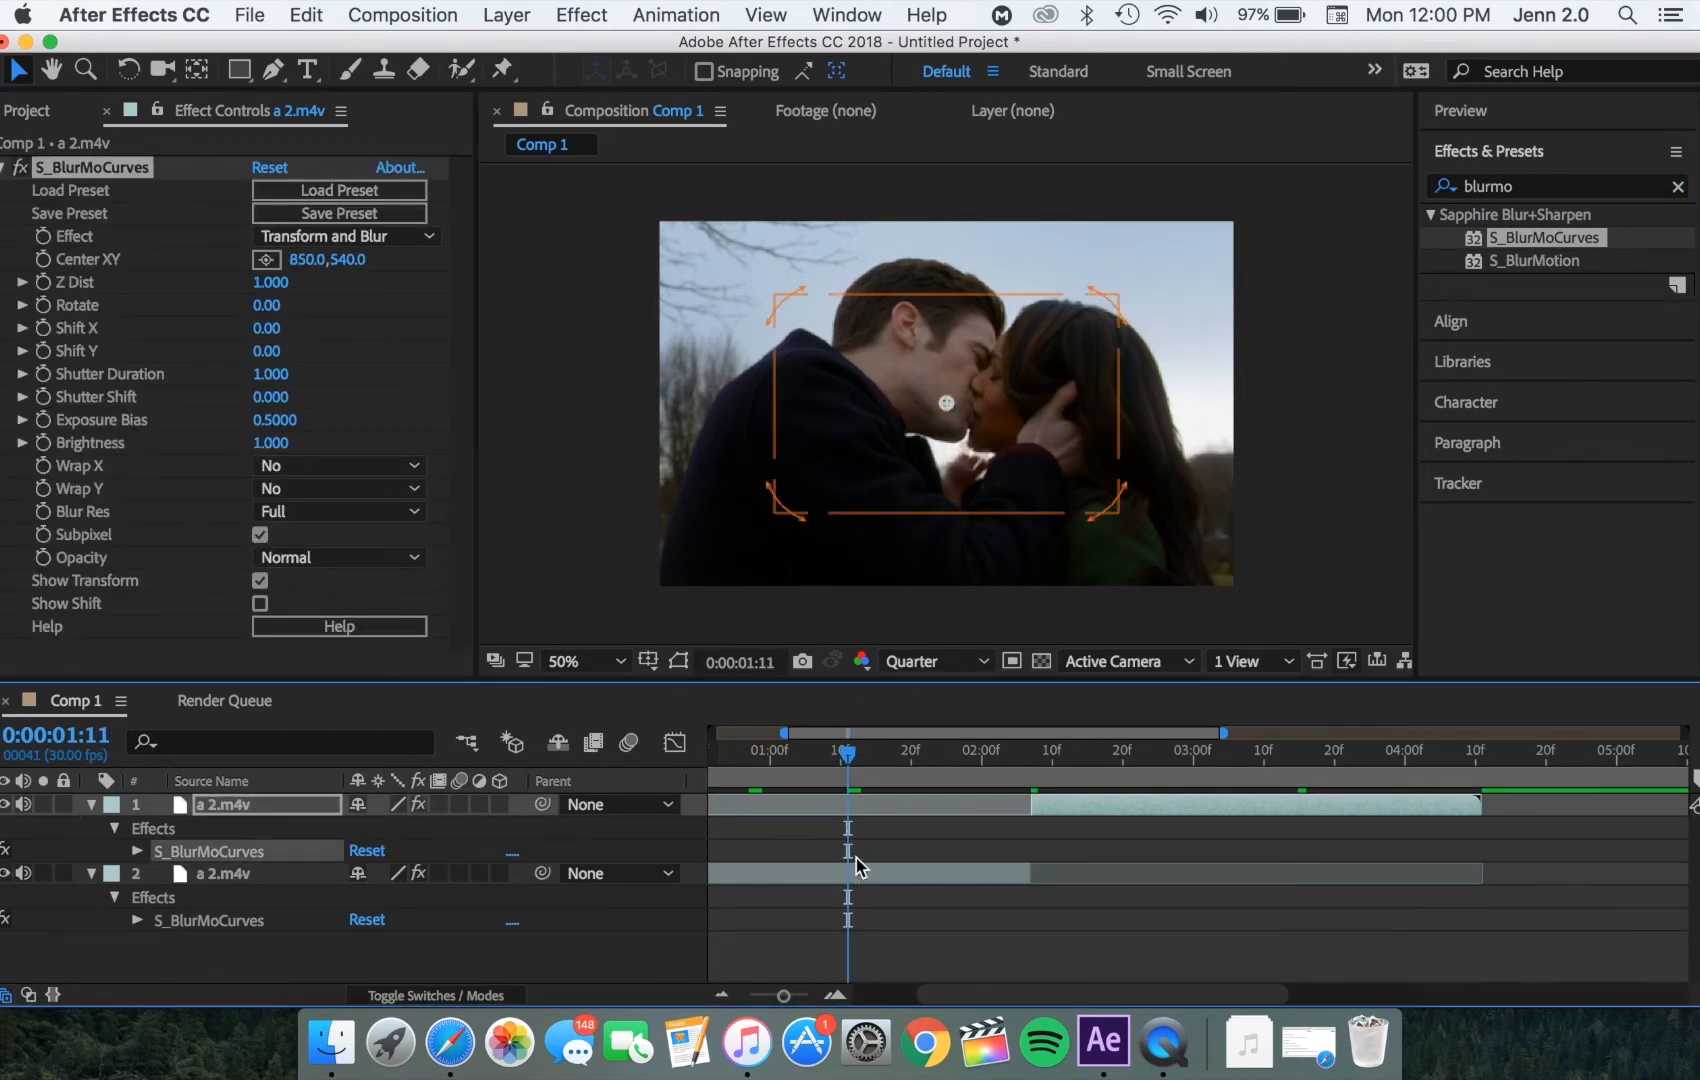
Step: Set the first clip's Wrap X and Wrap Y to Reflect and start keyframing its Z Dist at 0:00:01:11
left_click(855, 867)
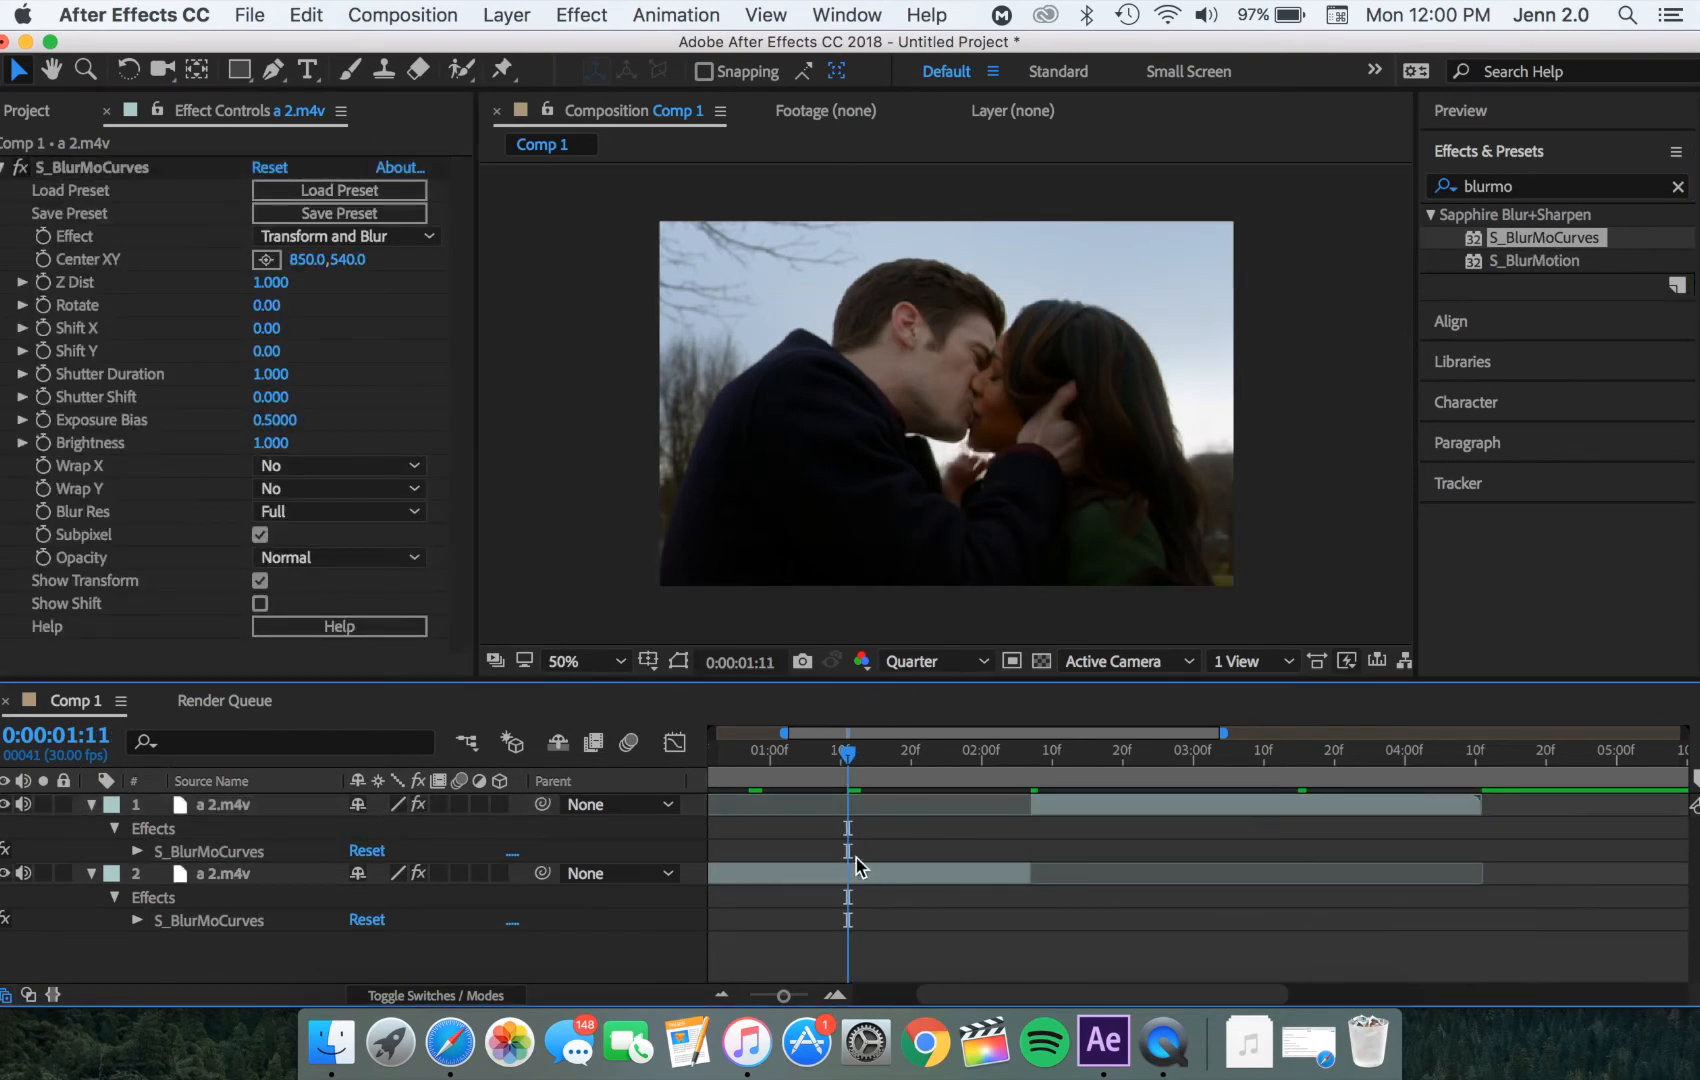
left_click(301, 467)
left_click(306, 553)
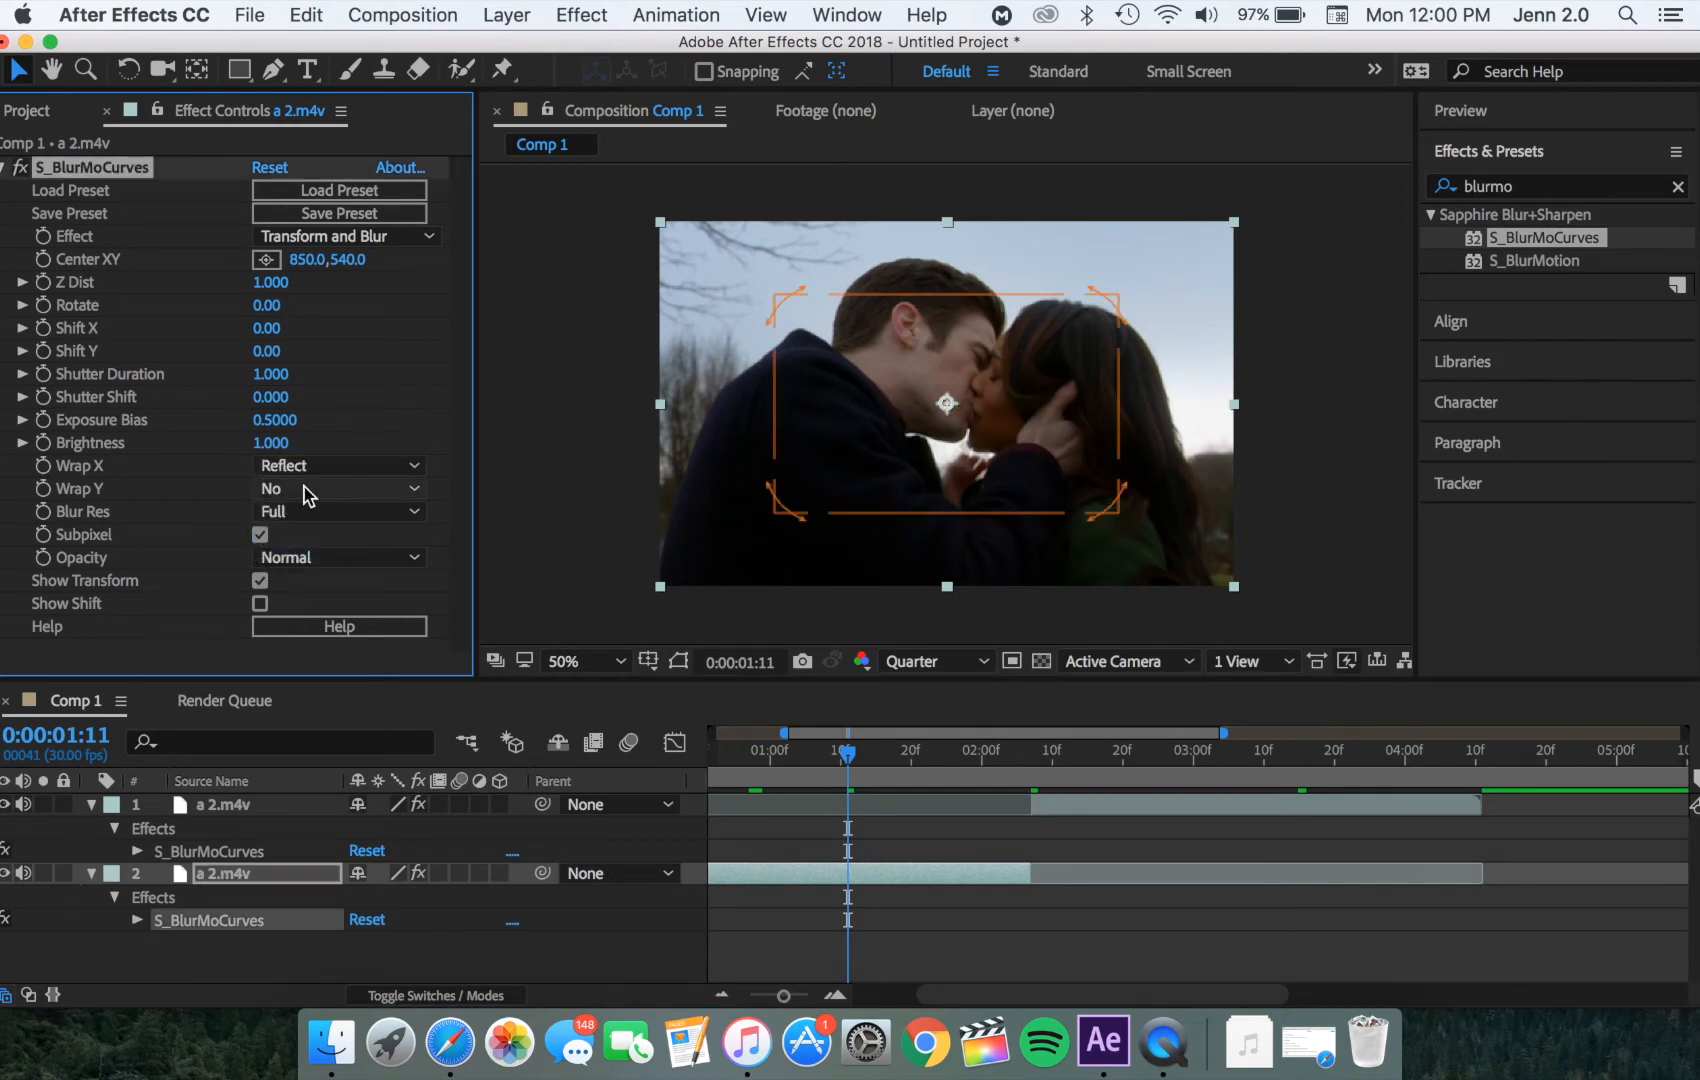
left_click(307, 487)
left_click(328, 576)
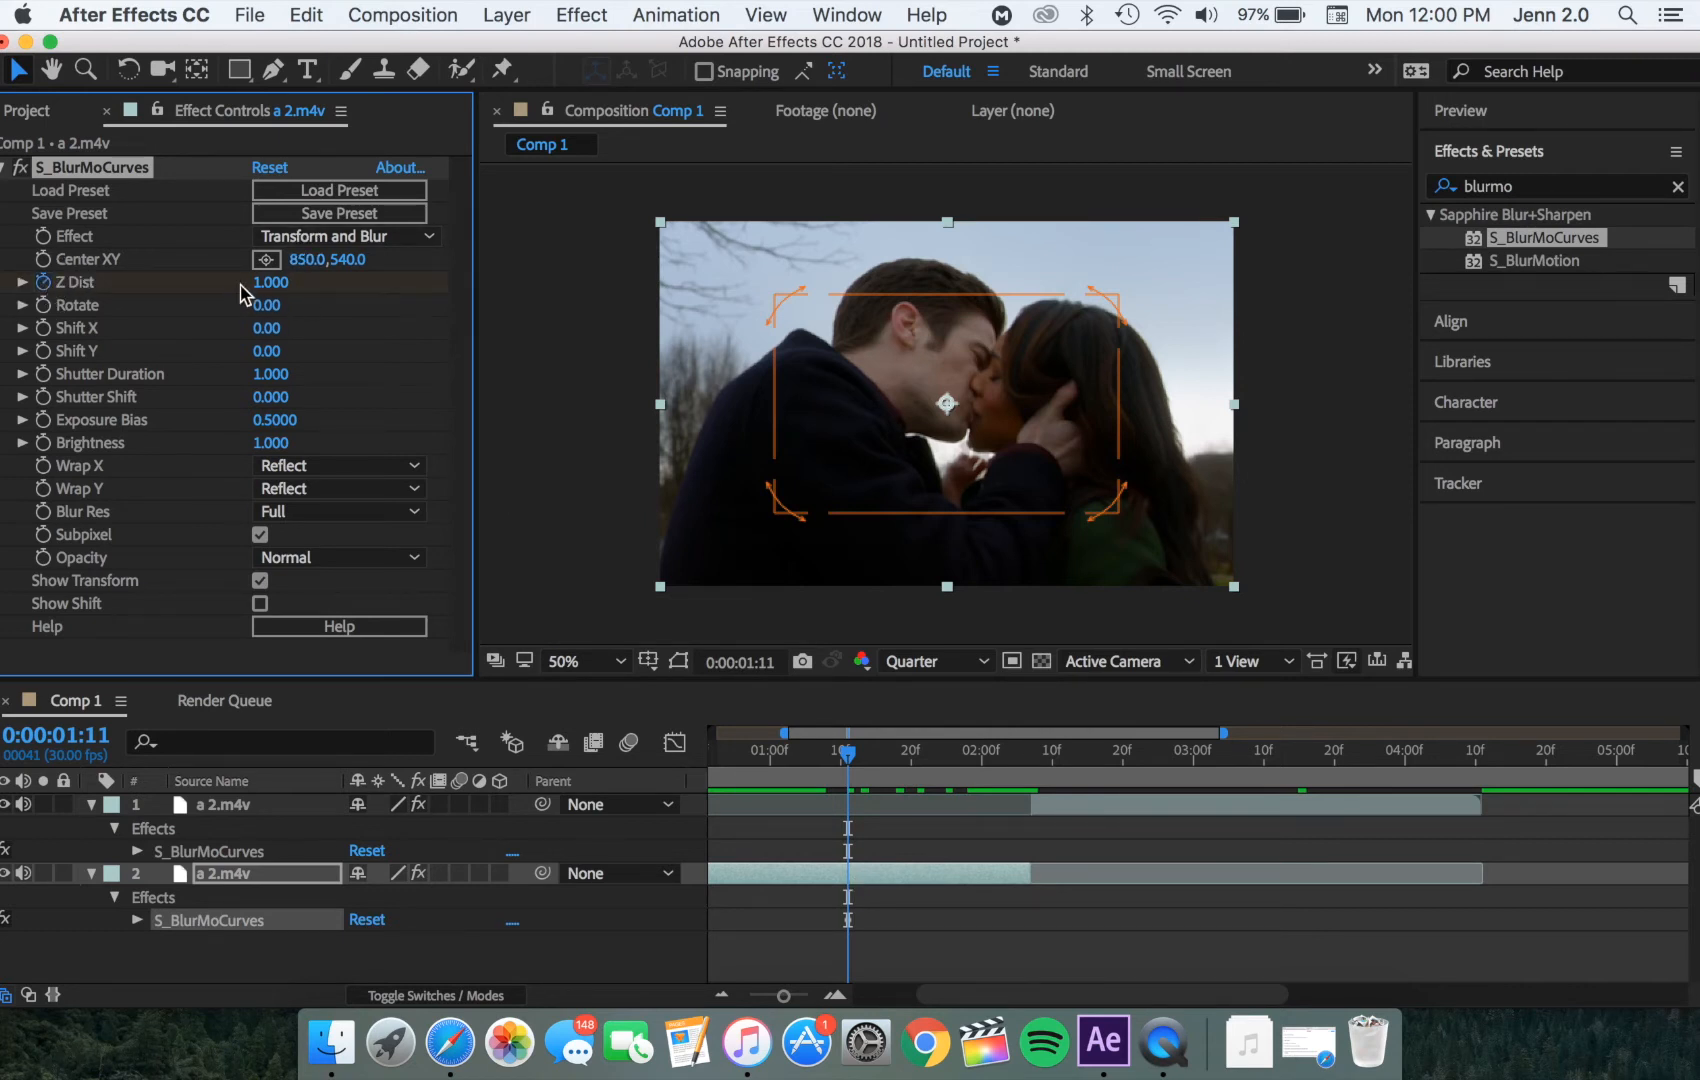
Step: Keyframe the first clip's Z Dist at 1.260 at 0:00:02:06, its last frame before the cut
left_click(1031, 752)
left_click_drag(1031, 752, 1026, 757)
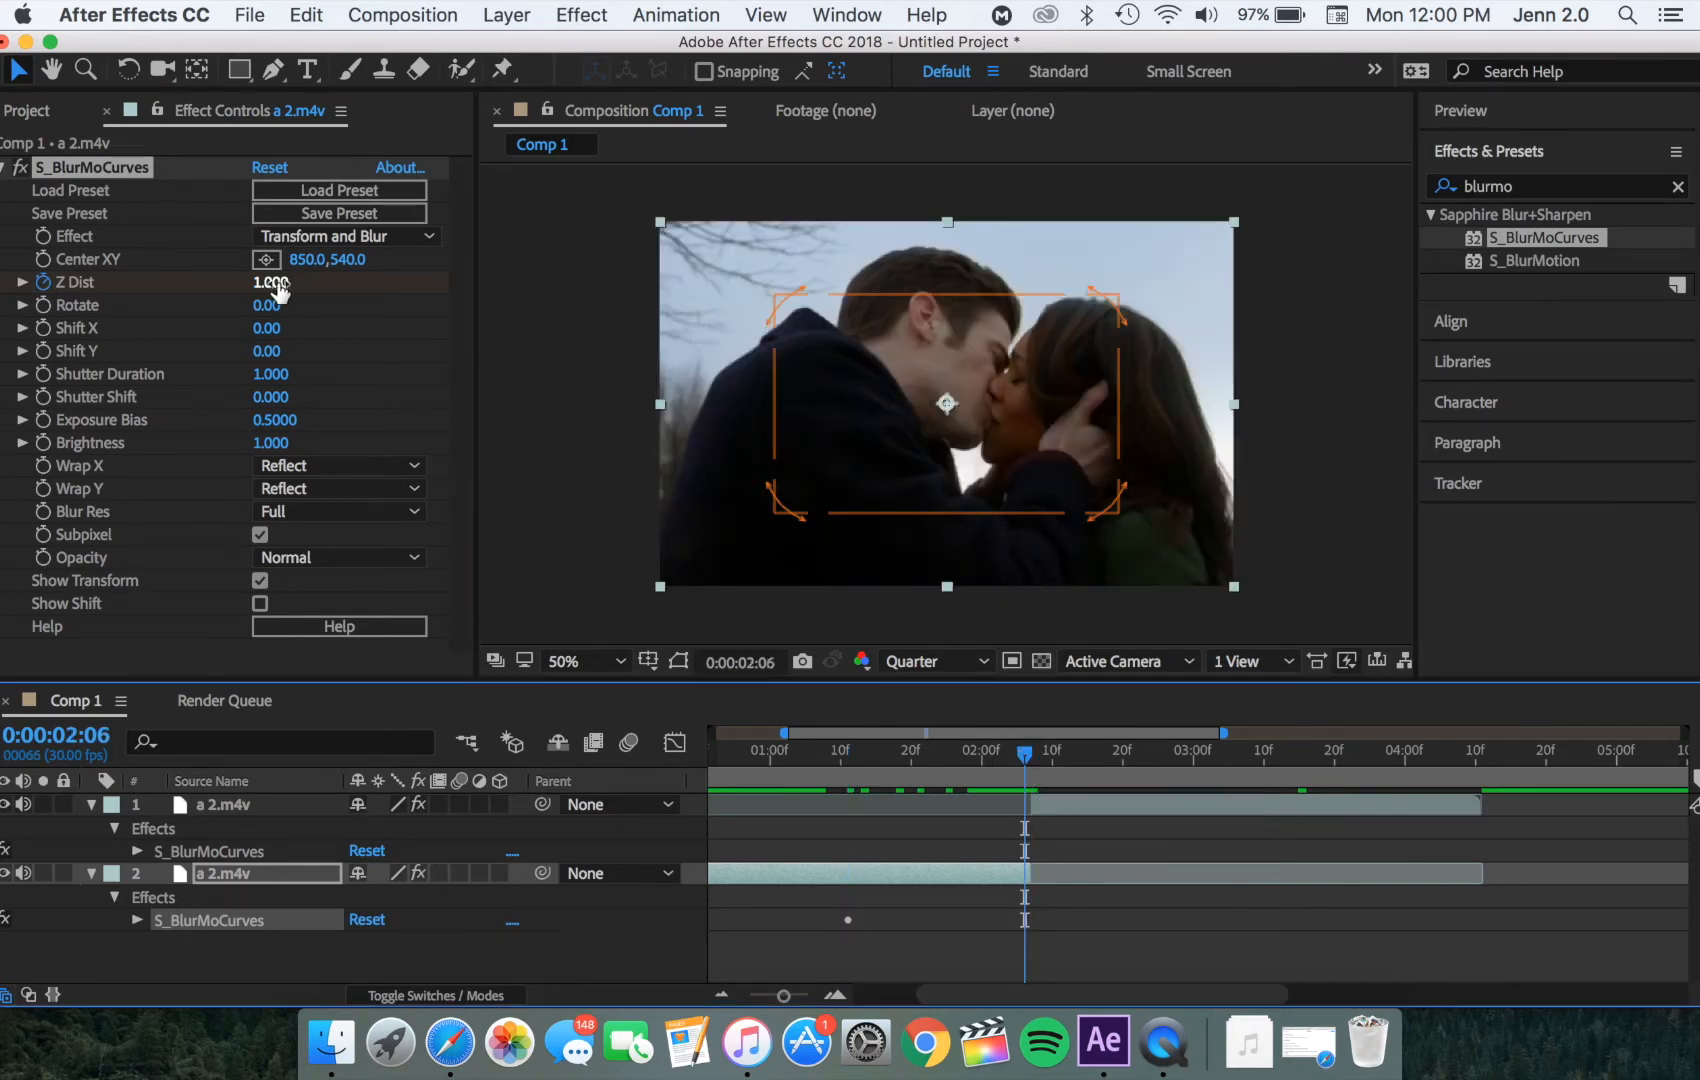
left_click_drag(272, 288, 325, 300)
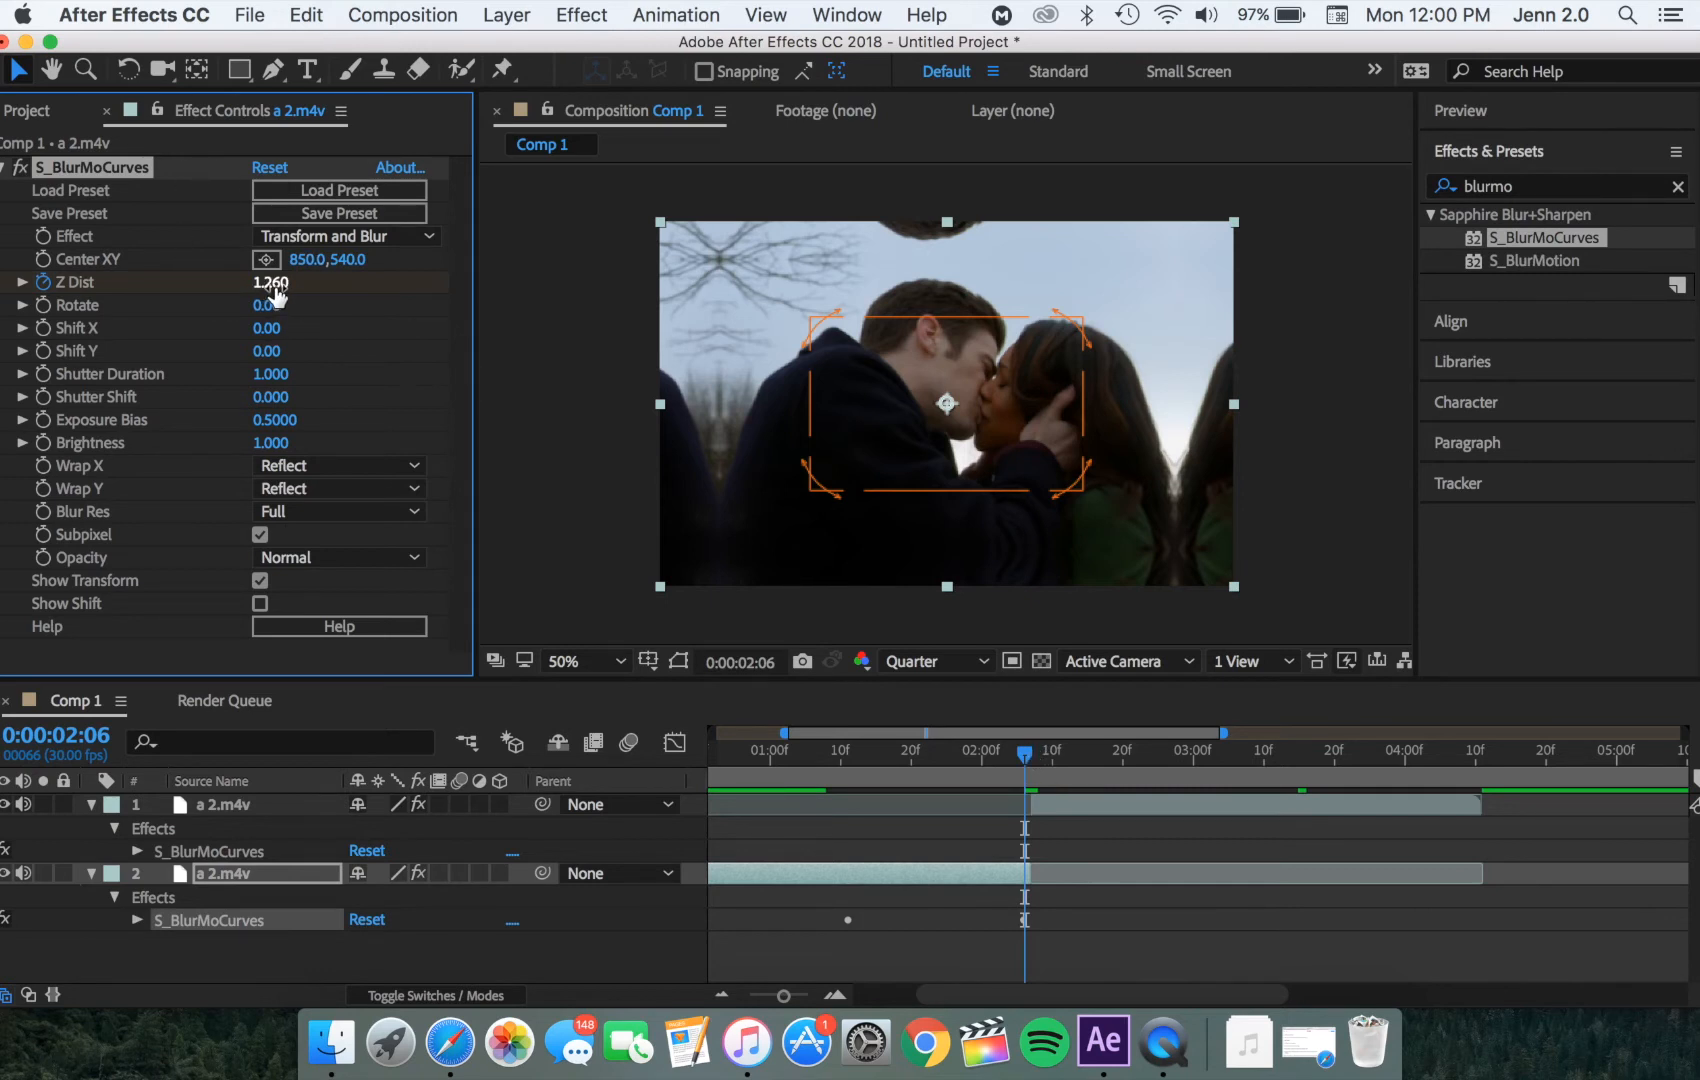
Step: Set the second clip's Wrap X and Wrap Y to Reflect and keyframe its Z Dist at 0.700 at 0:00:02:07
left_click_drag(1024, 750, 1033, 757)
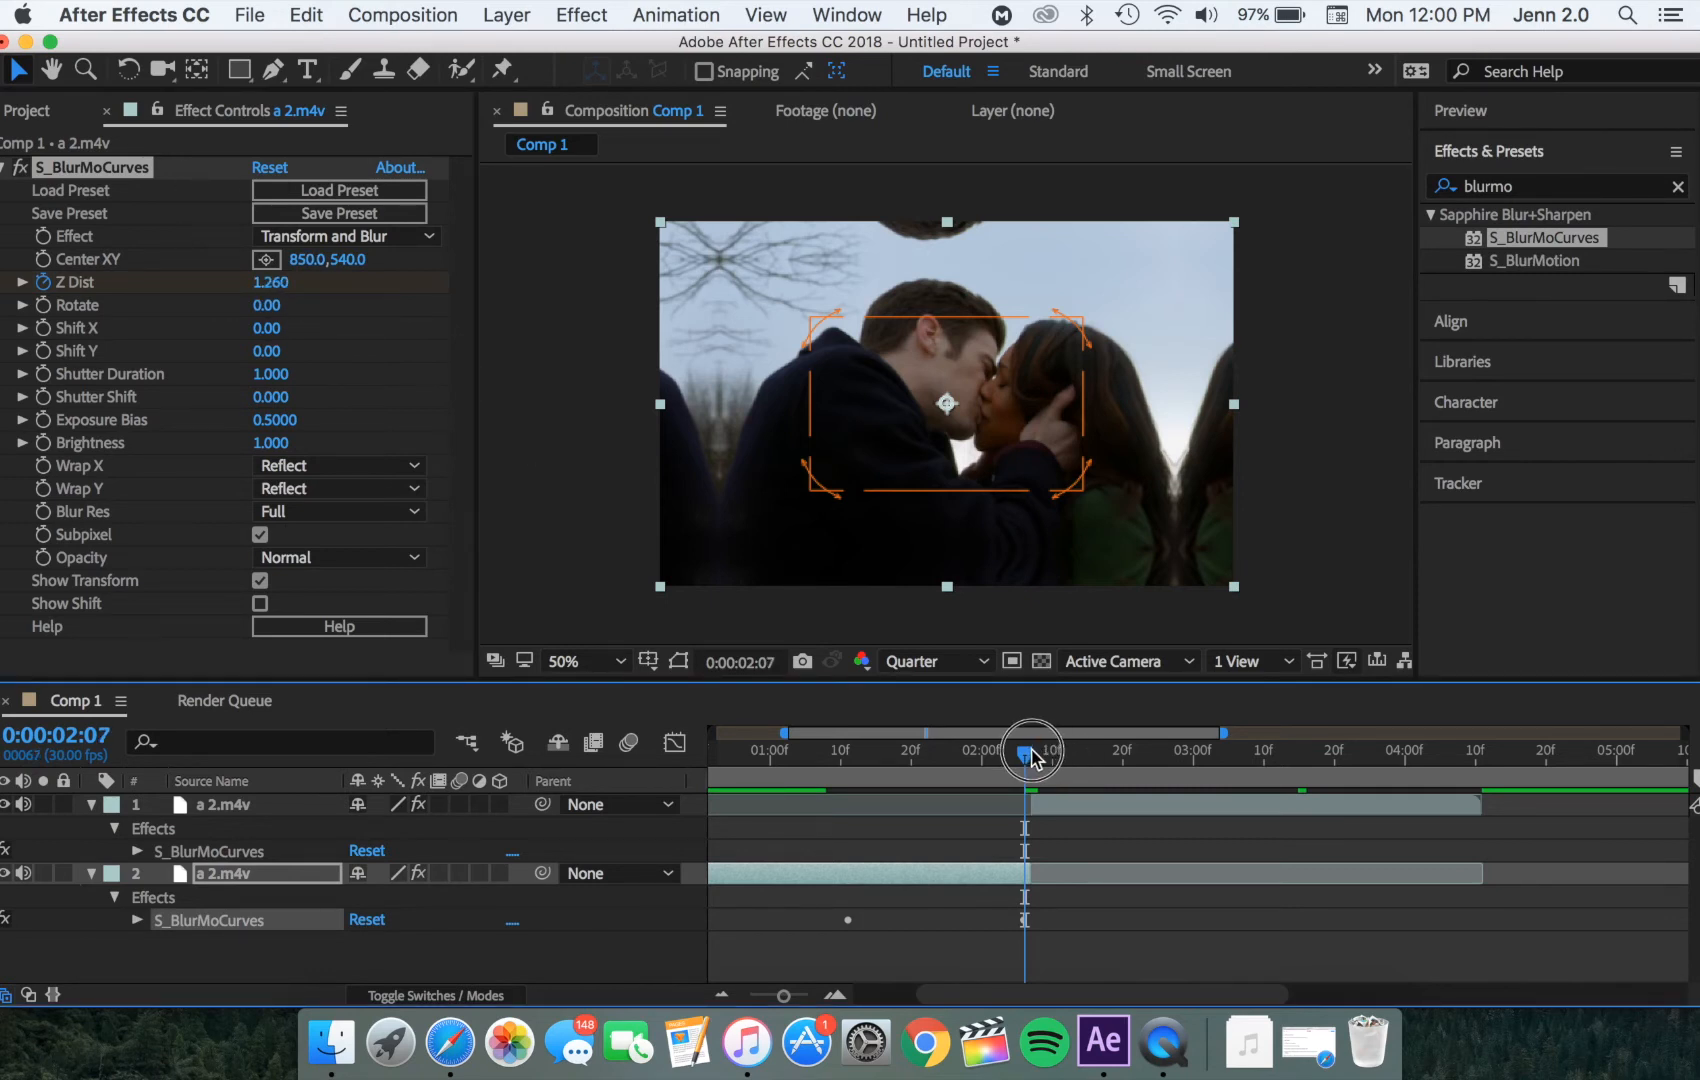
left_click(1061, 807)
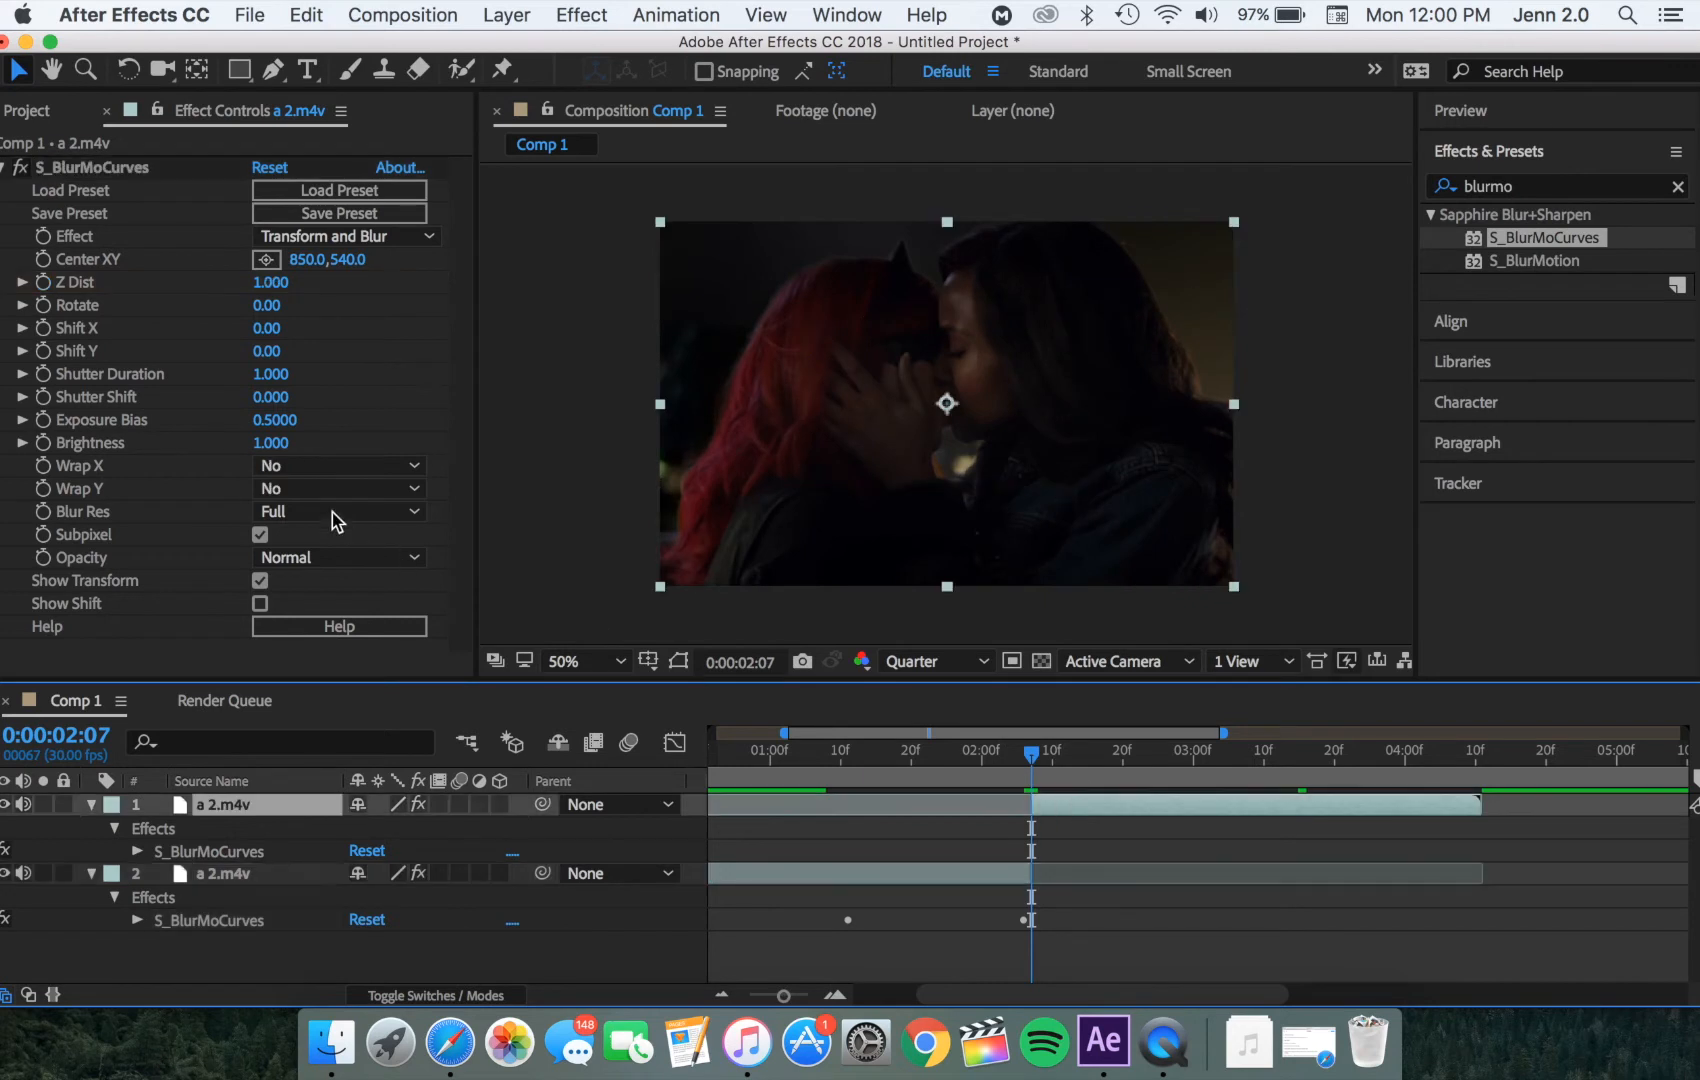
left_click(320, 490)
left_click(313, 578)
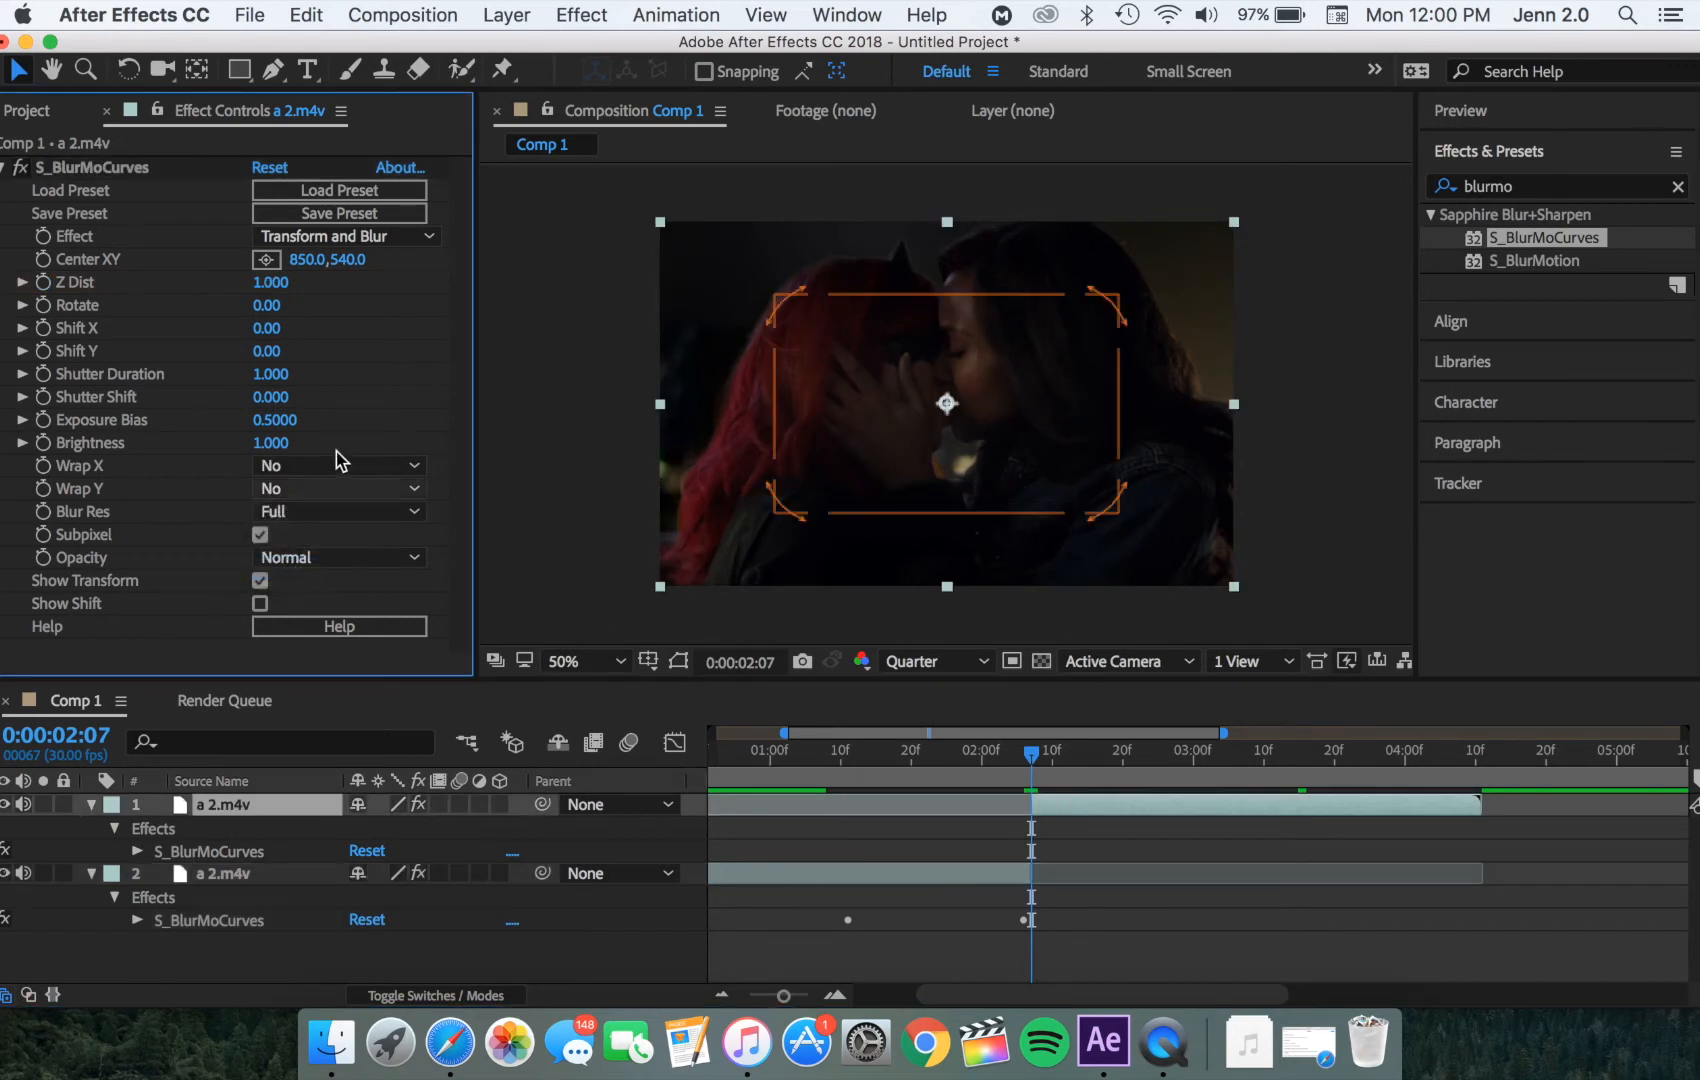
left_click(329, 464)
left_click(331, 546)
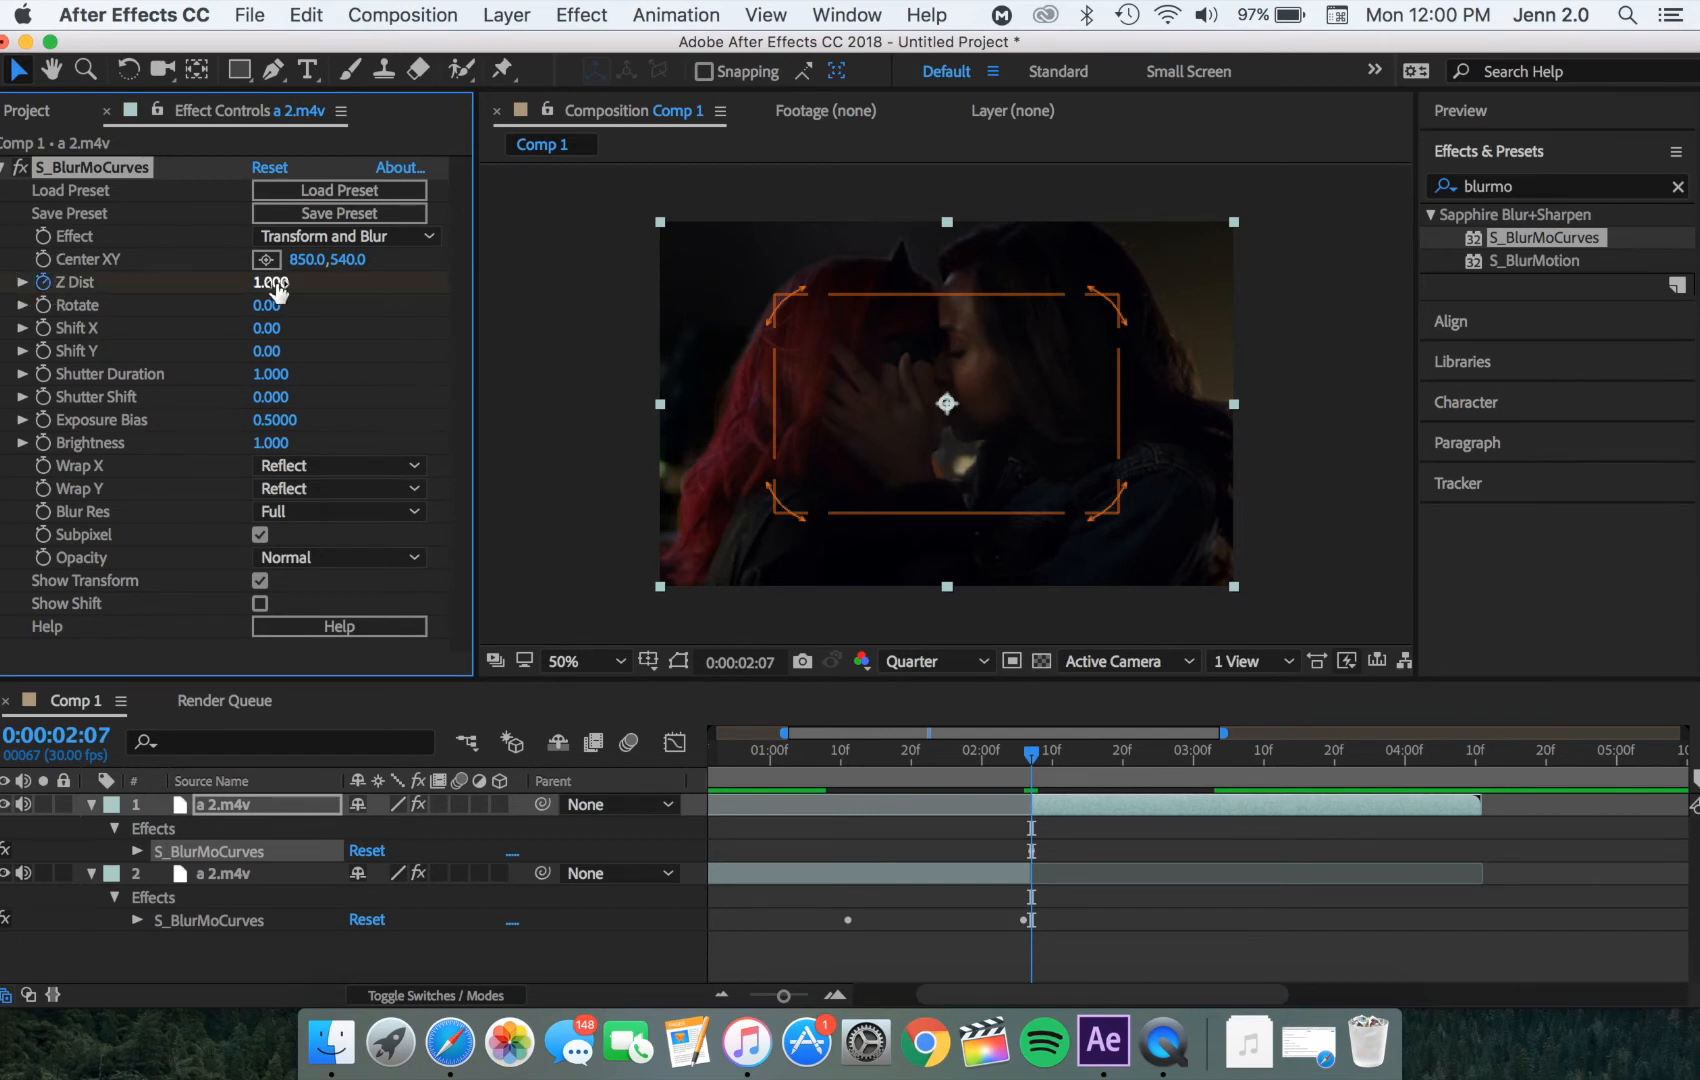
left_click_drag(276, 290, 239, 288)
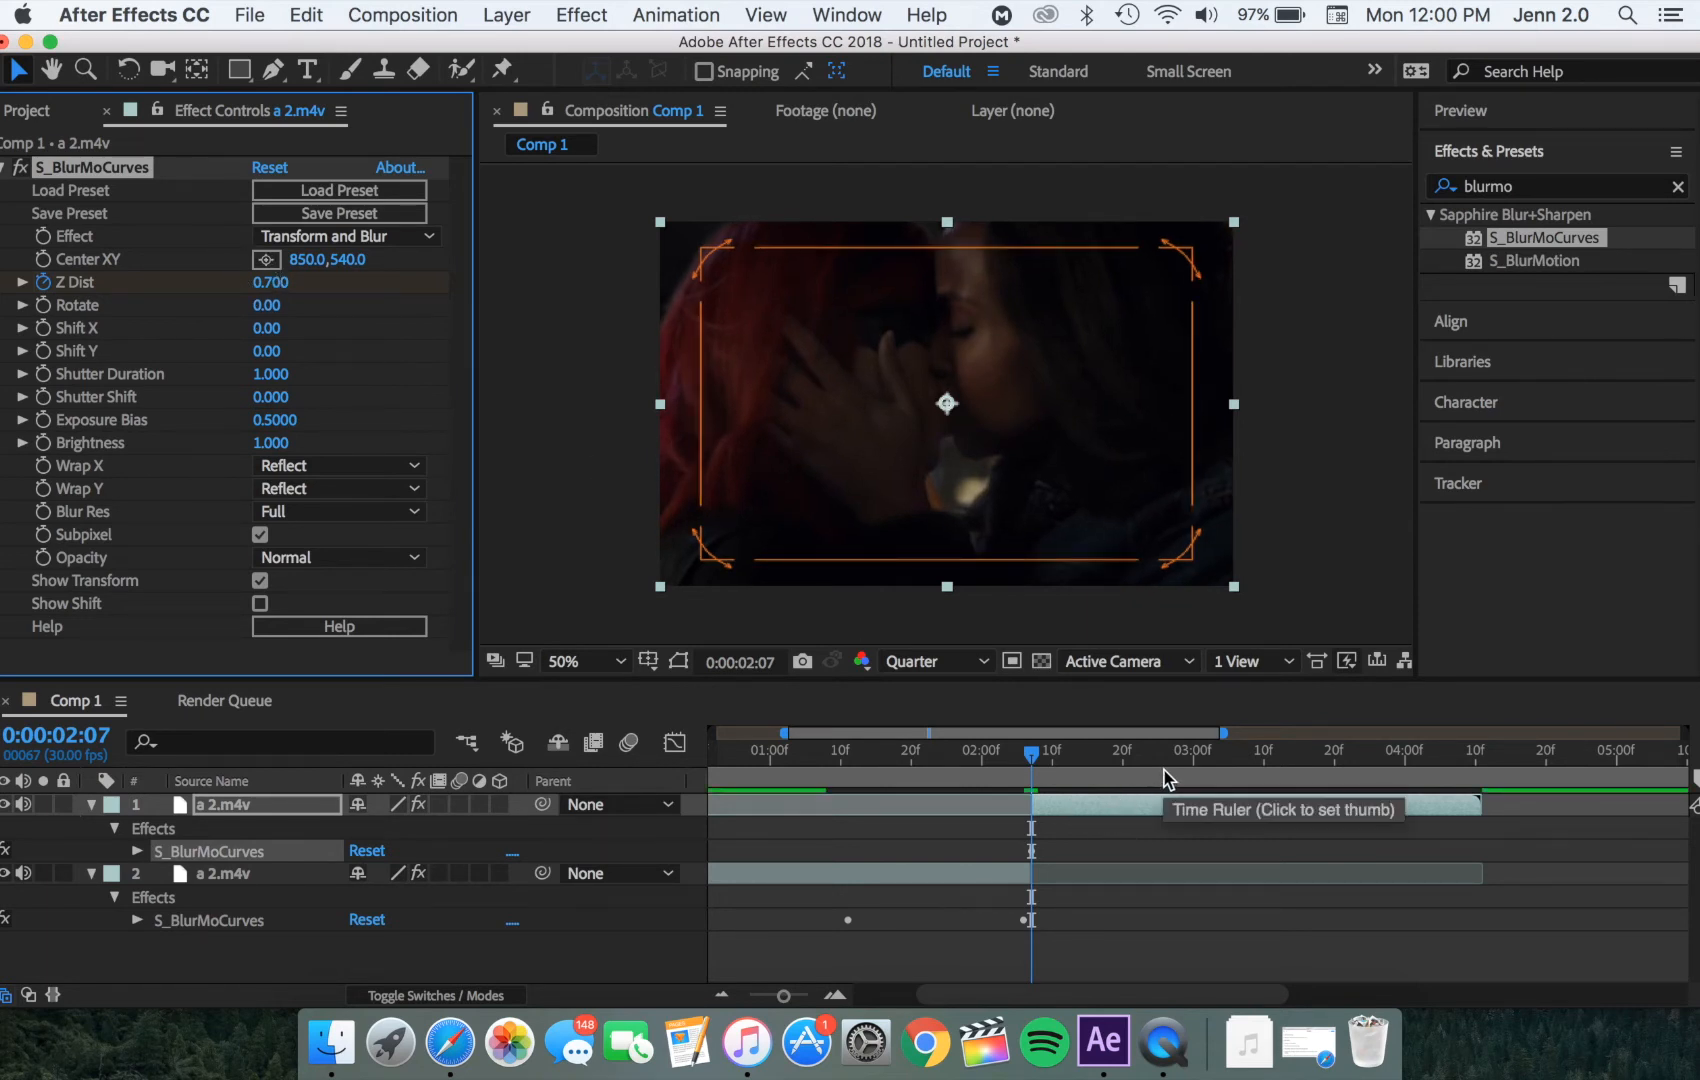
Step: Keyframe the second clip's Z Dist at 1 at 0:00:03:00
left_click(1193, 779)
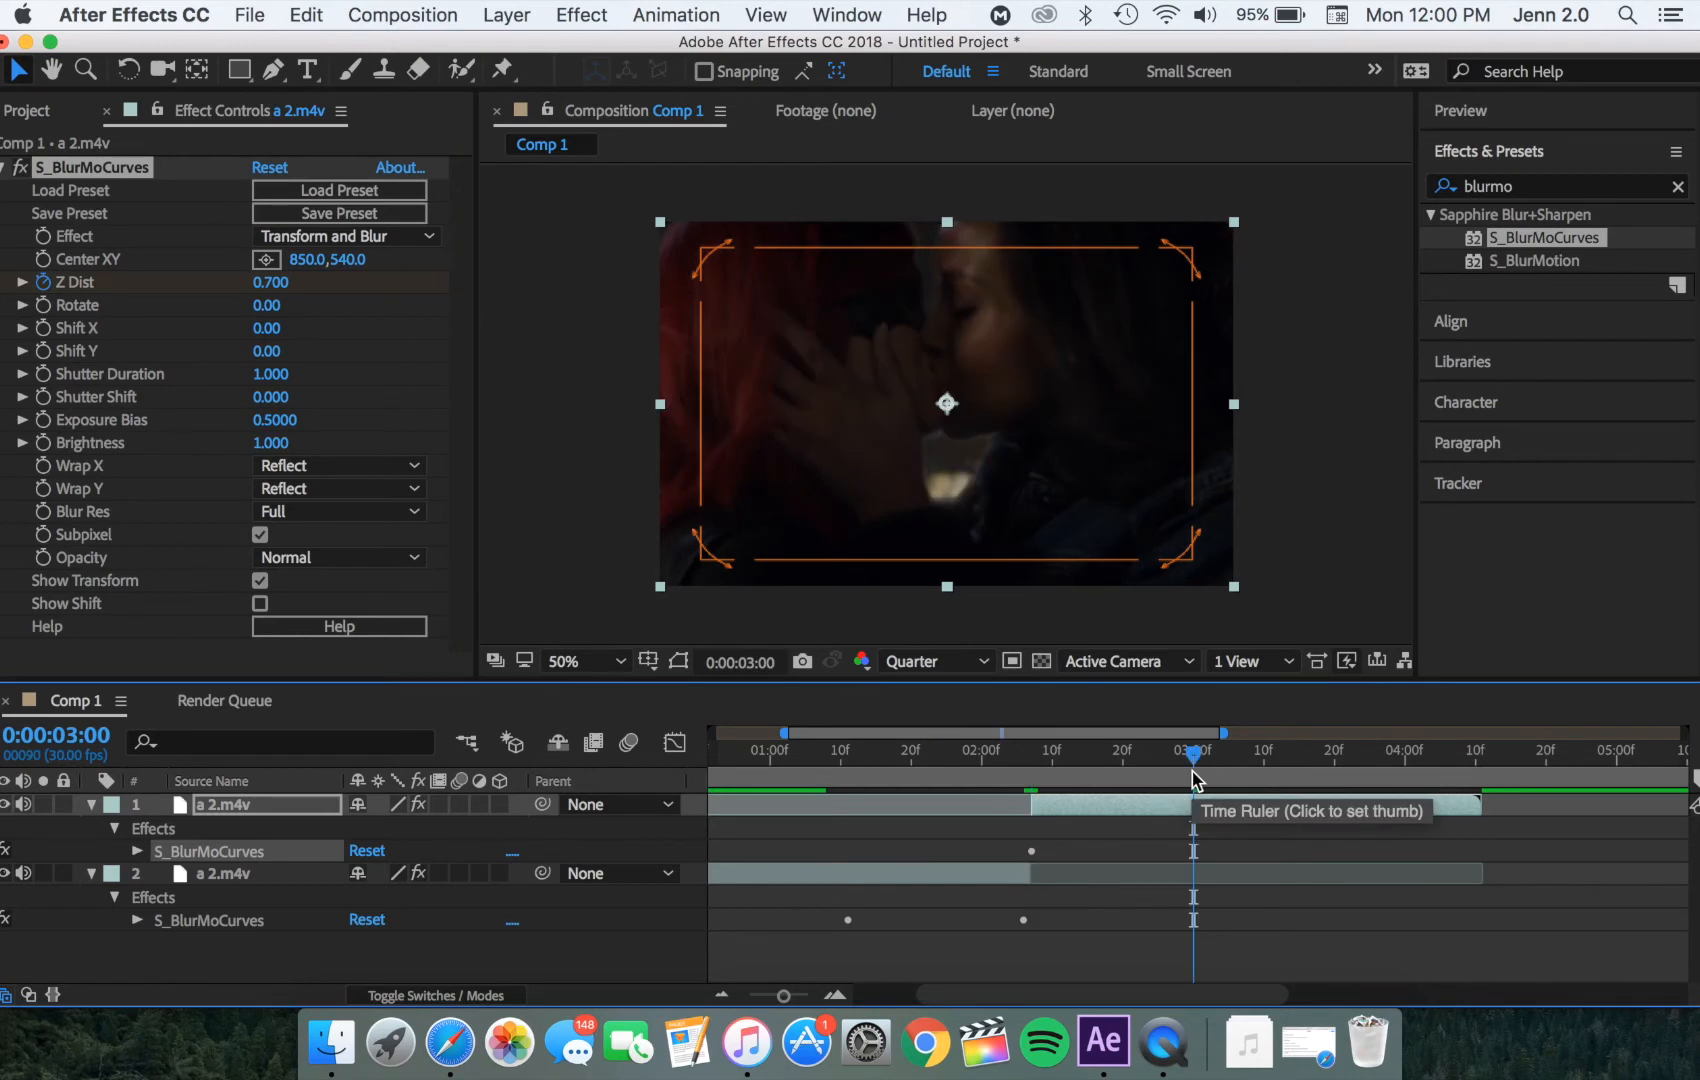
left_click(268, 282)
type("1")
key("Return")
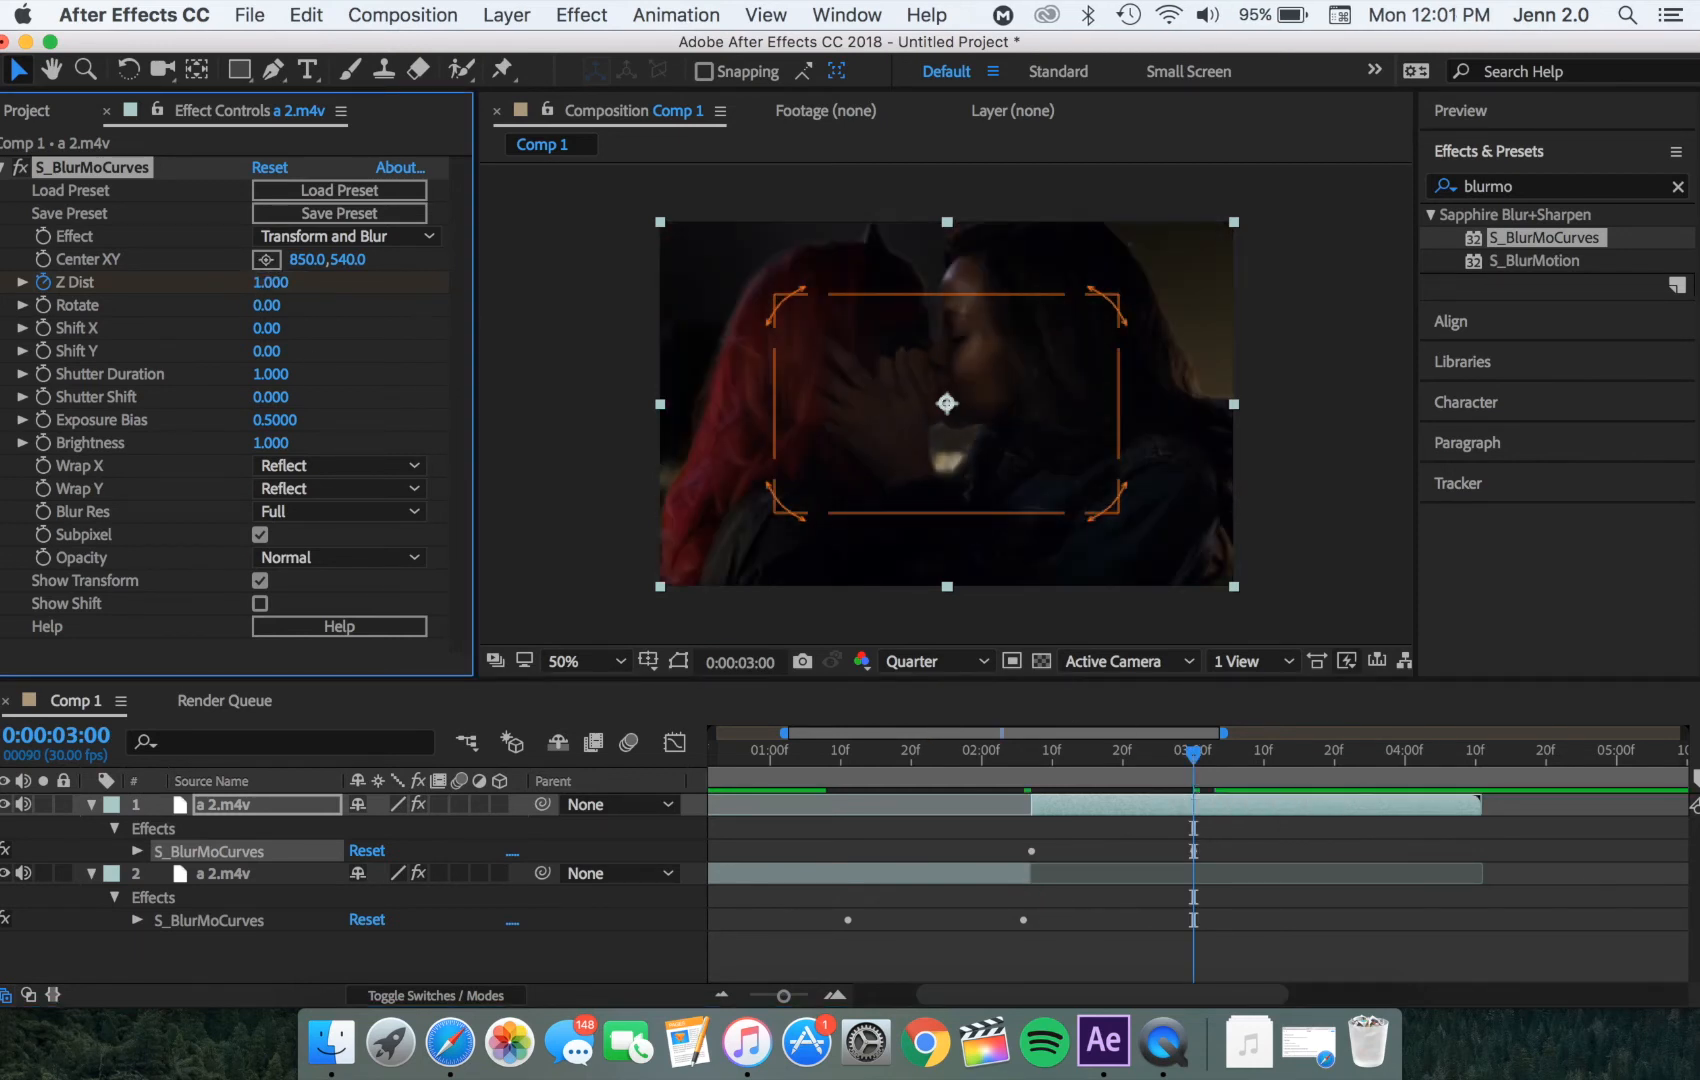
Step: Reveal the Z Dist keyframes of both clips and apply Easy Ease to all four
key("u")
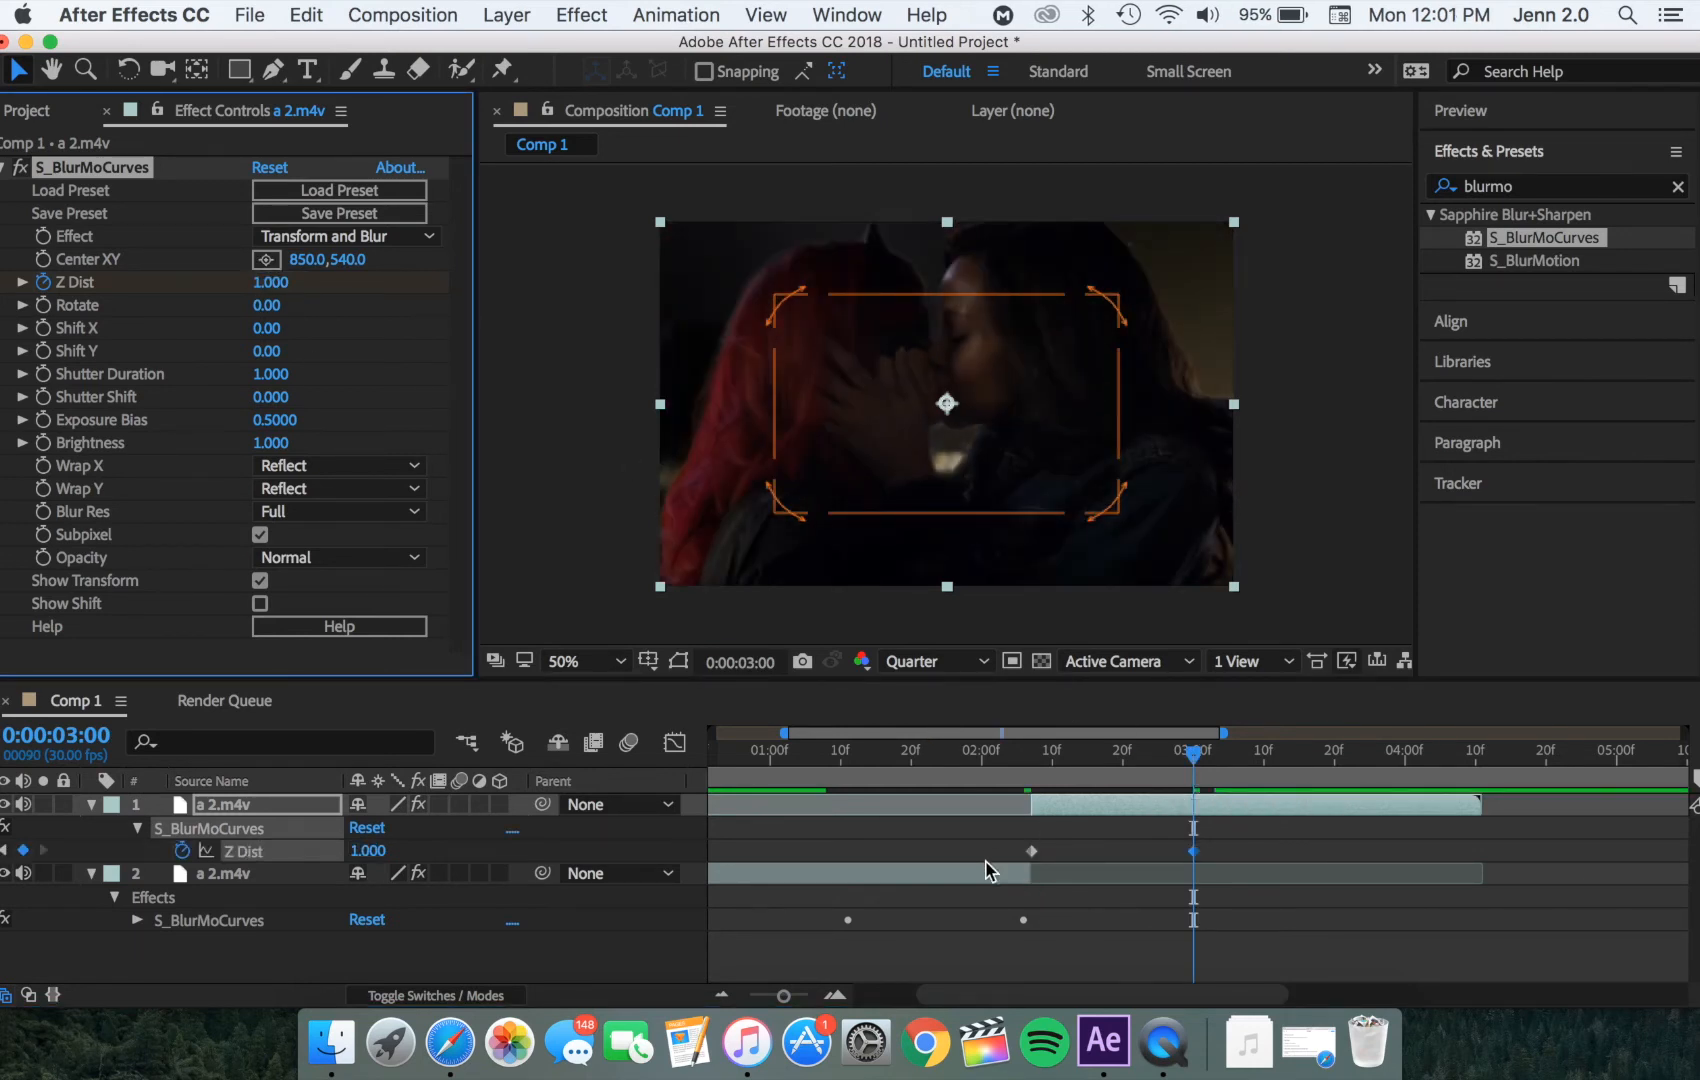
left_click(986, 866)
key("u")
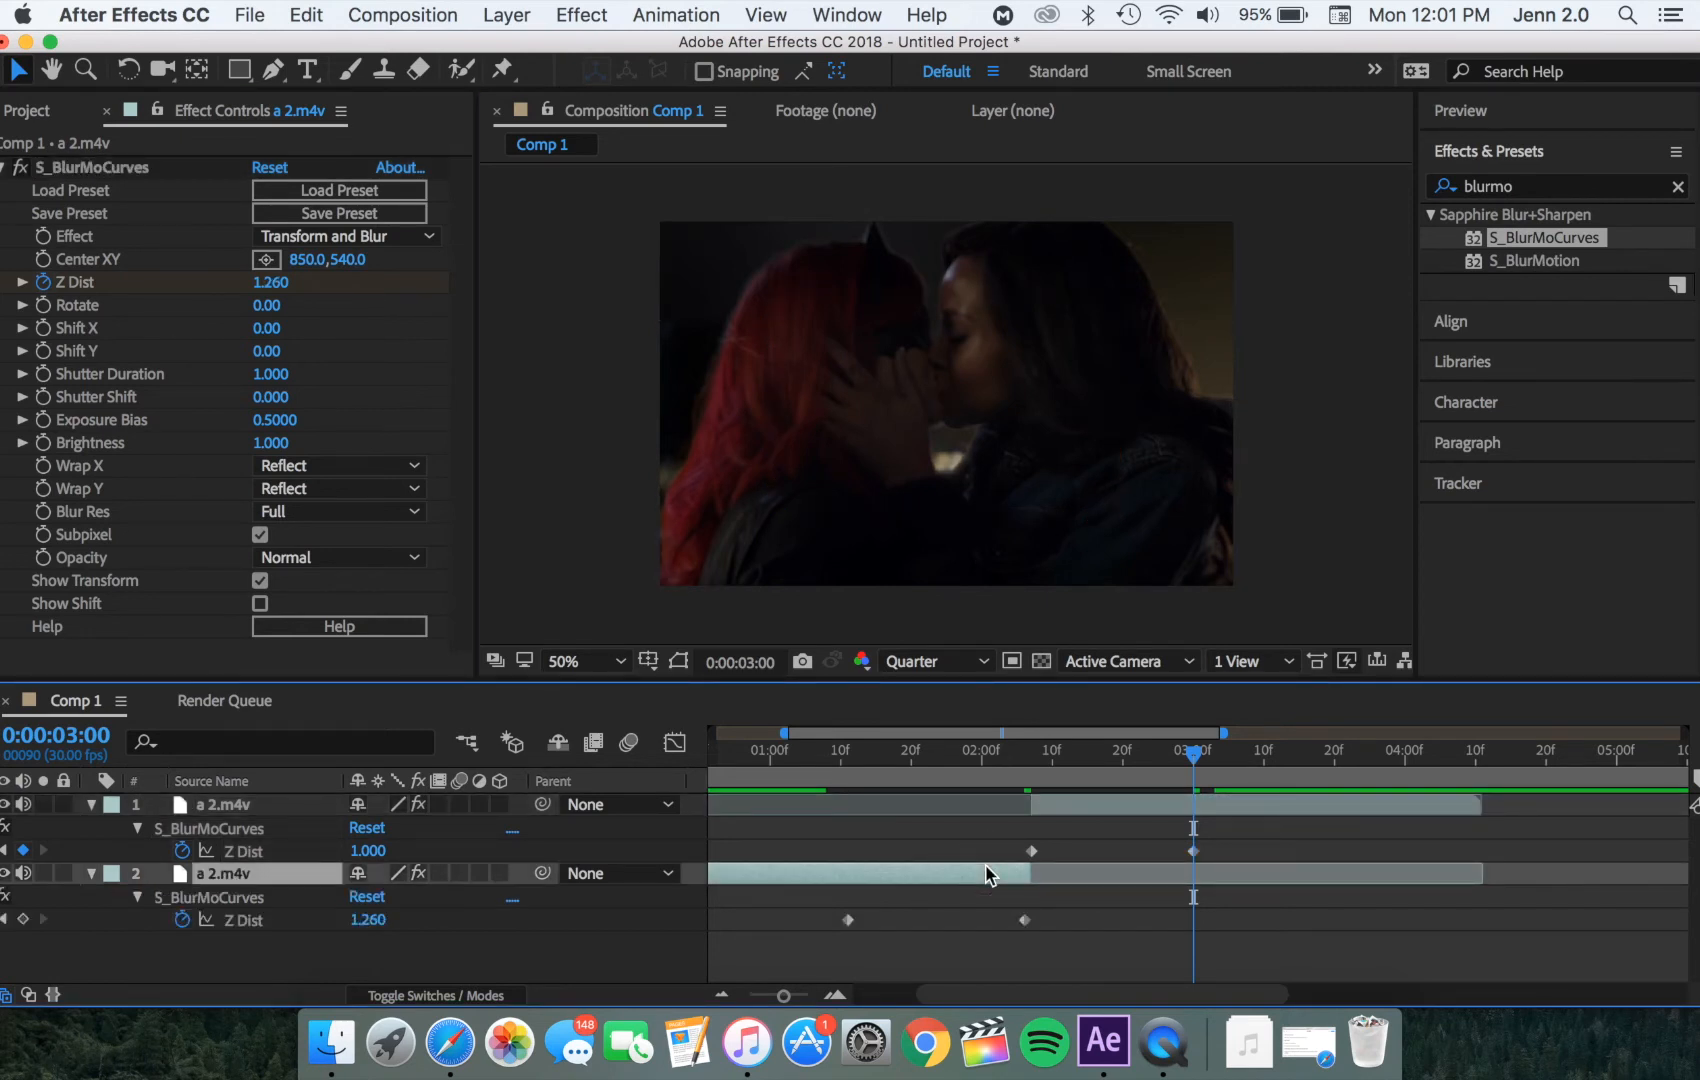
left_click_drag(812, 909, 1198, 924)
key("F9")
left_click_drag(1004, 842, 1246, 876)
key("F9")
Step: Reshape the first clip's Z Dist value graph so the curve starts flat at 1.00 and rises steeply into its last keyframe
left_click(1128, 919)
left_click(675, 742)
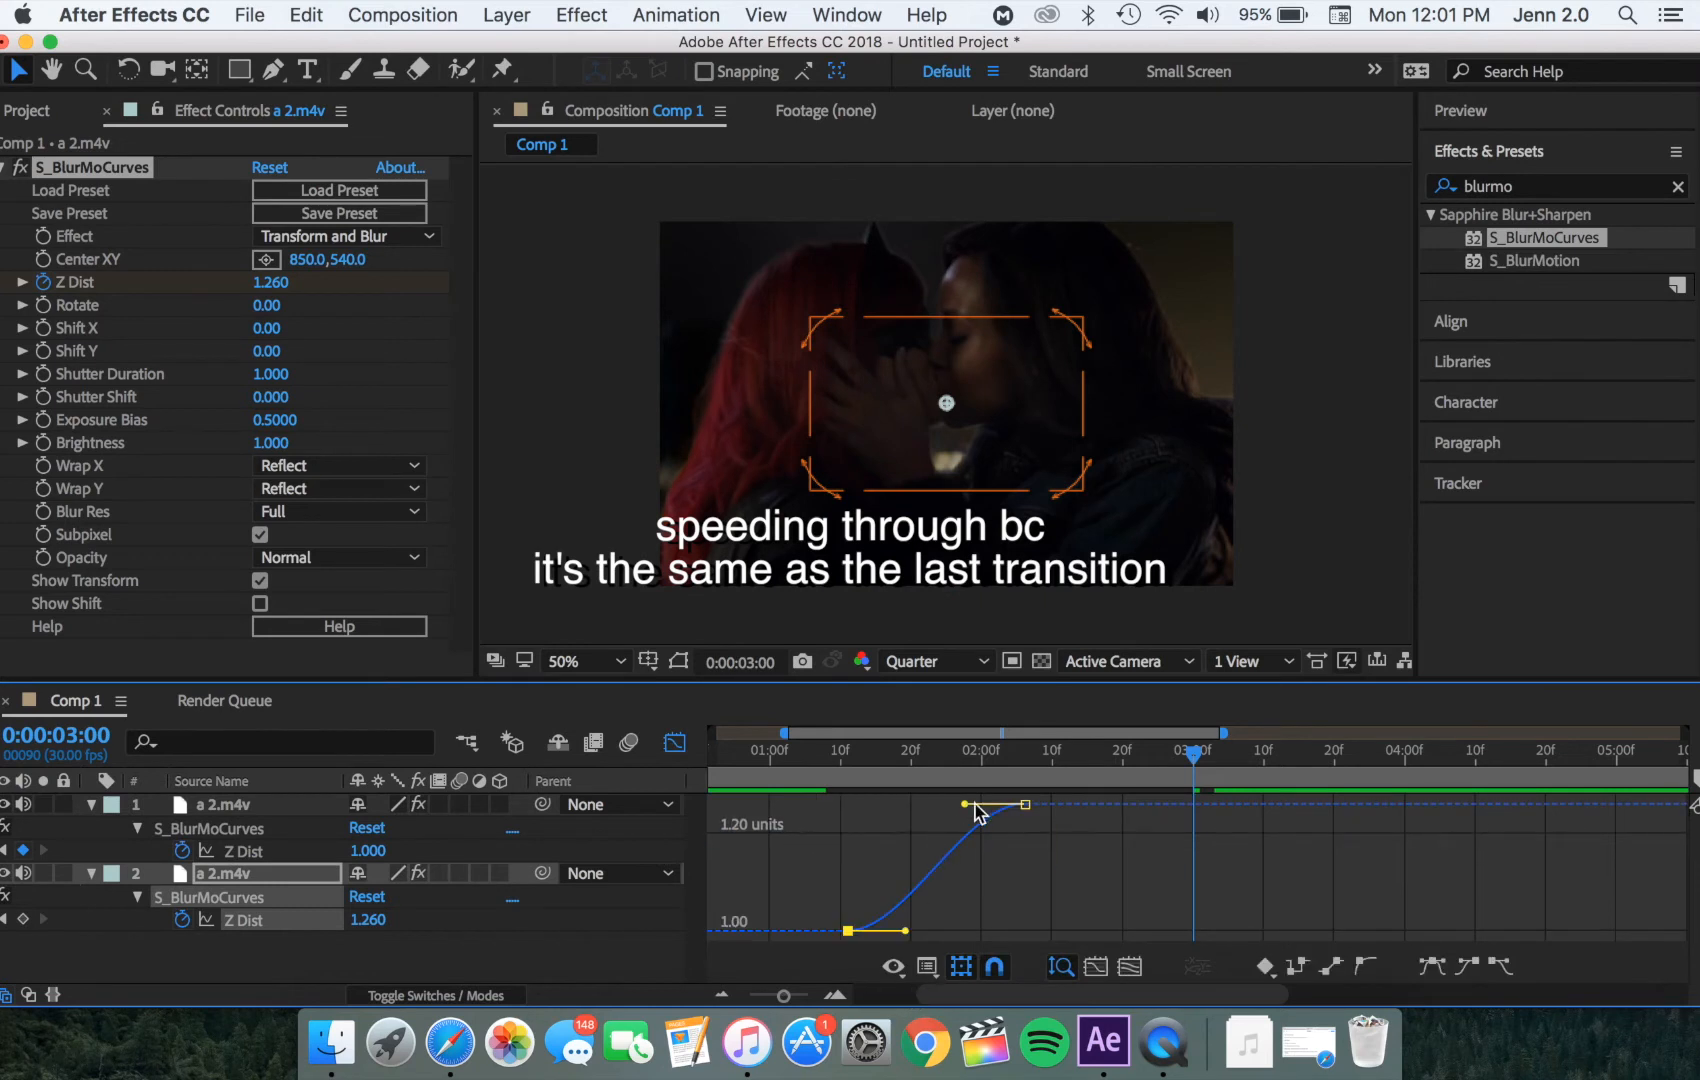
left_click_drag(978, 806, 1047, 915)
left_click_drag(905, 931, 1001, 933)
left_click(675, 742)
Step: Reshape the second clip's Z Dist value graph to rise steeply from its first keyframe and flatten into its last
left_click_drag(1006, 840, 1228, 862)
left_click(675, 742)
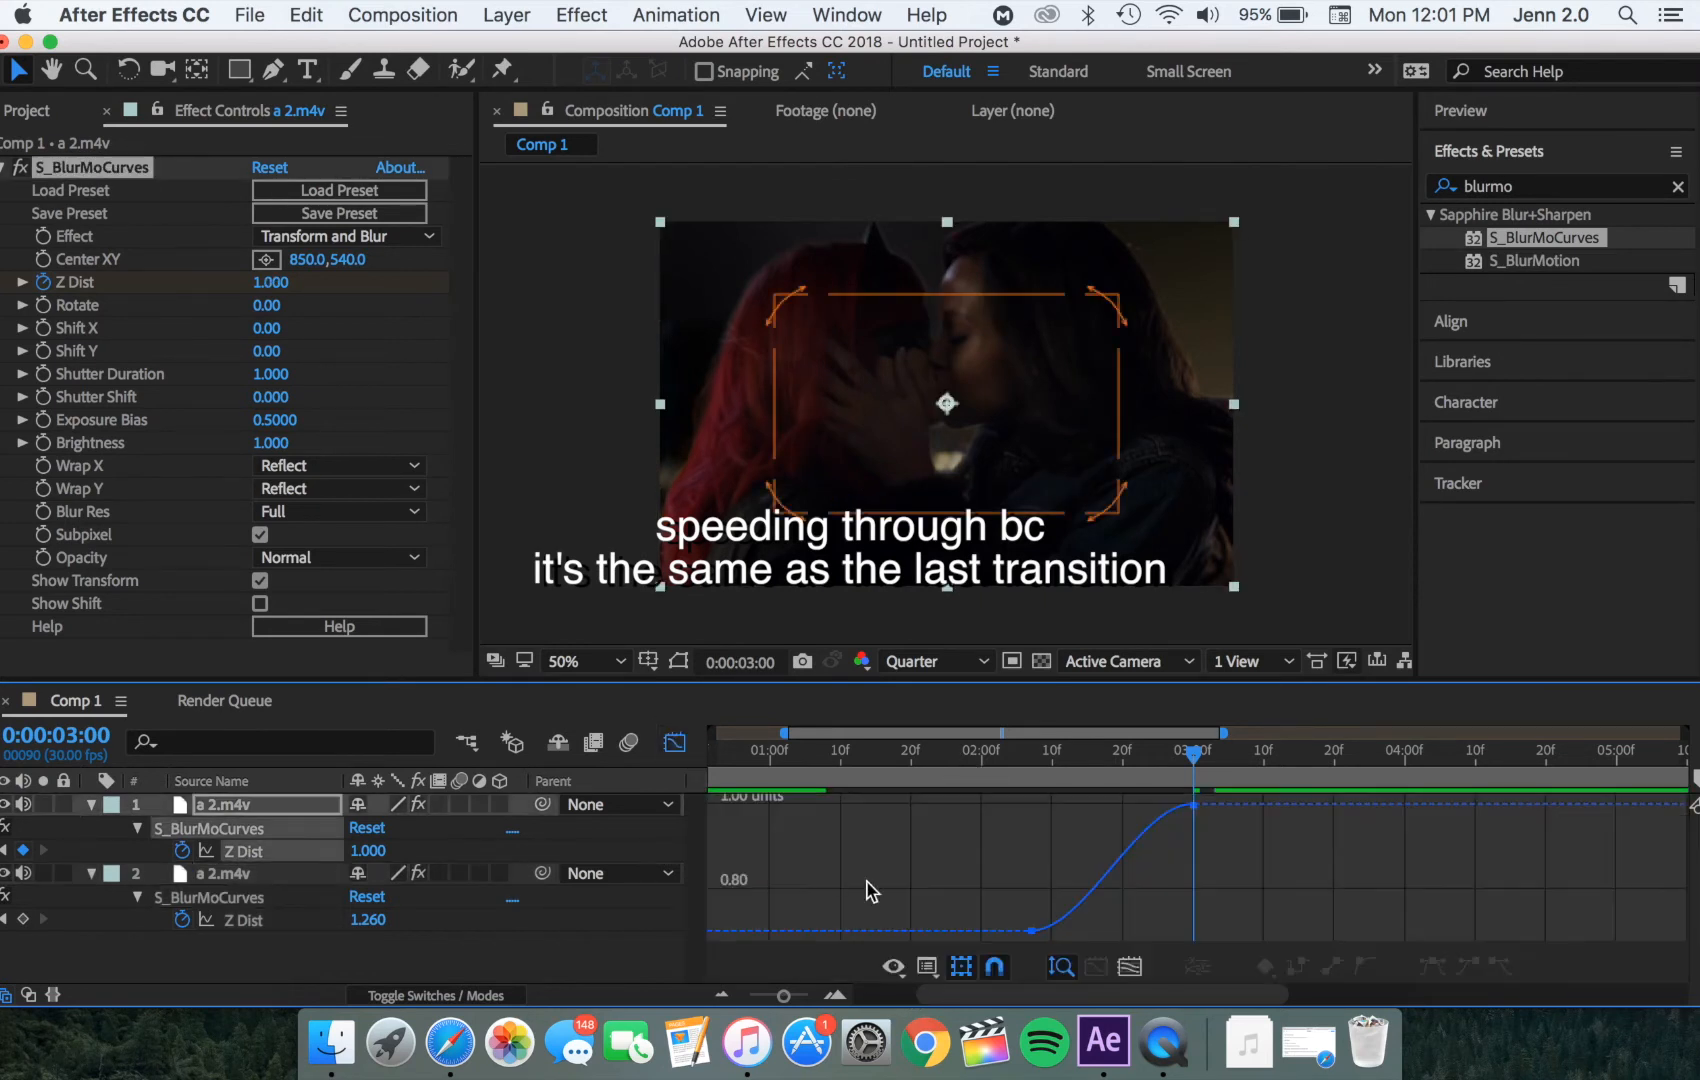
left_click(1031, 931)
left_click_drag(1085, 931, 1031, 856)
left_click_drag(1139, 804, 1057, 812)
left_click(675, 742)
Step: Play back and scrub through the zoom transition between the two clips
left_click(757, 760)
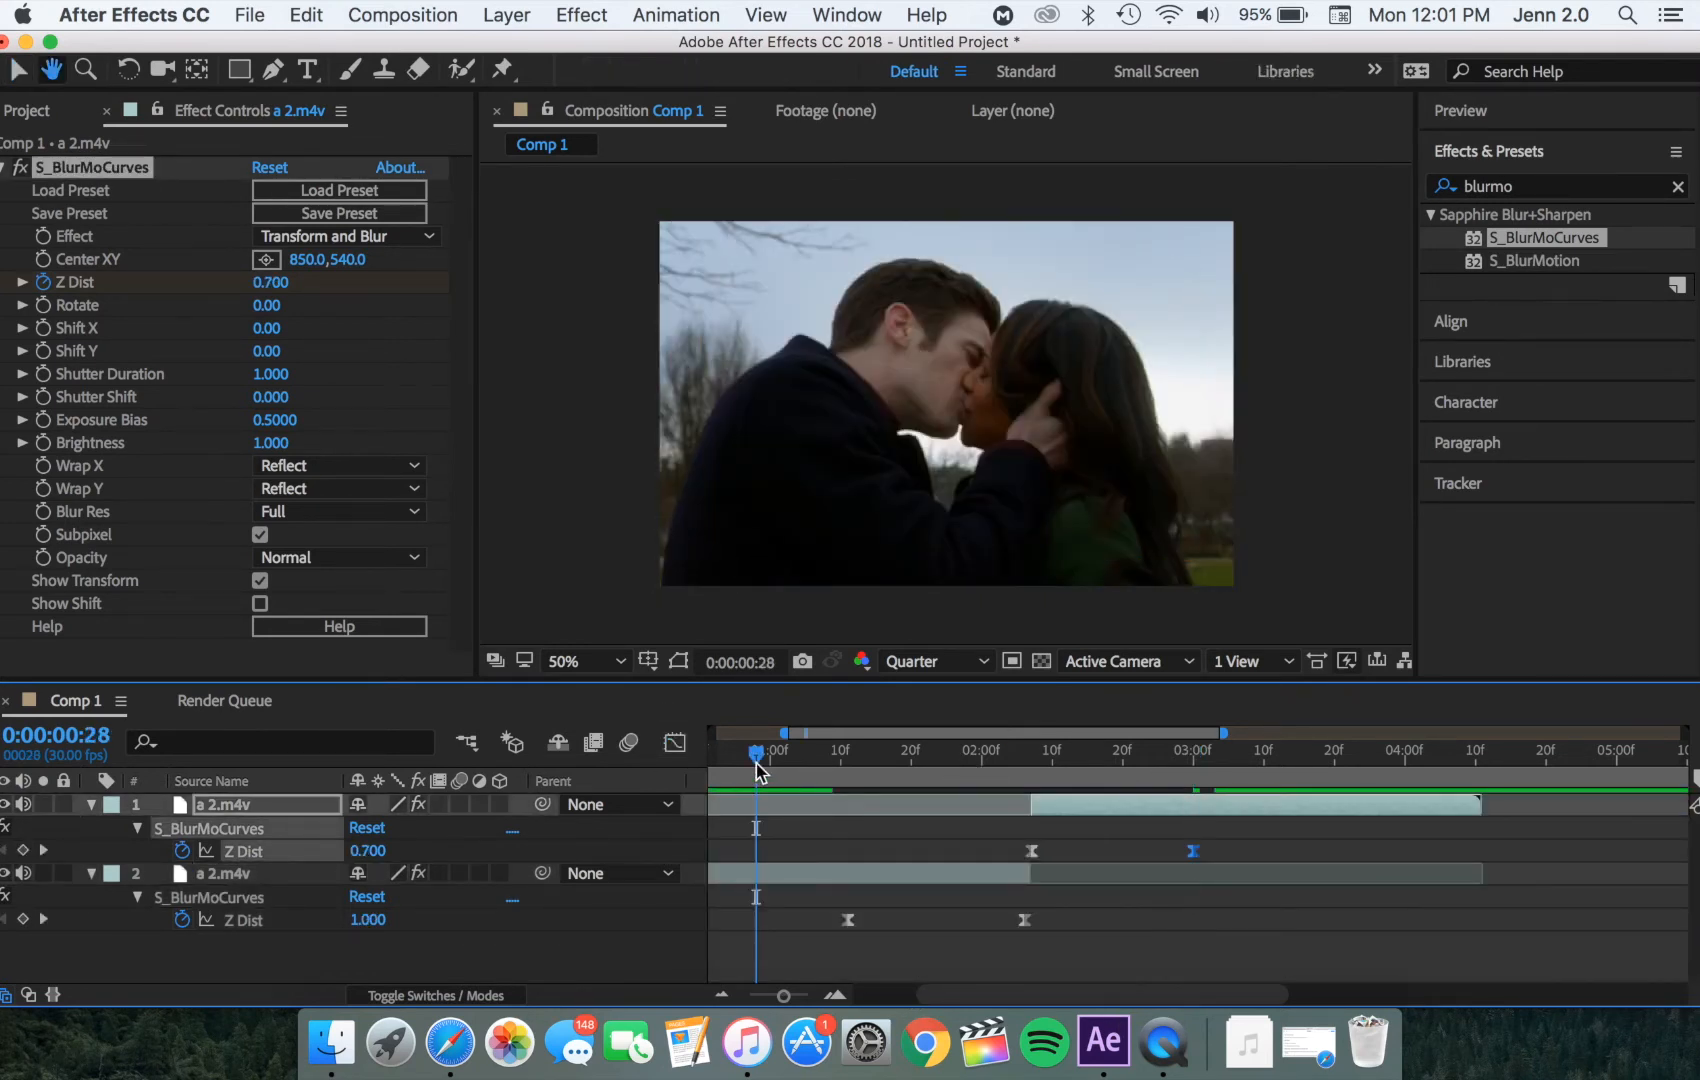
key("space")
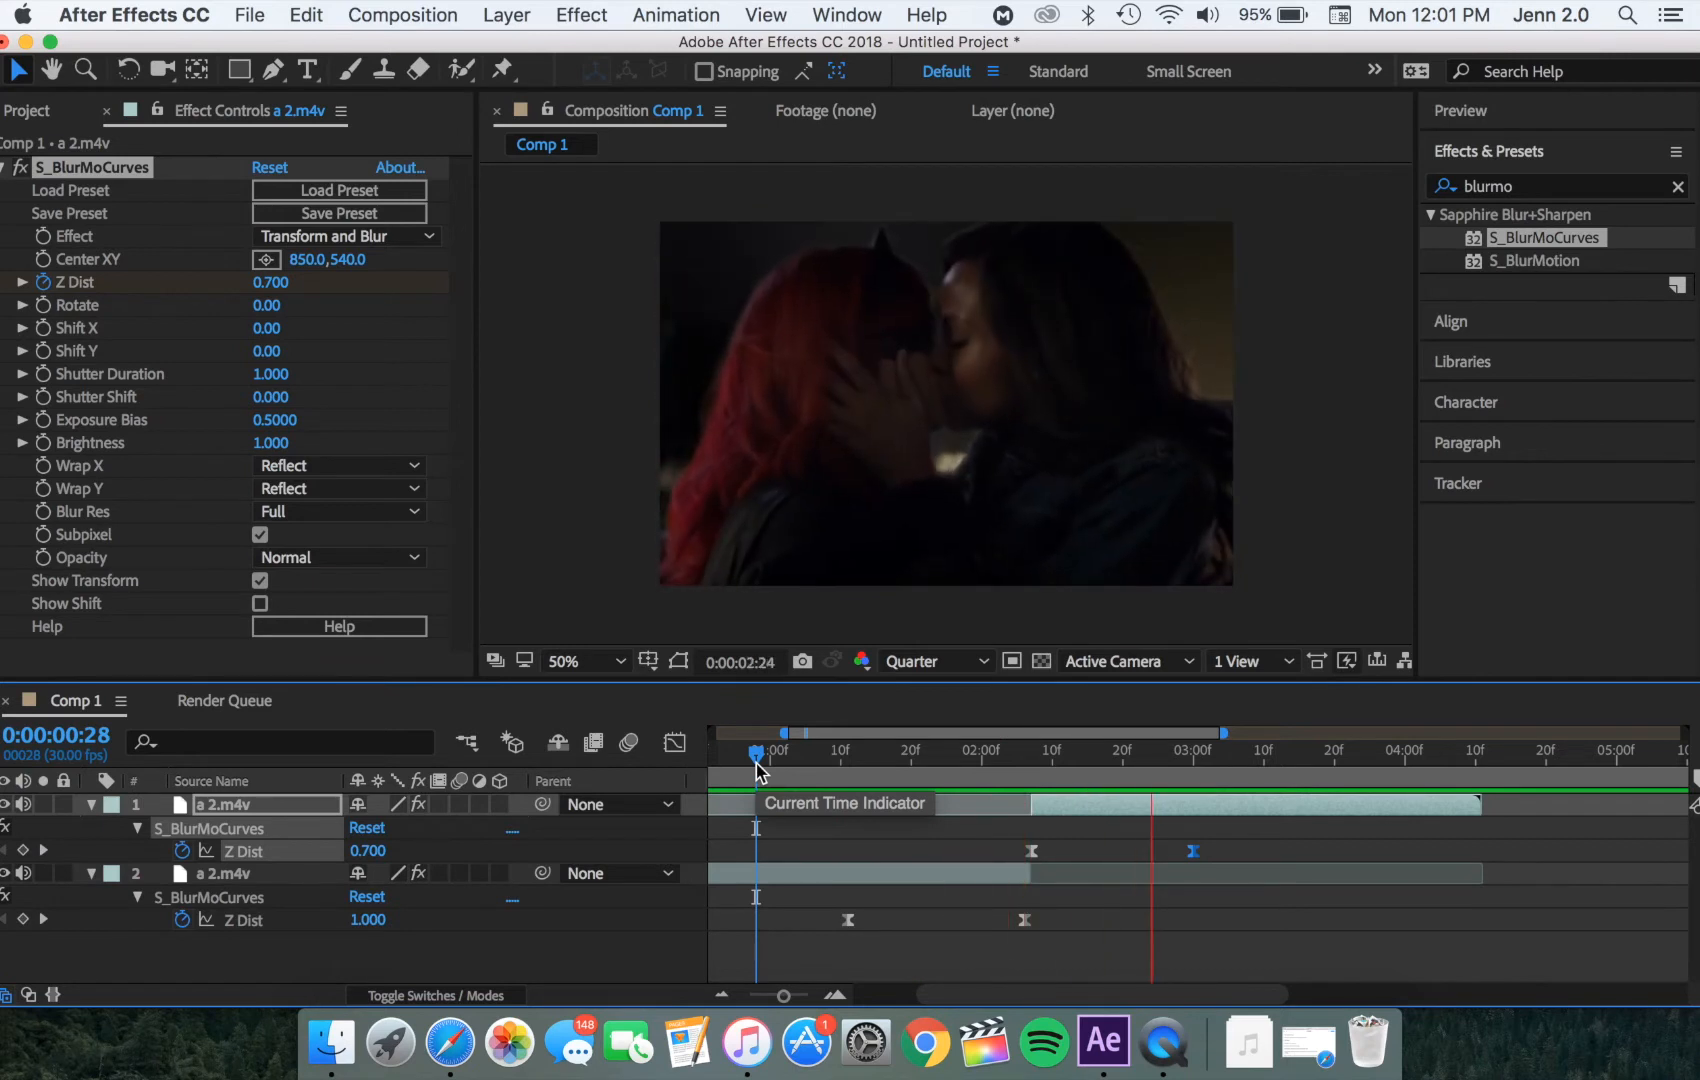
left_click(818, 770)
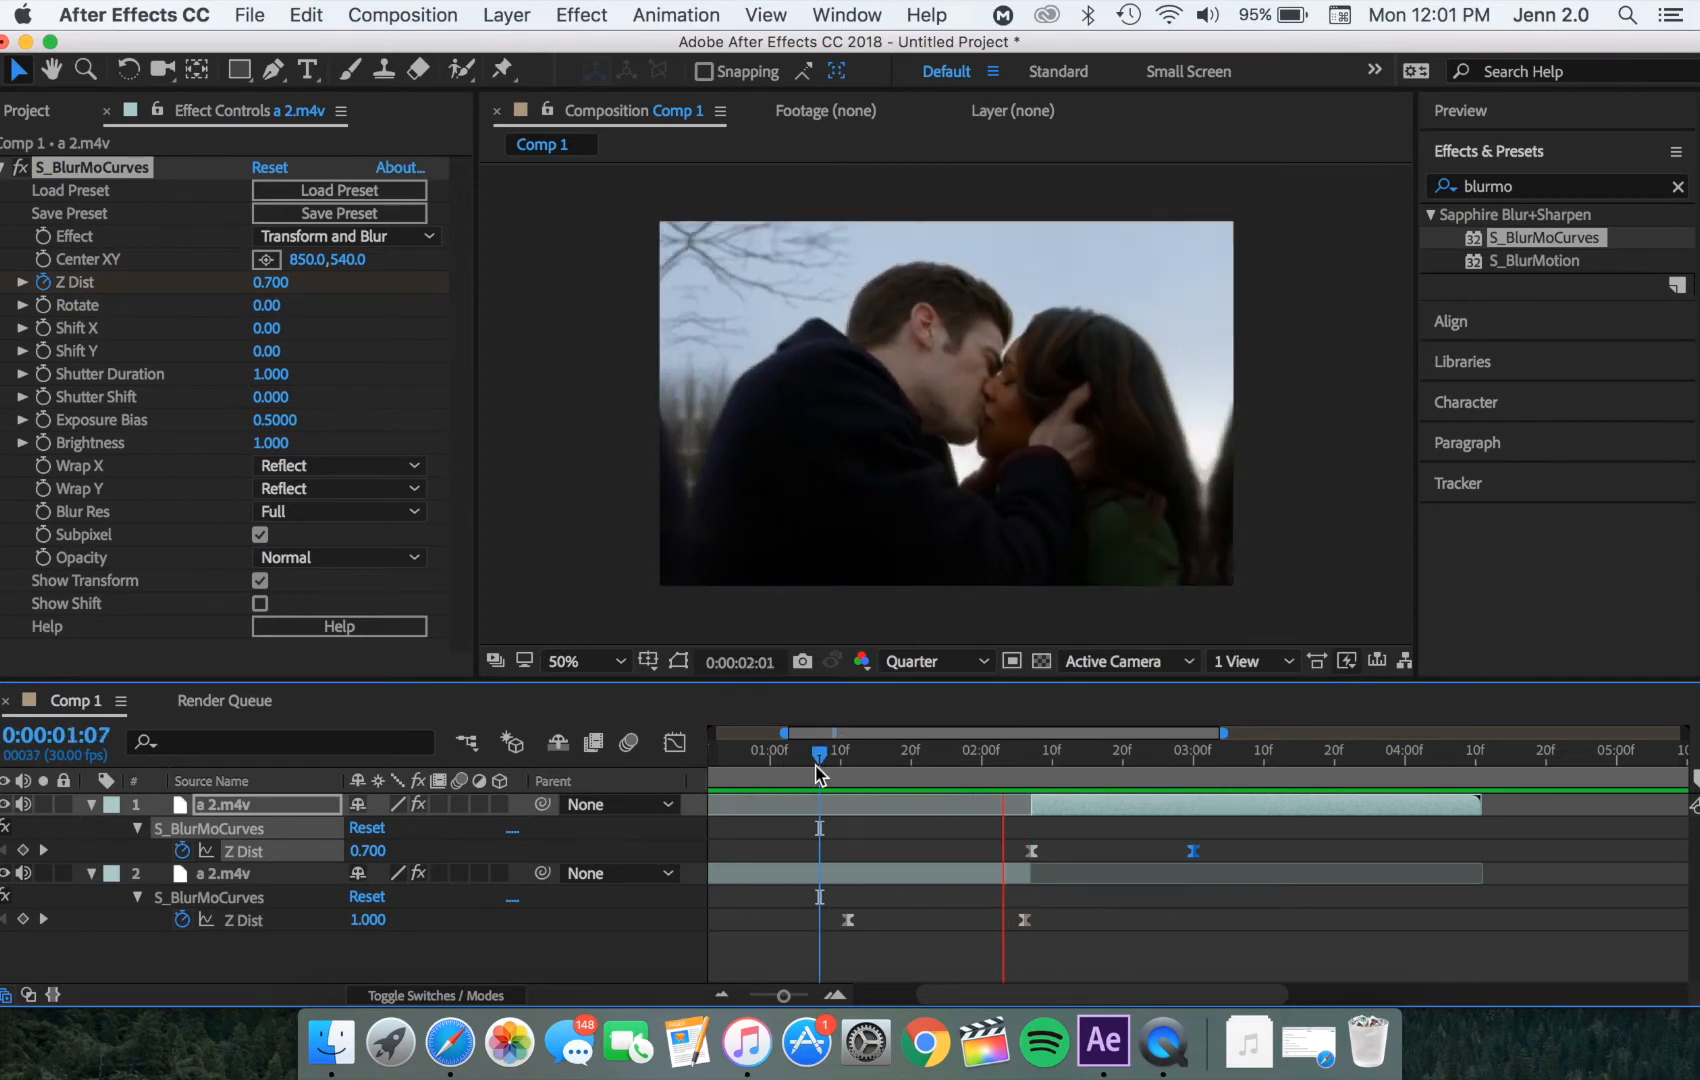
left_click_drag(818, 770, 967, 770)
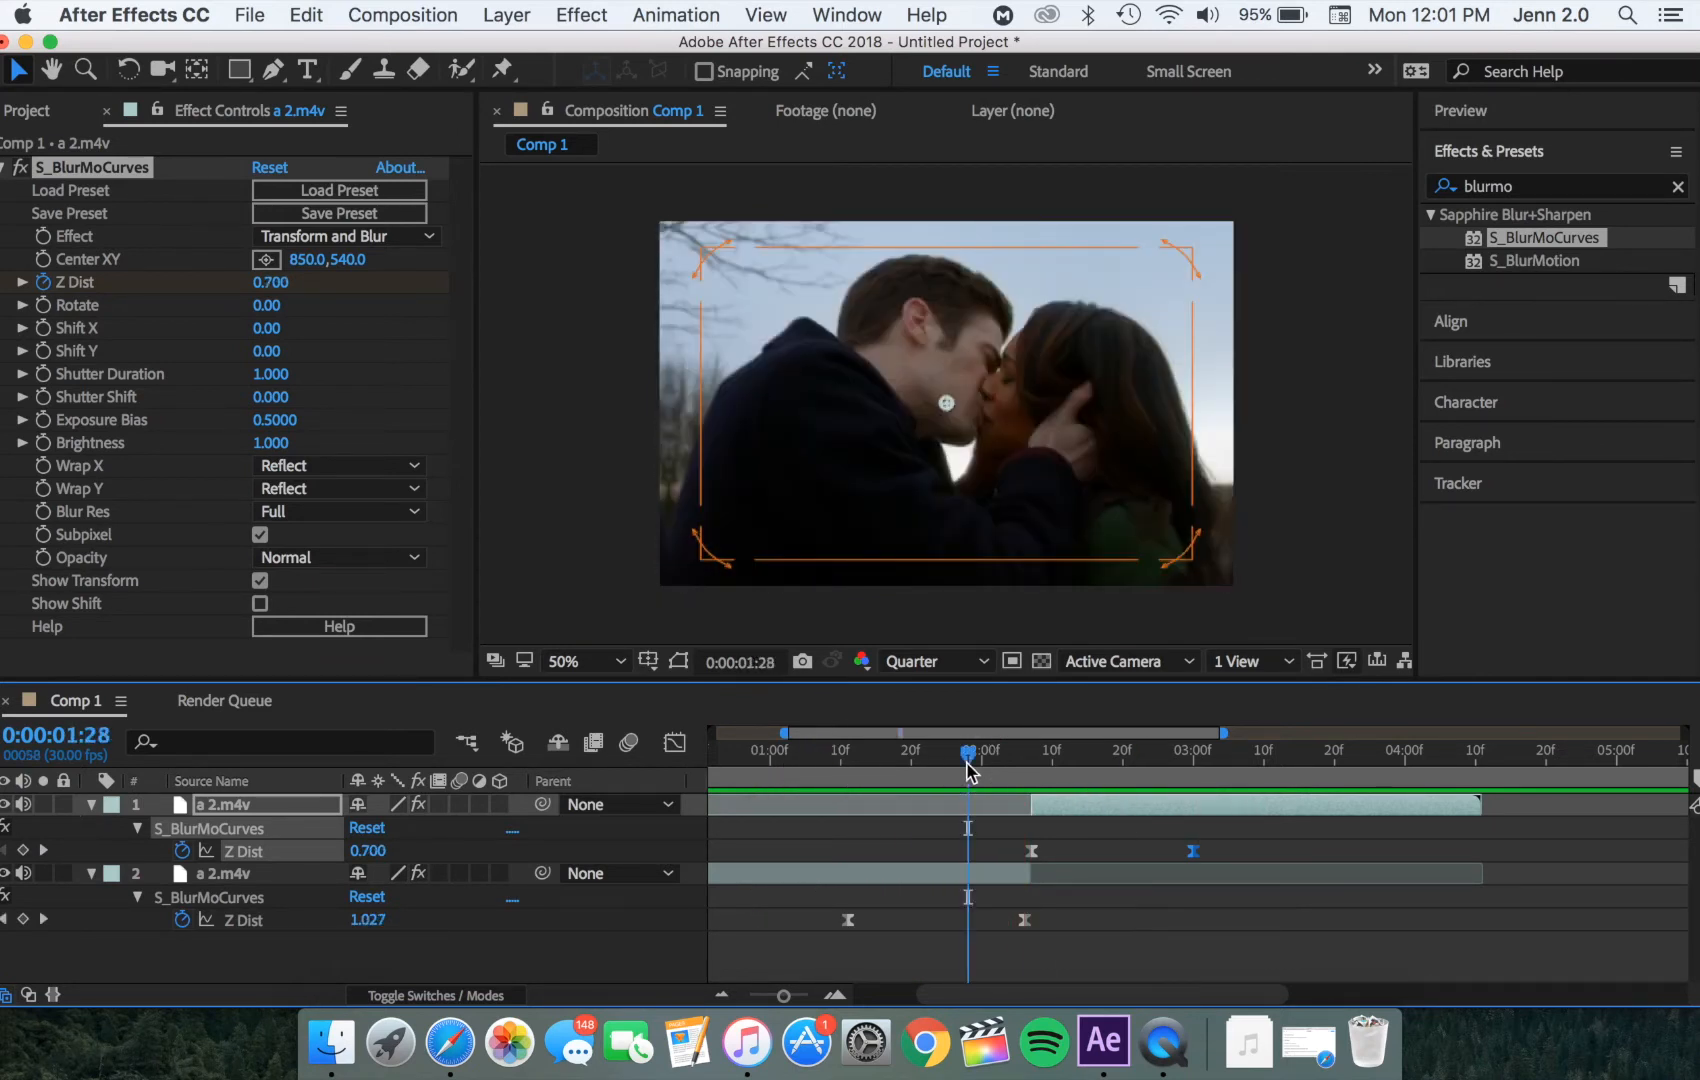
scroll(967, 770, "left", 5)
left_click(714, 756)
key("space")
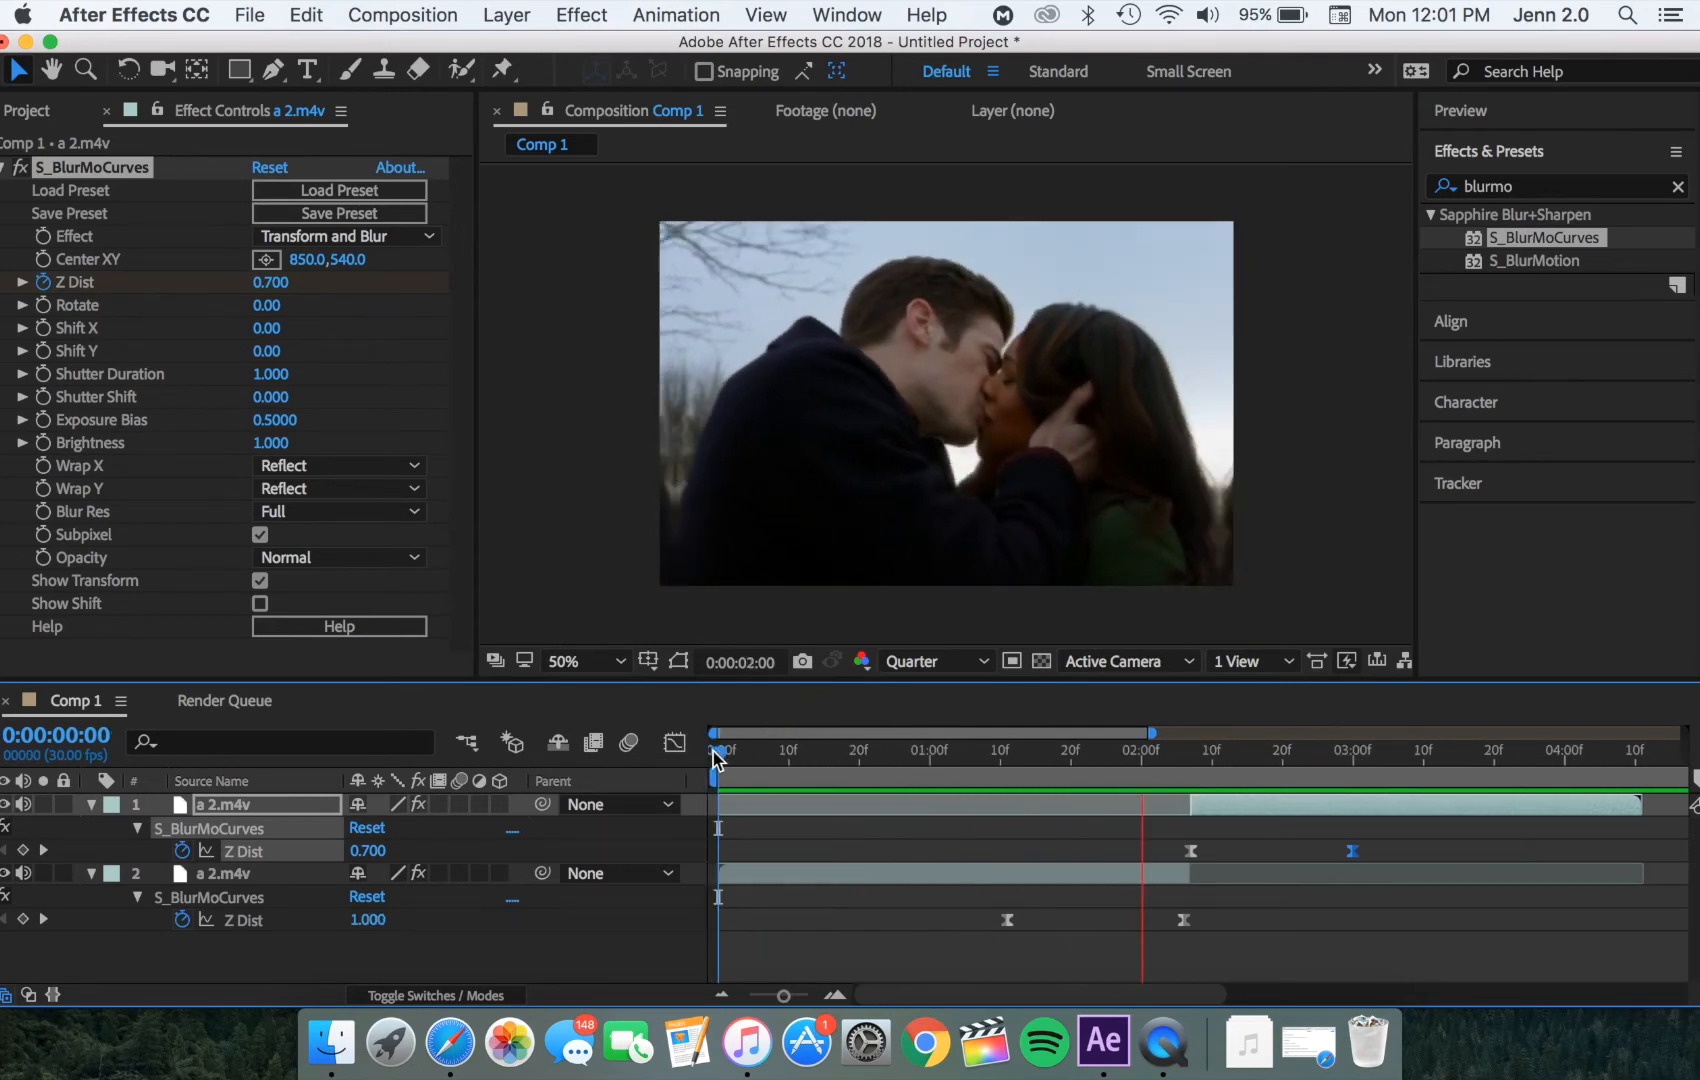
key("space")
left_click(1100, 780)
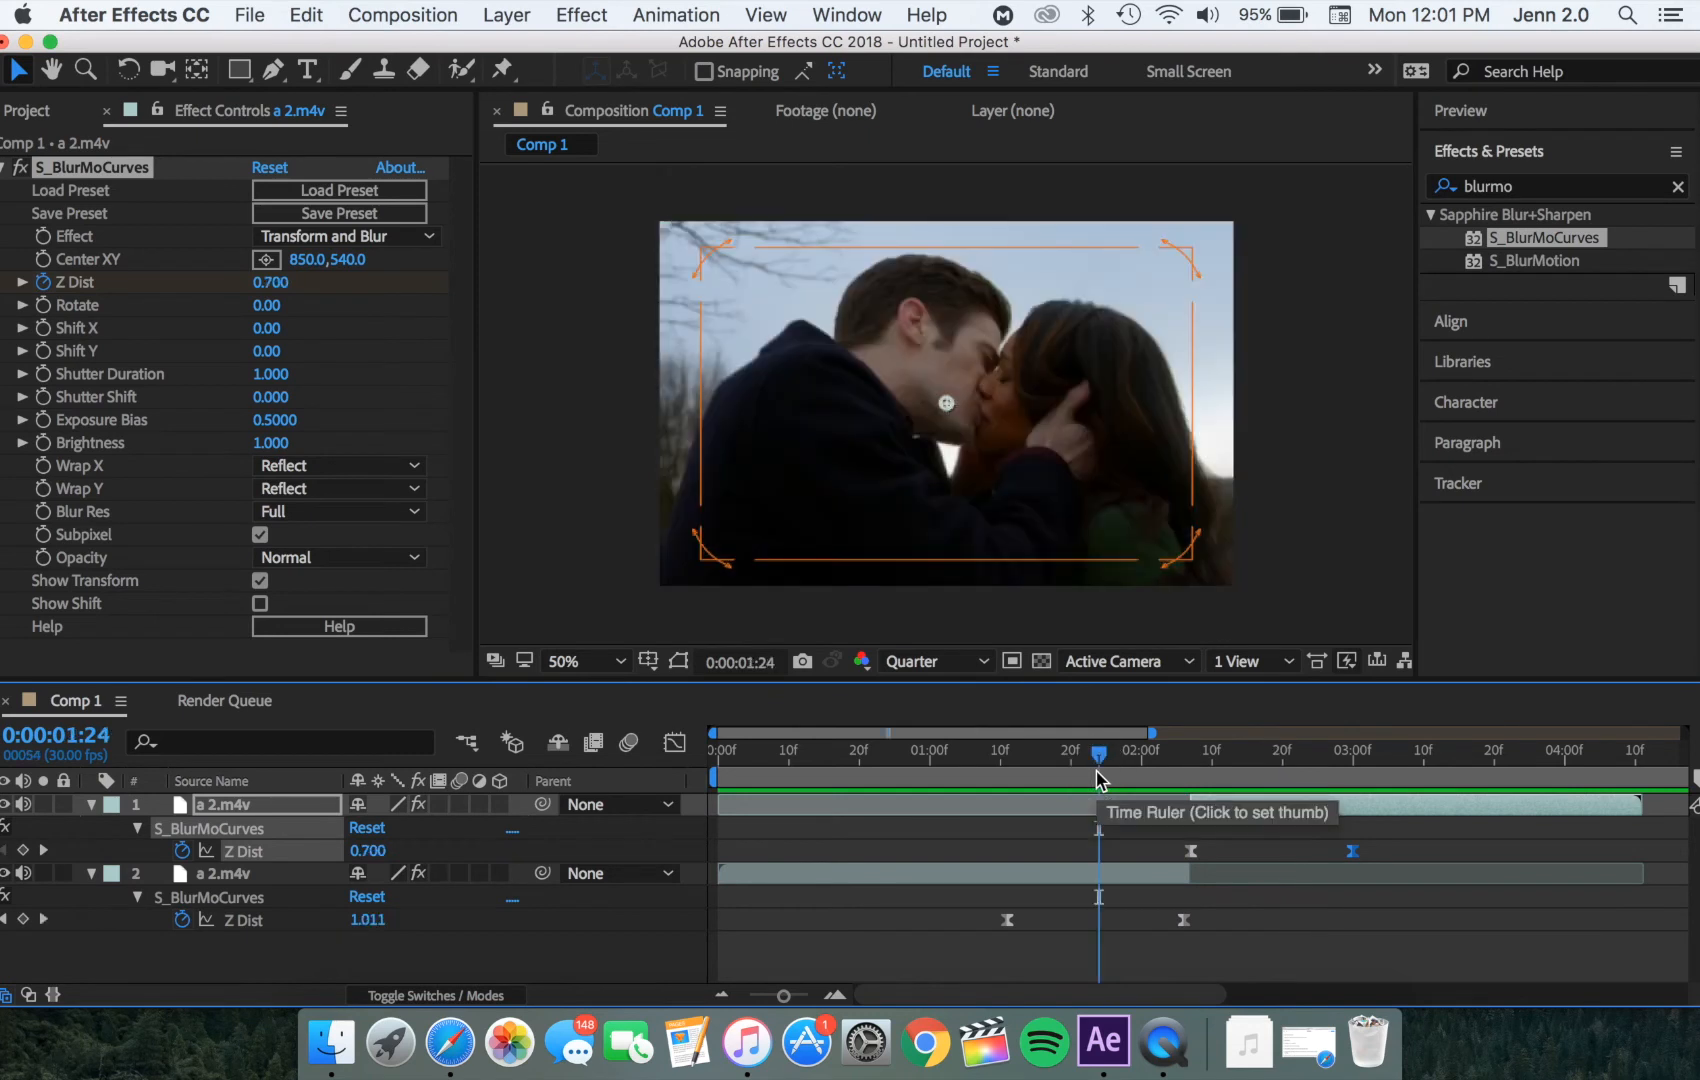
Step: Extend the last keyframe's handle further down on the first clip's Z Dist value graph to steepen its final rise
left_click_drag(976, 896, 1225, 958)
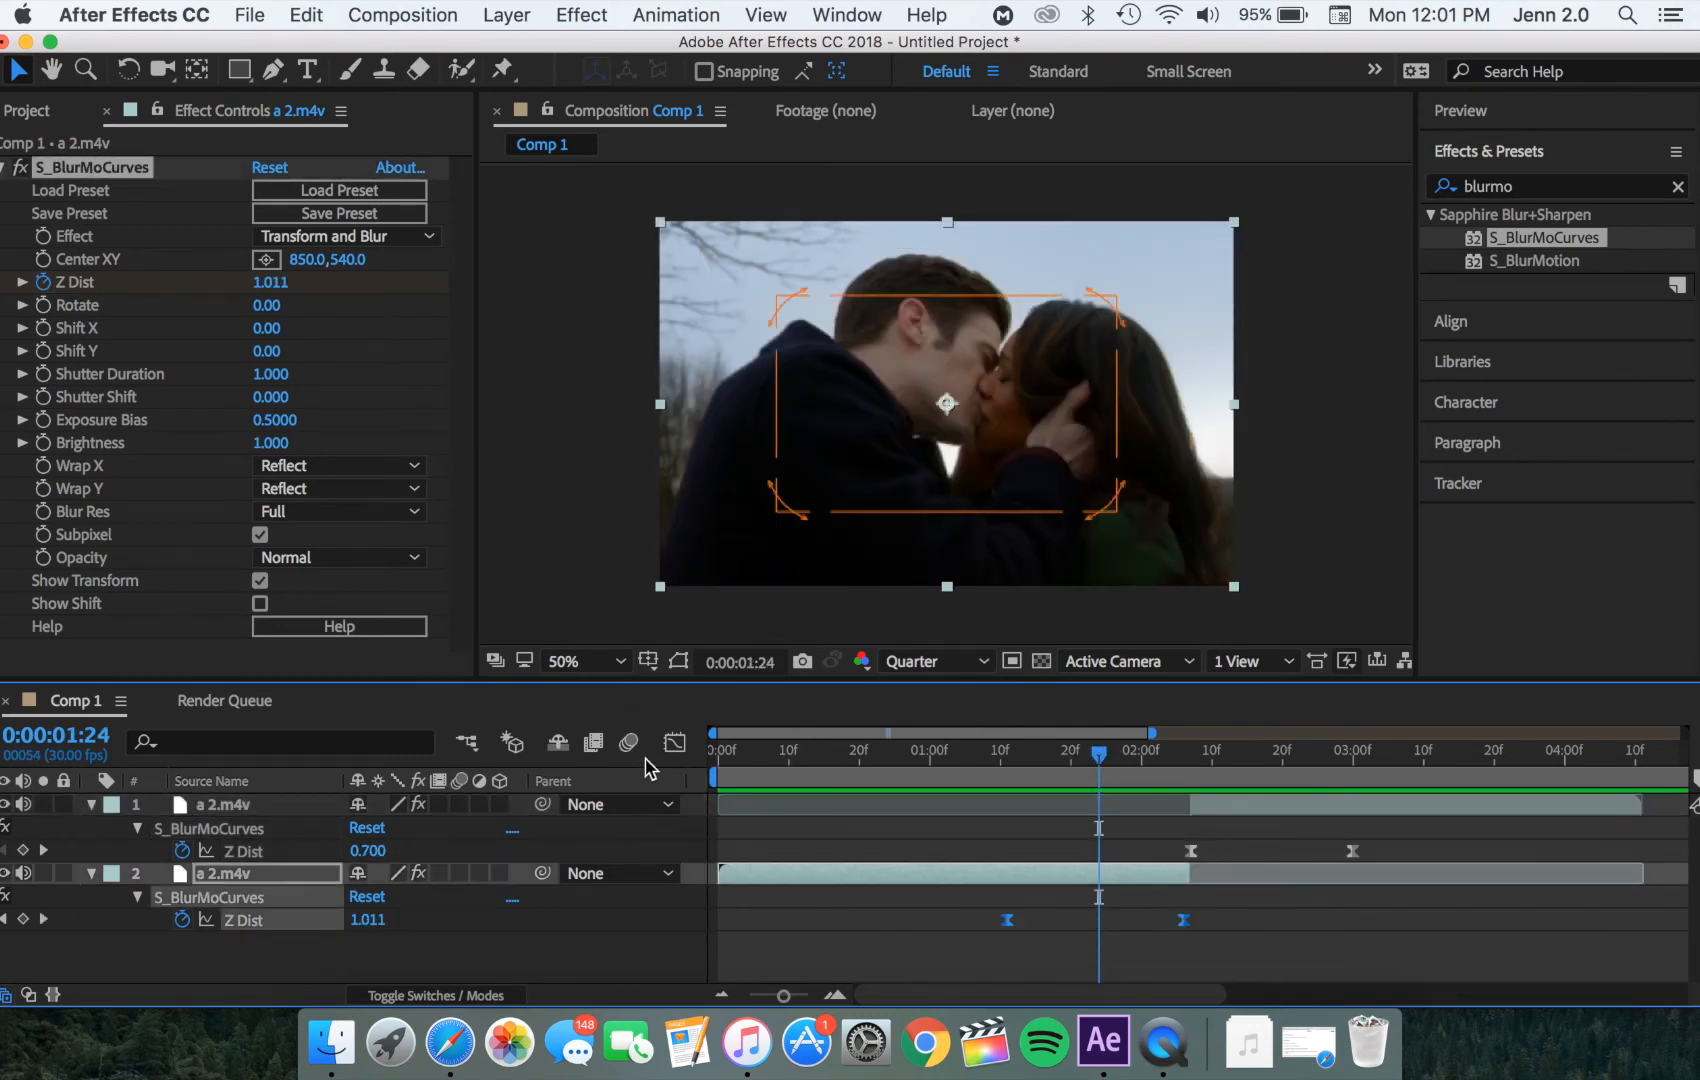
left_click(674, 748)
left_click(1007, 930)
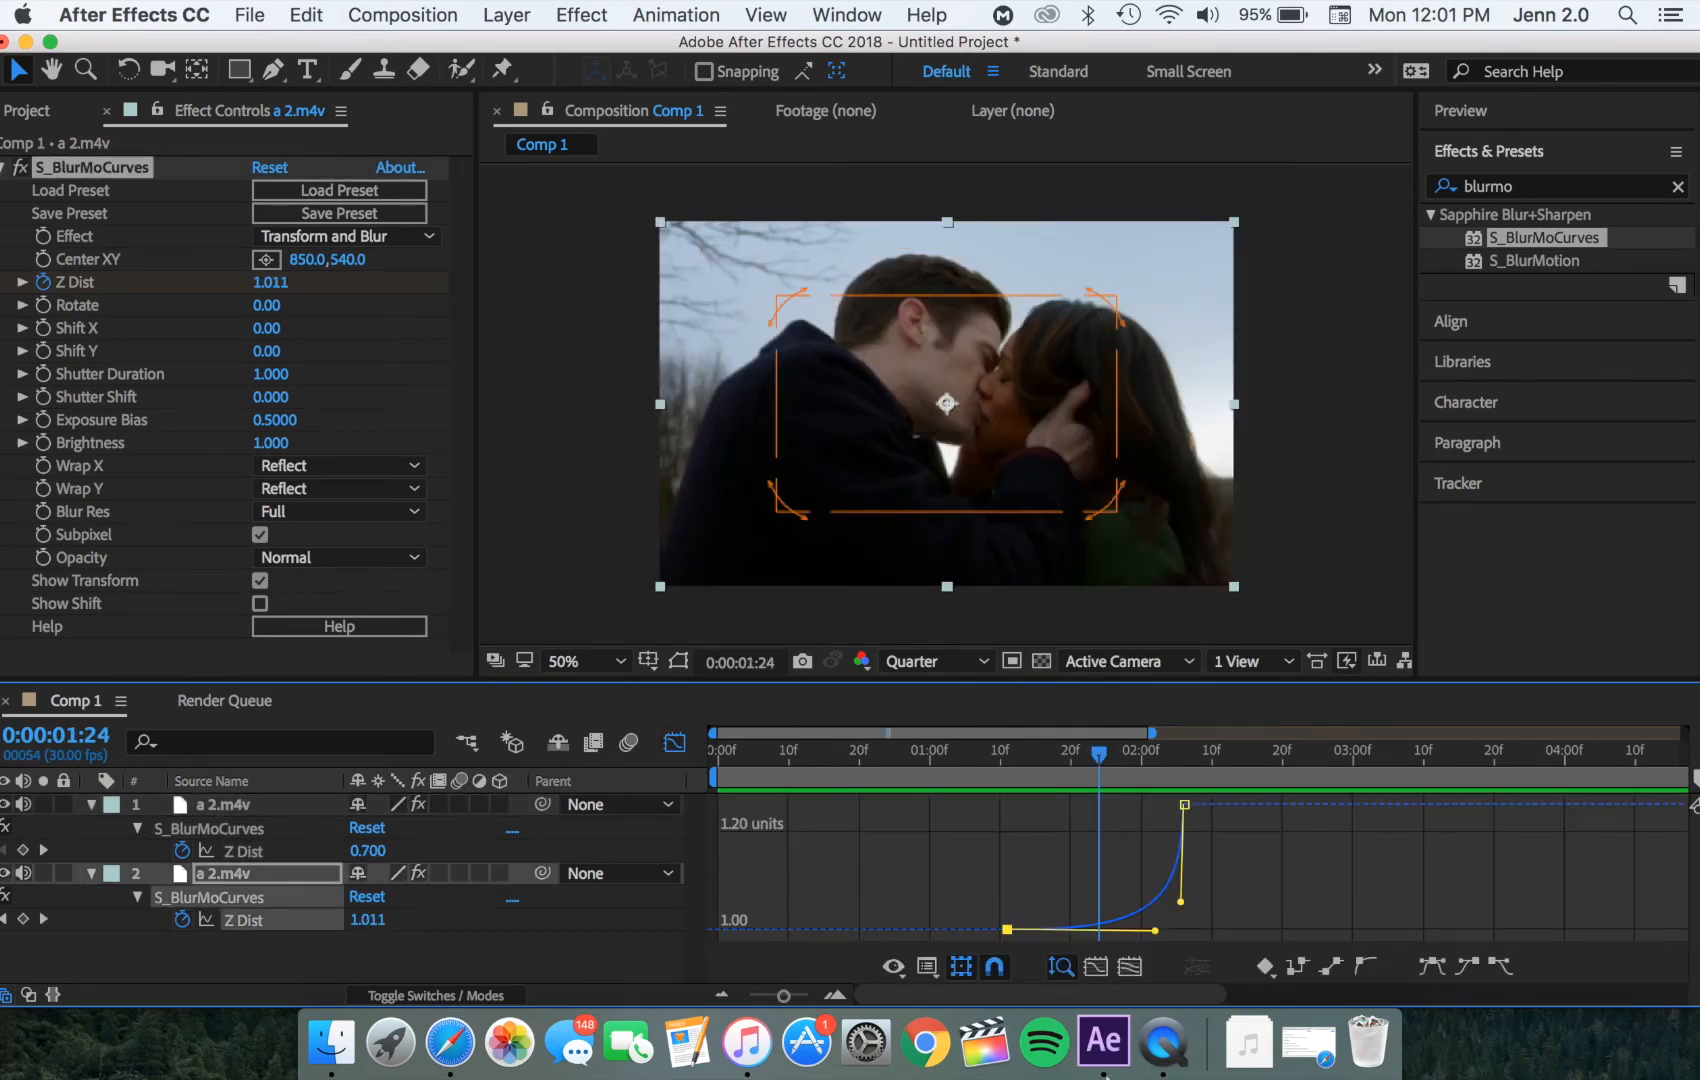
left_click(1180, 904)
left_click_drag(1180, 904, 1183, 968)
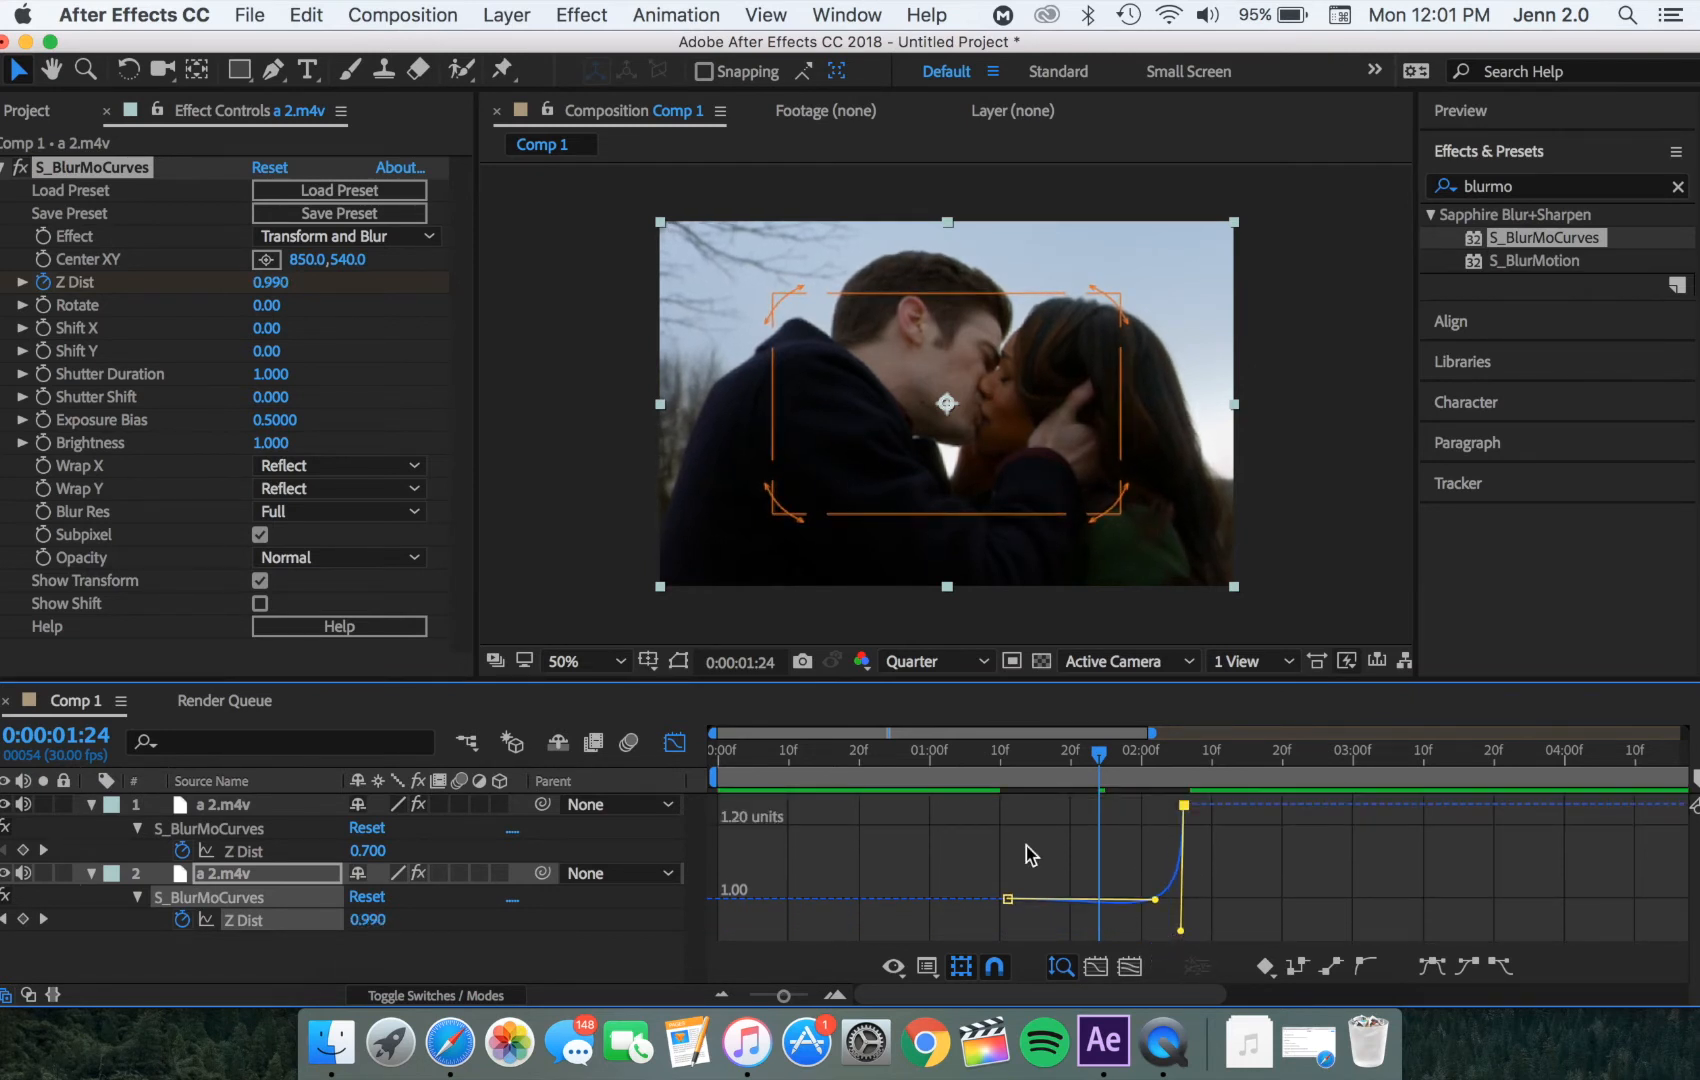
Step: Preview the transition with the steeper first-clip curve and scrub up to 0:00:02:00
left_click(805, 760)
key("space")
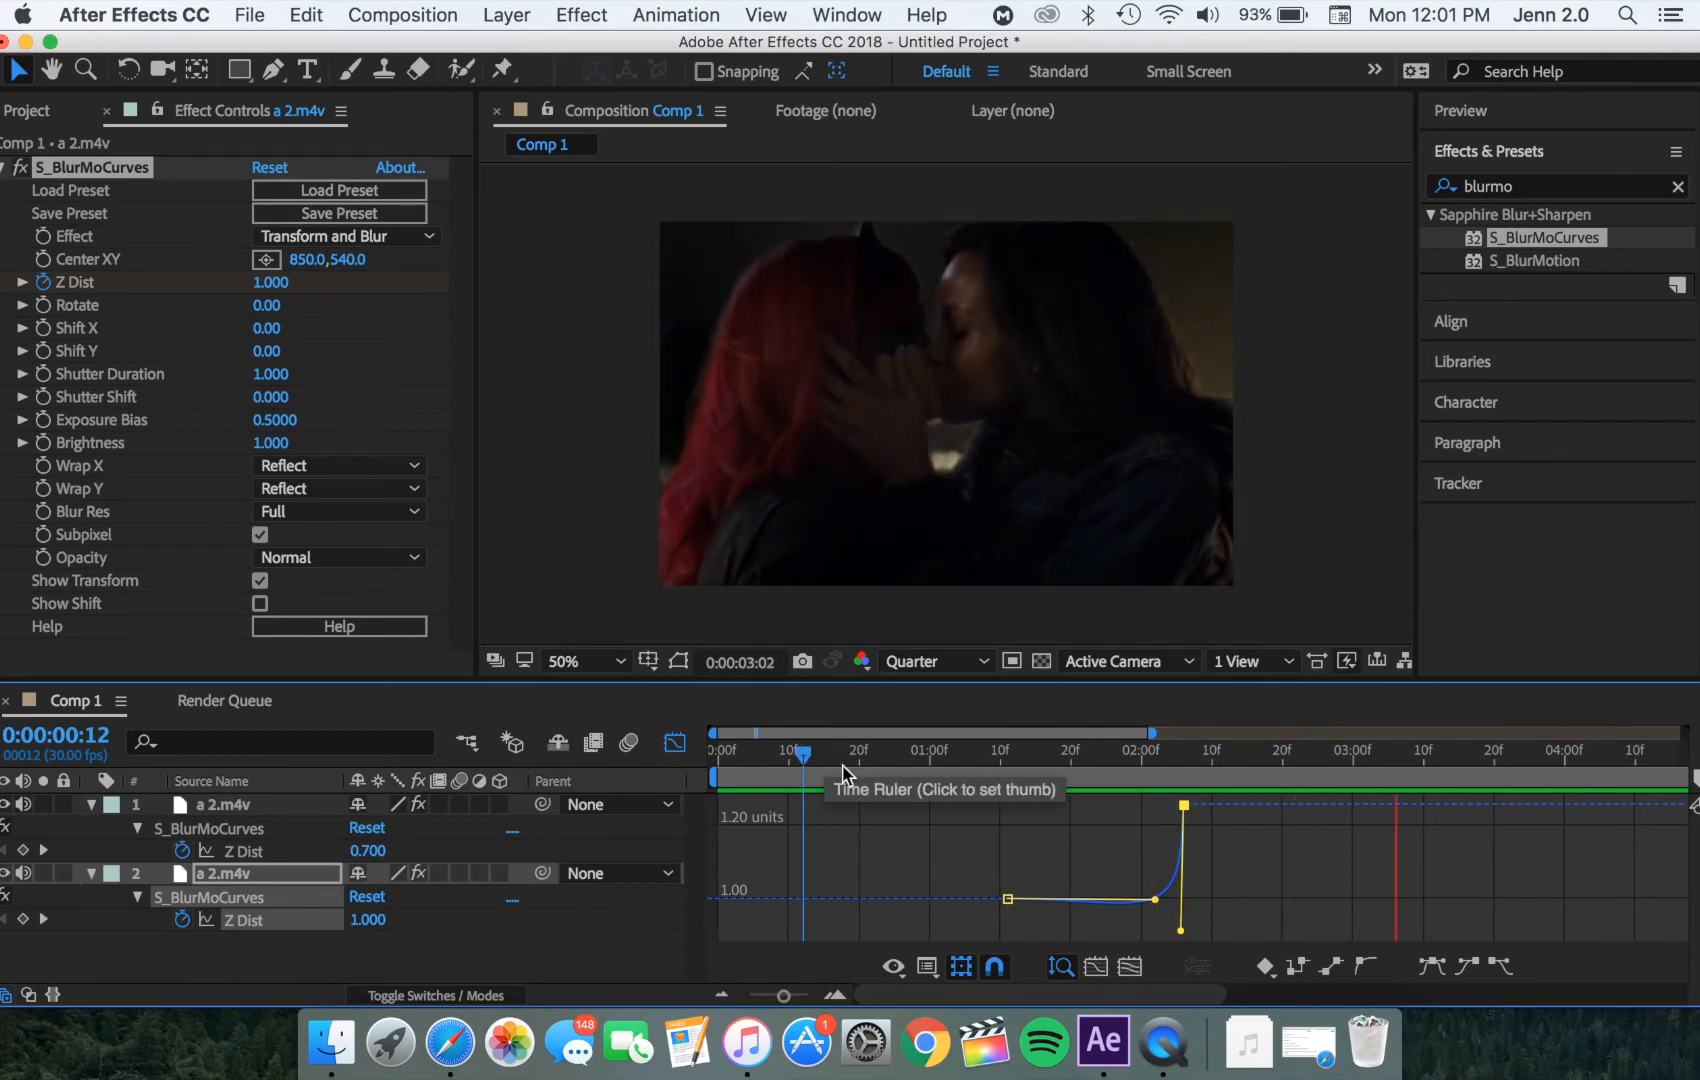
left_click(842, 770)
key("space")
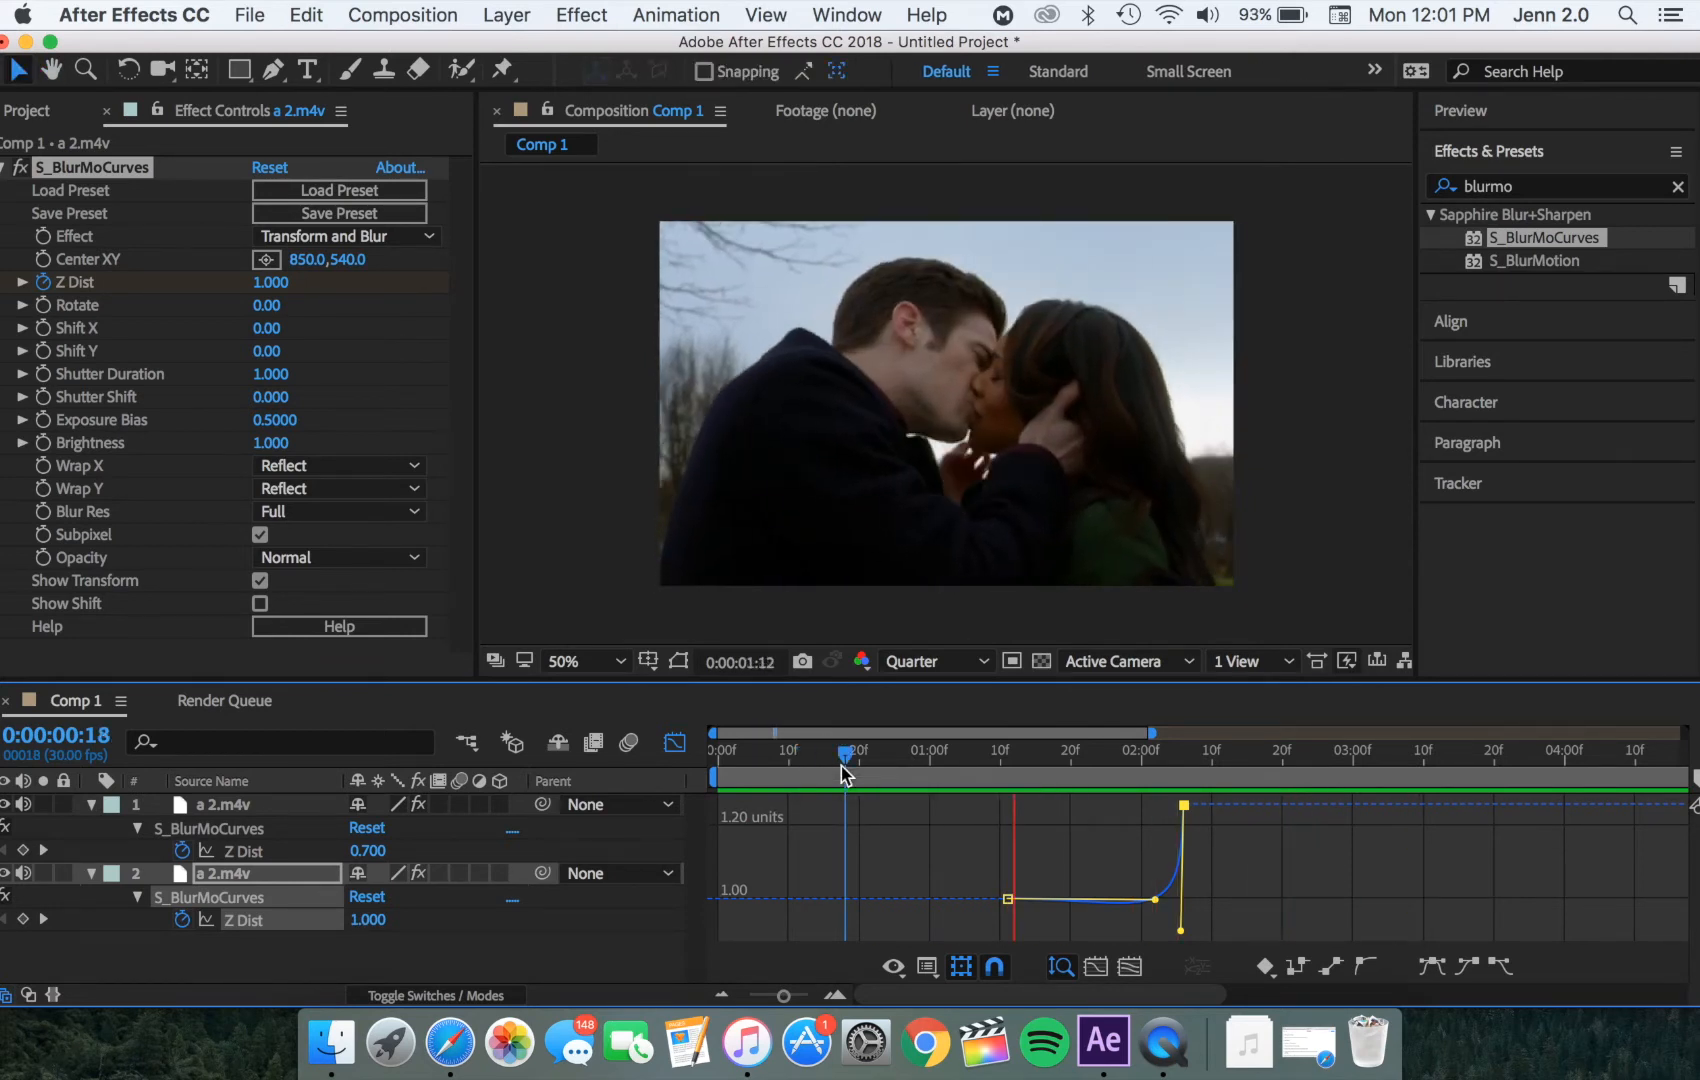
key("space")
left_click(987, 772)
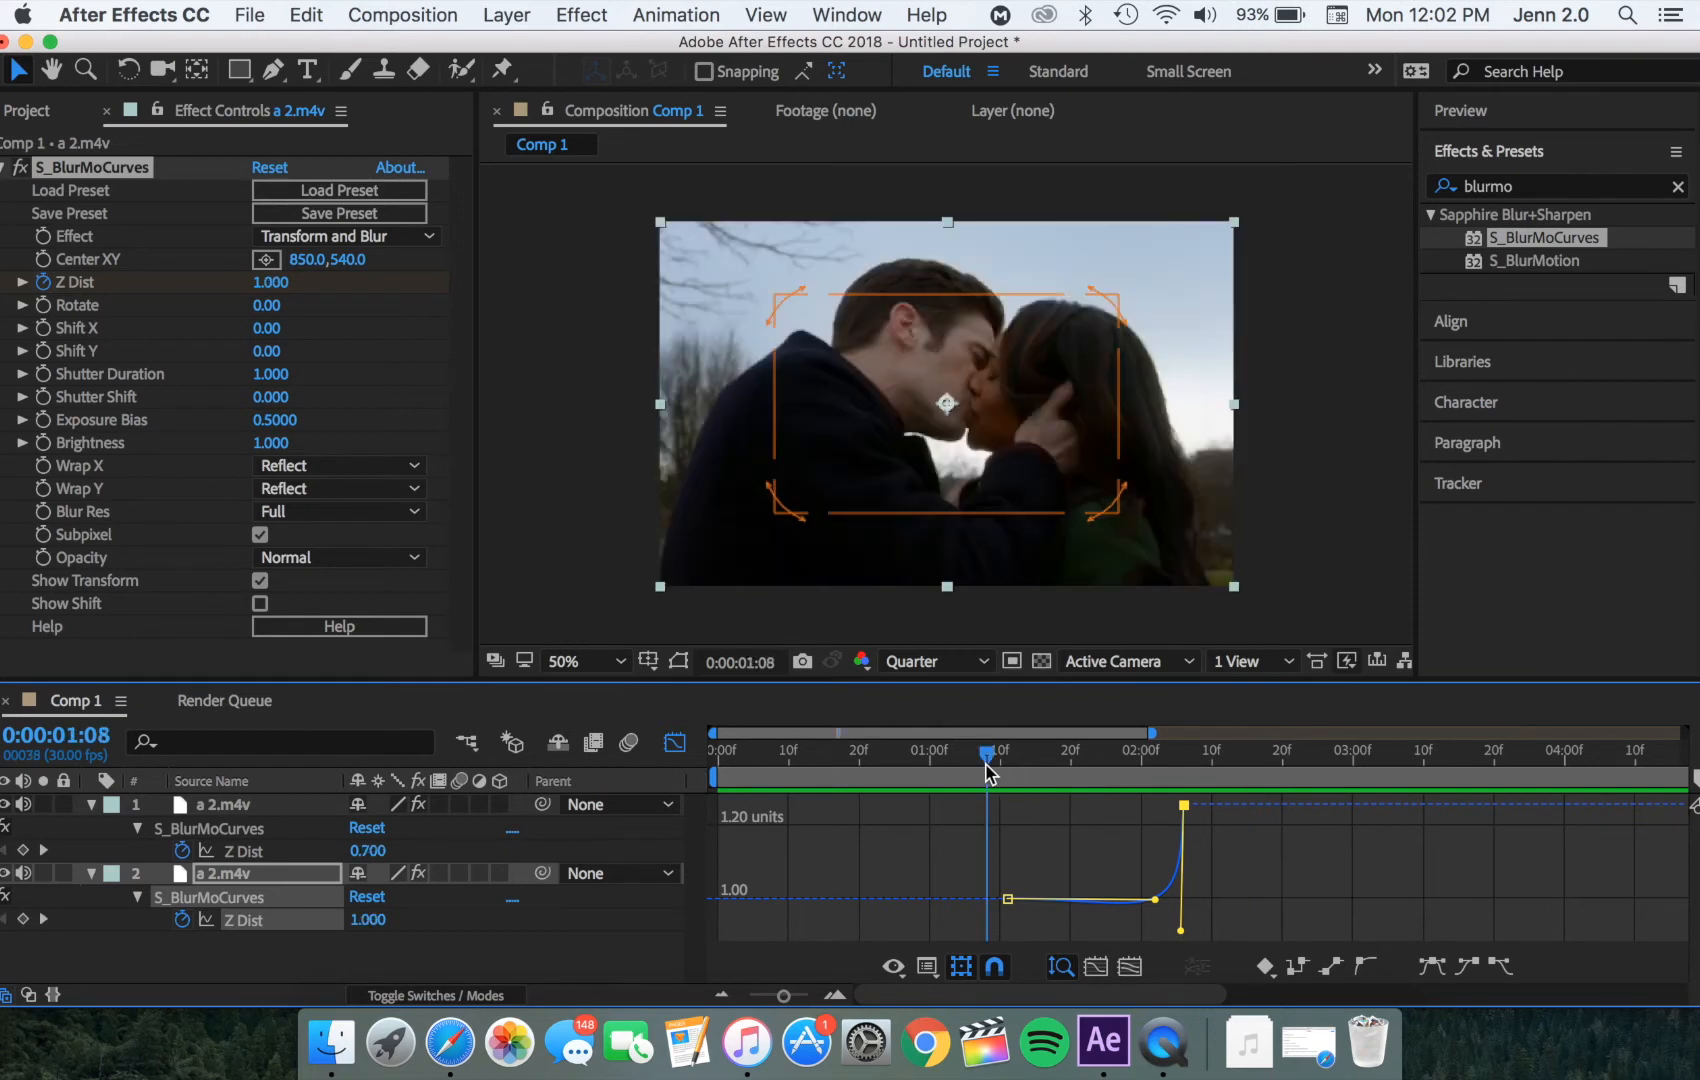
left_click_drag(985, 755, 1137, 810)
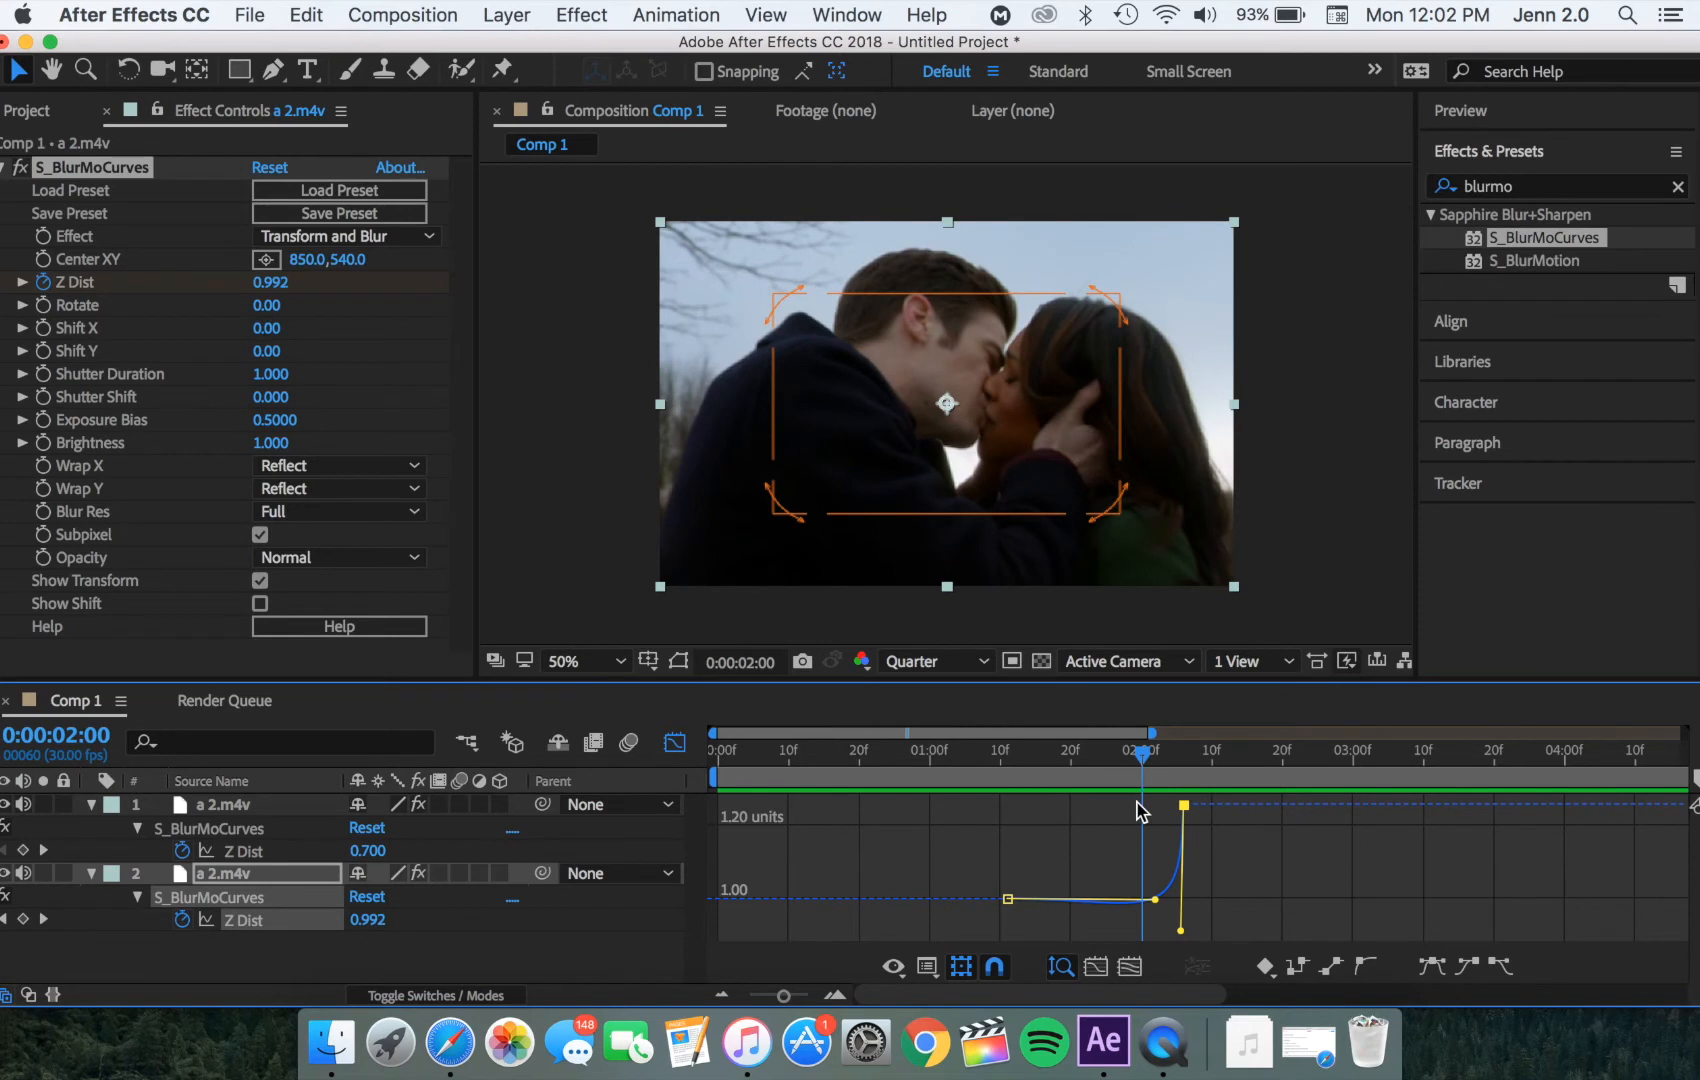
Step: Move the first clip's last Z Dist keyframe to 0:00:02:07, in line with the cut to the second clip
left_click(673, 743)
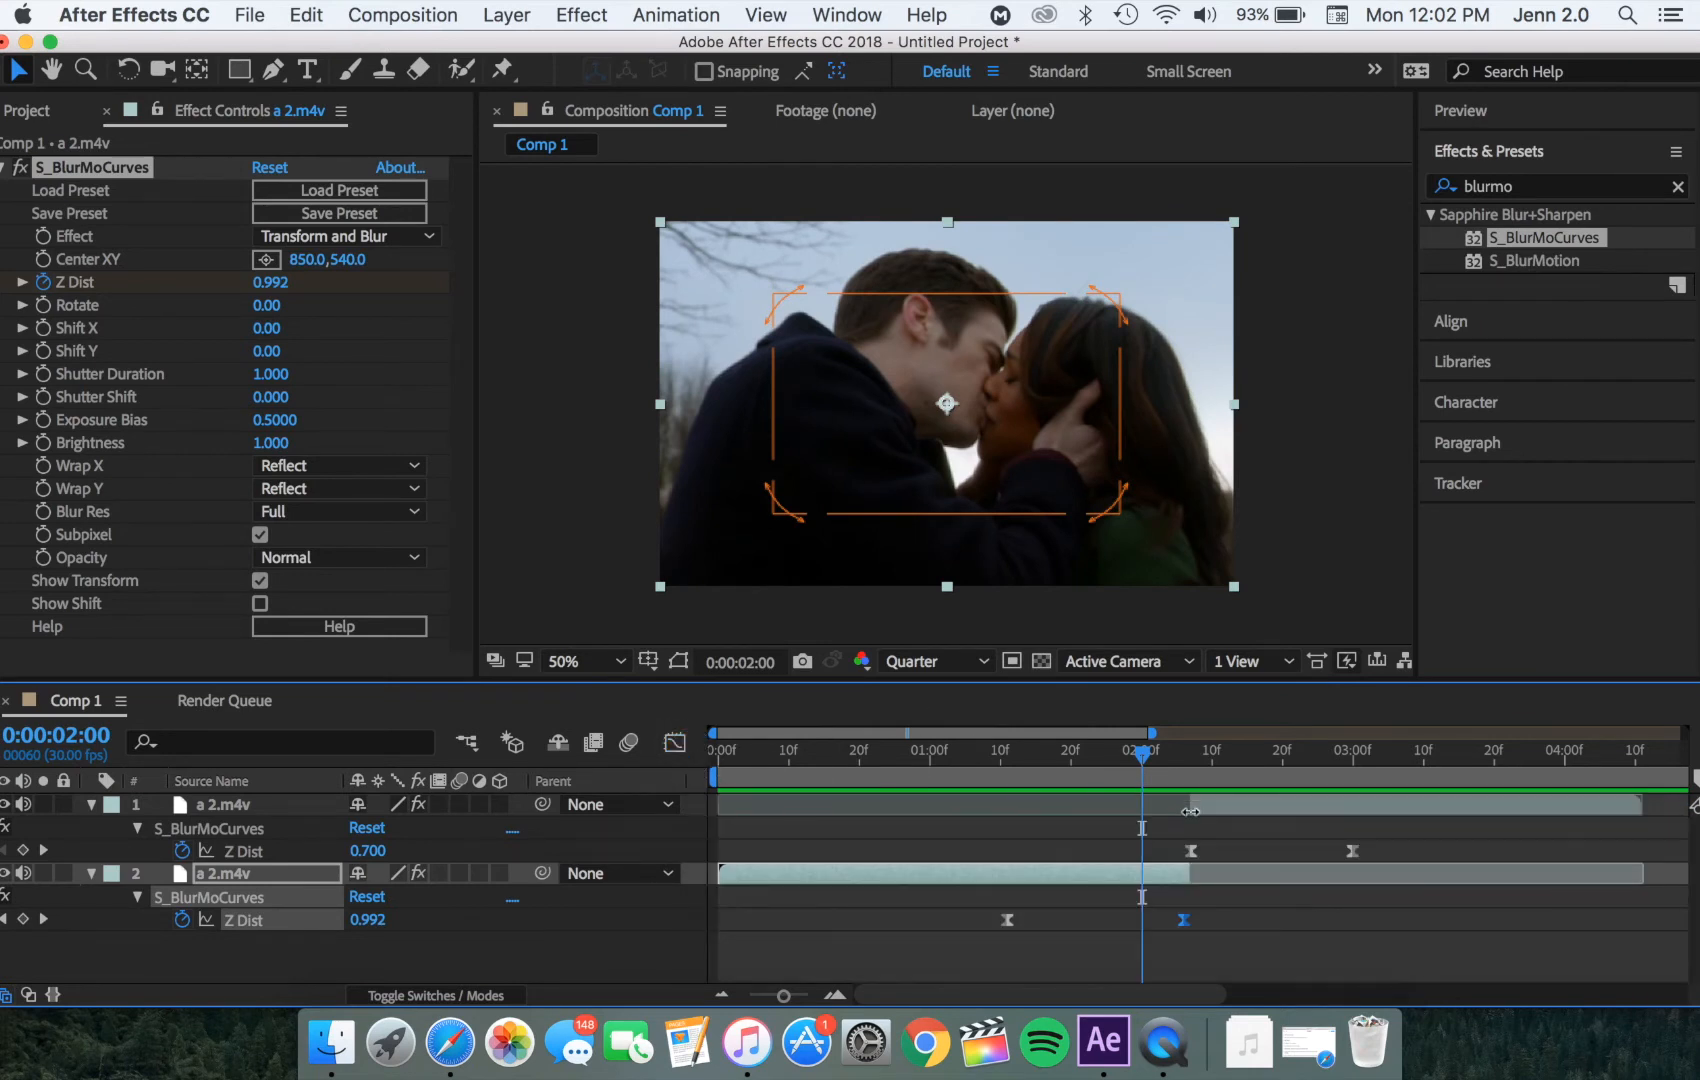
left_click_drag(1145, 755, 1187, 774)
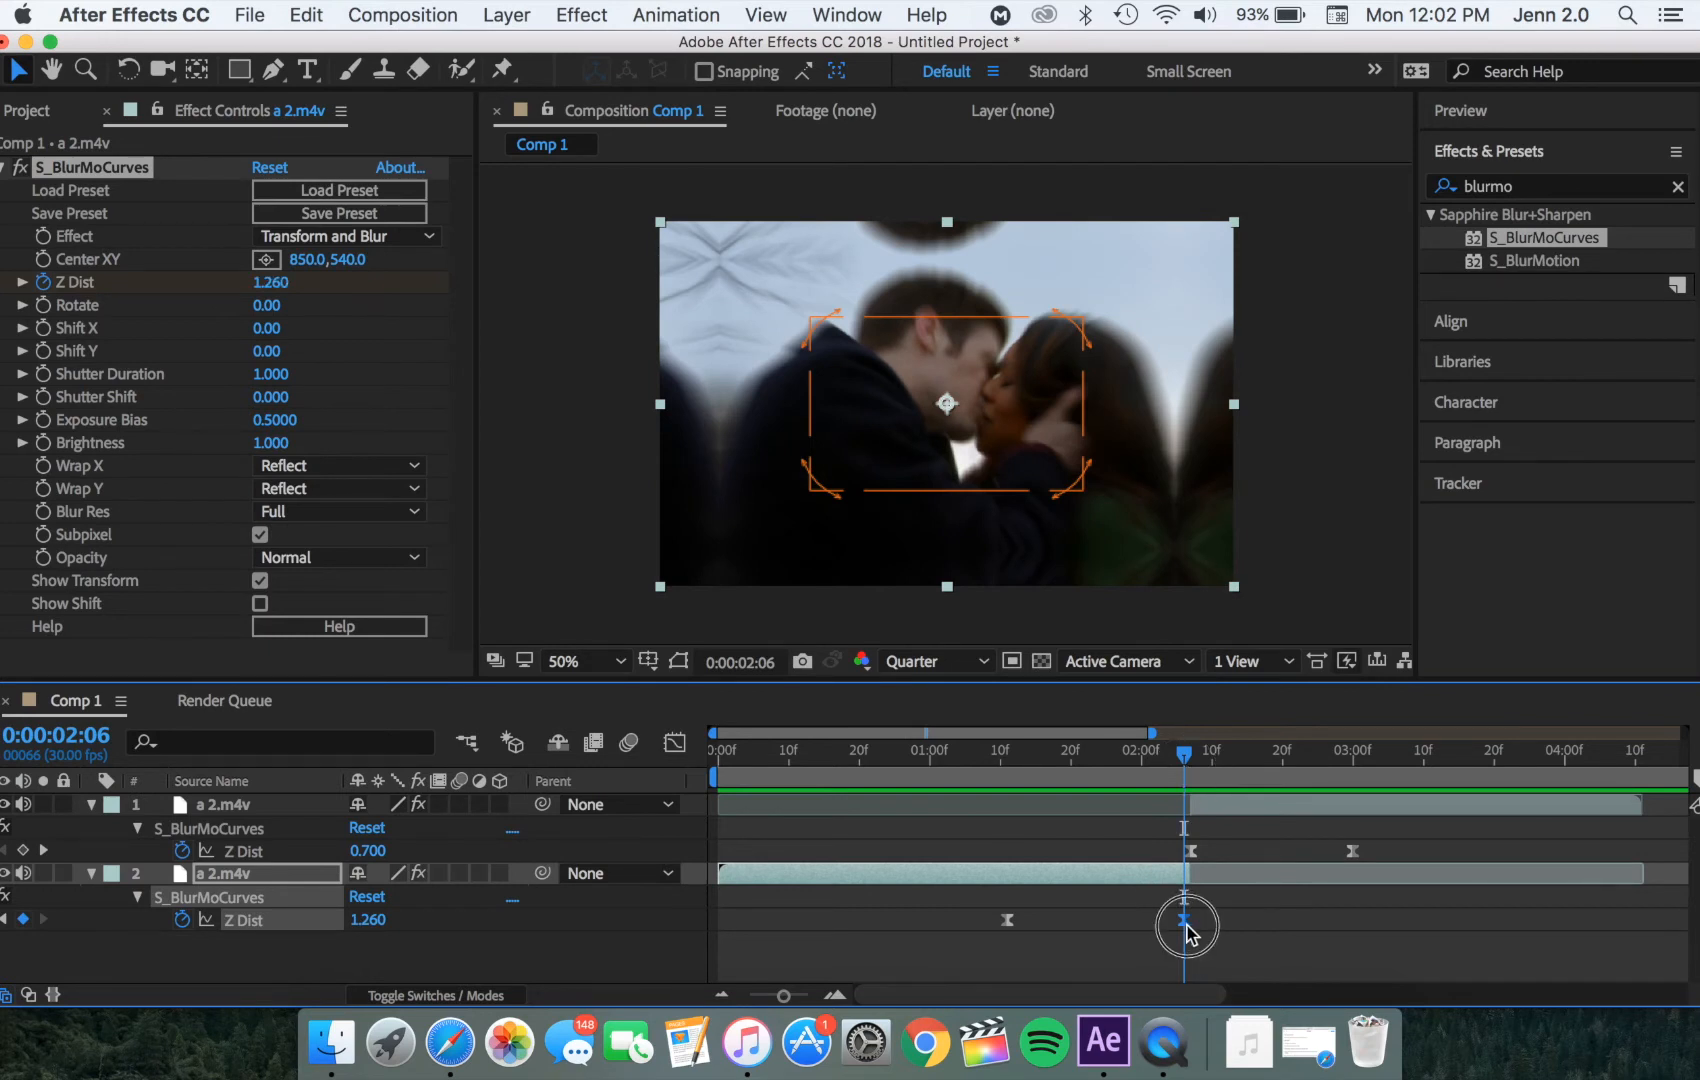
left_click_drag(1187, 930, 1191, 924)
Step: Play the transition from 0:00:01:05 and inspect the frame just before the cut
left_click(965, 757)
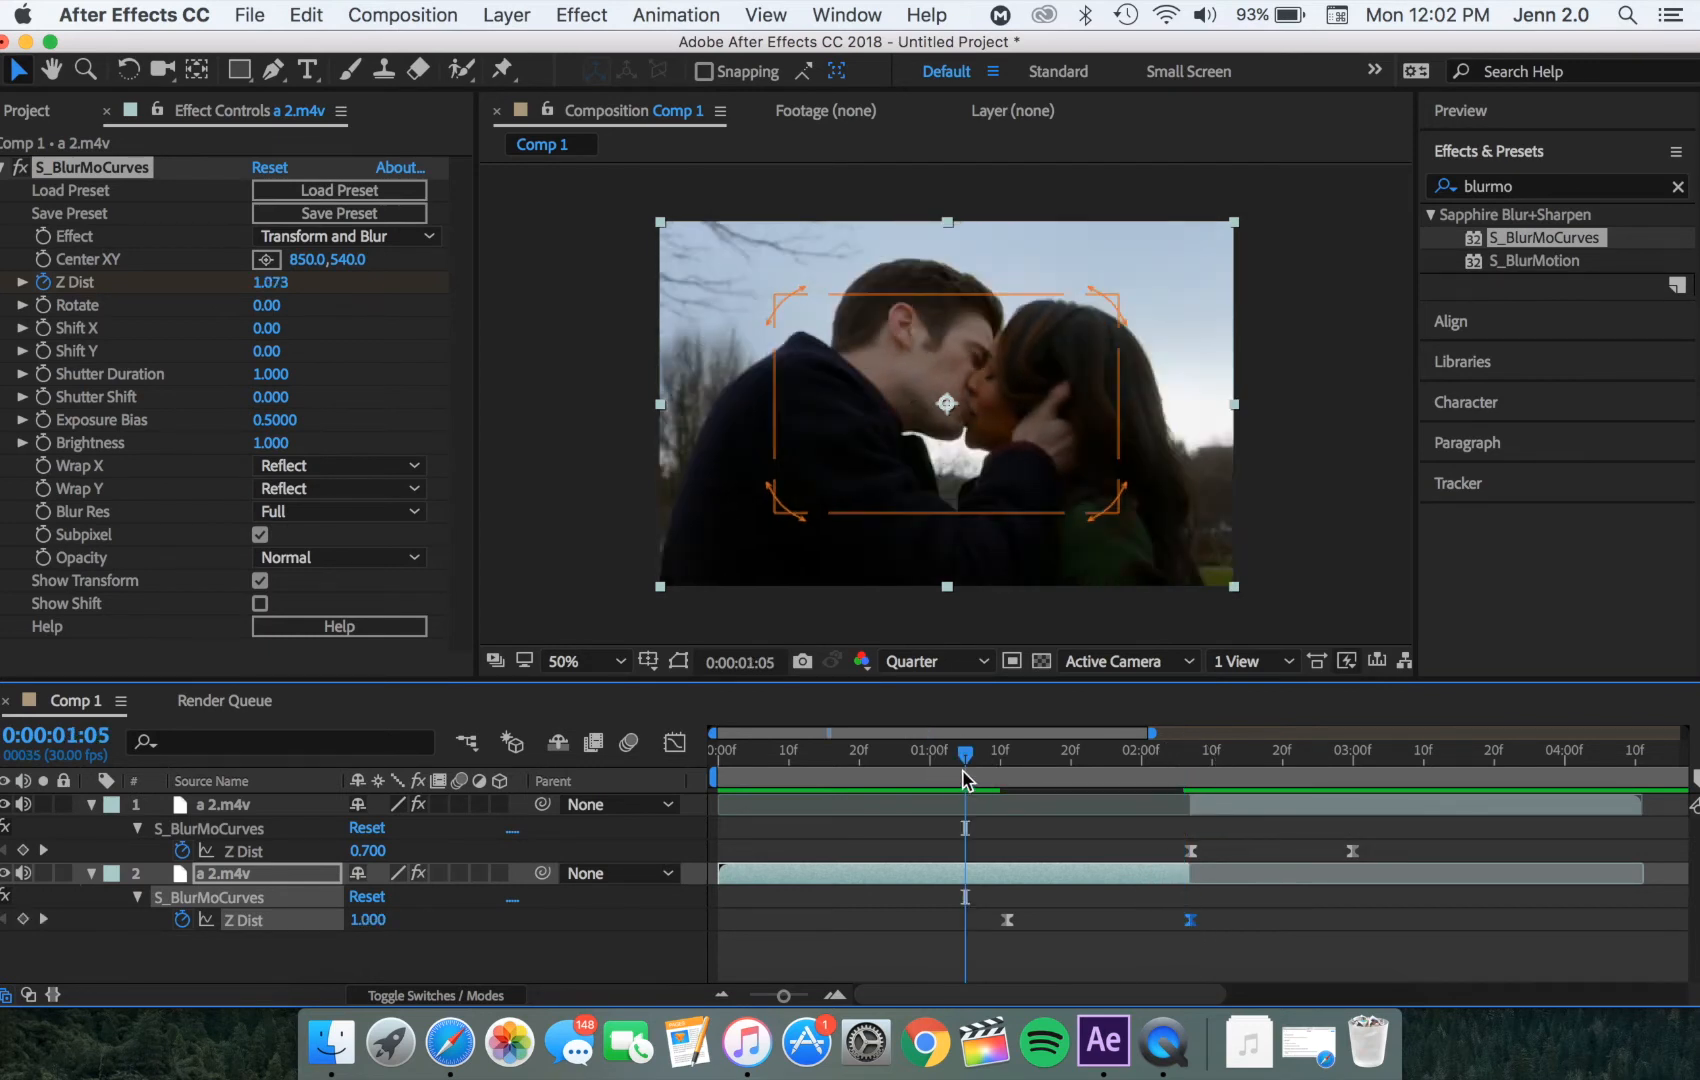
key("space")
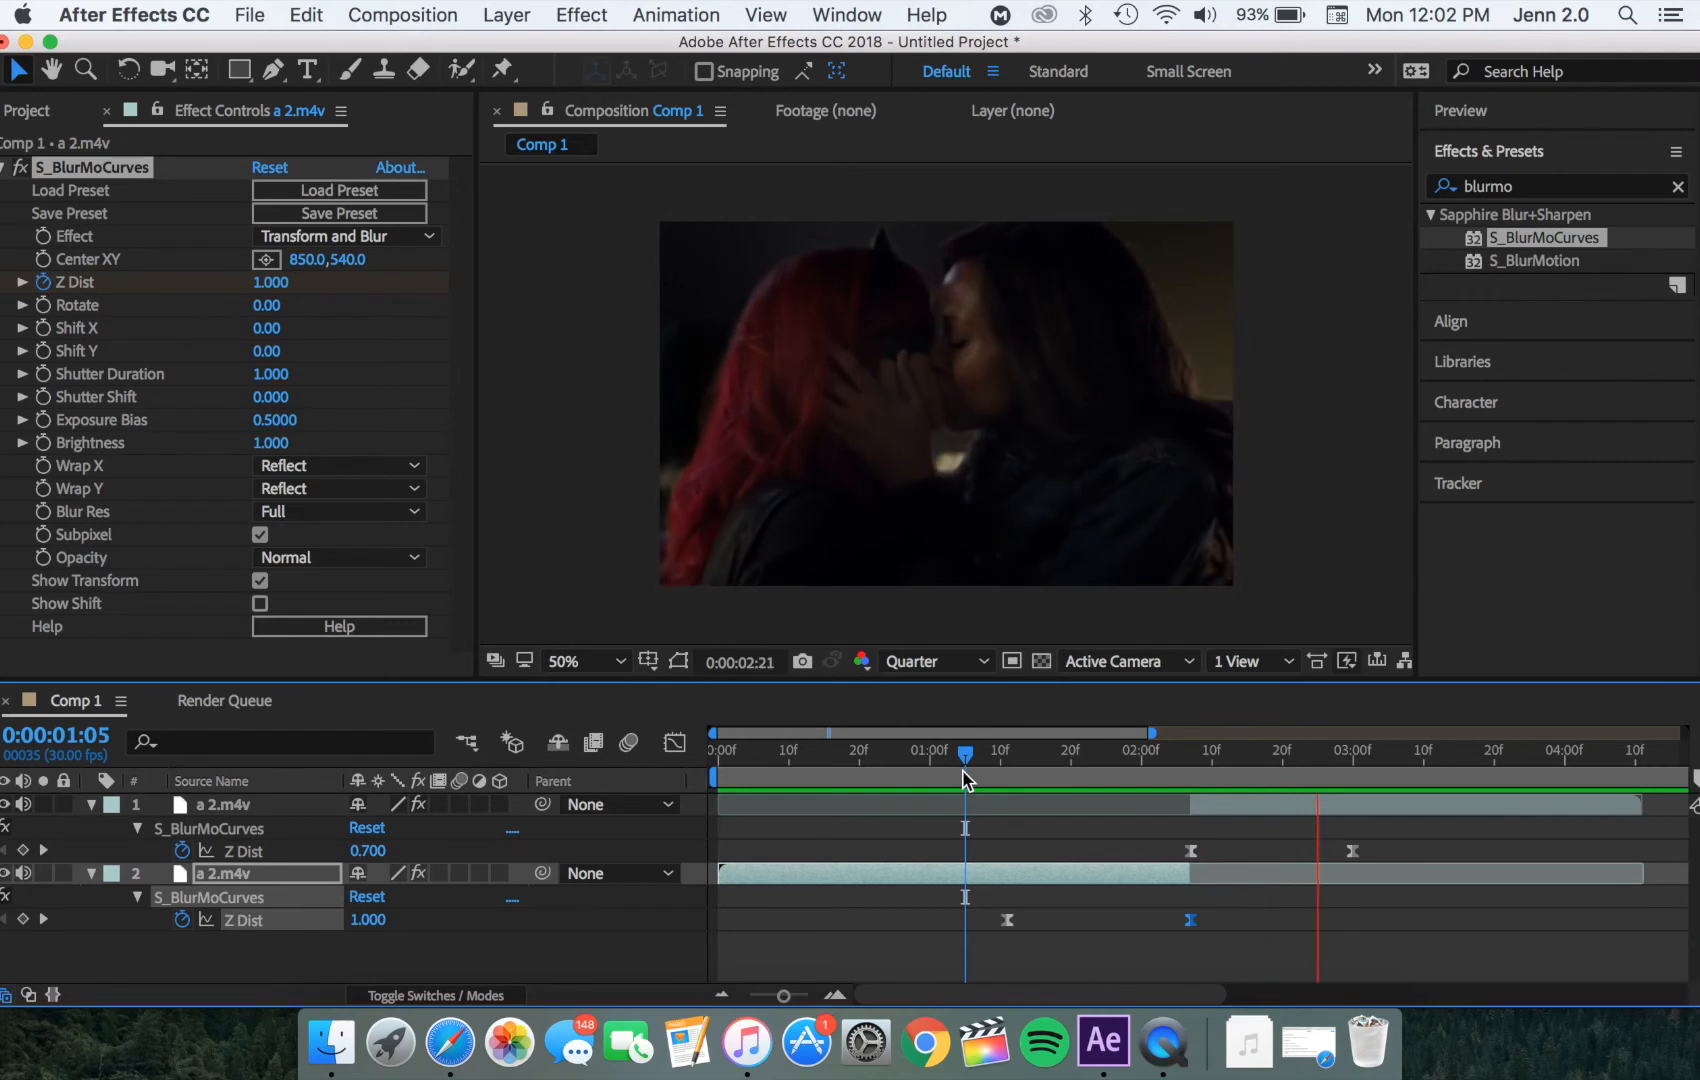
key("space")
left_click(1182, 760)
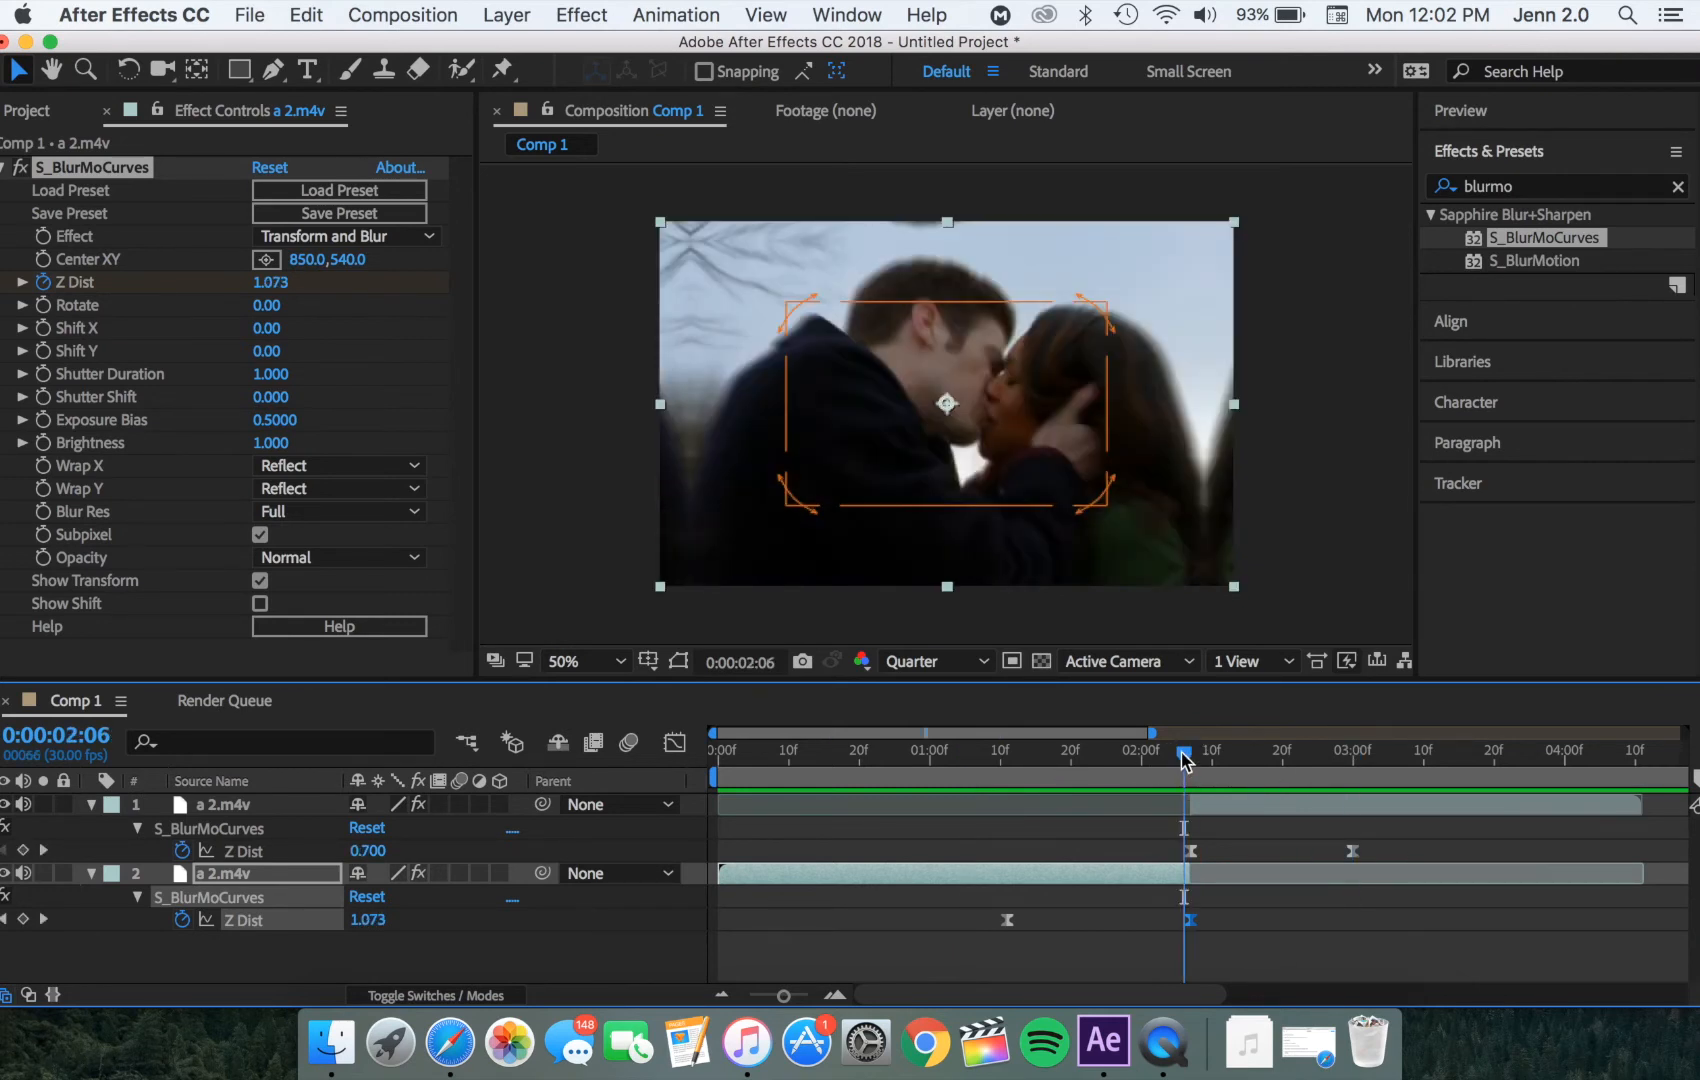
left_click(1184, 760)
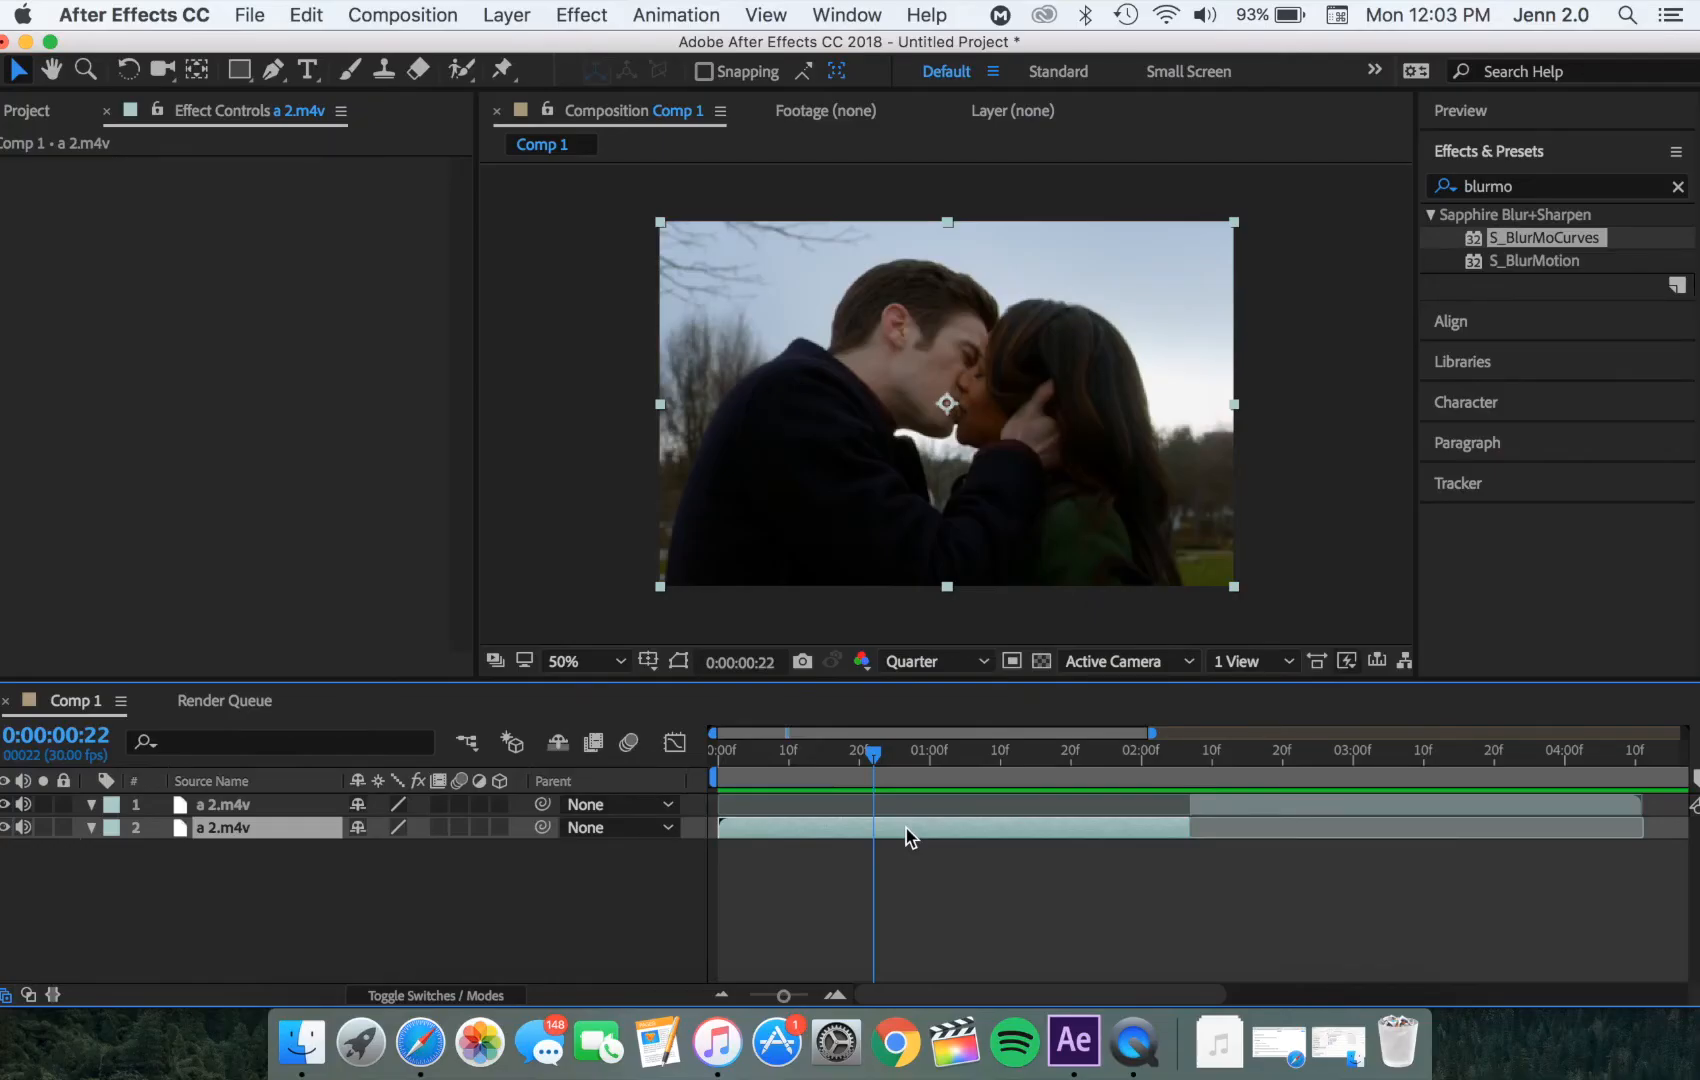
Step: Apply the S_BlurMoCurves effect to both clips
double_click(1573, 242)
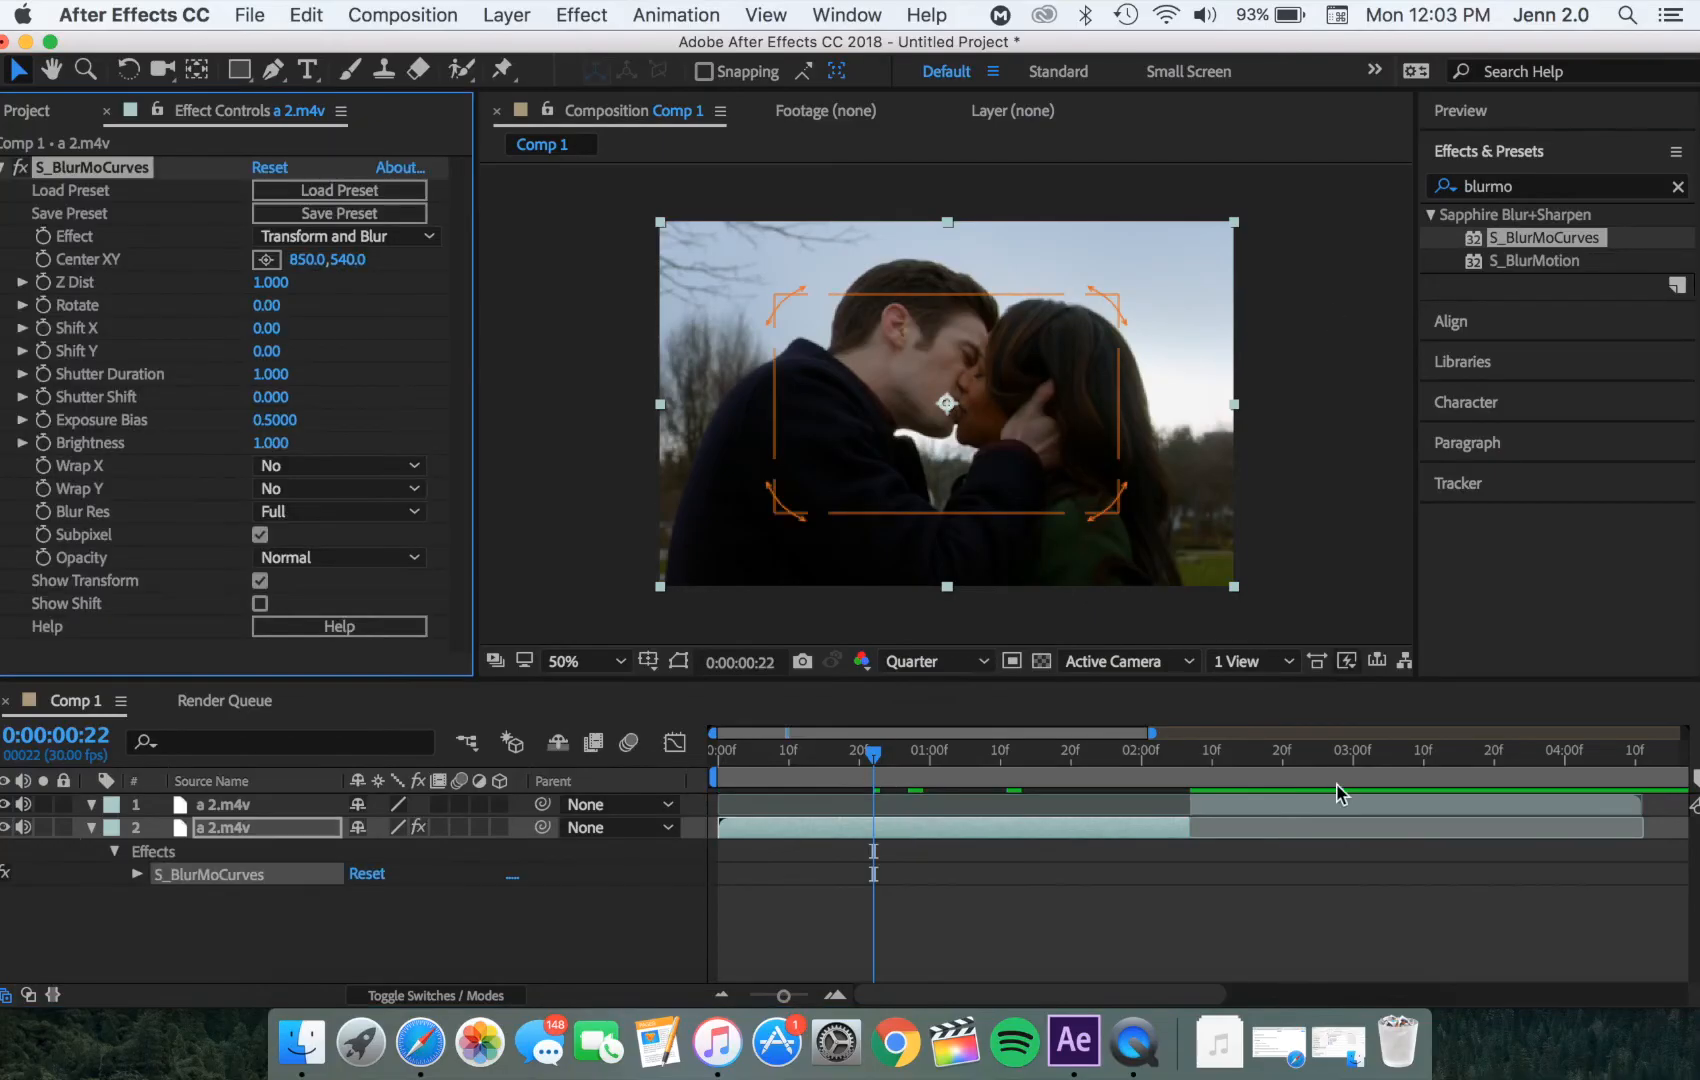
left_click(1338, 804)
double_click(1553, 234)
Step: Set Wrap X and Wrap Y to Reflect in S_BlurMoCurves on both clips
left_click(330, 489)
left_click(320, 564)
left_click(326, 467)
left_click(320, 542)
left_click(908, 880)
left_click(330, 489)
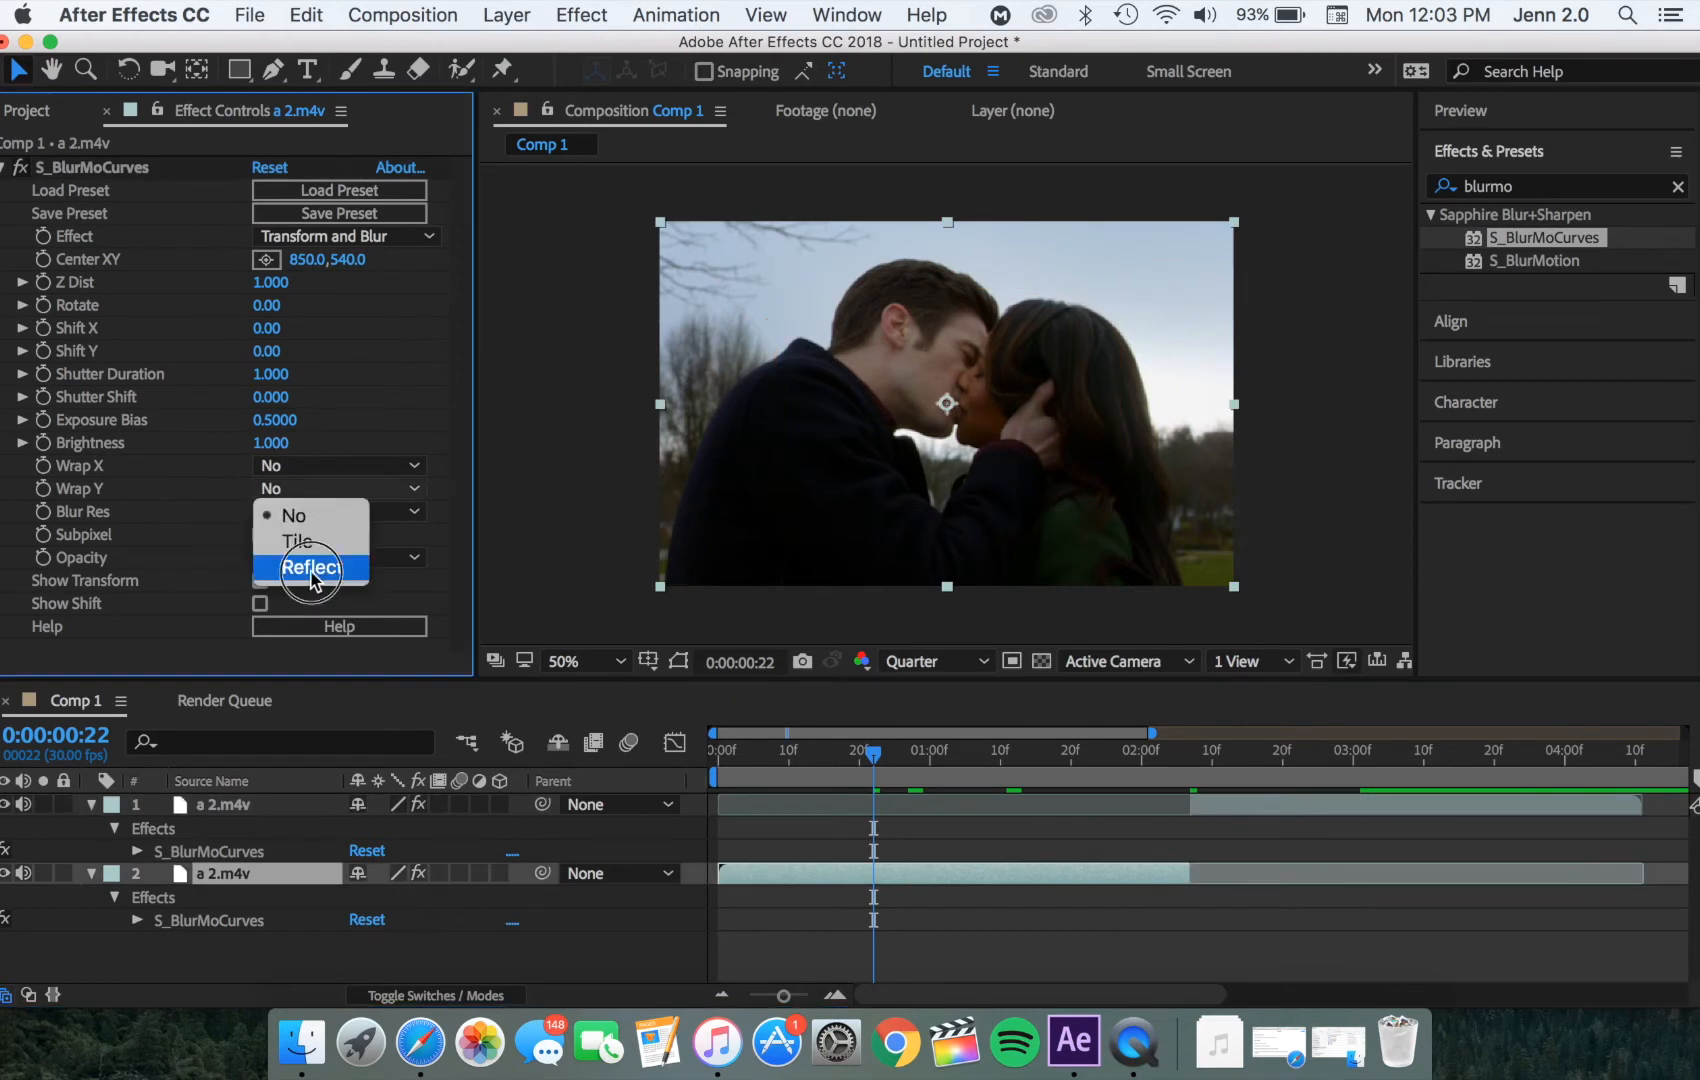
left_click(315, 564)
left_click(326, 467)
left_click(310, 552)
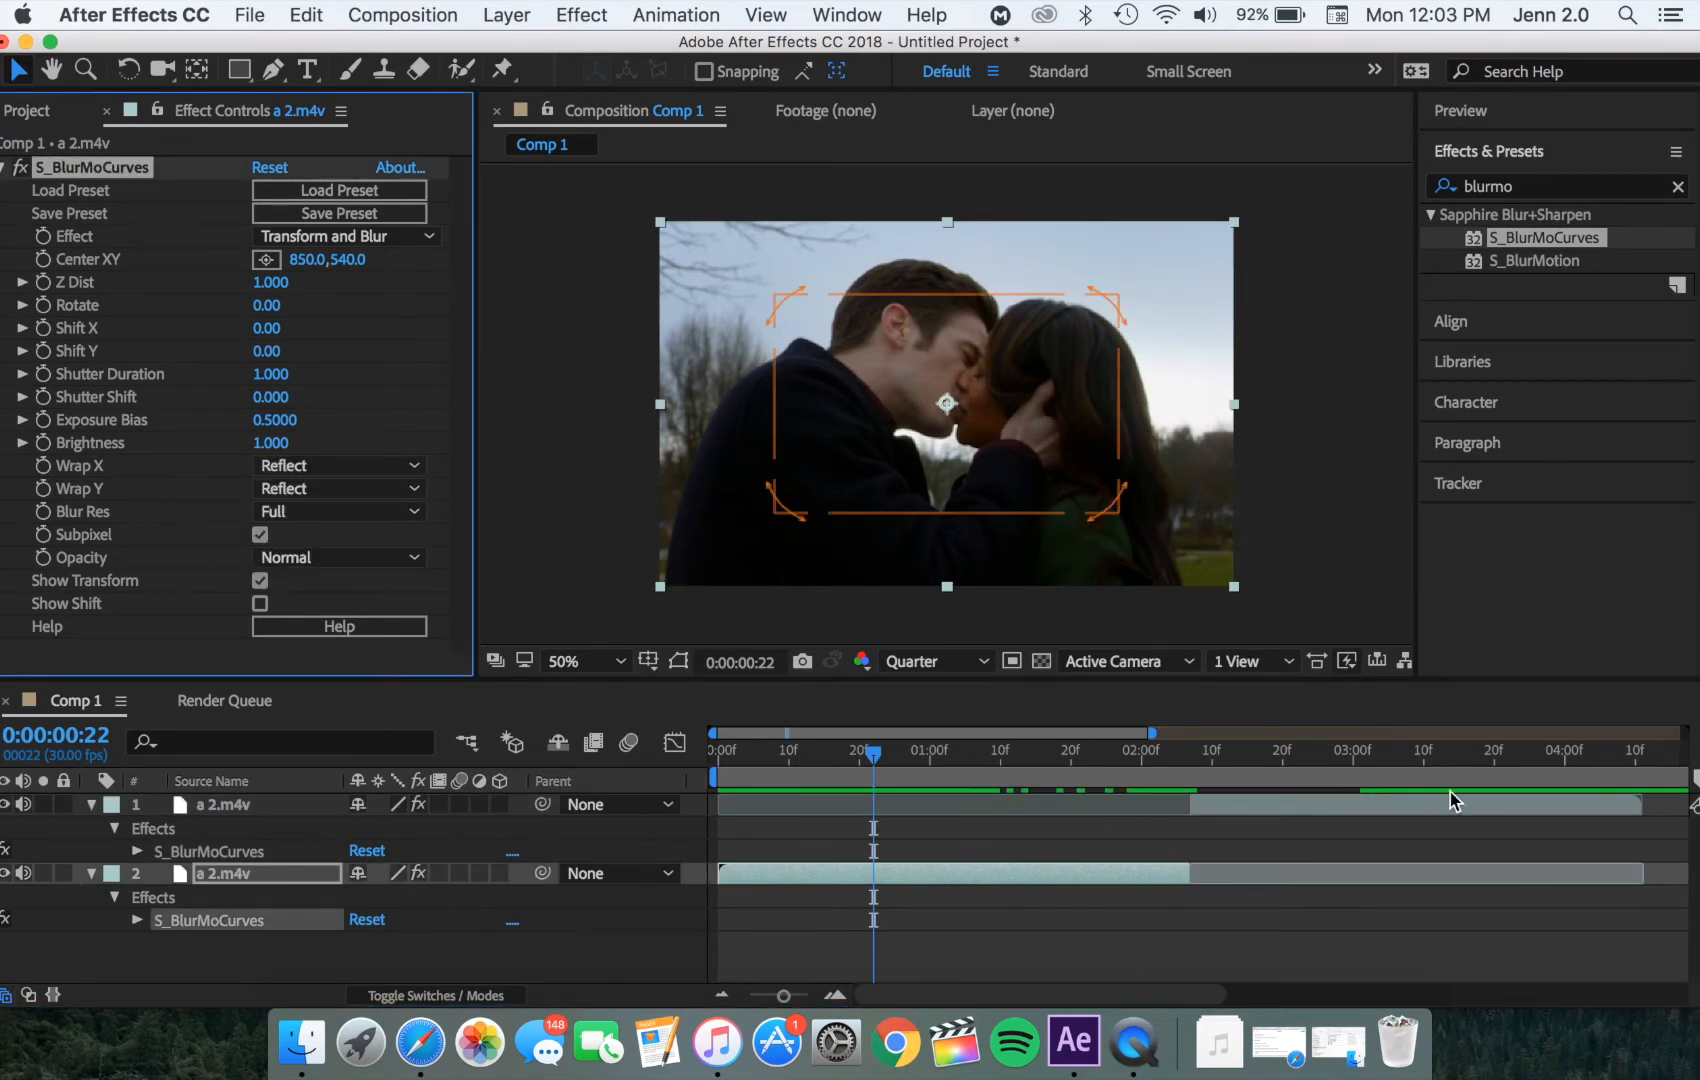
Step: Keyframe the first clip's Z Dist at 1.000 at 0:00:00:22 and at 0.620 at 0:00:02:06
left_click(930, 882)
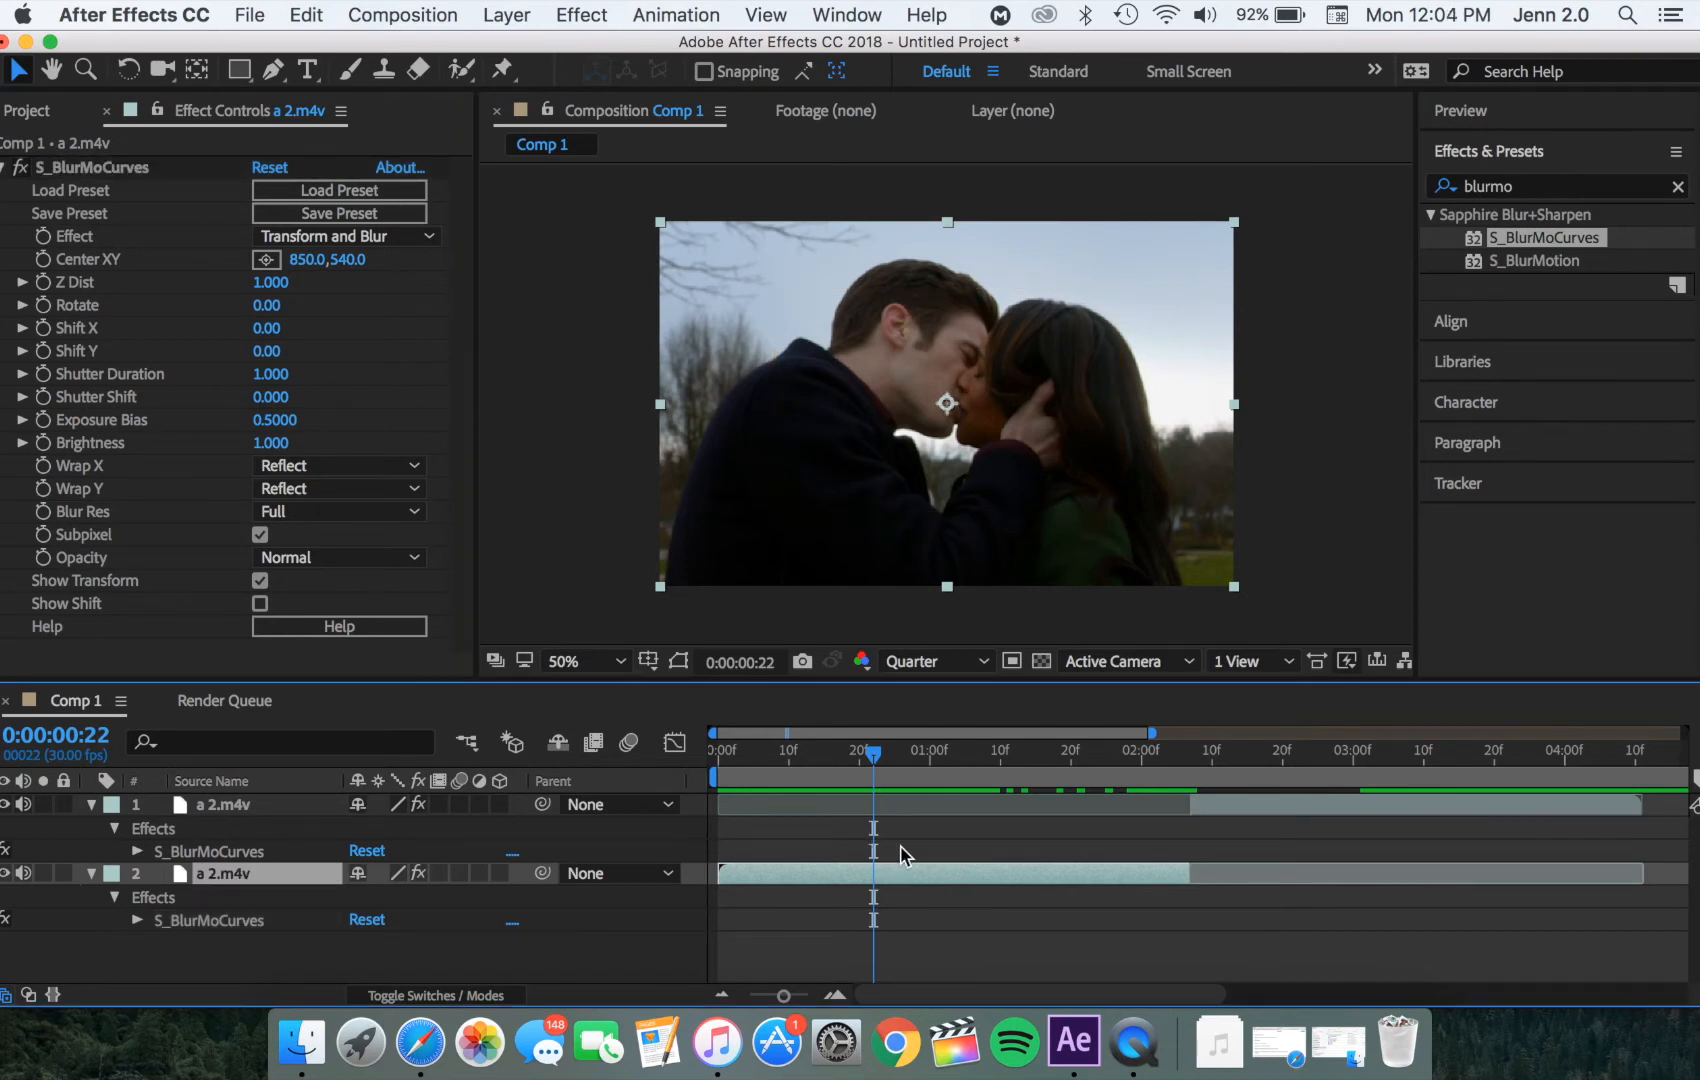
left_click(43, 288)
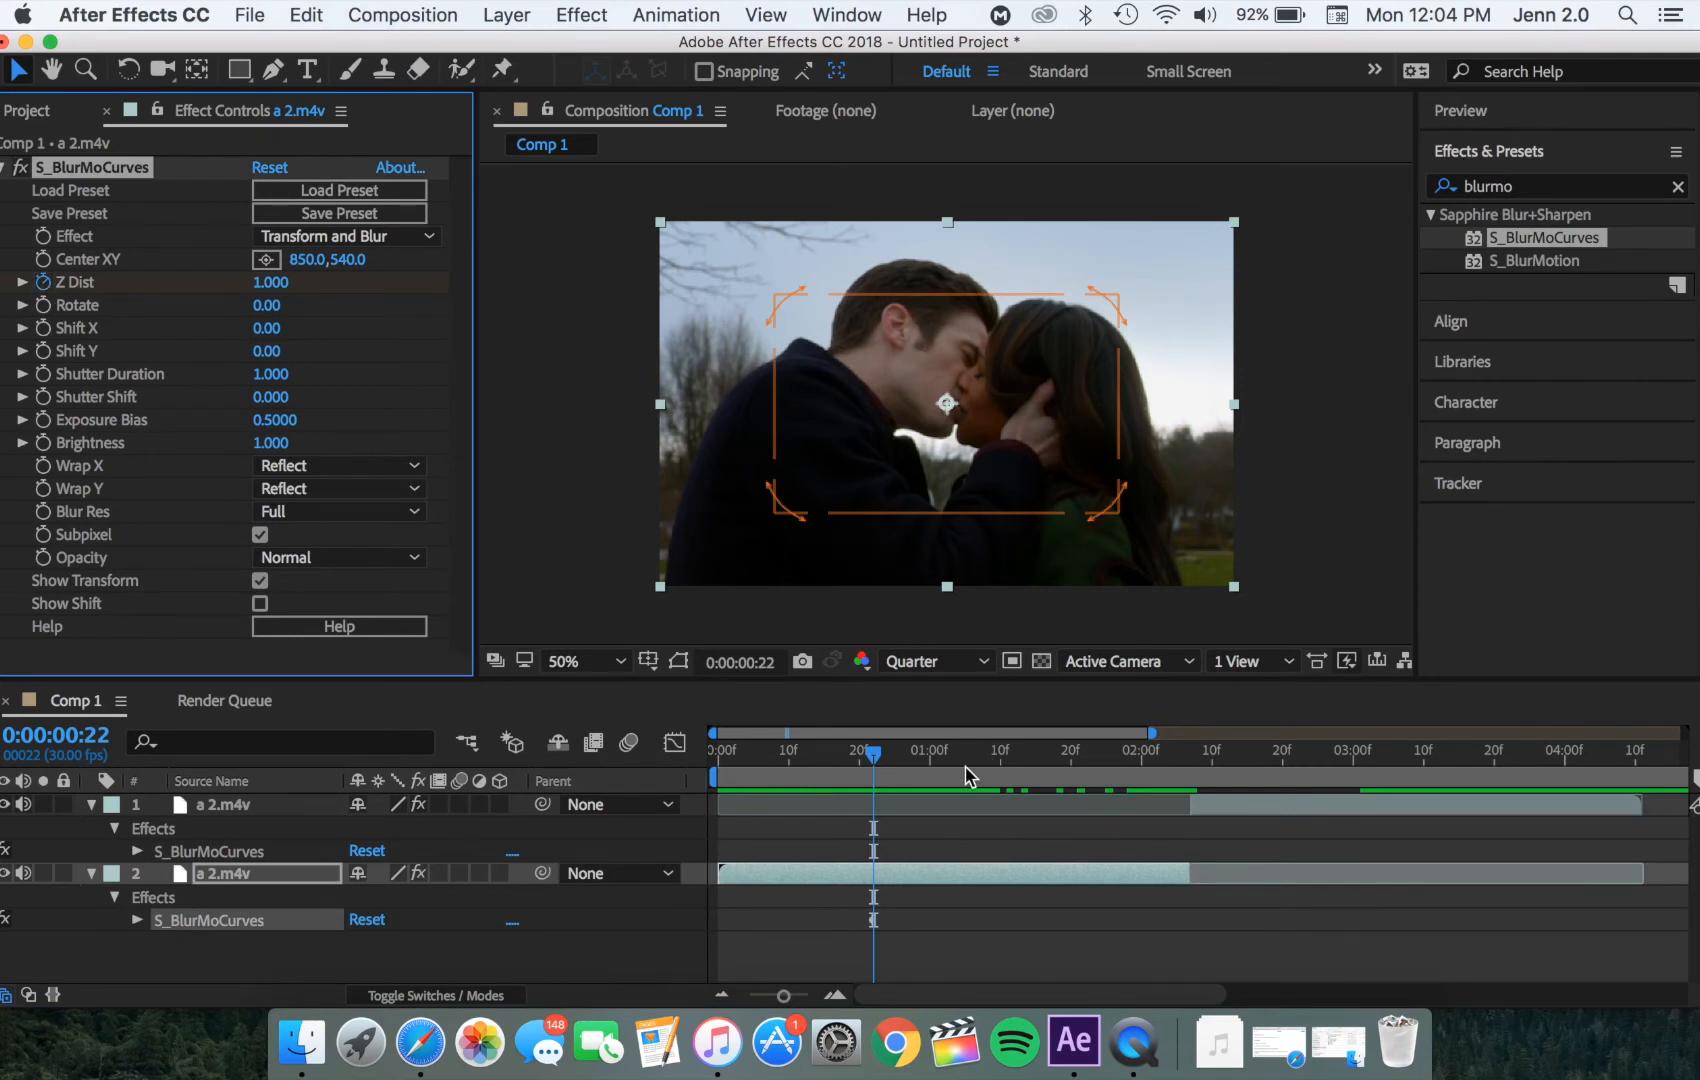
left_click(1176, 783)
left_click(1181, 759)
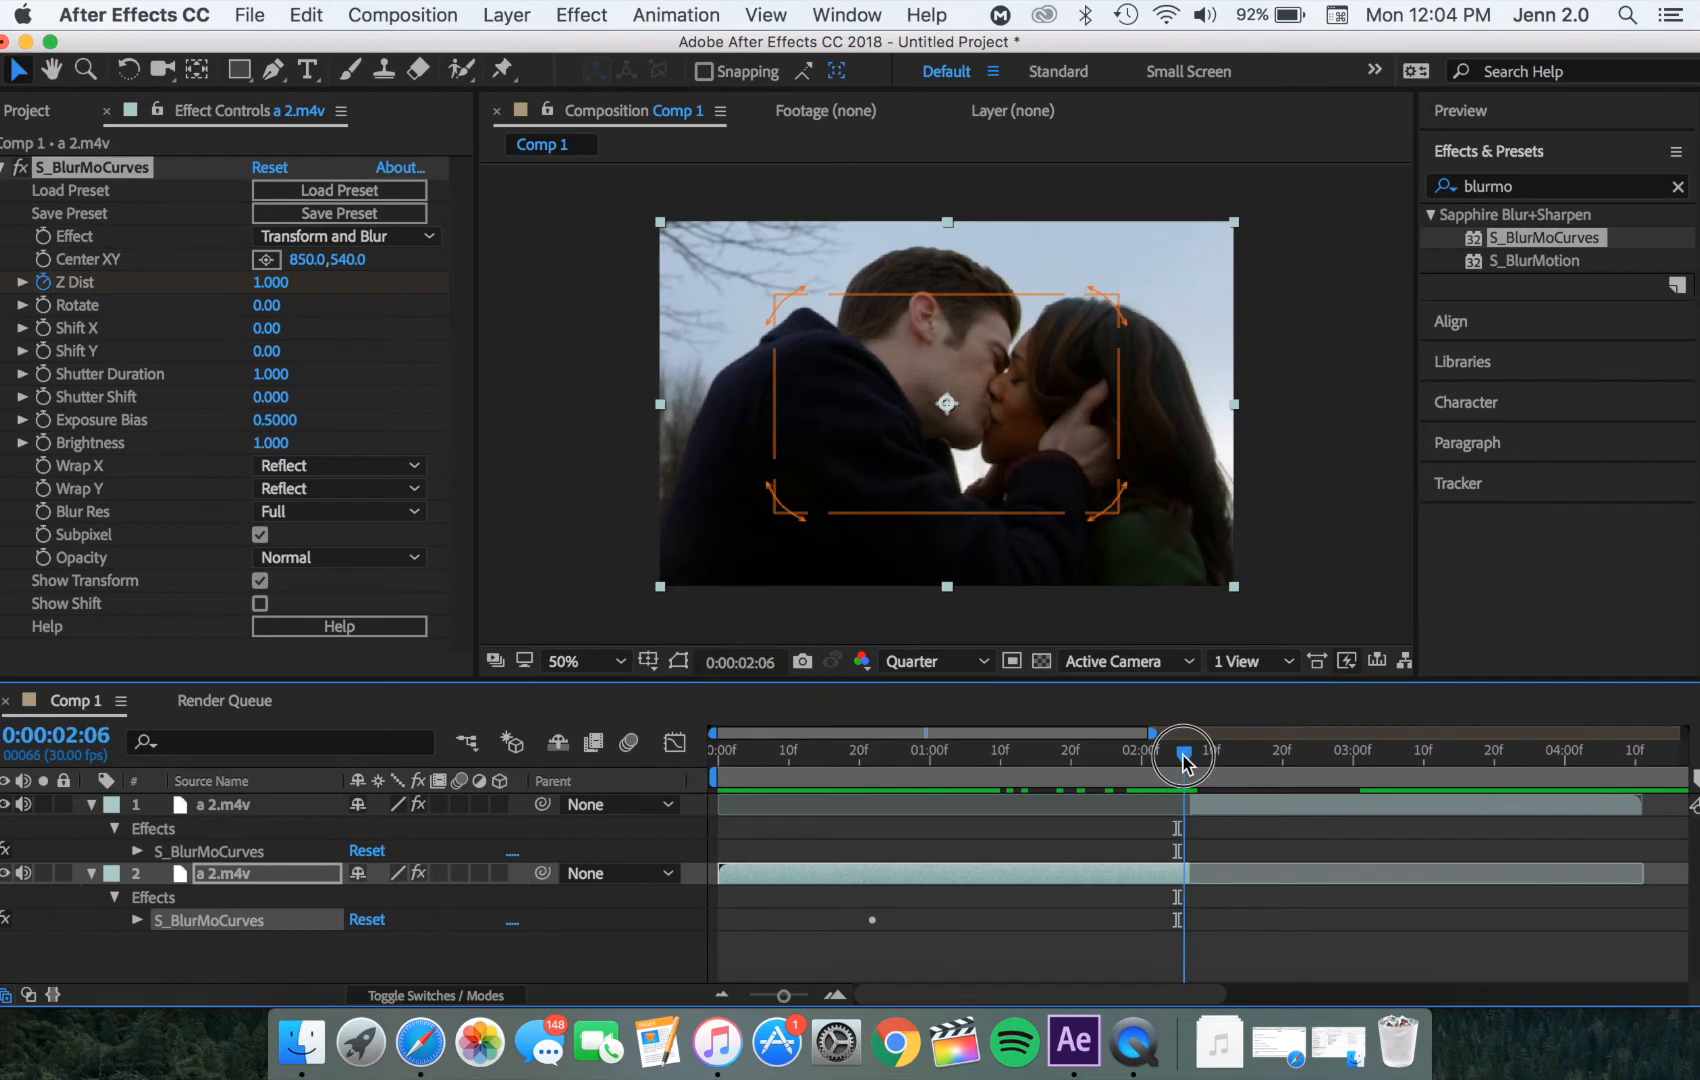
left_click_drag(277, 288, 238, 288)
Step: Keyframe the second clip's Z Dist at 0.600 at its start, 0:00:02:07
left_click_drag(1180, 760, 1189, 758)
left_click(1218, 810)
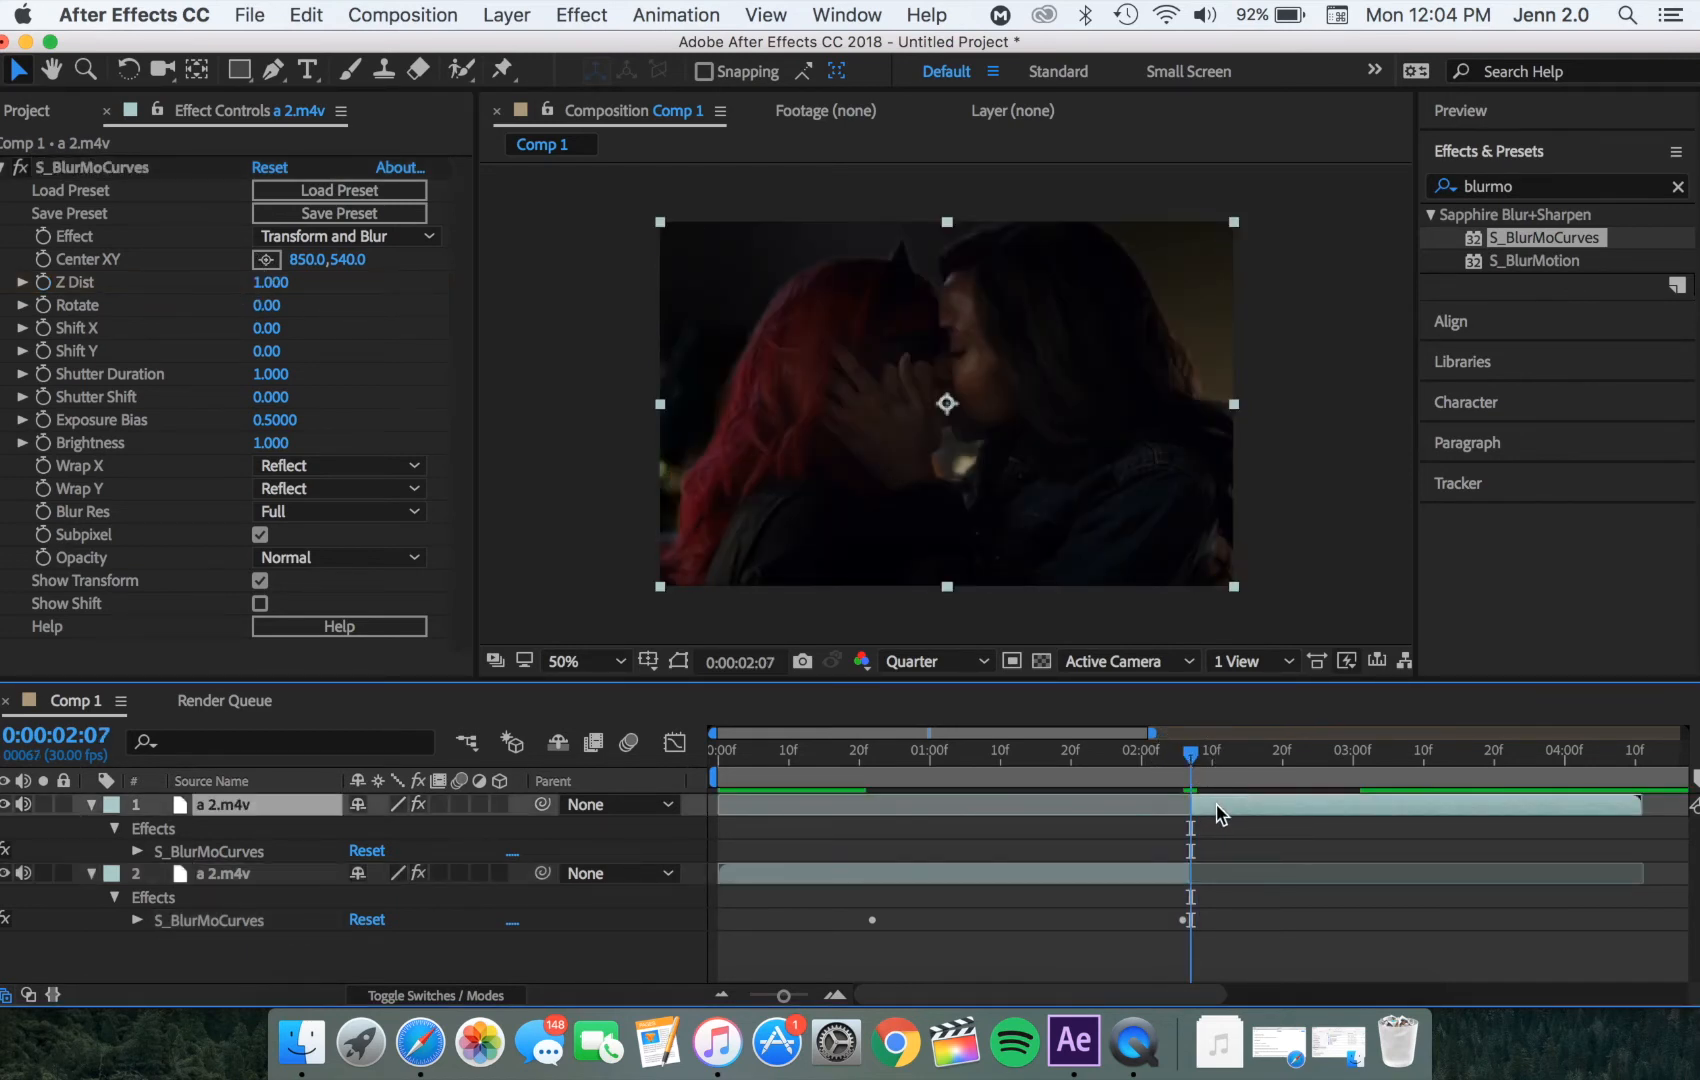
left_click(45, 290)
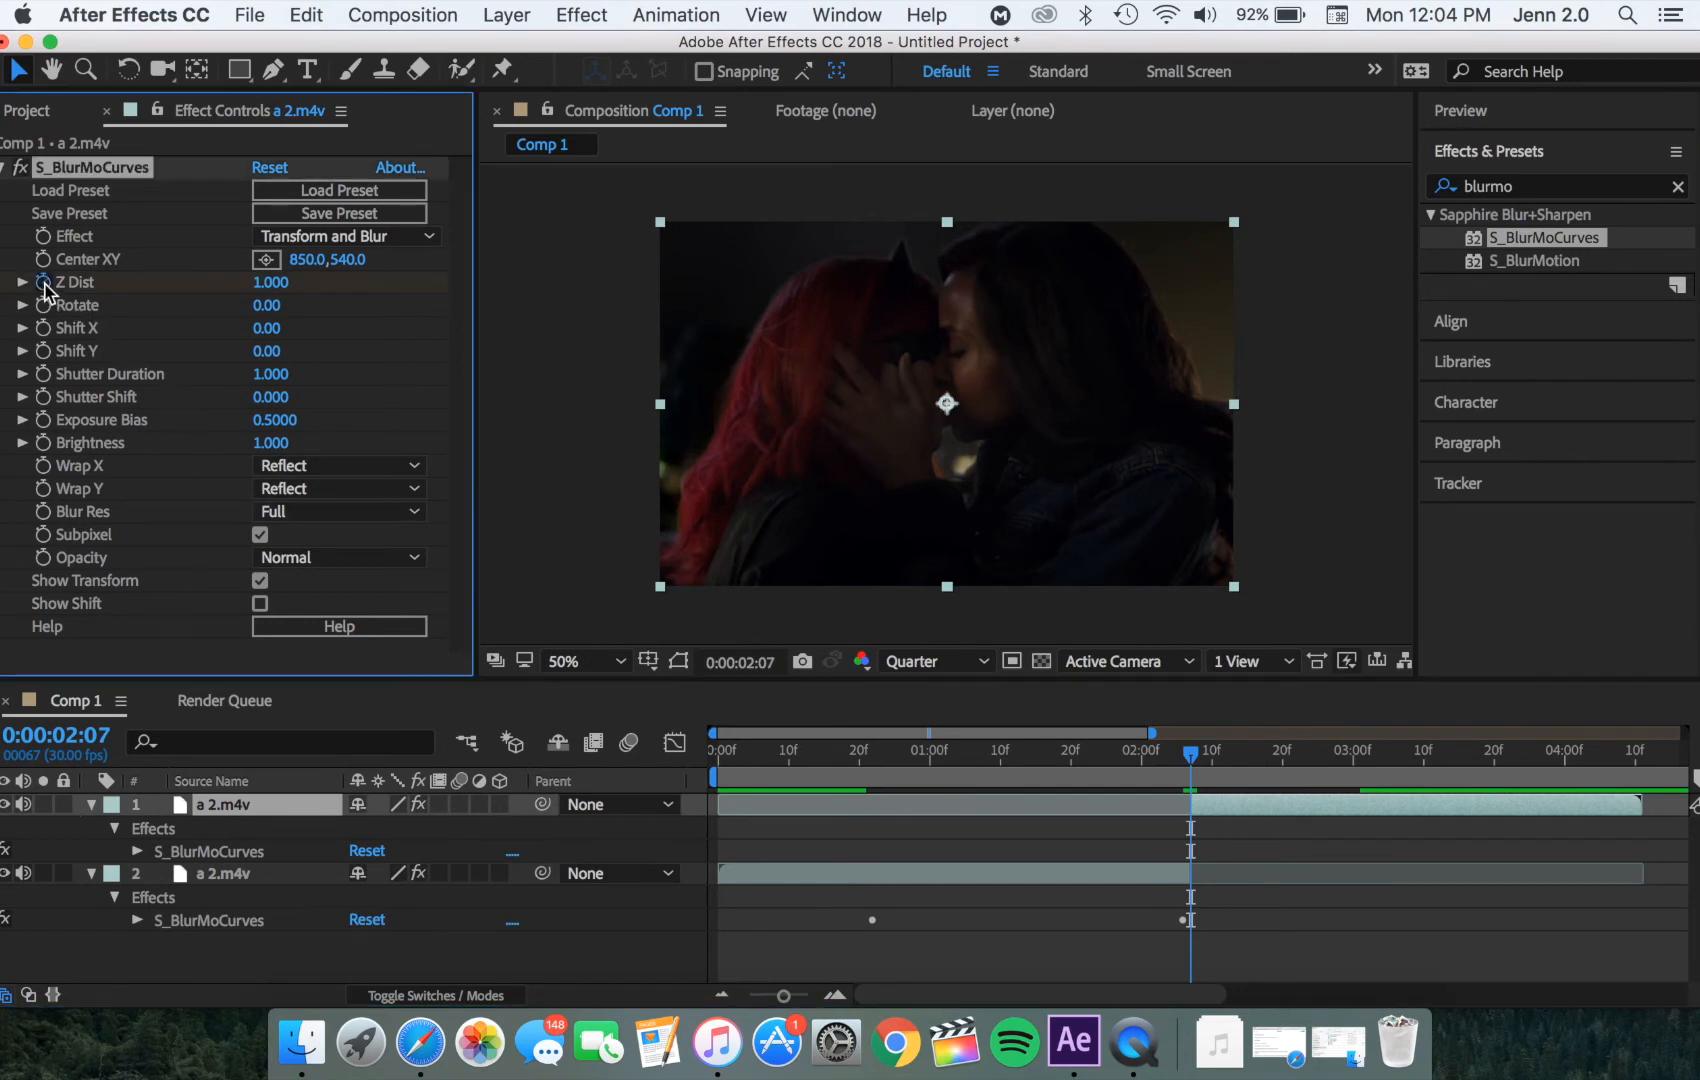
left_click_drag(271, 282, 225, 292)
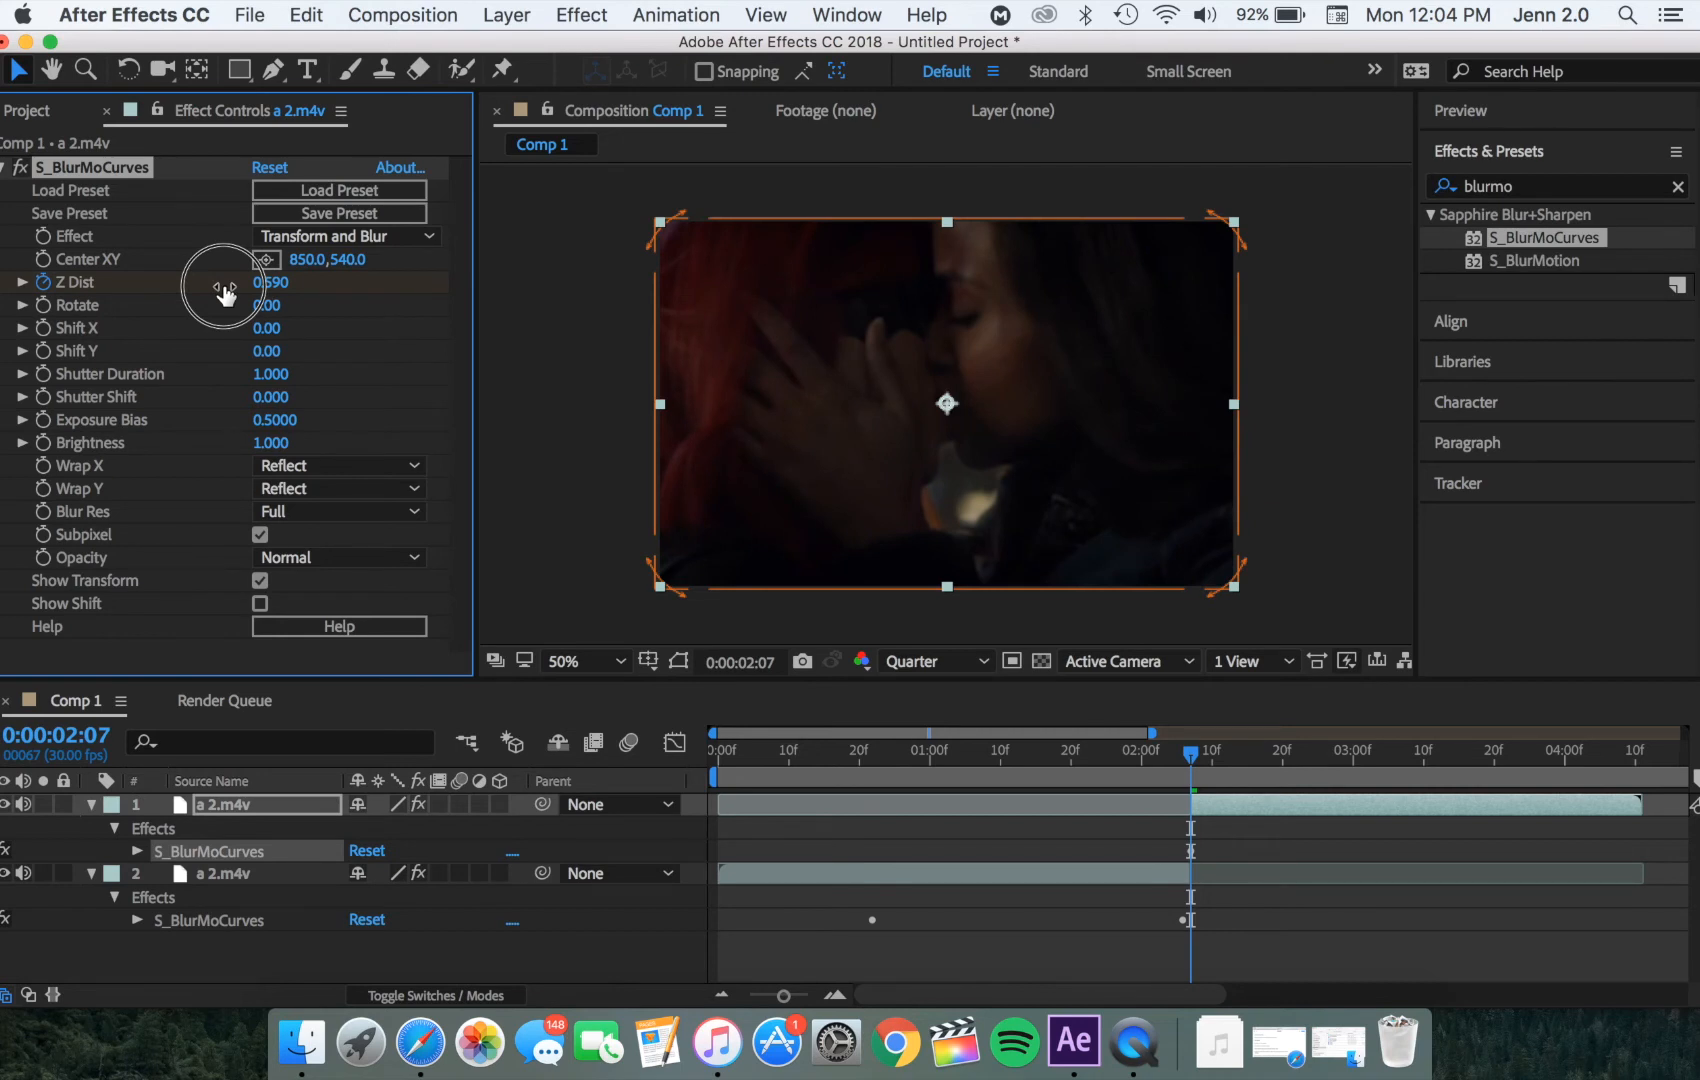
left_click_drag(225, 292, 228, 289)
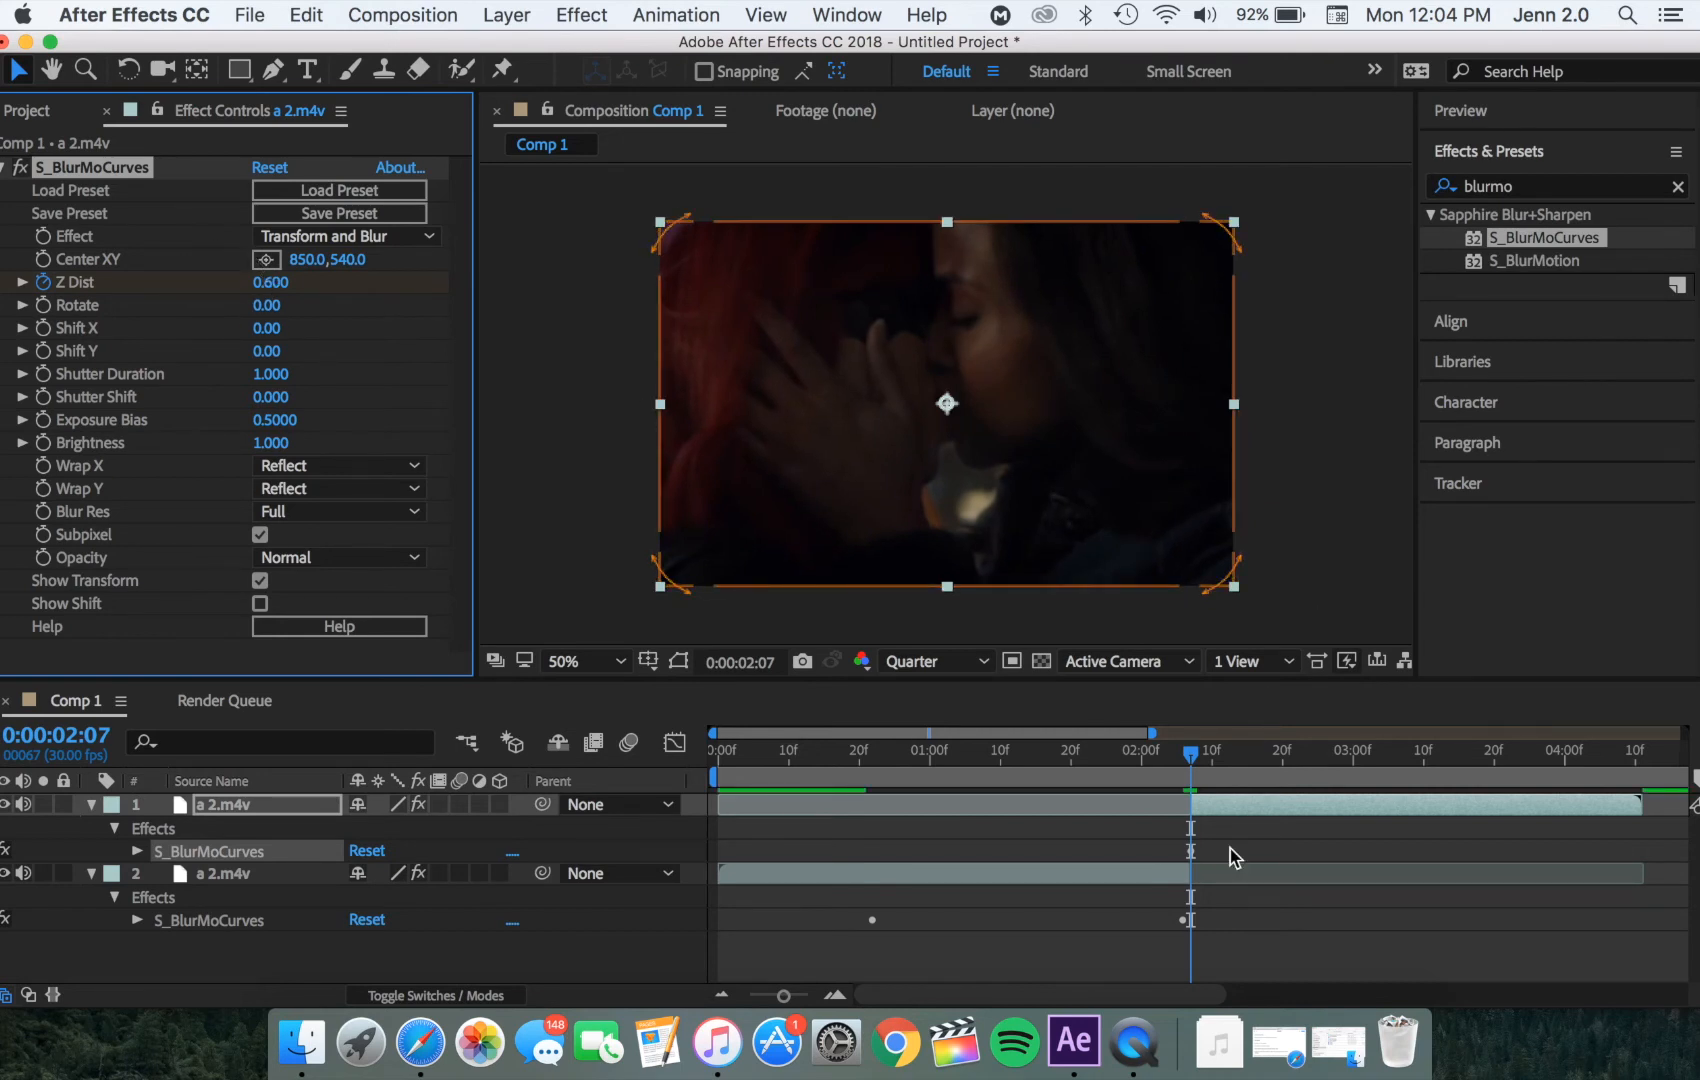
Step: Keyframe the second clip's Z Dist at 1 at 0:00:03:03
left_click(1373, 769)
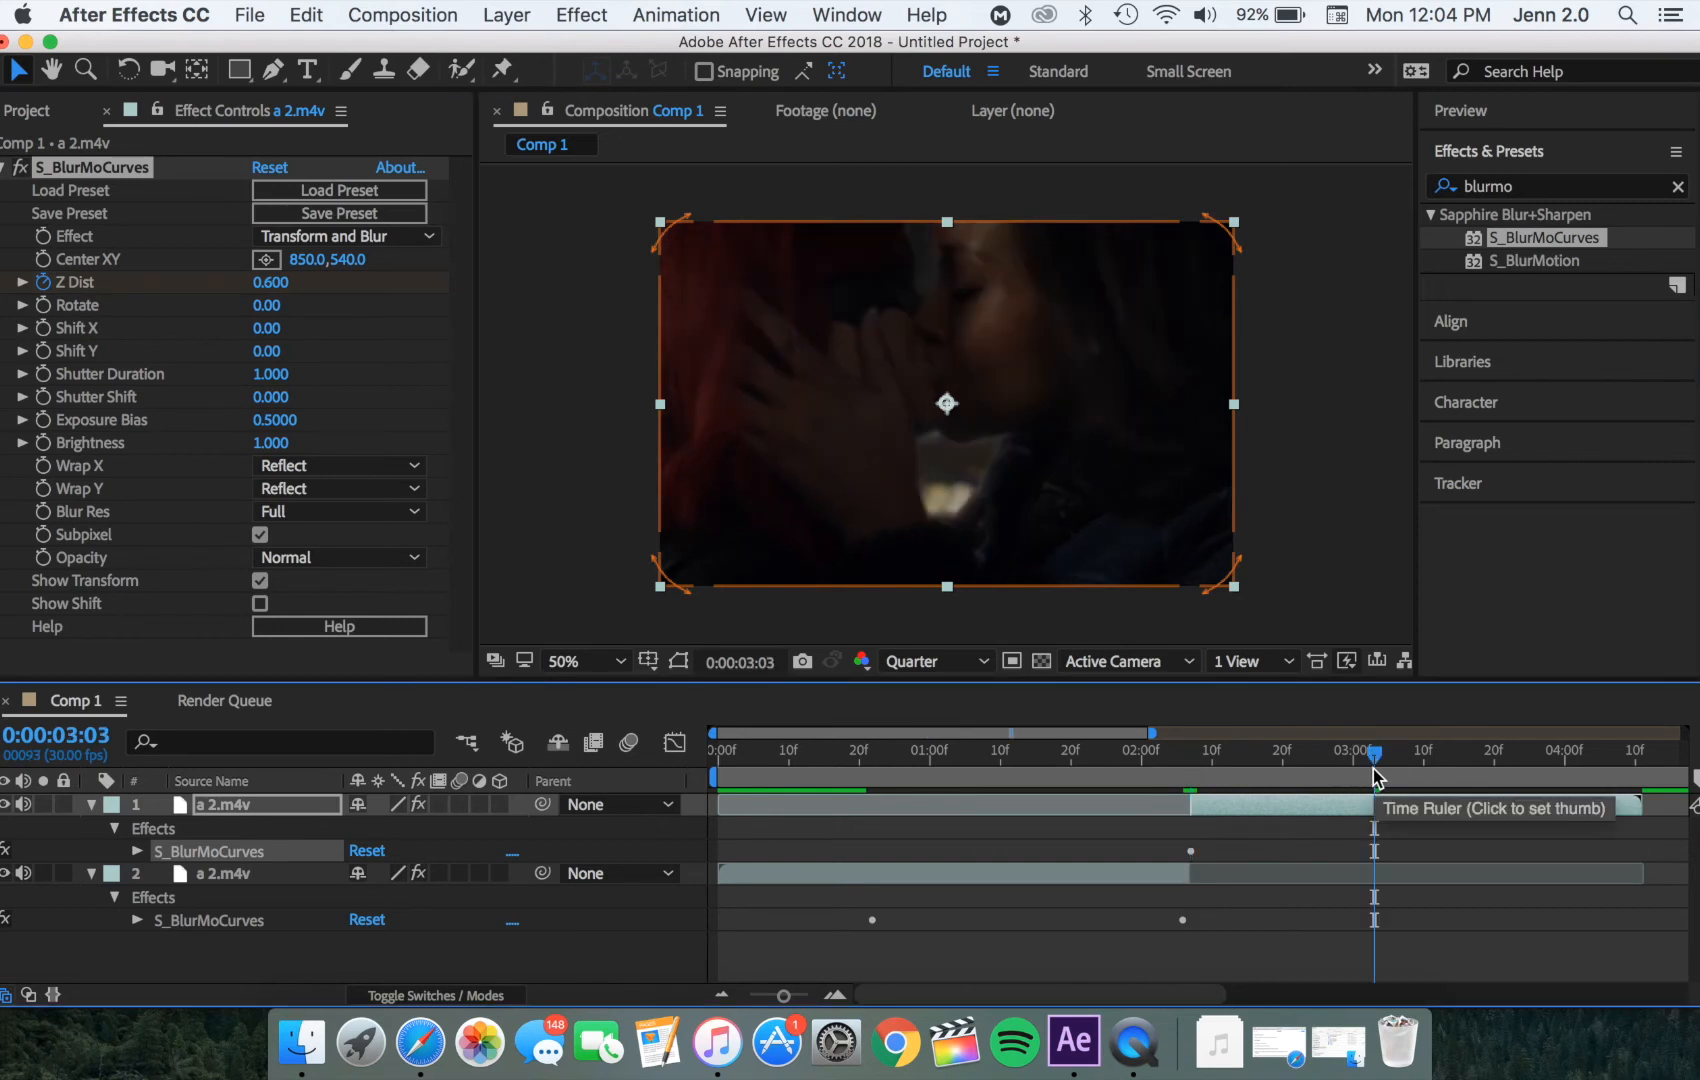
left_click(274, 287)
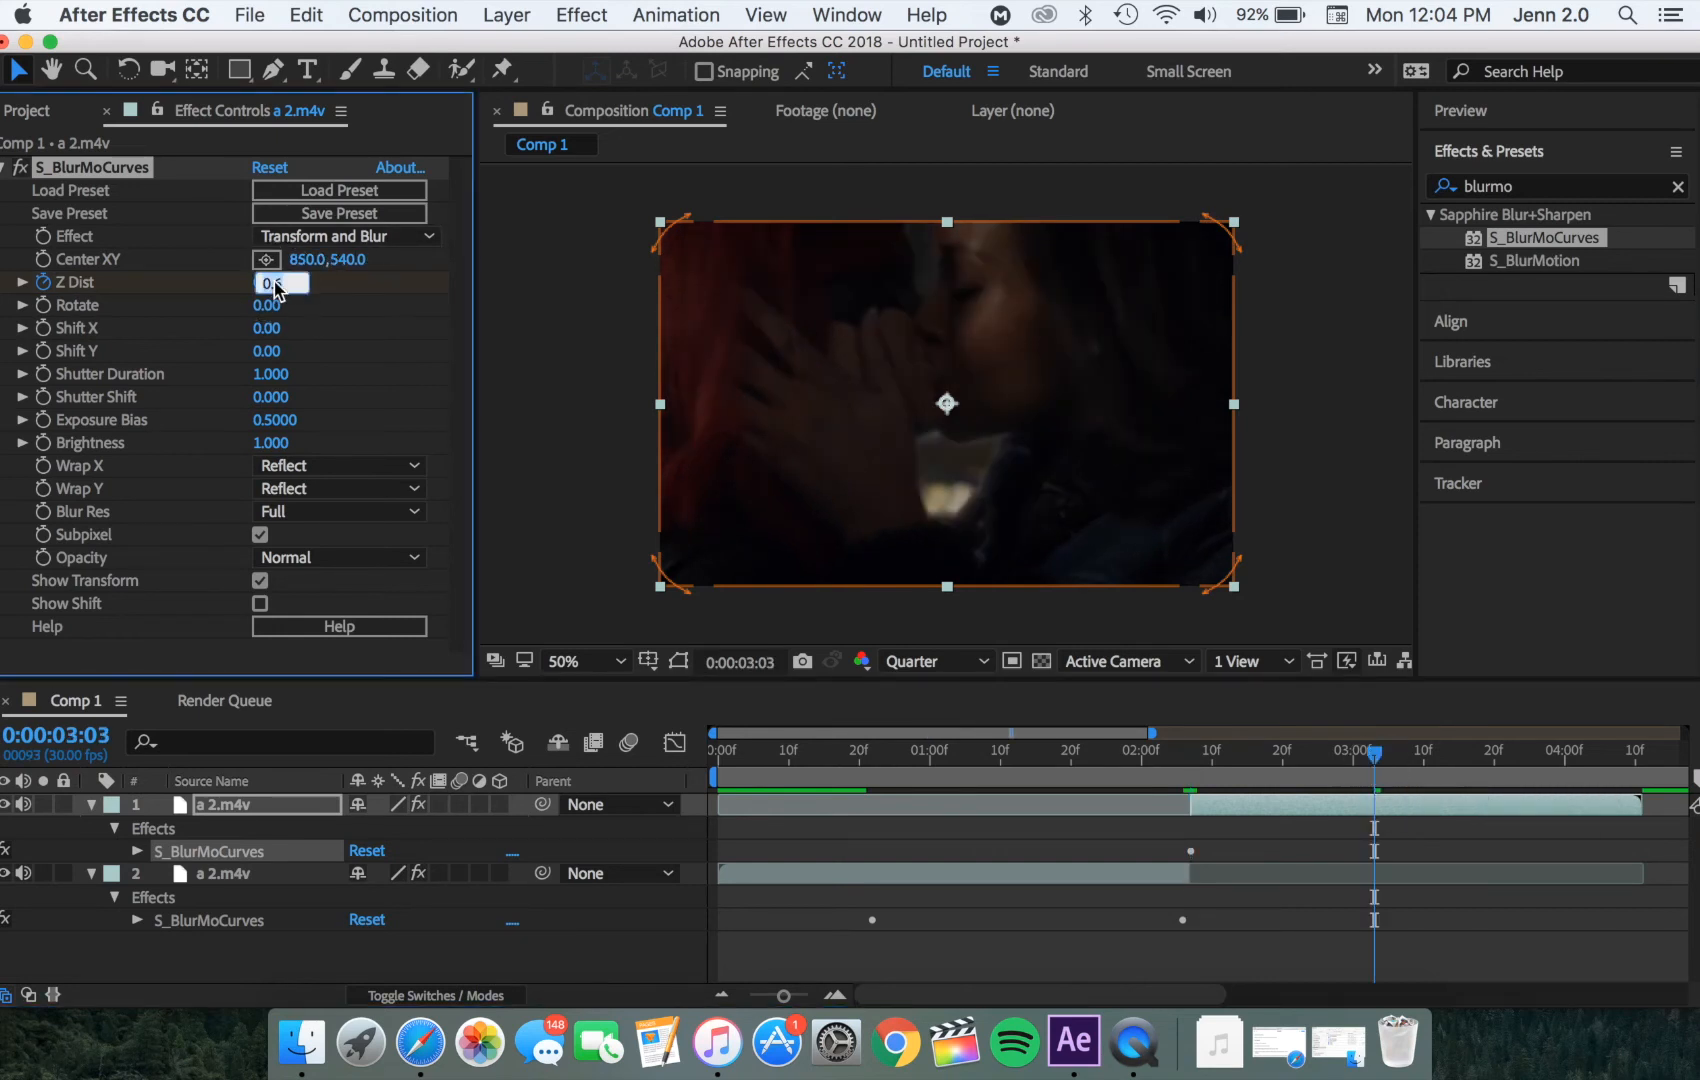
type("1")
key("Return")
Step: Reveal the Z Dist keyframes of both clips and apply Easy Ease to all of them
key("u")
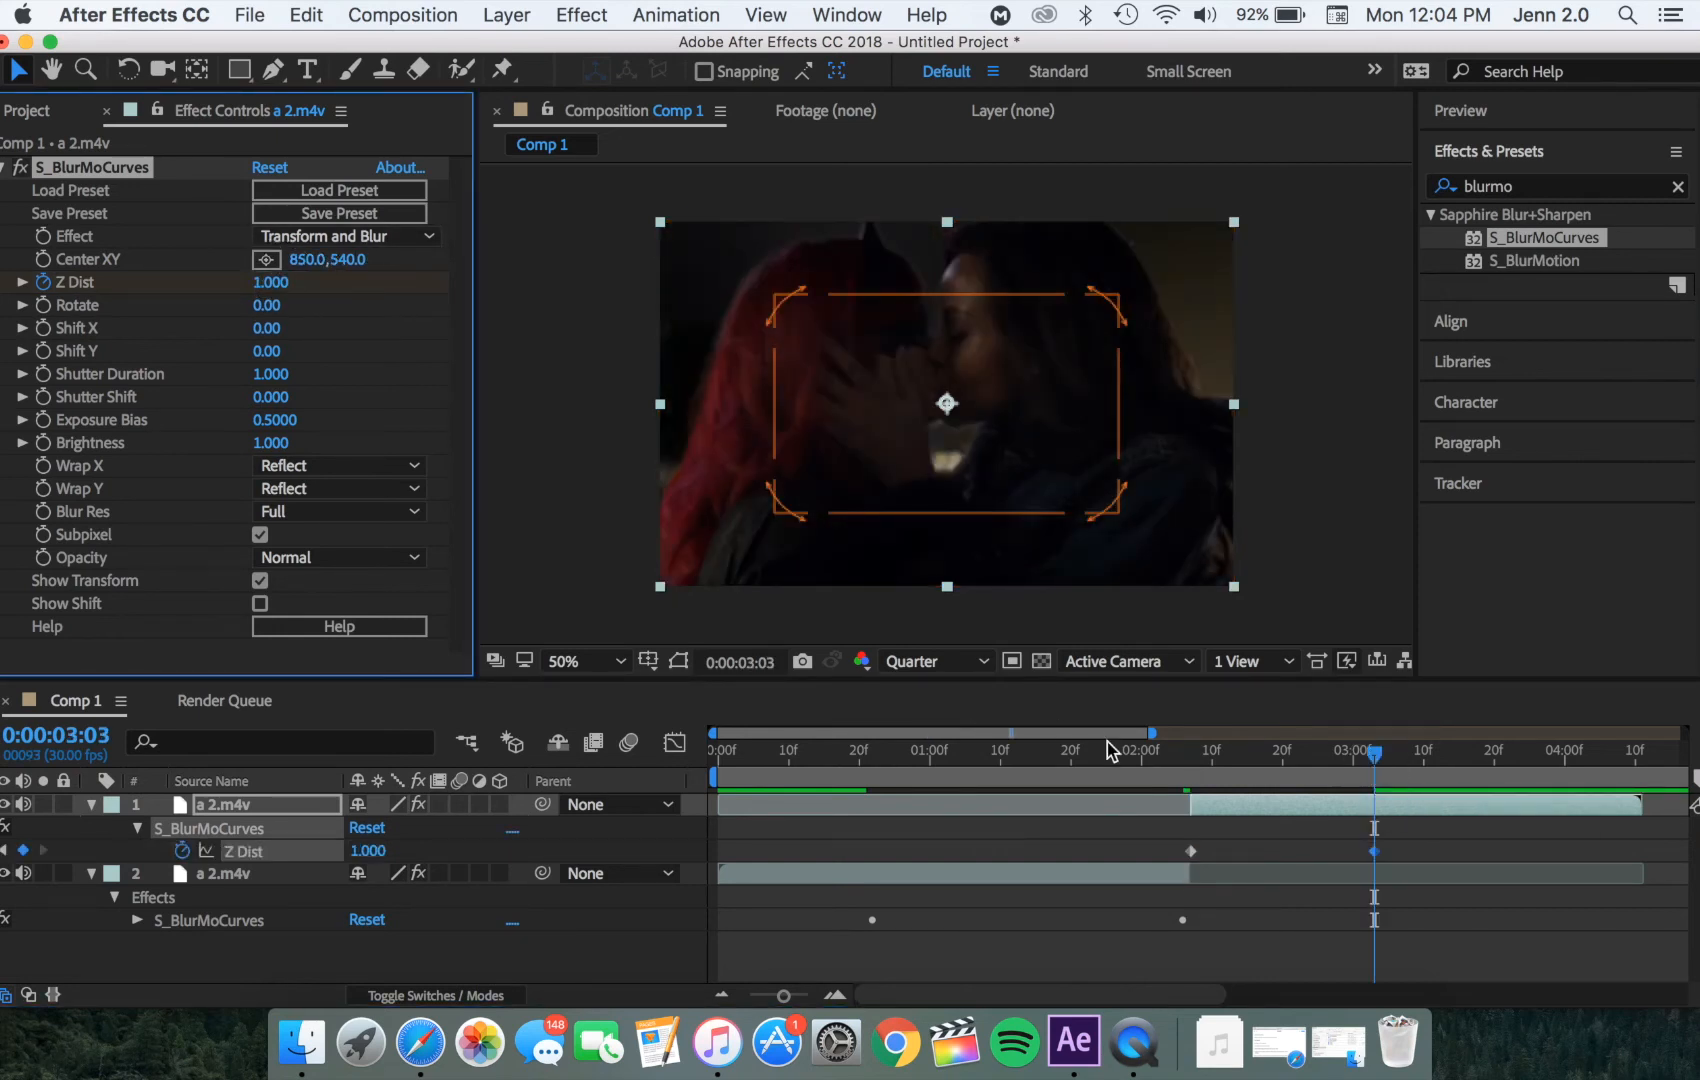
left_click_drag(1167, 853, 1433, 864)
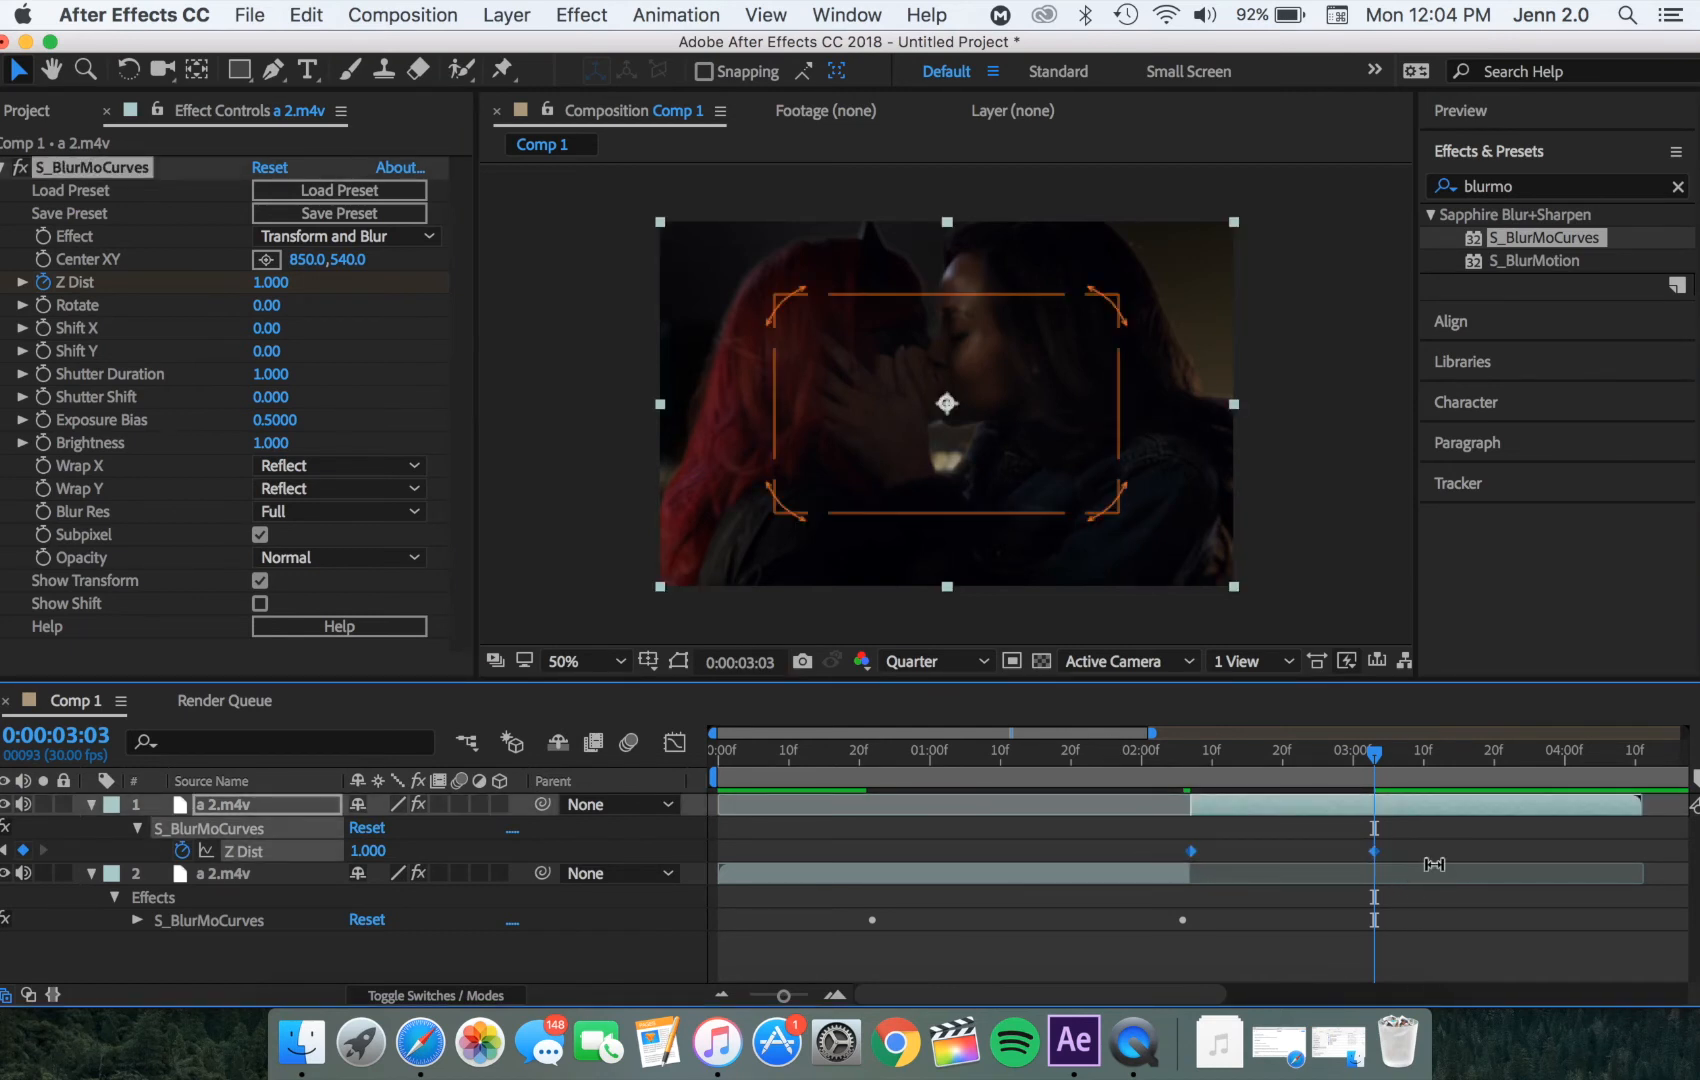
left_click(1056, 878)
key("u")
left_click_drag(845, 908, 1227, 938)
key("F9")
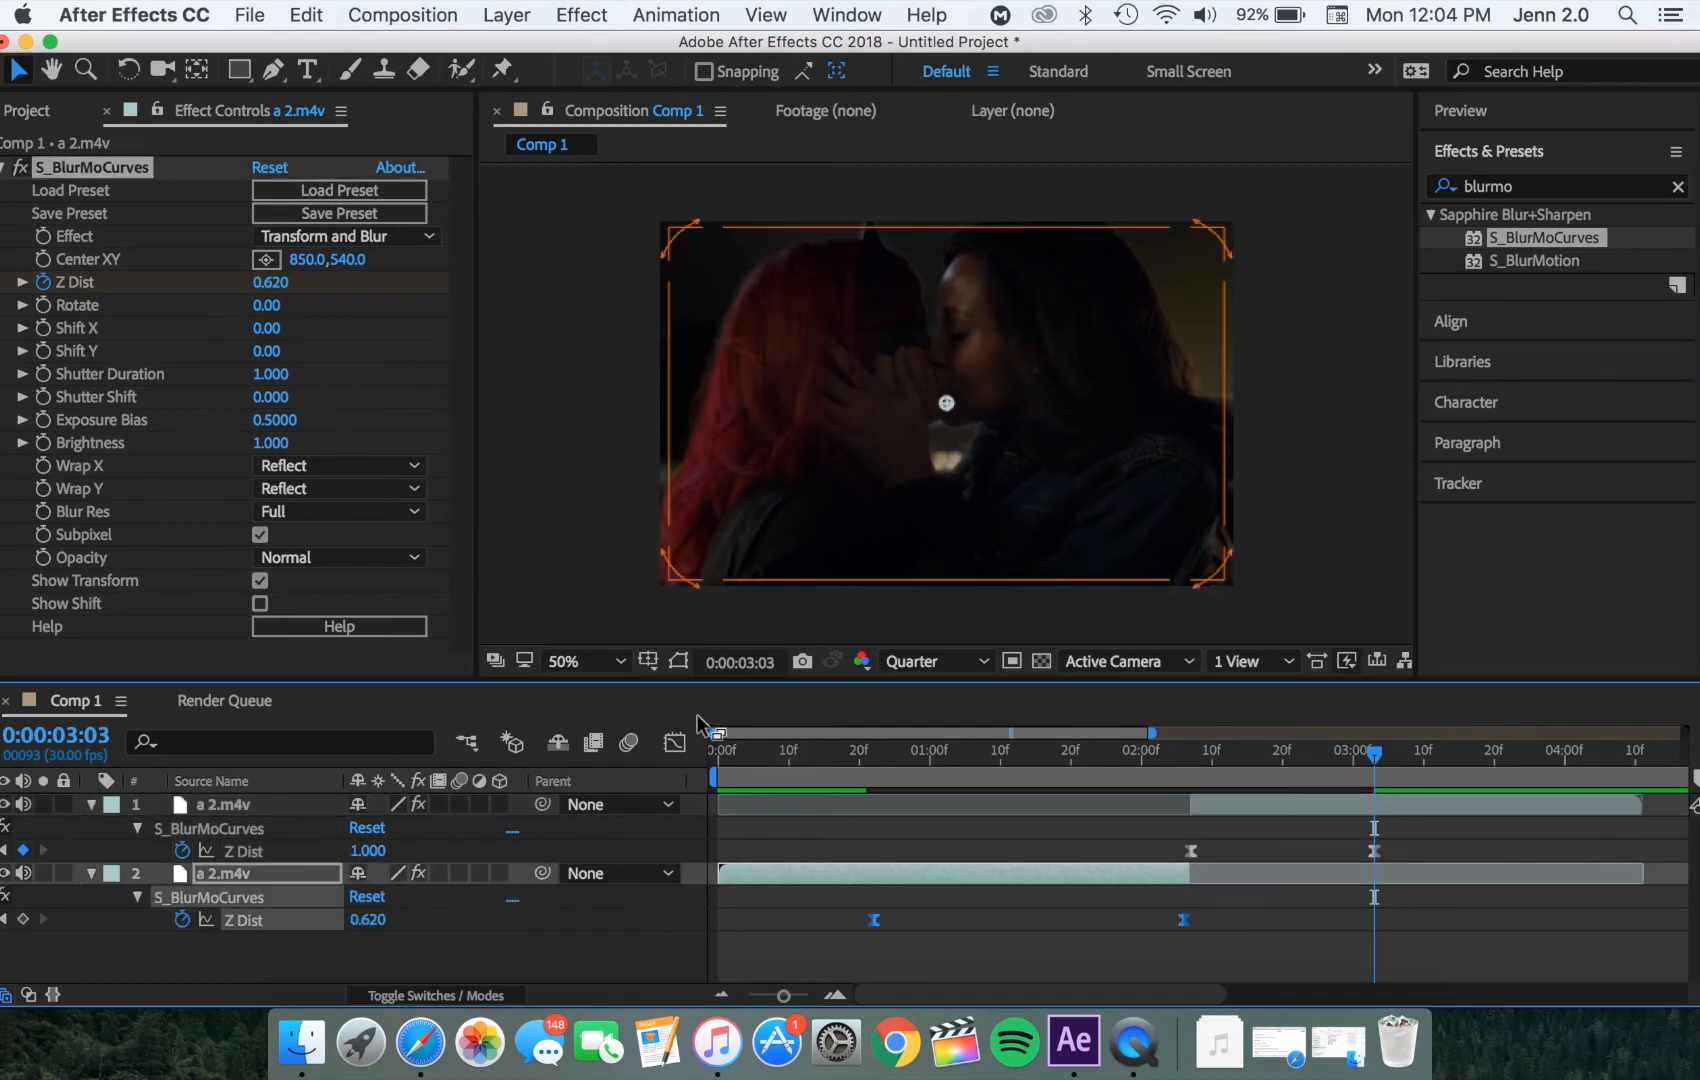
Step: Shape the first clip's Z Dist value graph so the curve starts nearly flat and drops steeply at its last keyframe
left_click(677, 743)
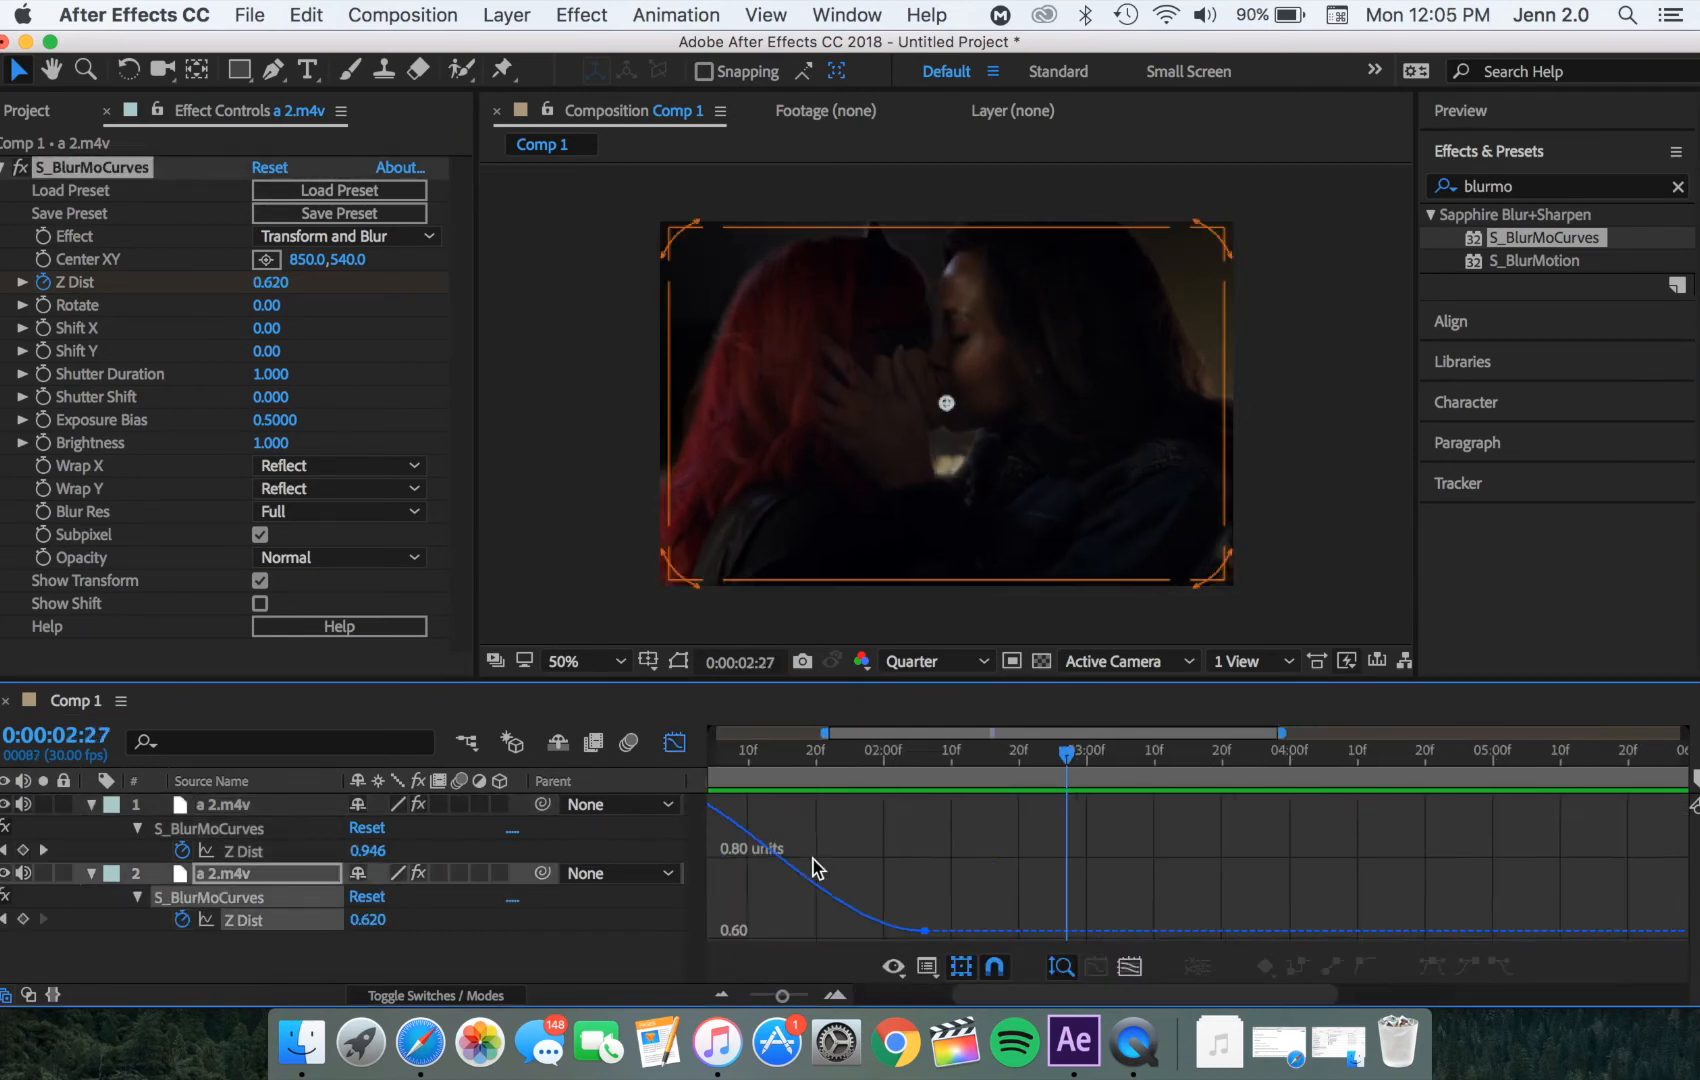
scroll(817, 868, "left", 5)
left_click(990, 850)
left_click_drag(968, 805, 1111, 804)
left_click_drag(1066, 931, 1364, 866)
left_click(675, 743)
Step: Shape the second clip's Z Dist value graph so it rises steeply at its first keyframe and levels off toward the last
left_click(675, 743)
left_click_drag(1230, 931, 1172, 829)
left_click_drag(1289, 804, 1178, 804)
left_click(677, 743)
Step: Preview the zoom transition from 0:00:00:16 and examine the first clip's Z Dist curve in the graph
left_click(826, 752)
key("space")
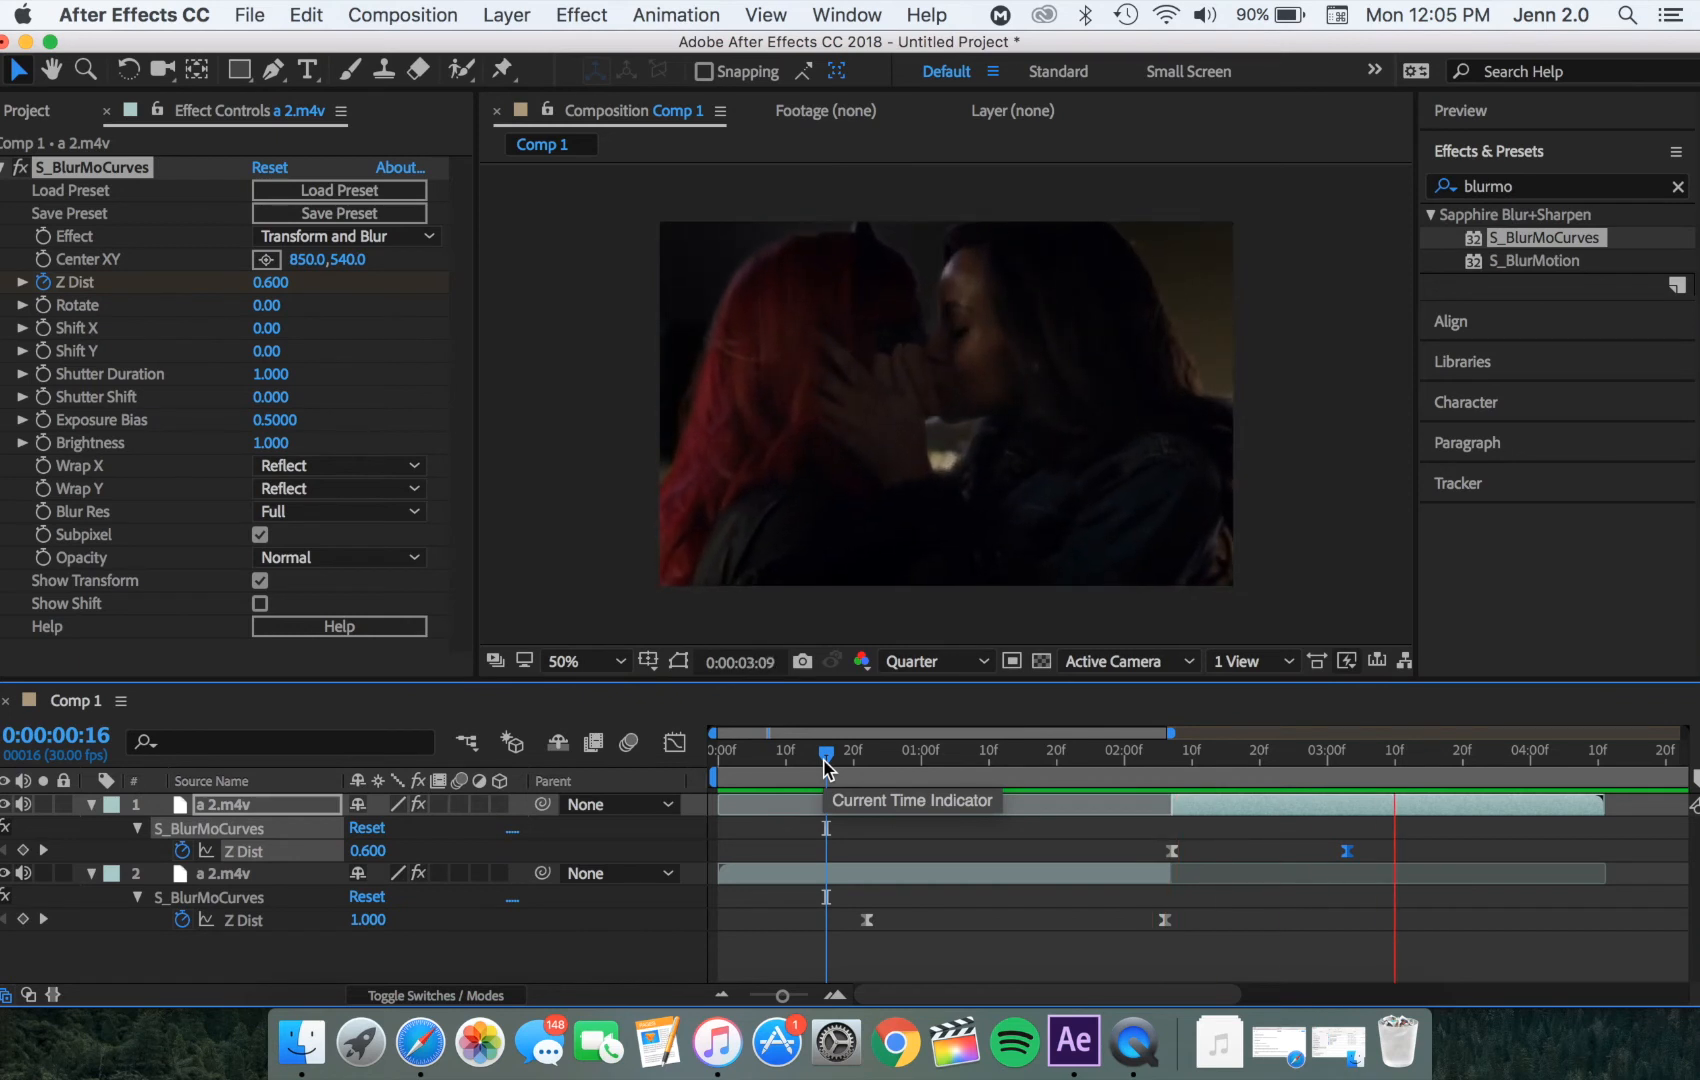
key("space")
left_click(832, 765)
left_click_drag(821, 962, 1215, 935)
left_click(675, 742)
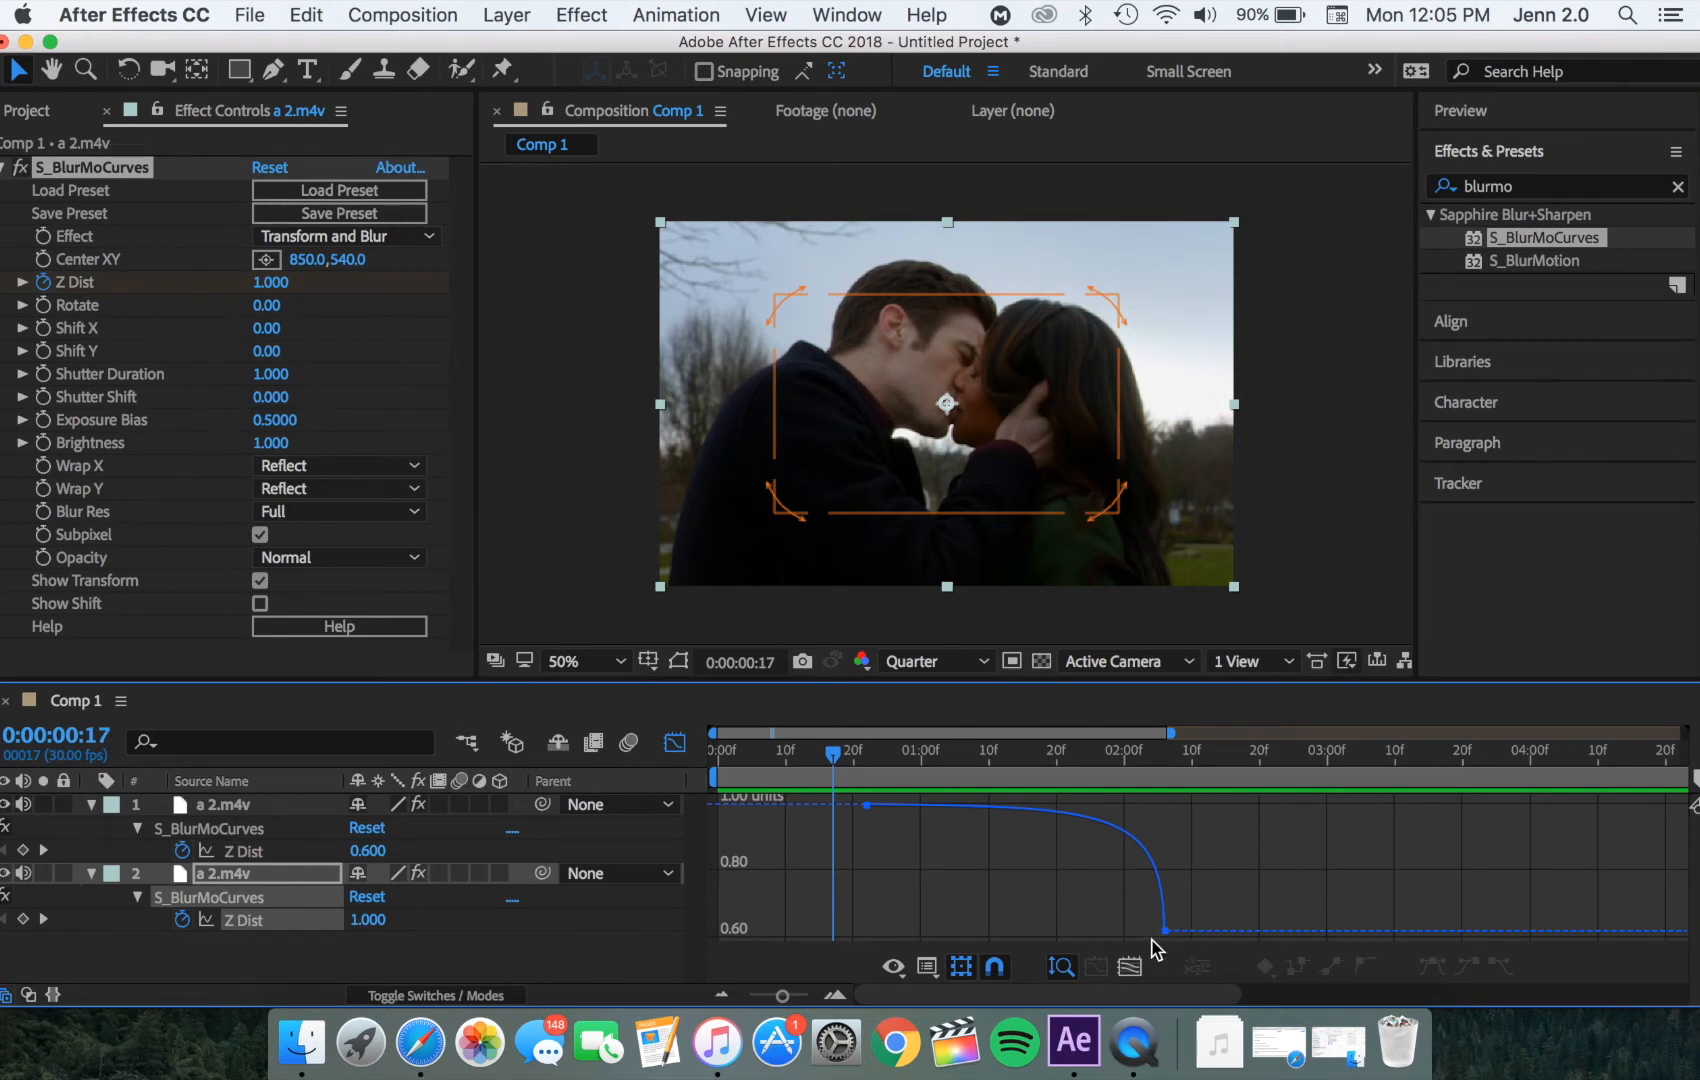
left_click(1165, 930)
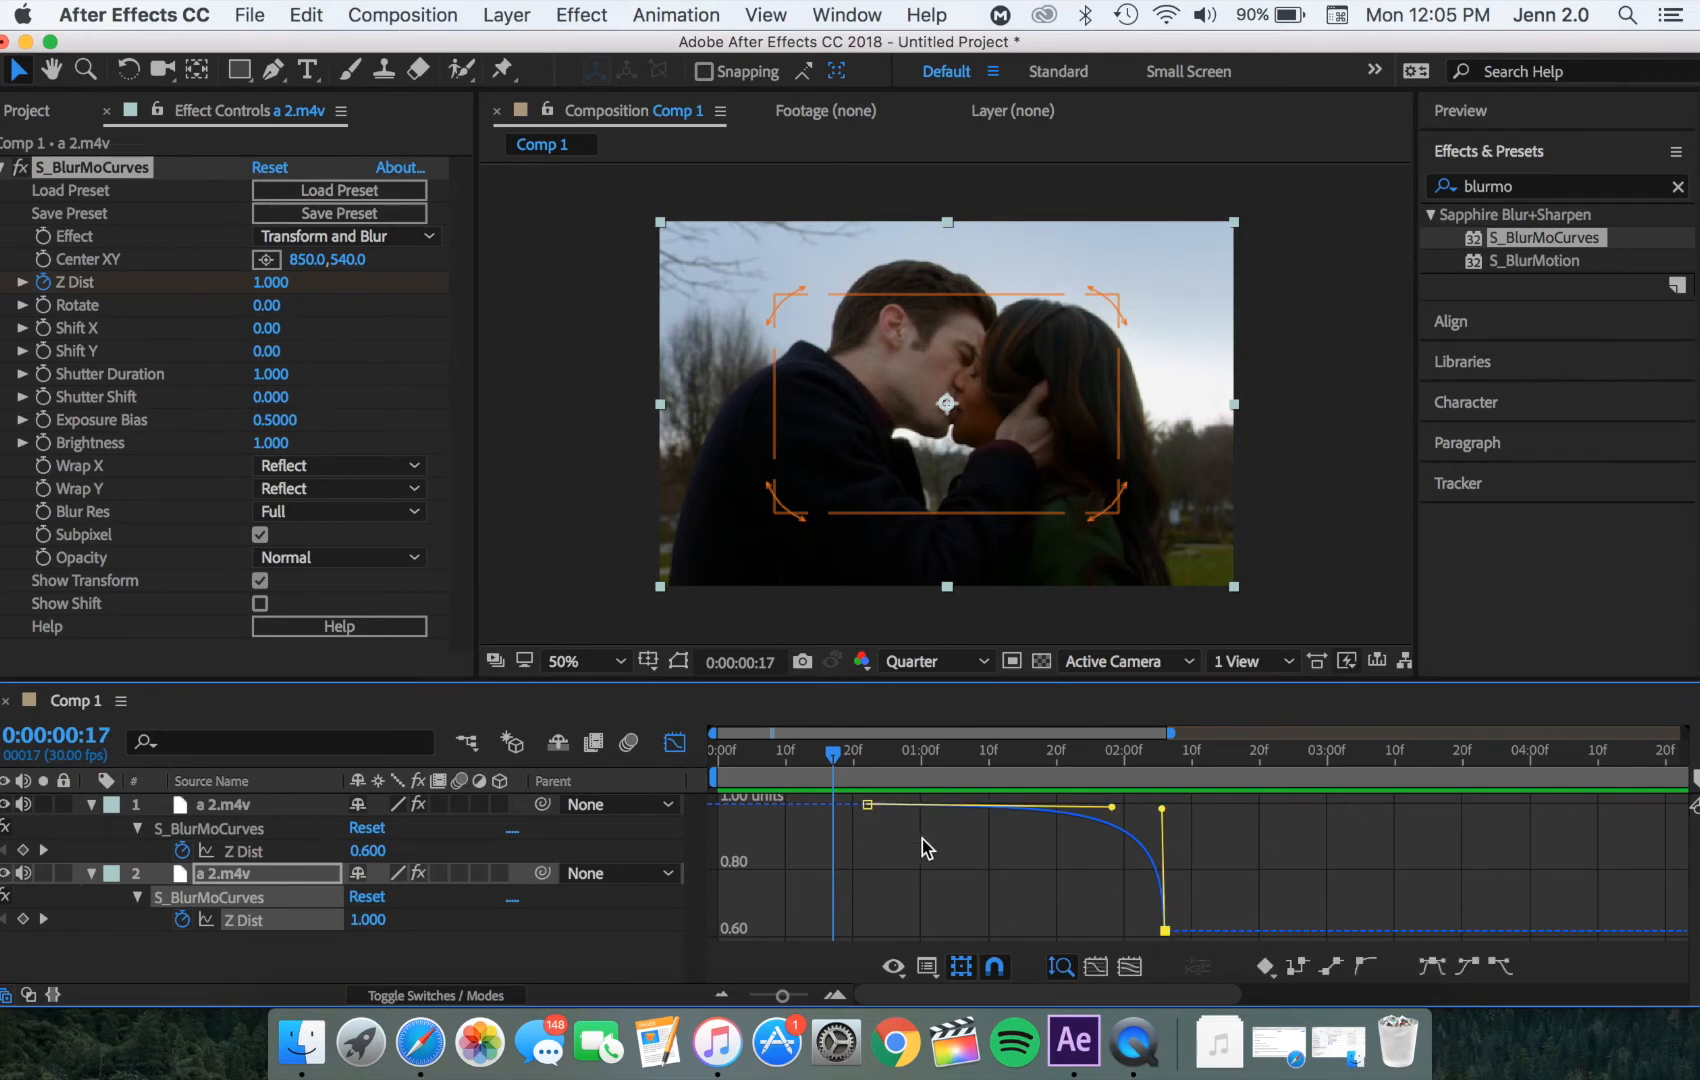
left_click(674, 744)
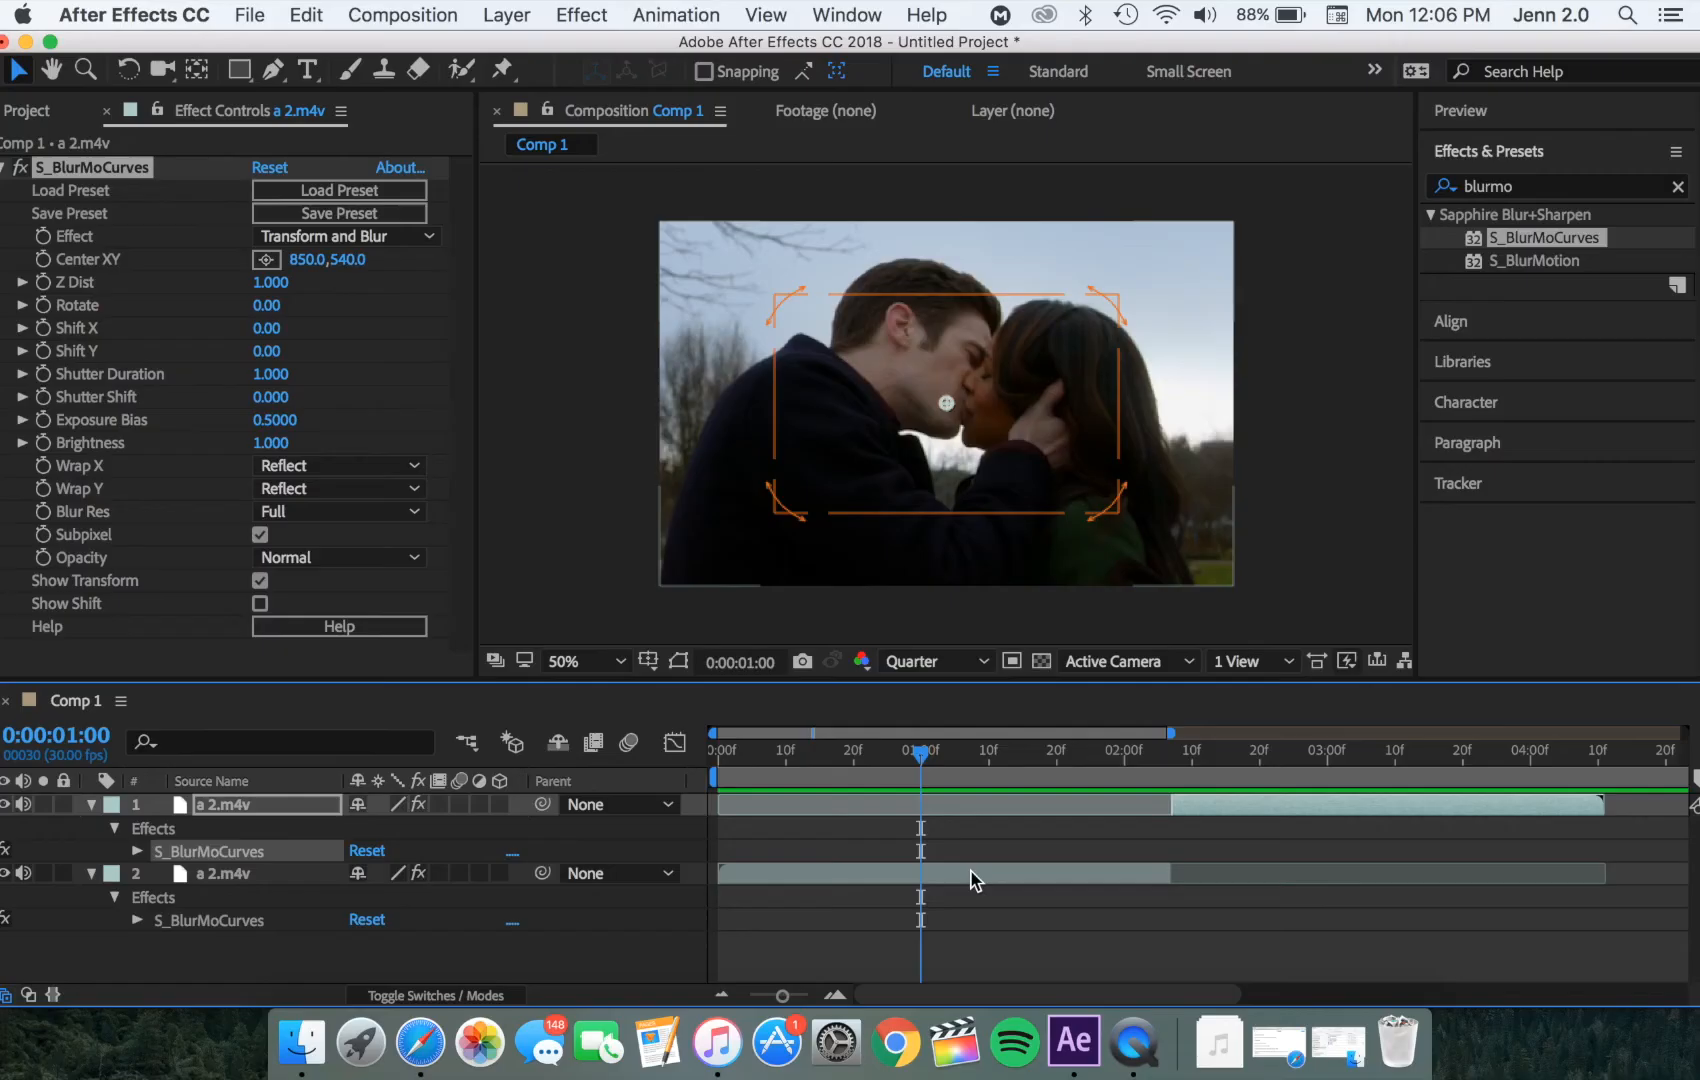
Step: Keyframe the first clip's Rotate at 0.00 at 0:00:01:00 and at 54.00 at its last frame, 0:00:02:06
left_click(968, 880)
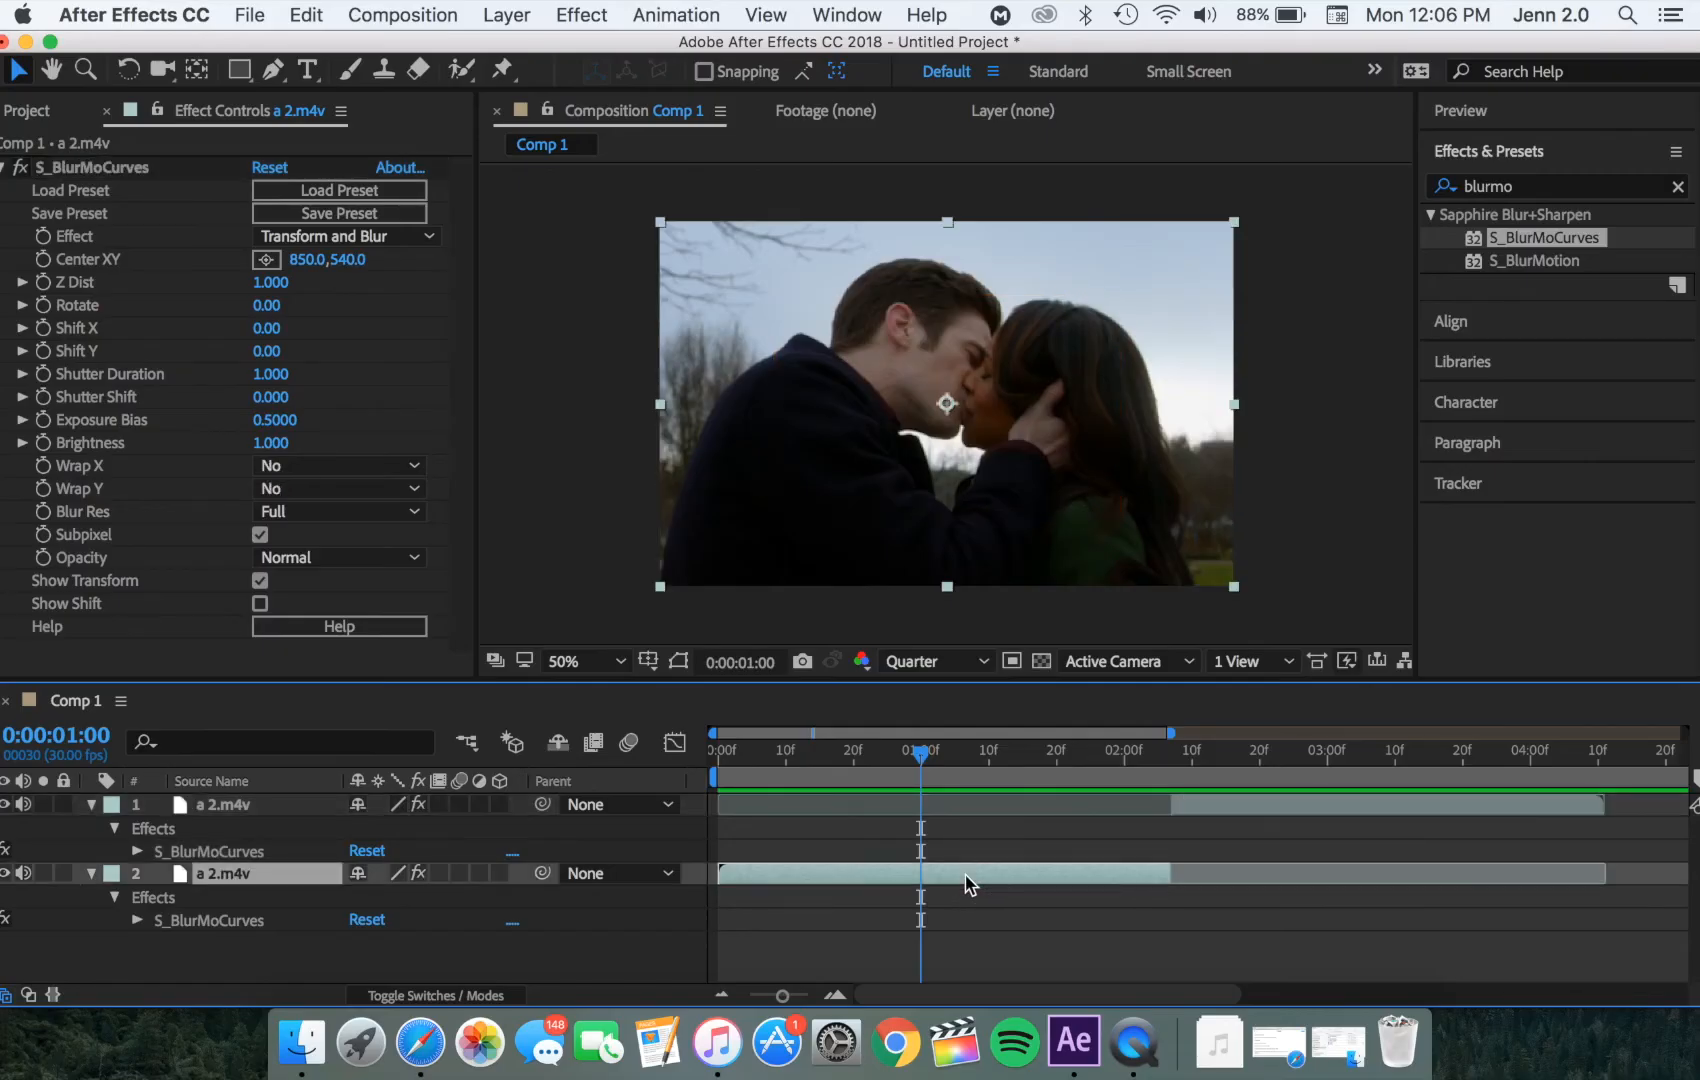
left_click(47, 309)
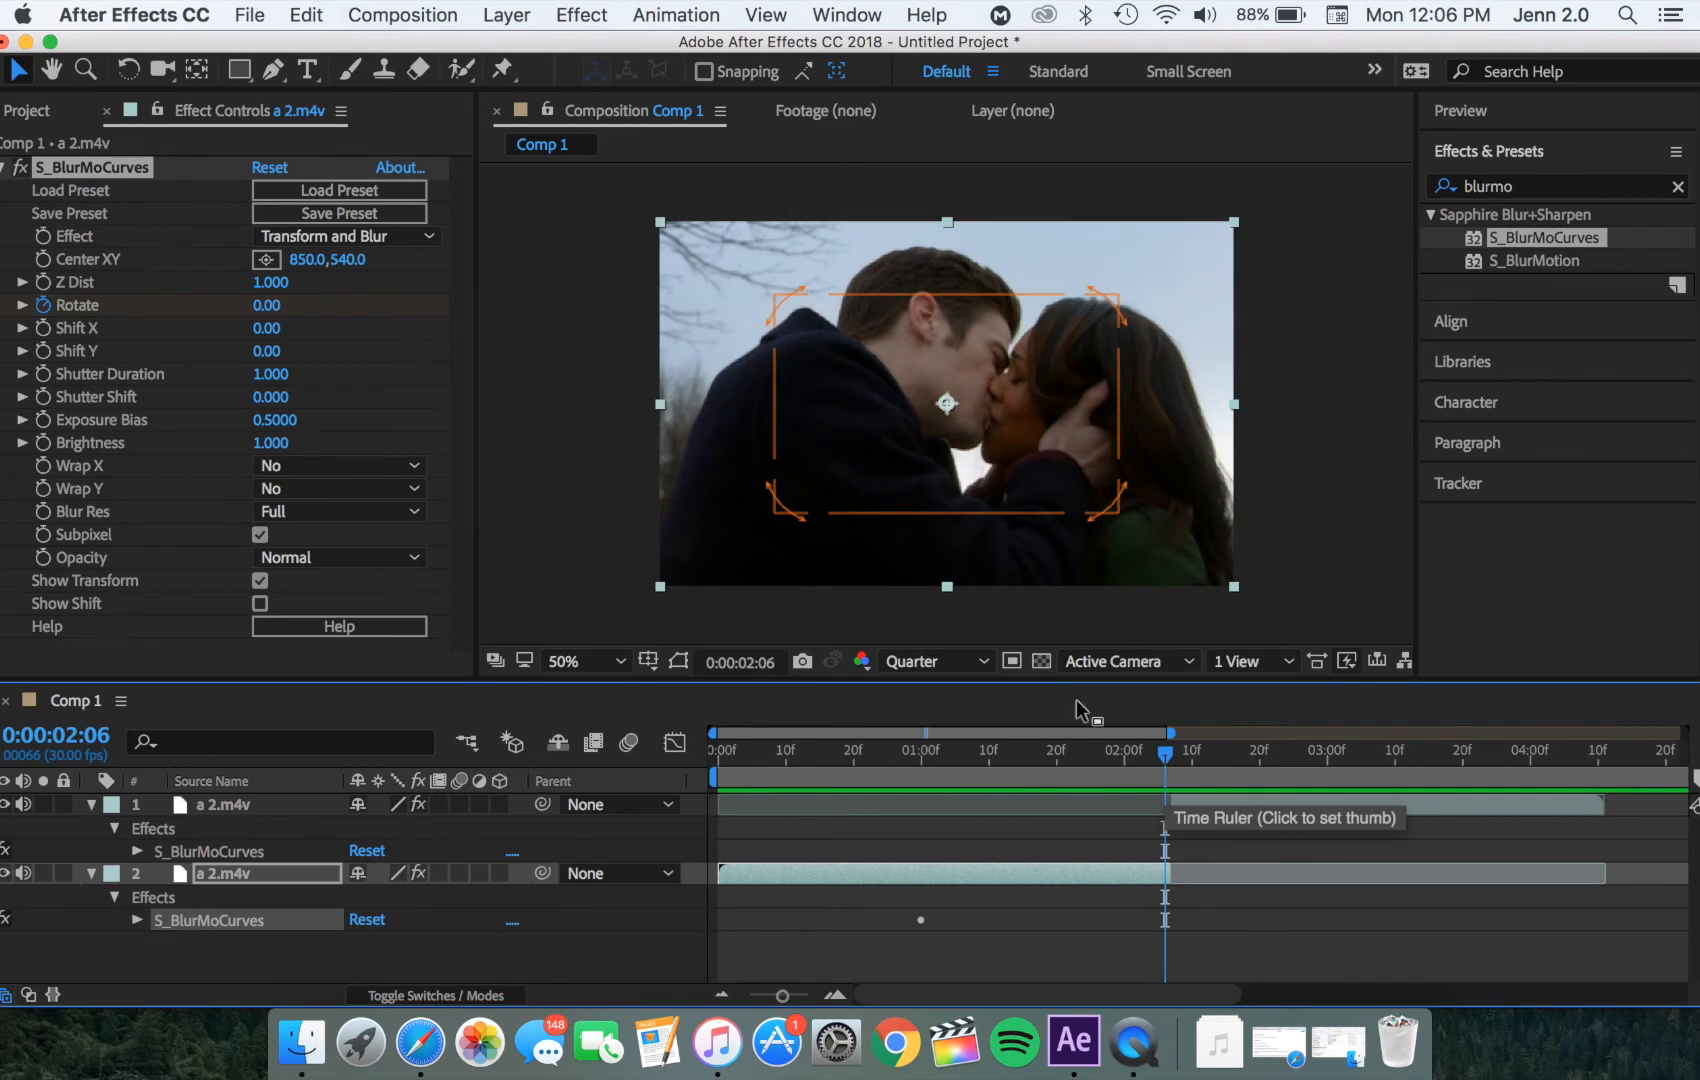
left_click_drag(266, 305, 341, 316)
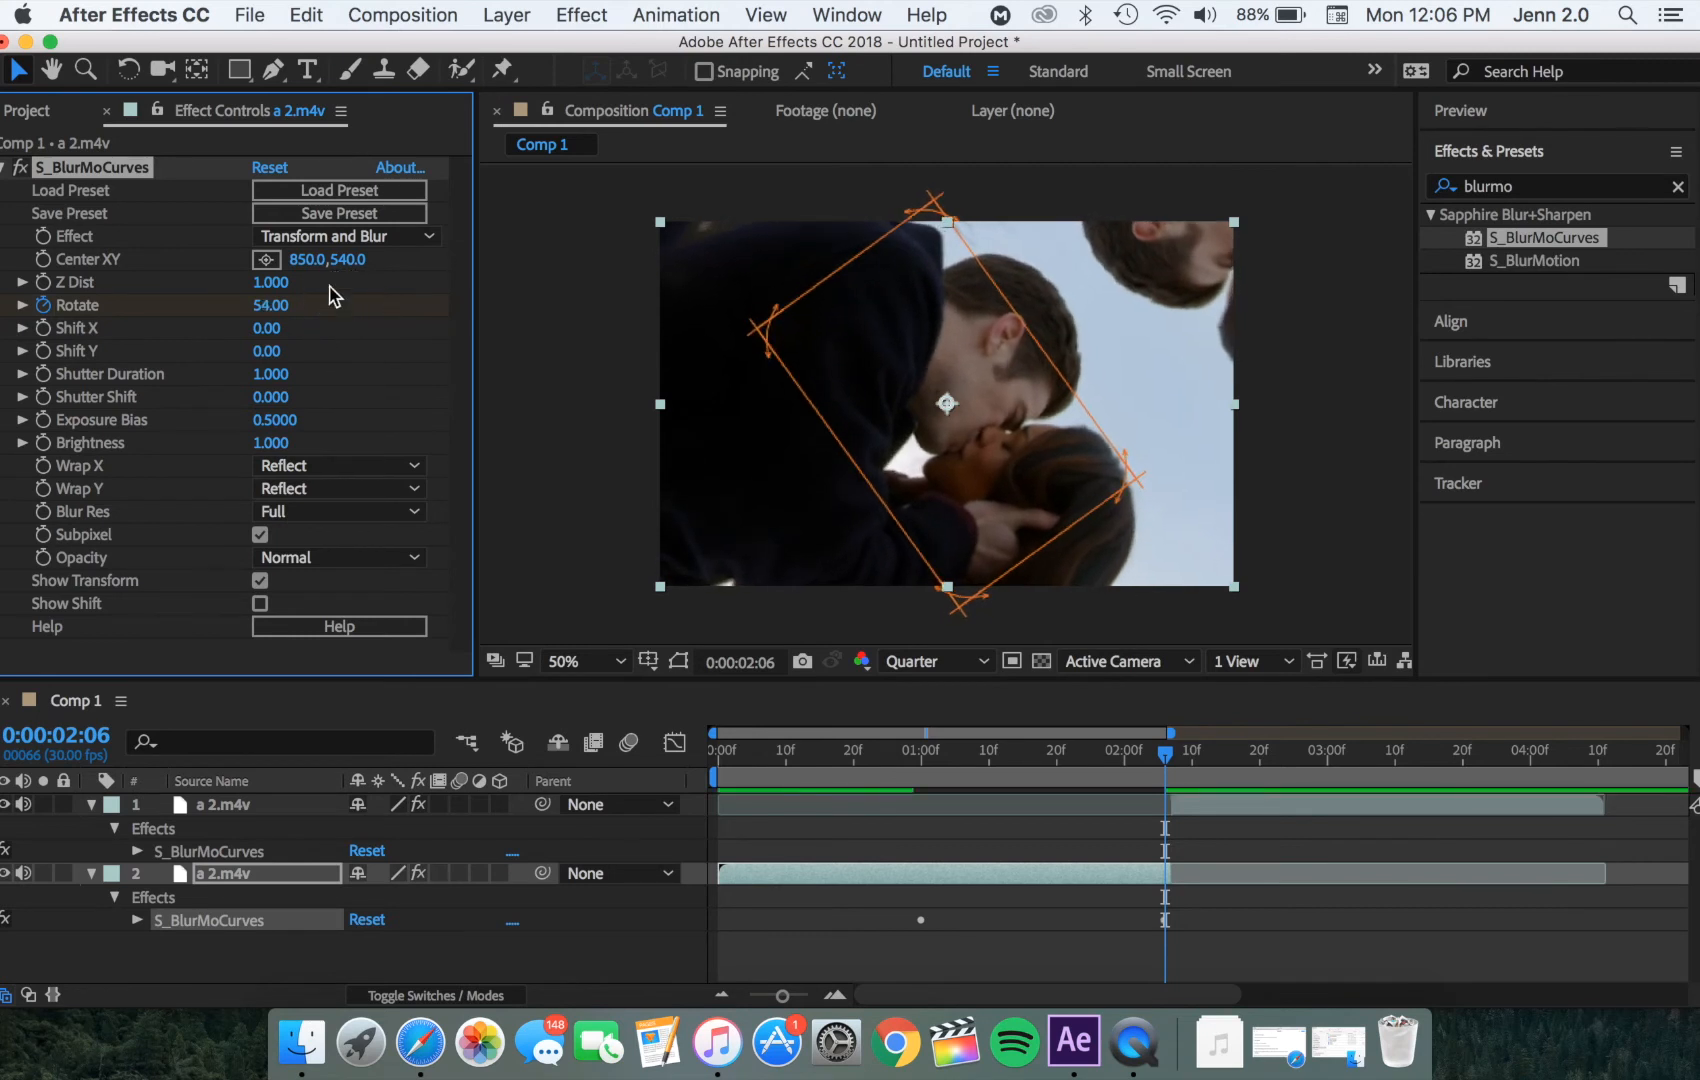
Step: Keyframe the second clip's Rotate at -57.00 at its start, 0:00:02:07, and at 0.00 at about 0:00:03:05
left_click(1175, 752)
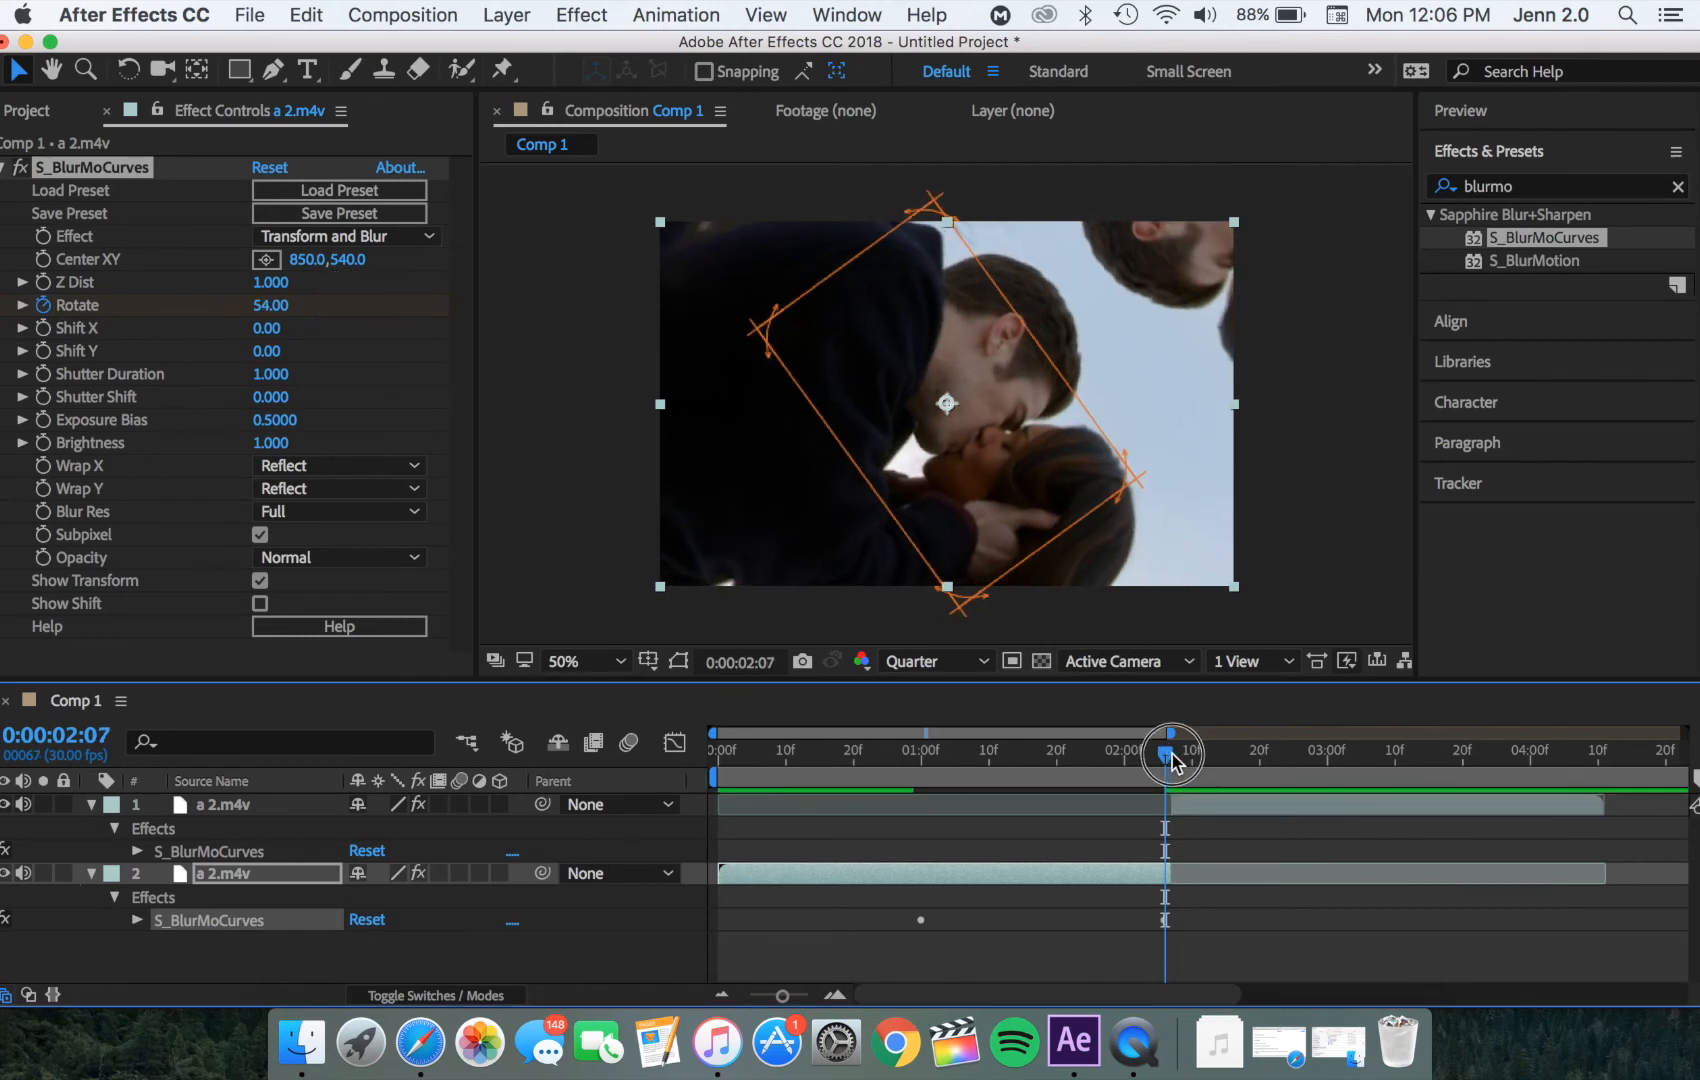
left_click(1208, 816)
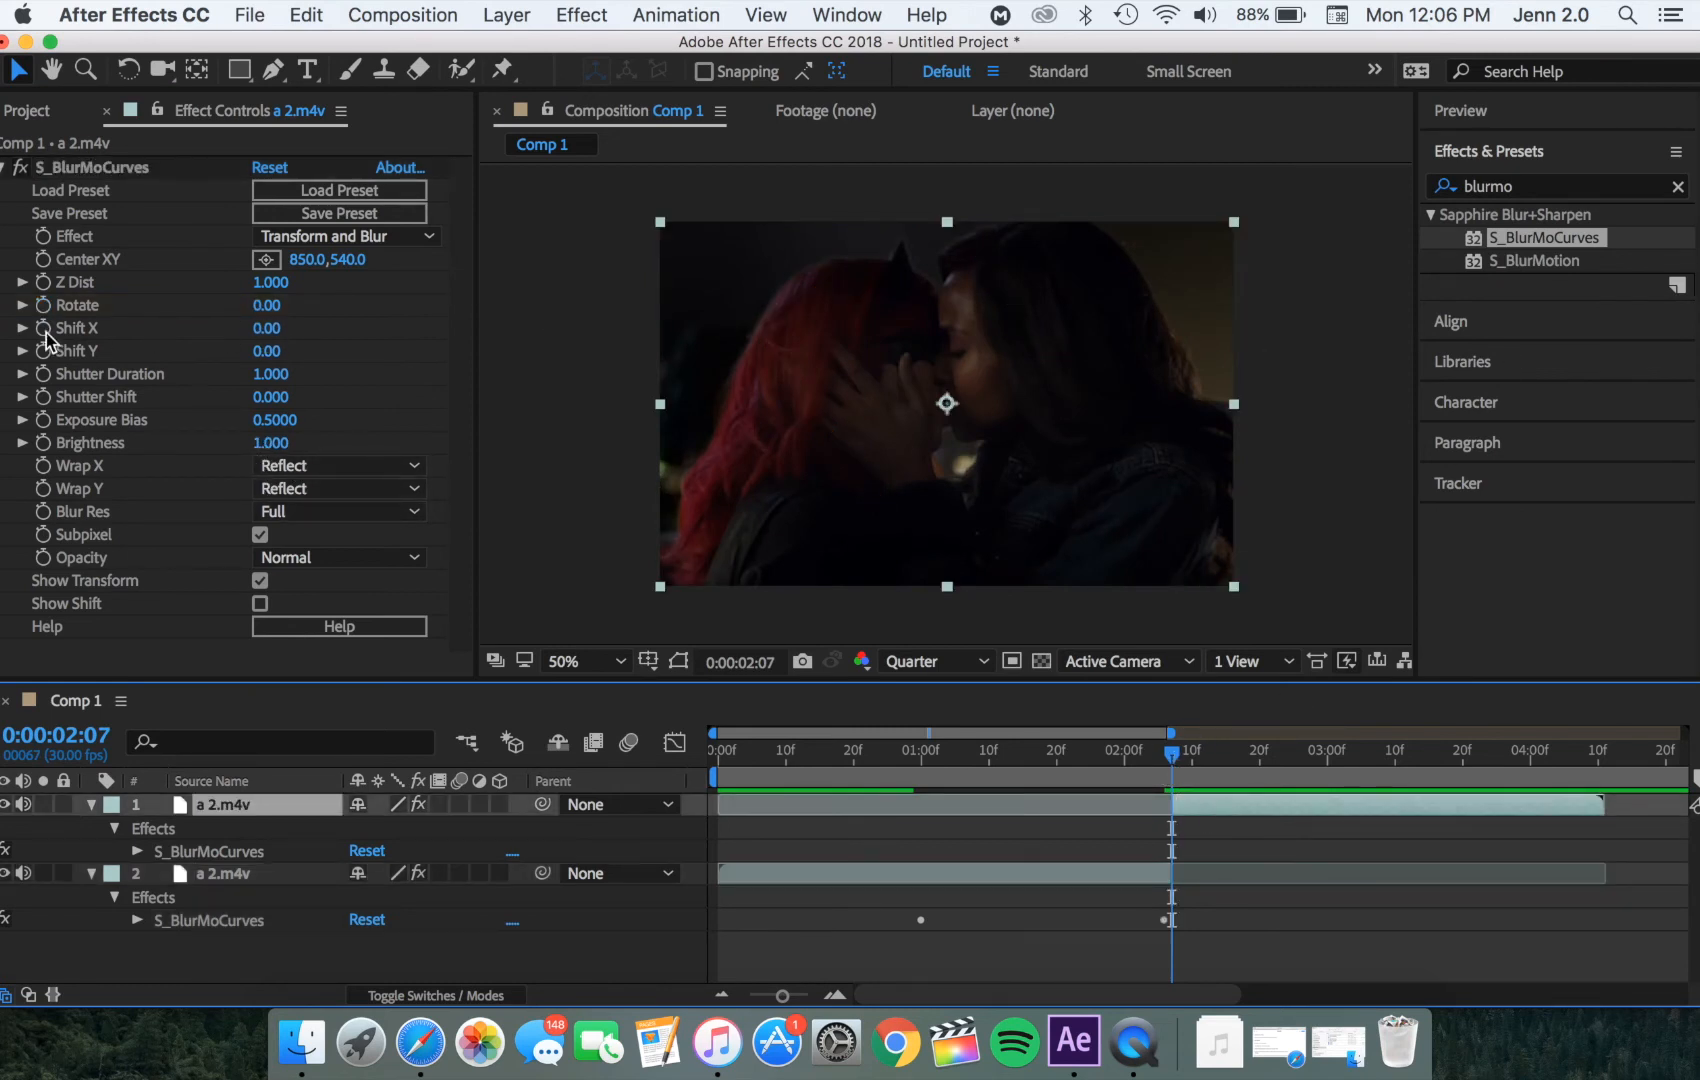
left_click(45, 306)
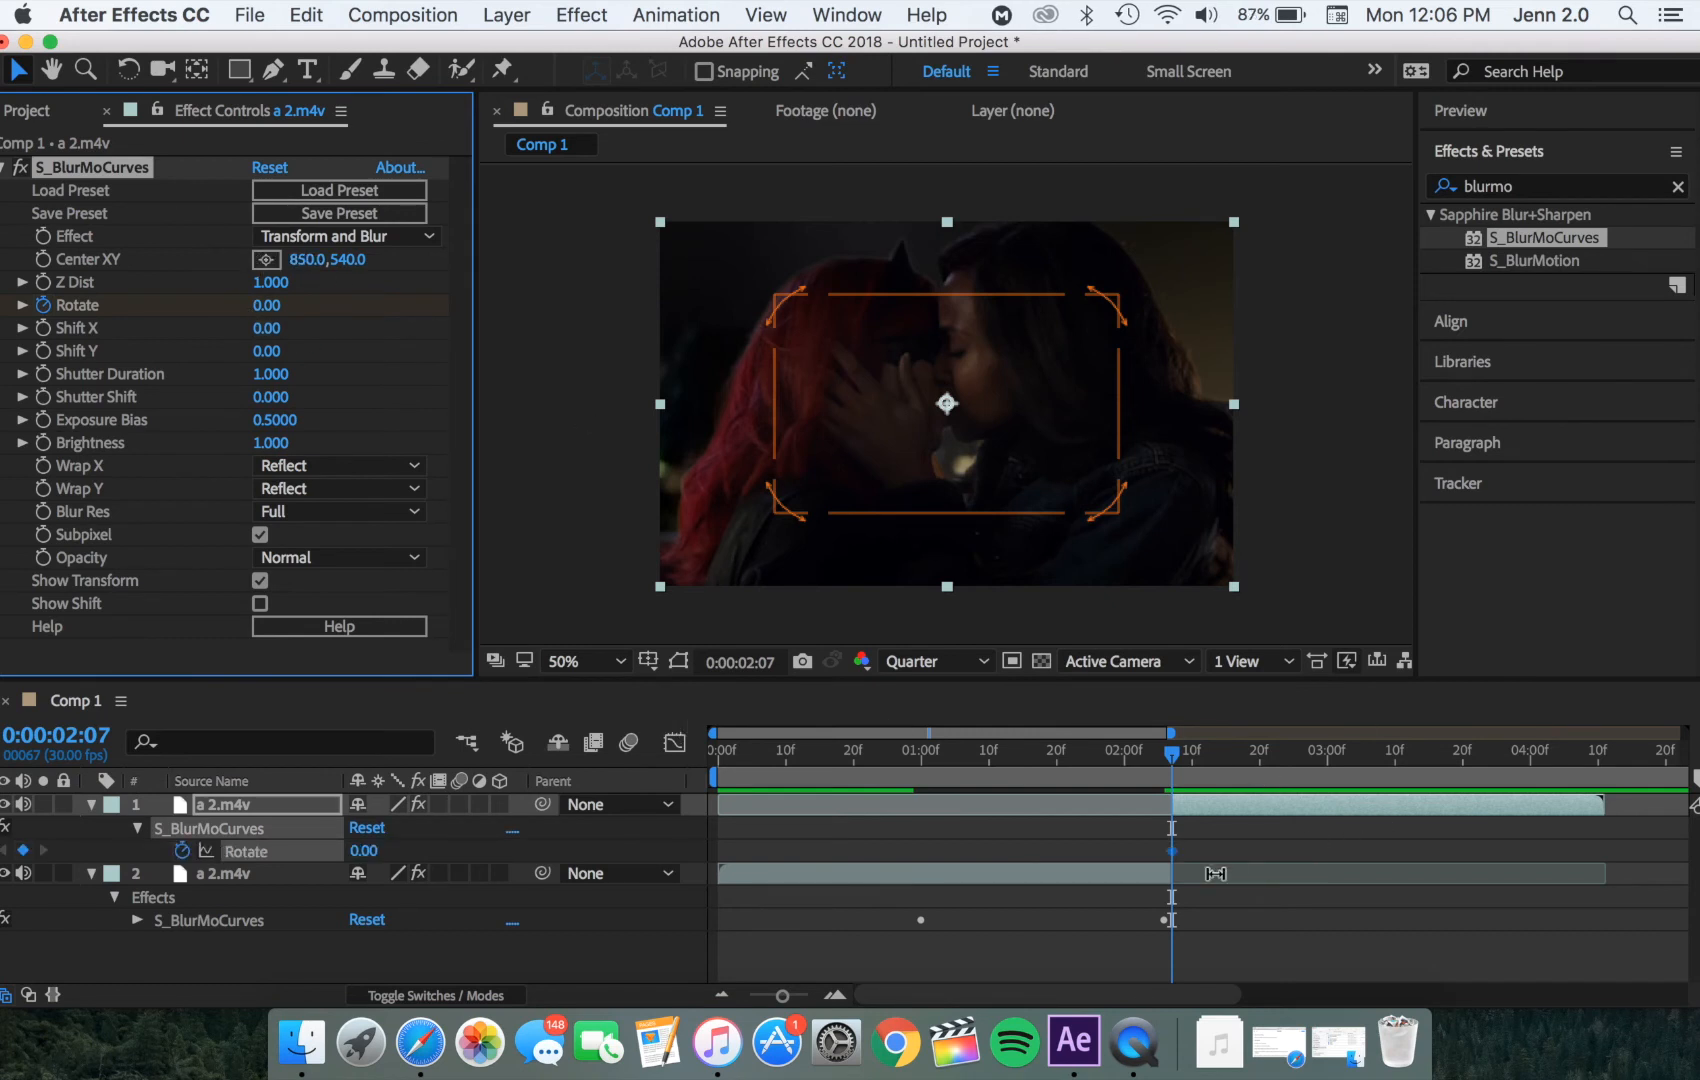
left_click_drag(1172, 851, 1362, 855)
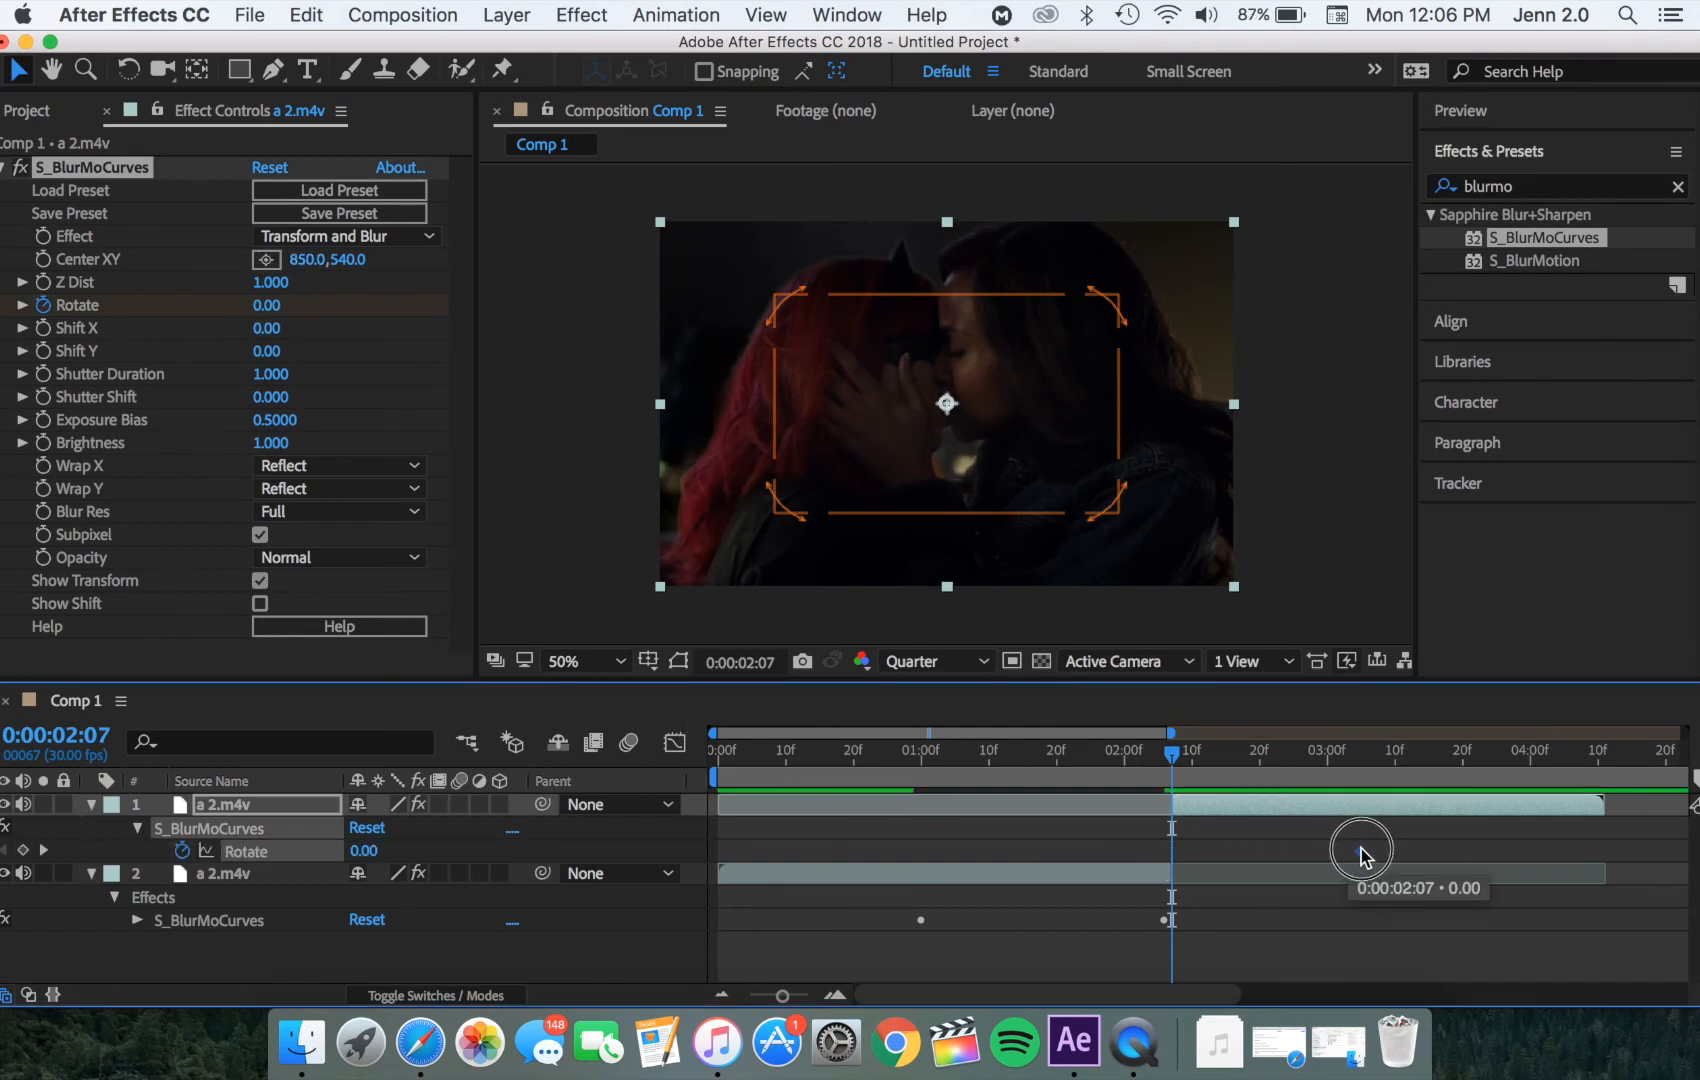
left_click(277, 311)
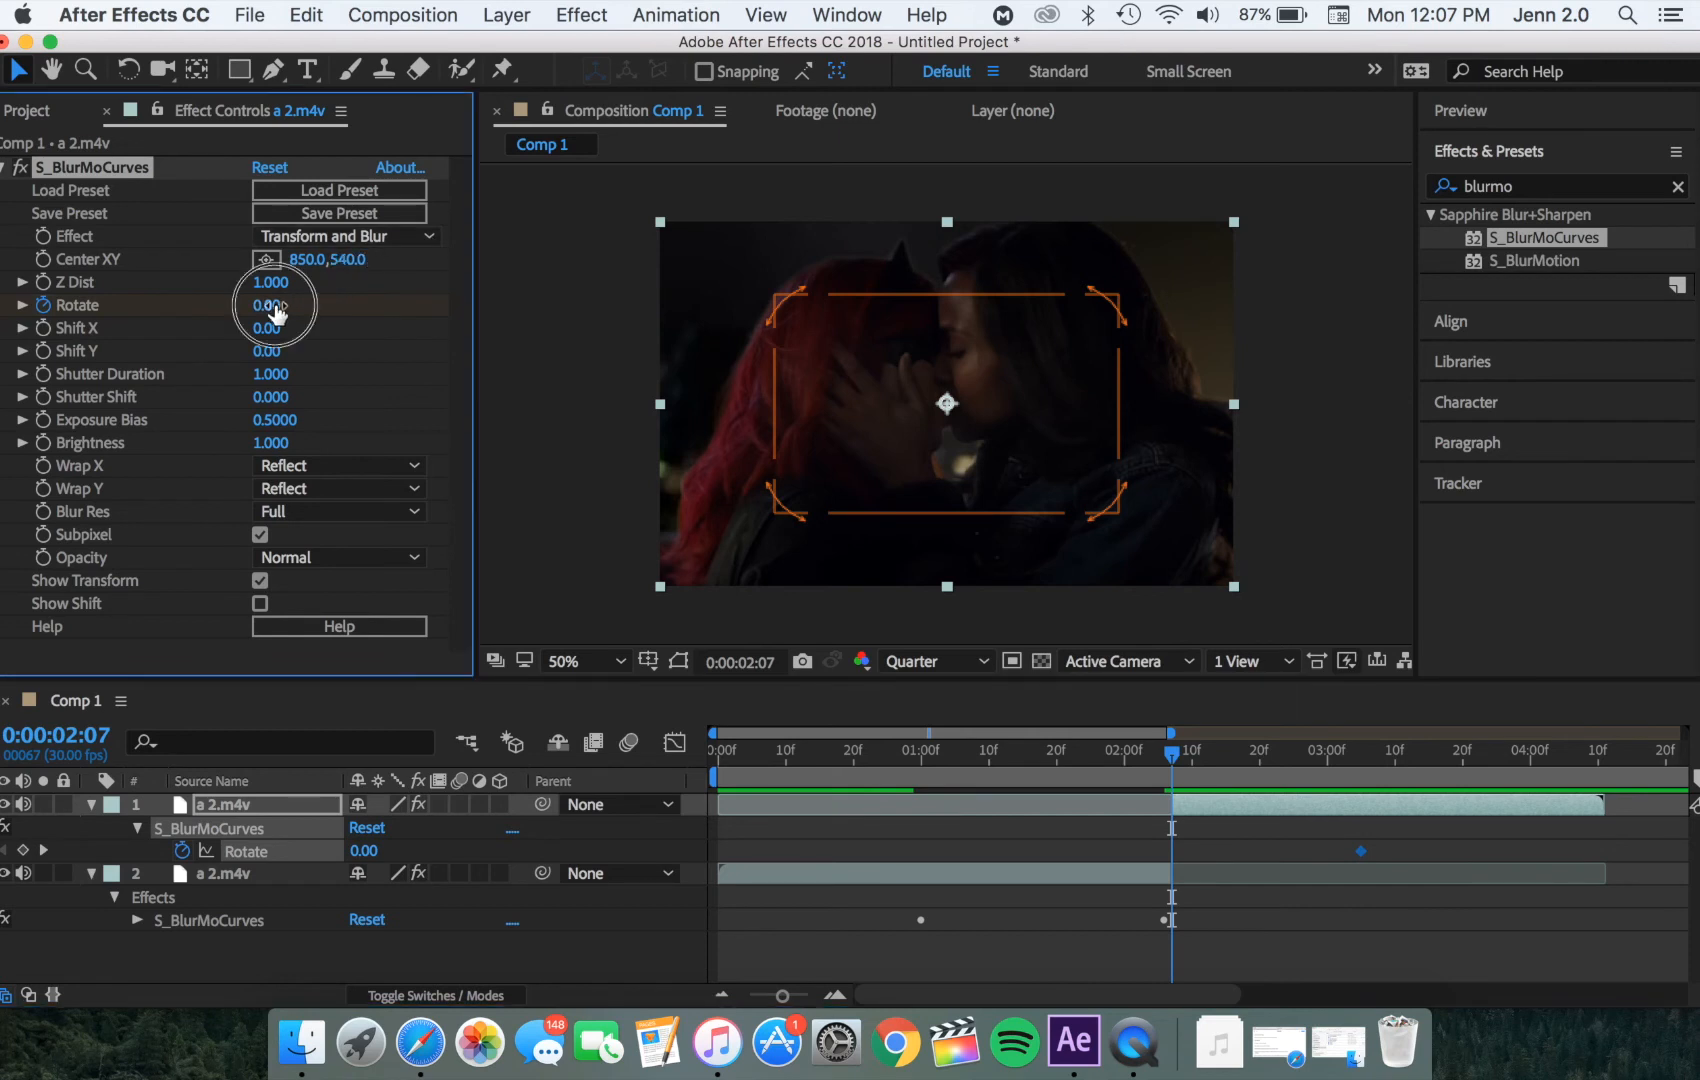
left_click_drag(277, 311, 205, 318)
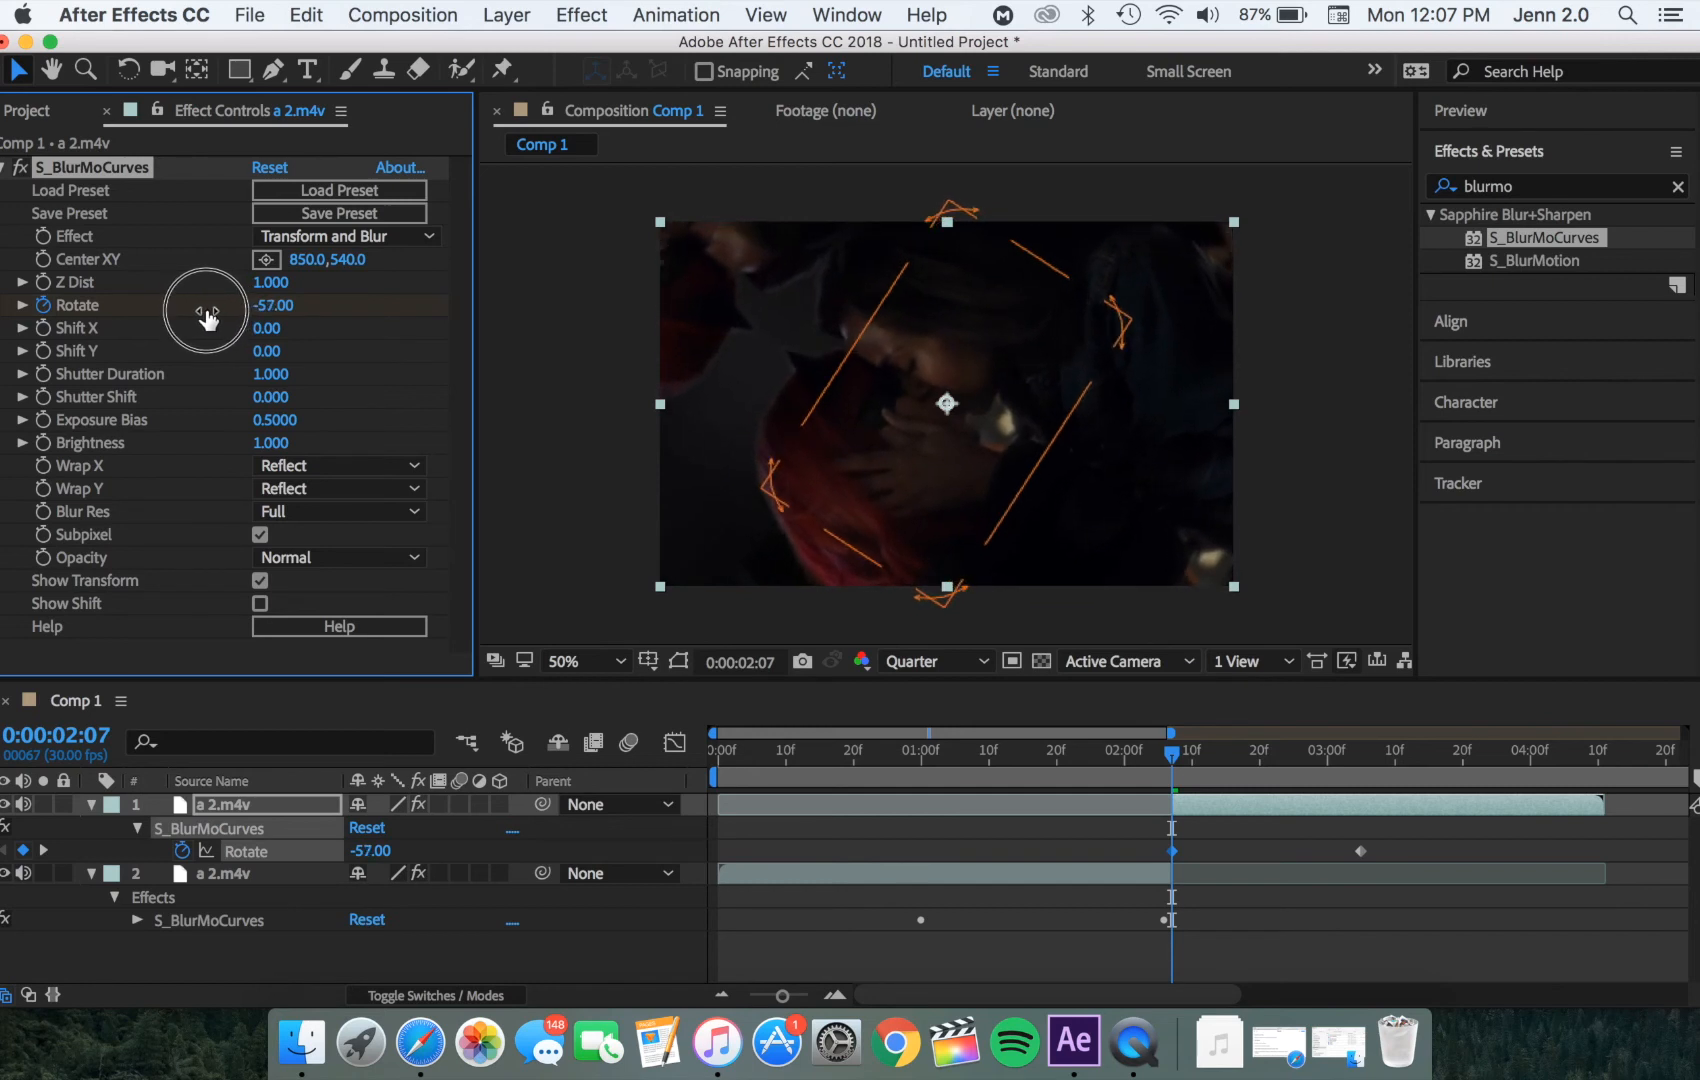
Step: Compare the clips' rotation at the cut and set the second clip's first Rotate keyframe to -55.00
left_click(1166, 750)
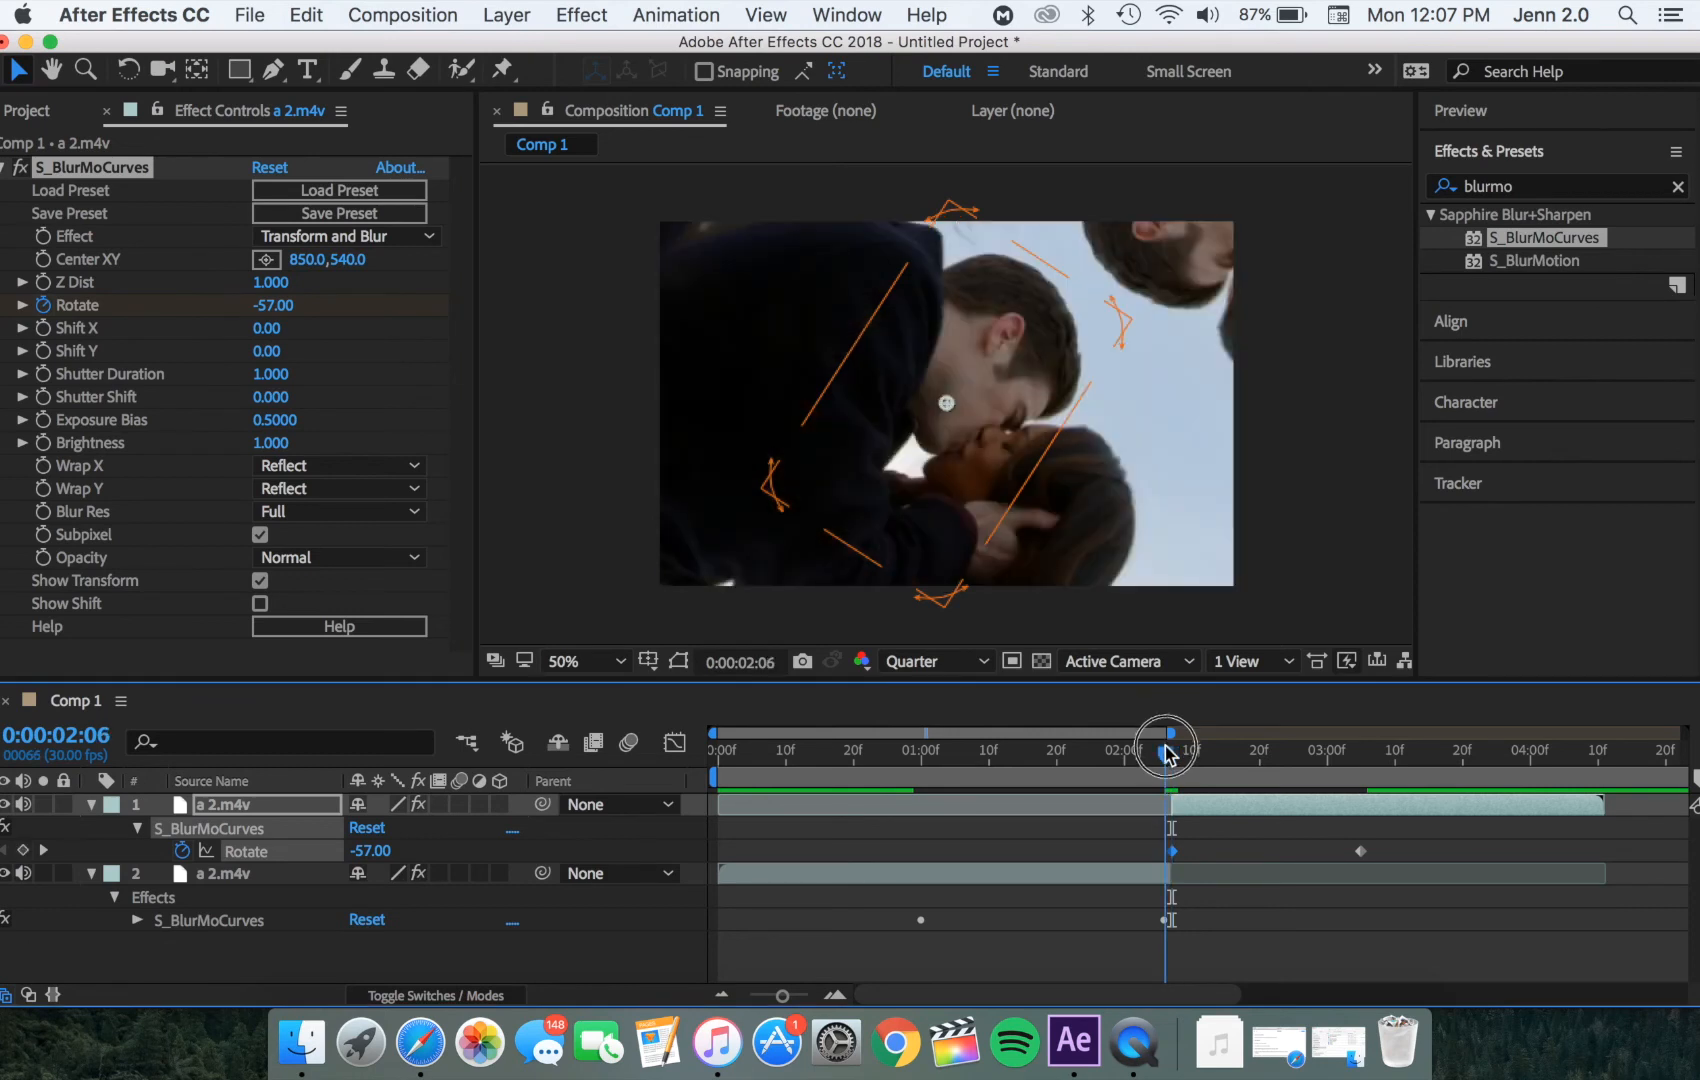
left_click(1145, 872)
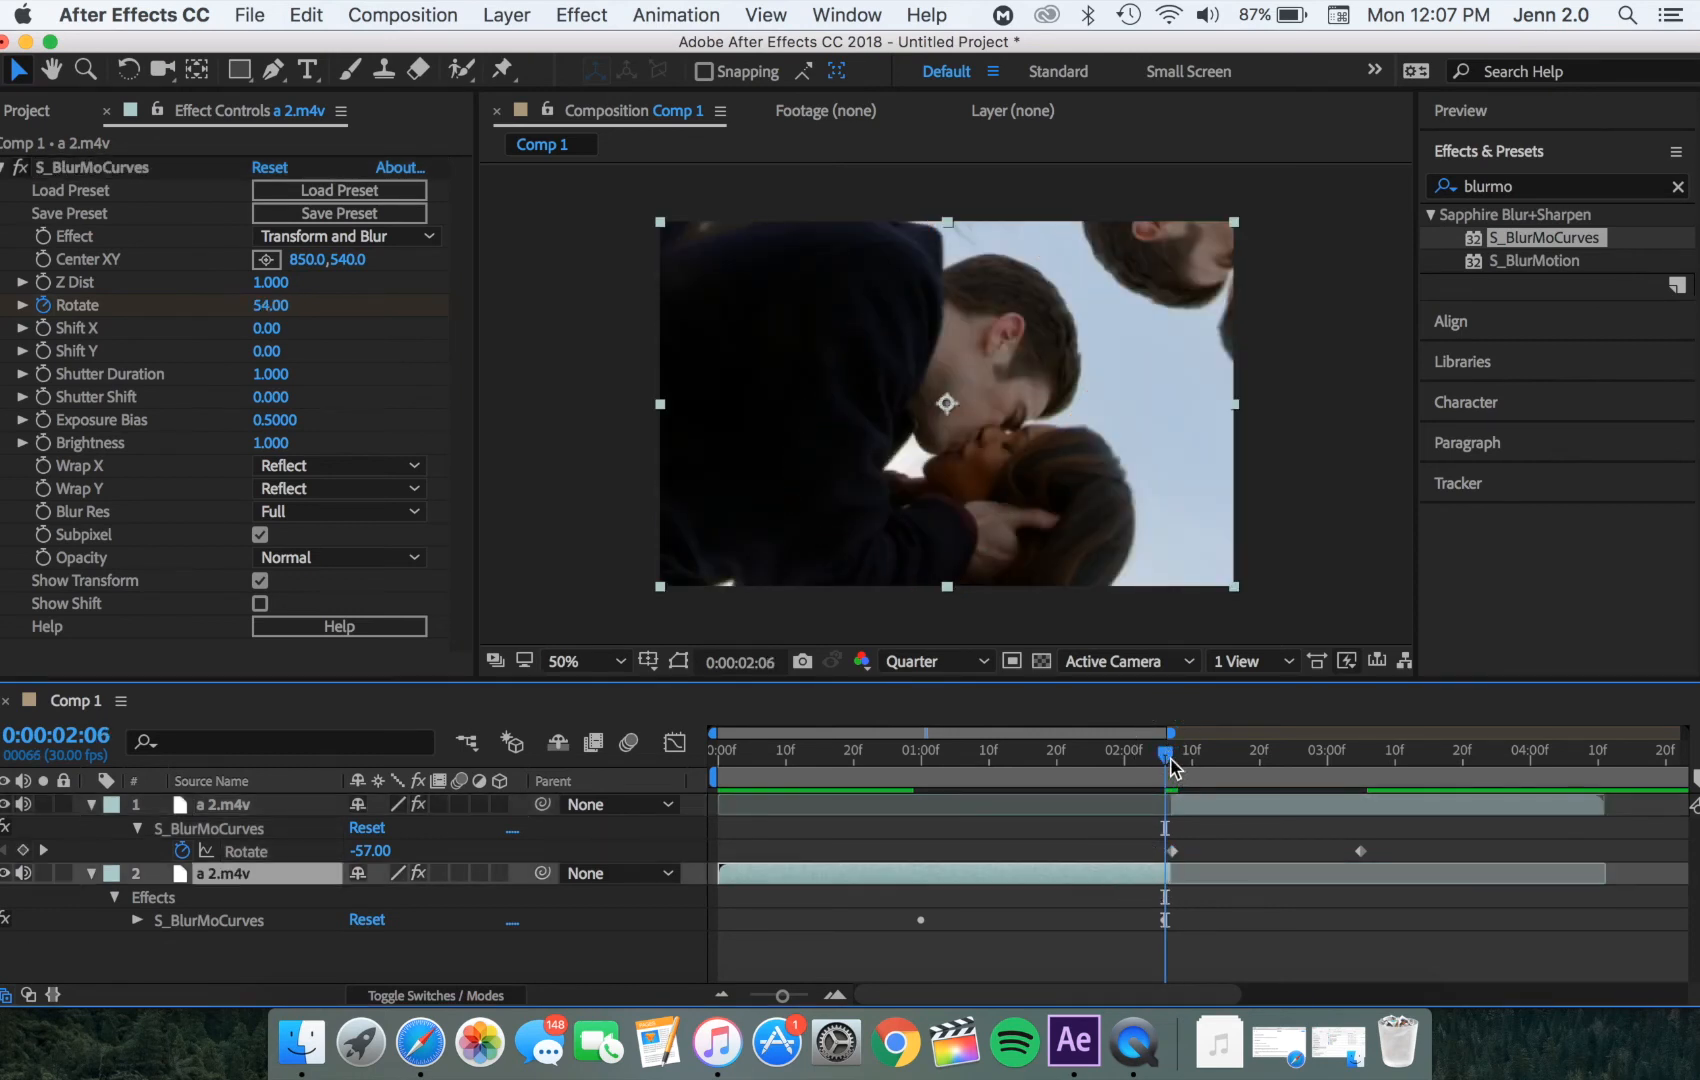
left_click(1172, 758)
left_click(1193, 803)
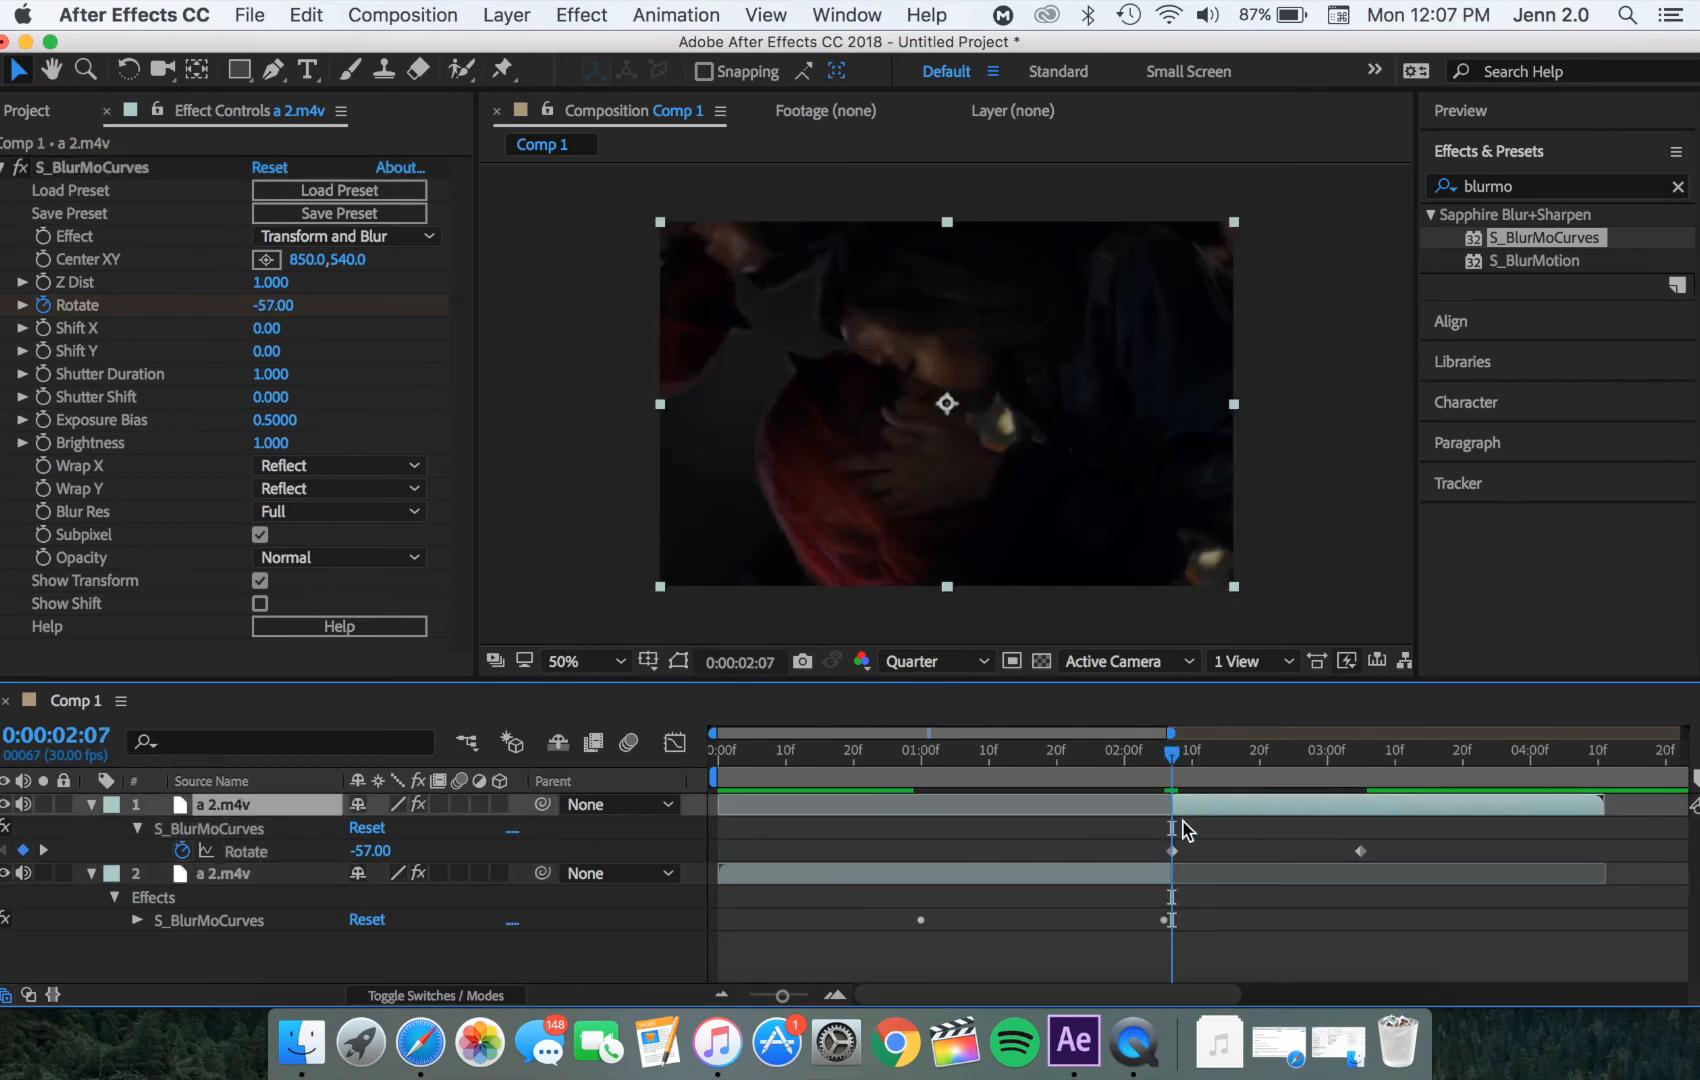
left_click(1172, 851)
left_click(281, 307)
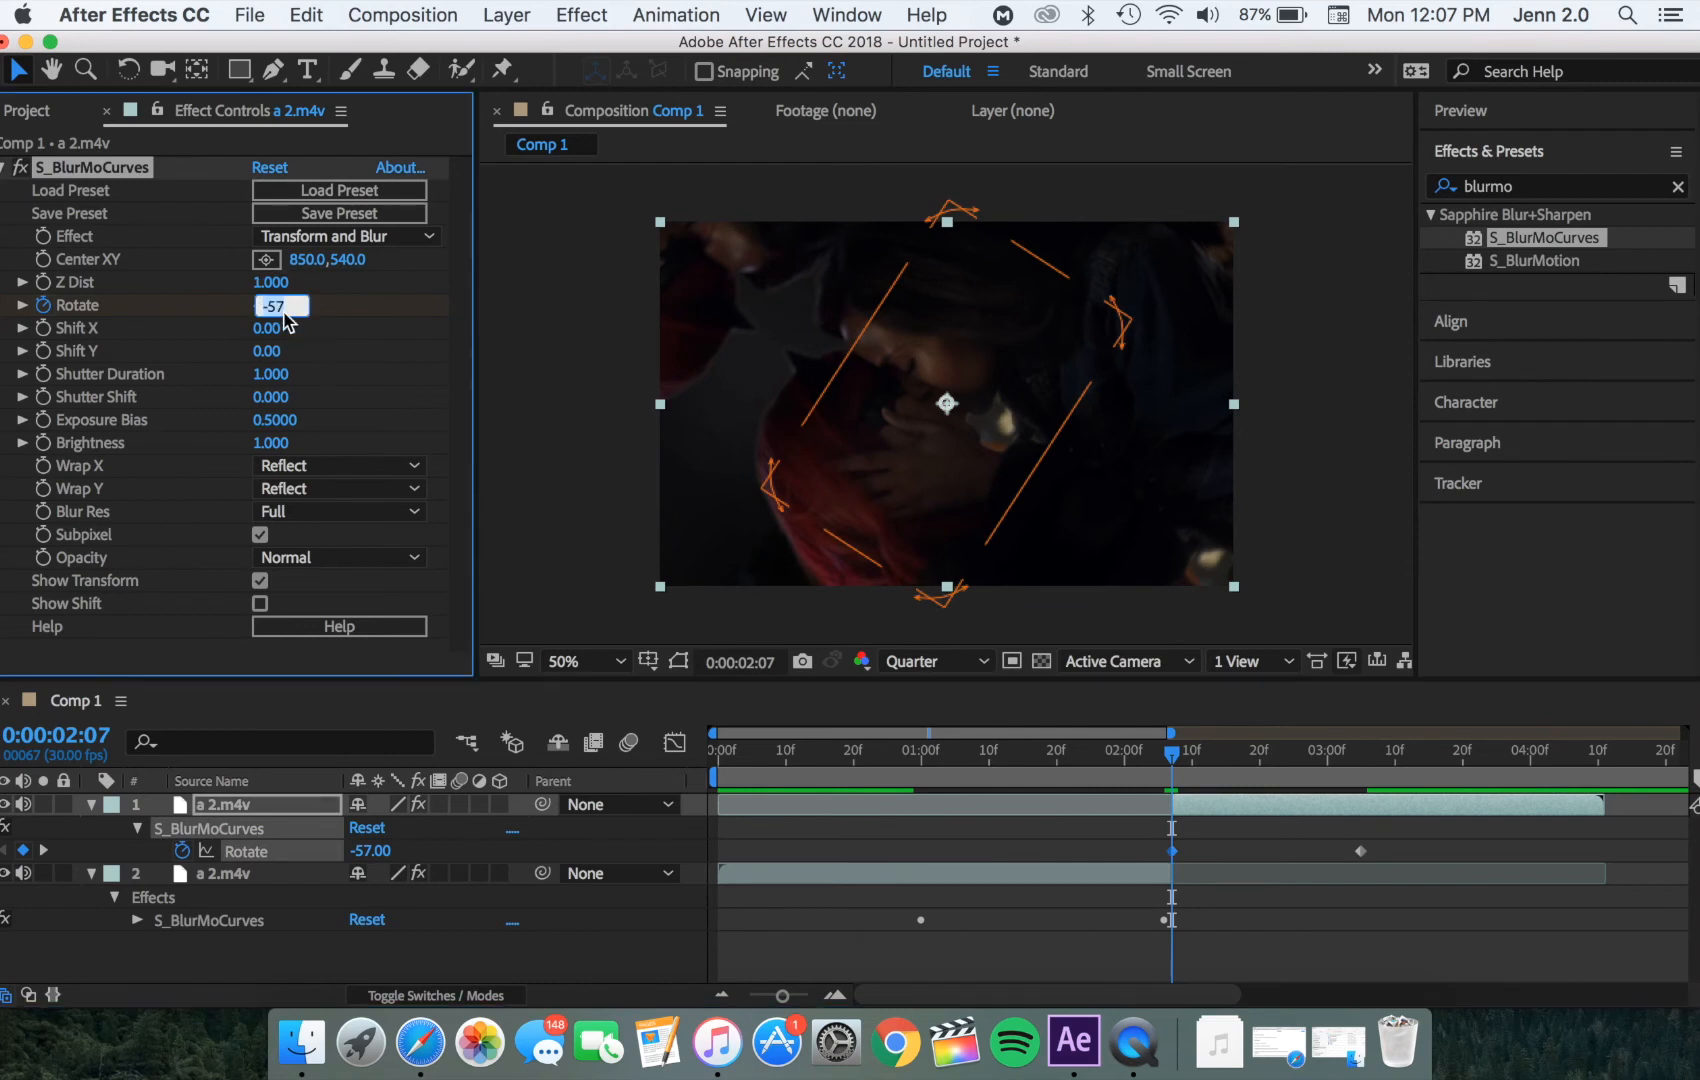
key("Return")
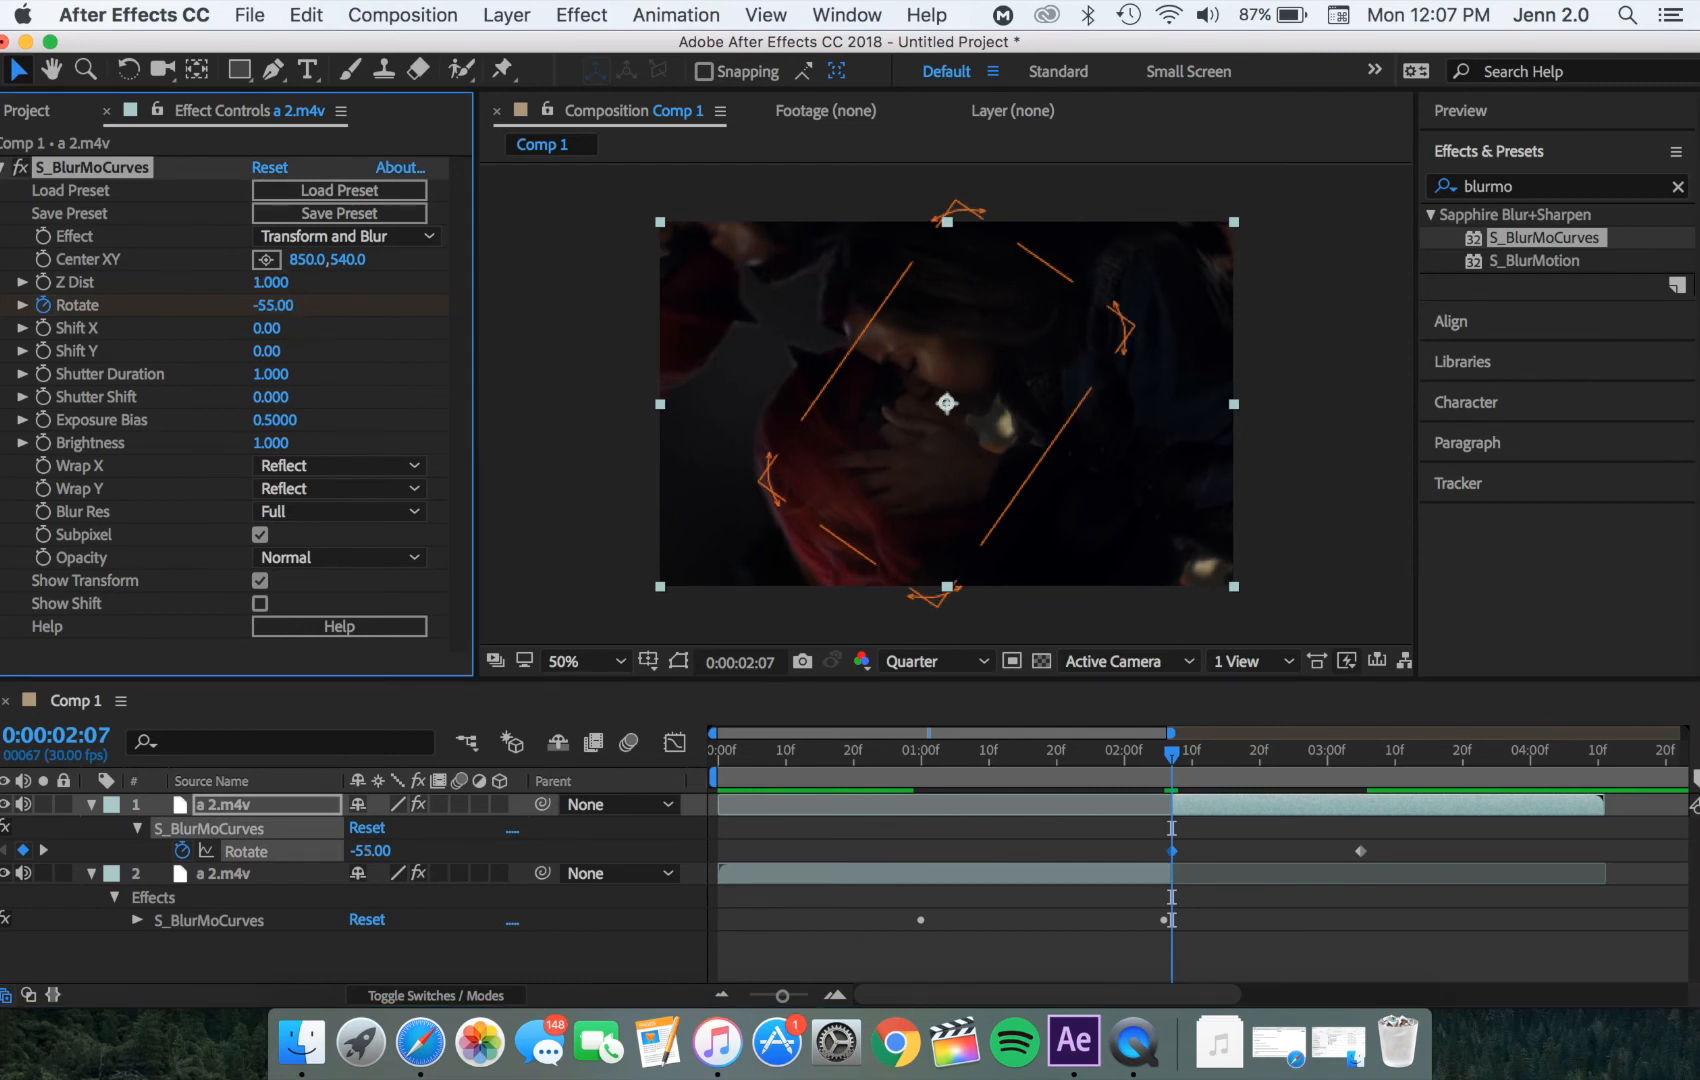
Step: Reveal the Rotate keyframes of both clips and apply Easy Ease to all of them
left_click_drag(1142, 838, 1386, 866)
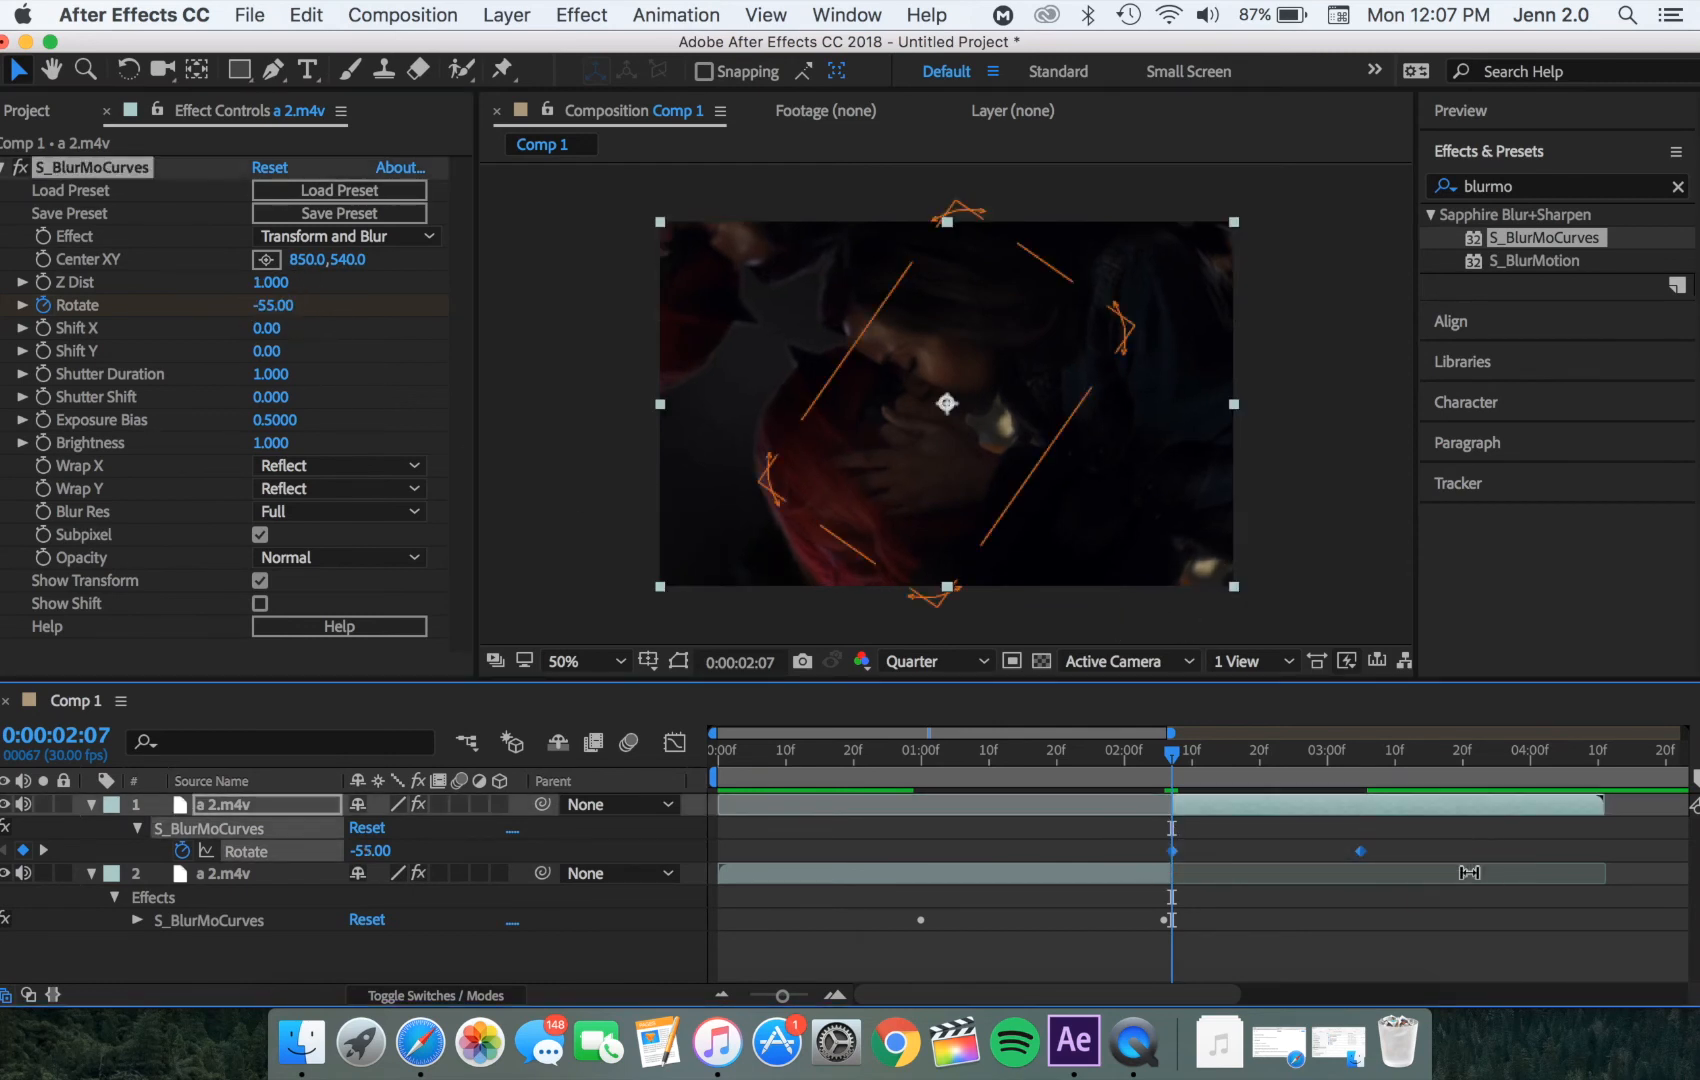
key("F9")
left_click(1468, 874)
key("u")
left_click_drag(897, 901, 1199, 938)
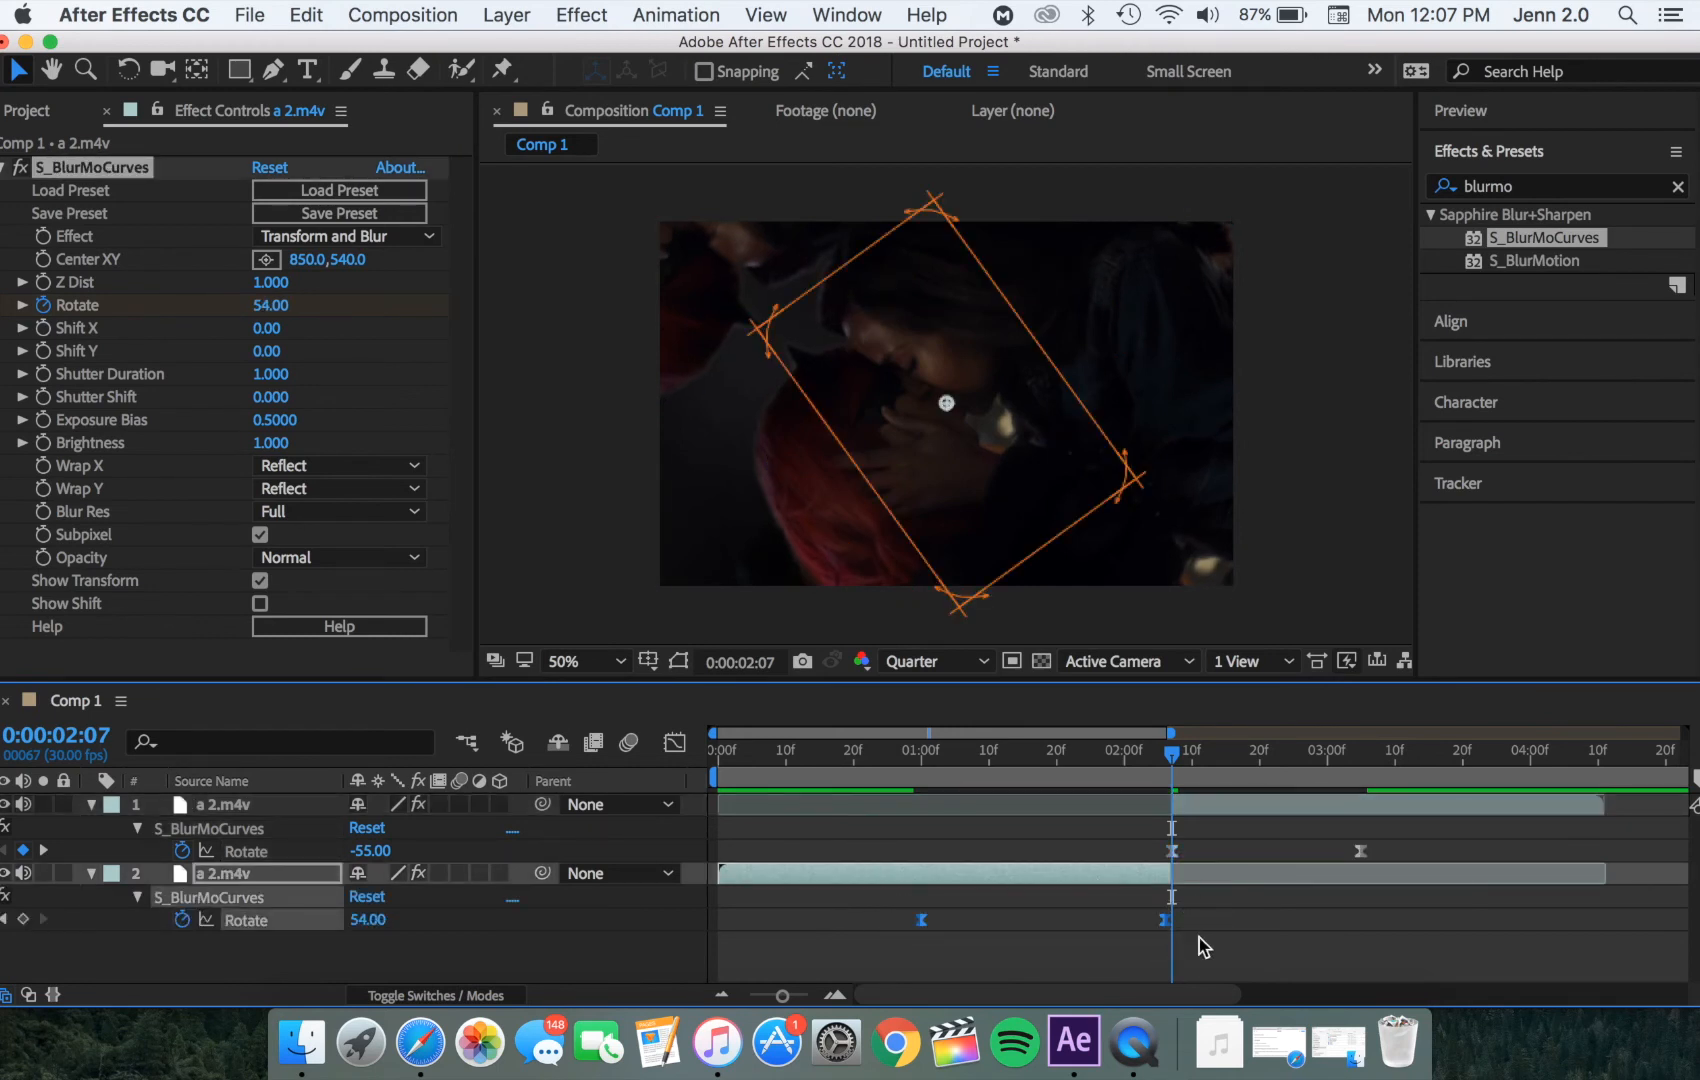
Step: Shape the first clip's Rotate value graph so it starts flat and climbs steeply at its last keyframe
key("shift+F3")
left_click_drag(1093, 806, 1123, 922)
key("shift+F3")
Step: Shape the second clip's Rotate value graph so it rises sharply at its first keyframe and eases out toward the last
left_click_drag(1148, 841, 1420, 877)
key("shift+F3")
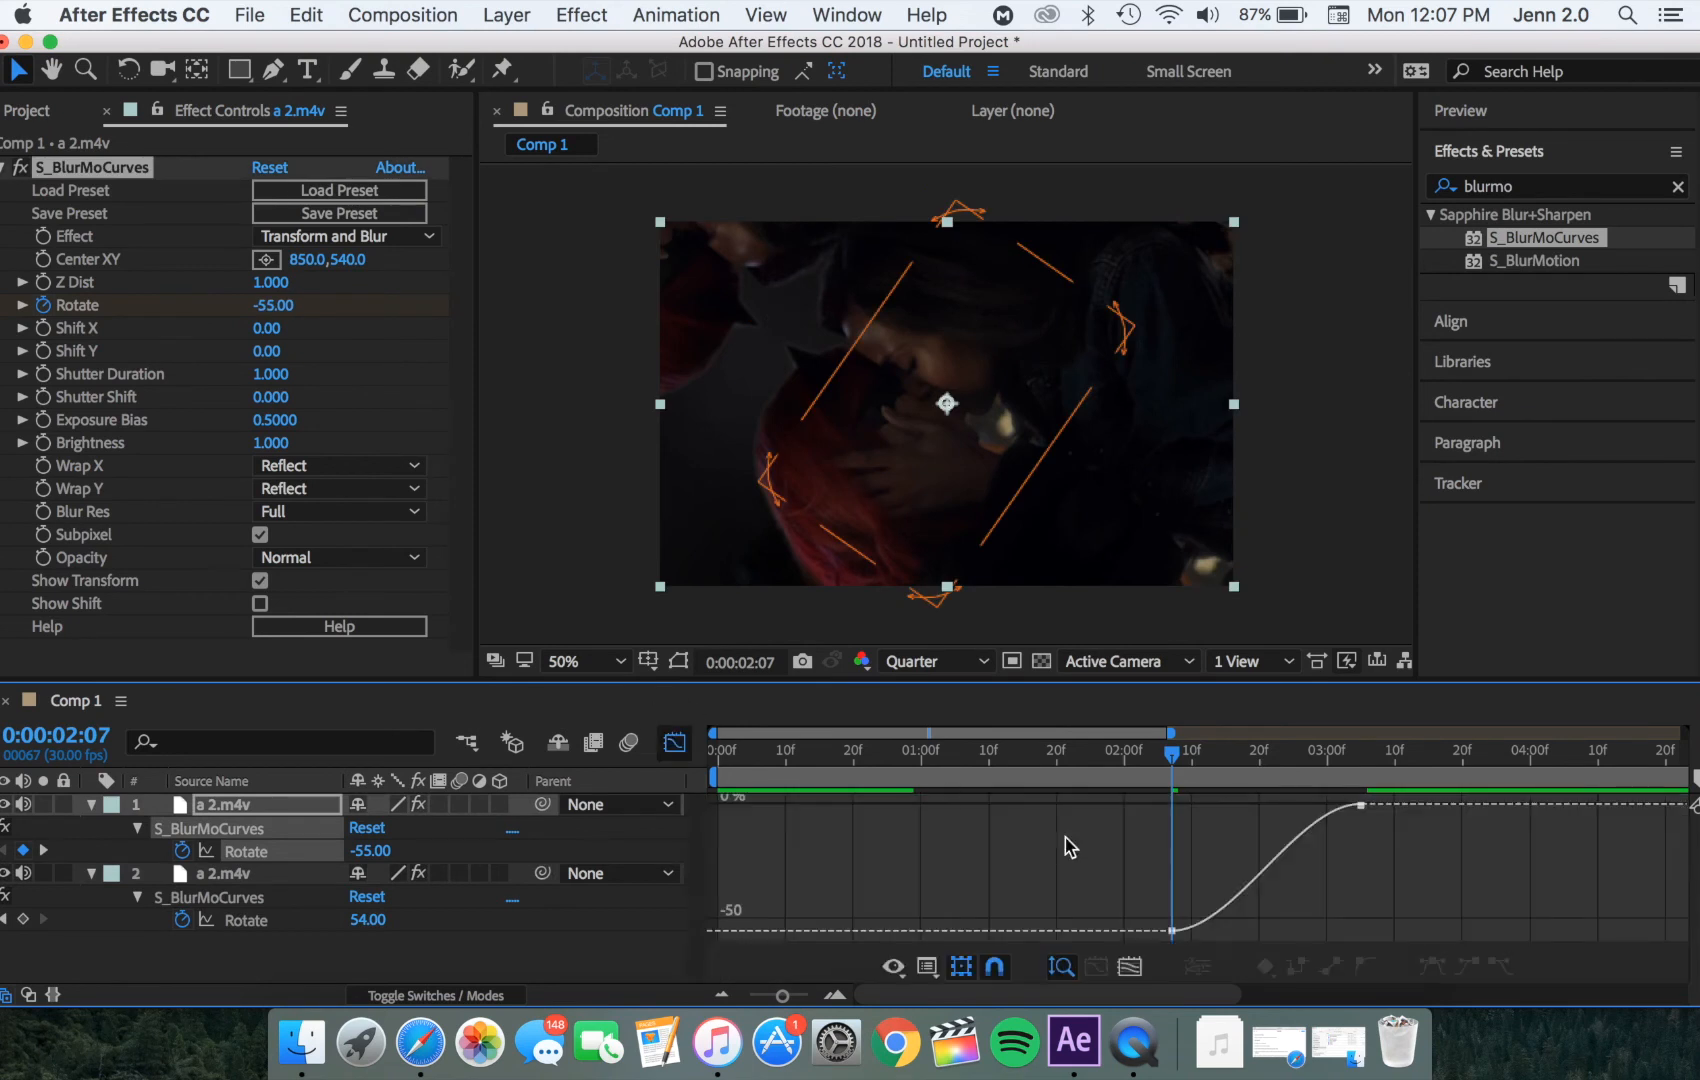
left_click_drag(1214, 915, 1213, 812)
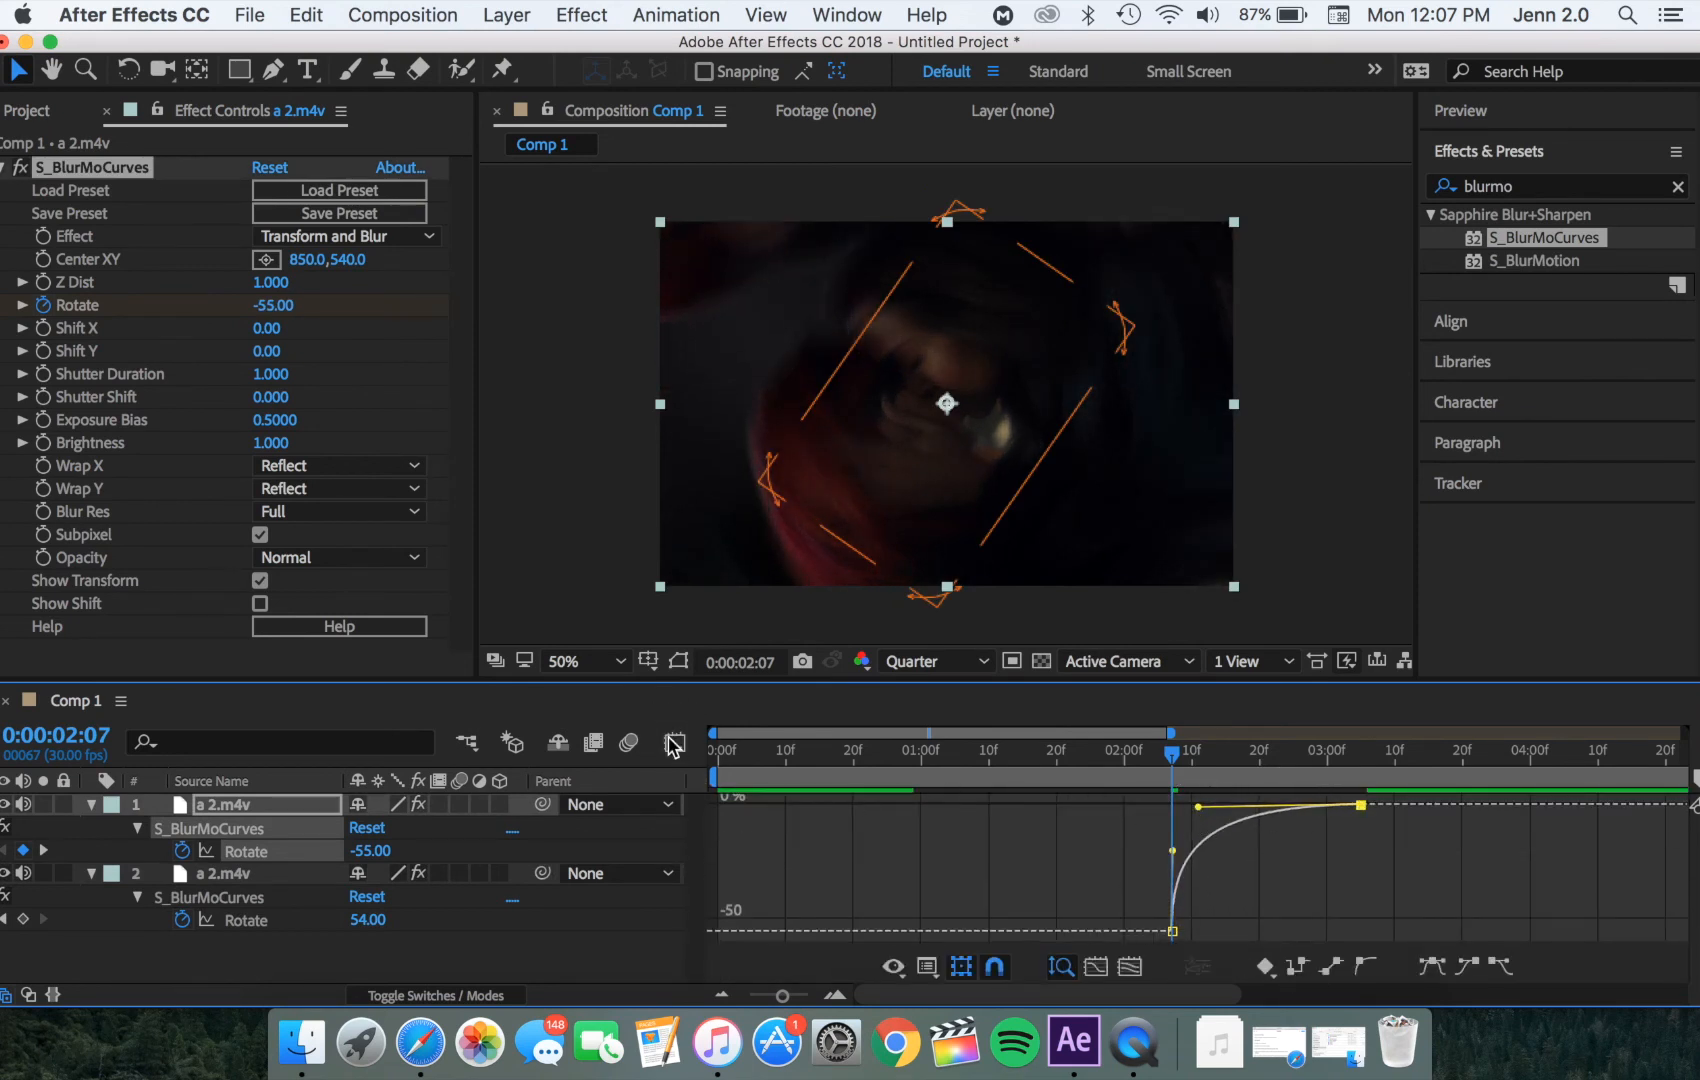
key("shift+F3")
Step: Preview the rotation transition and check the frames around the cut at 0:00:02:07
left_click(873, 769)
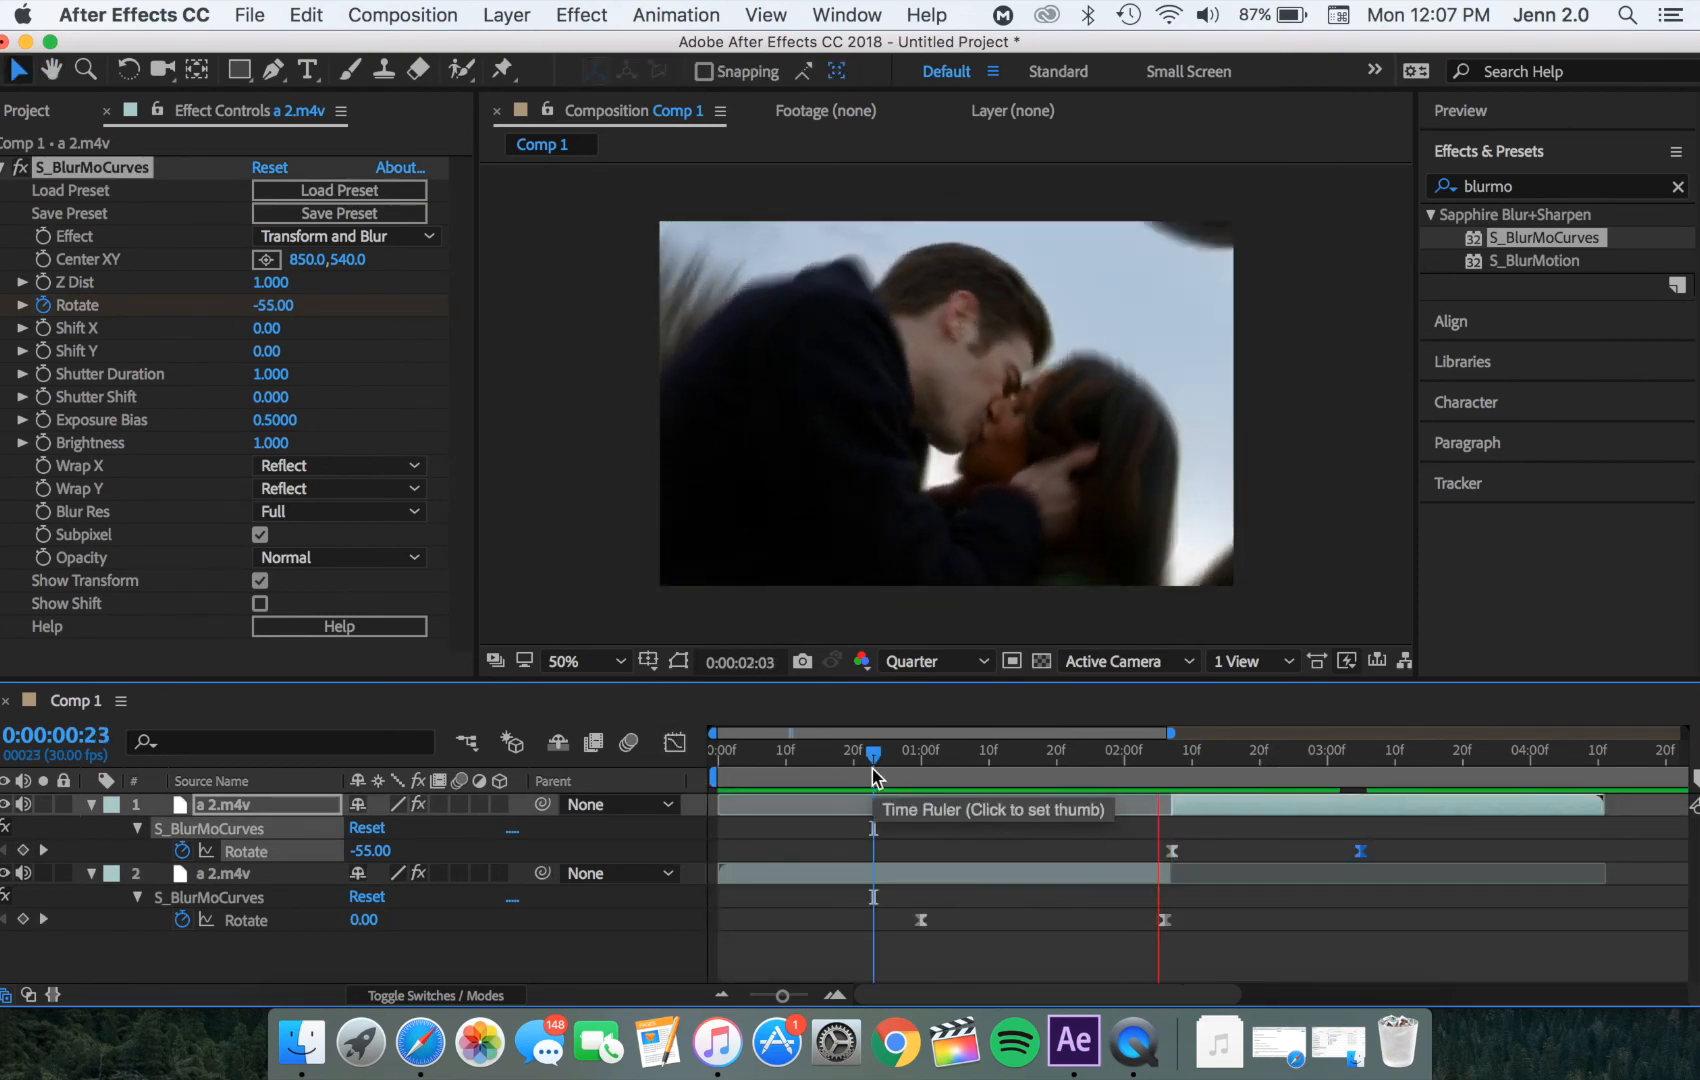
left_click(900, 777)
key("space")
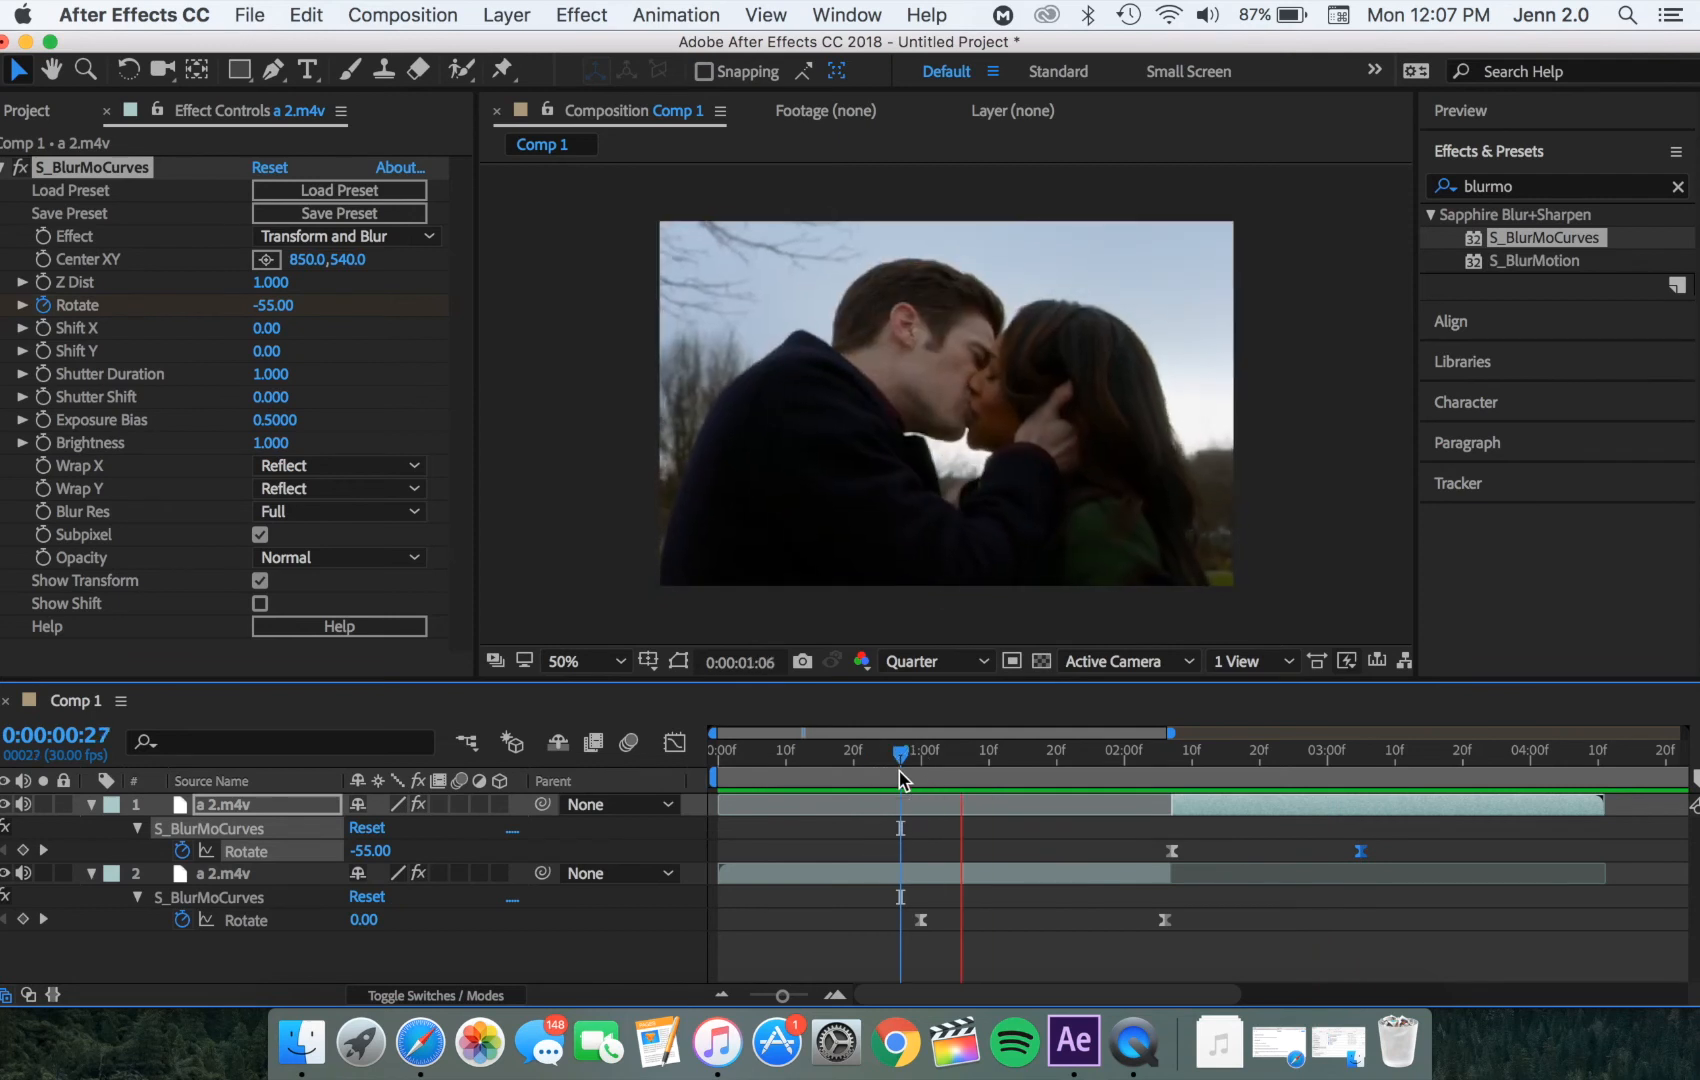
key("space")
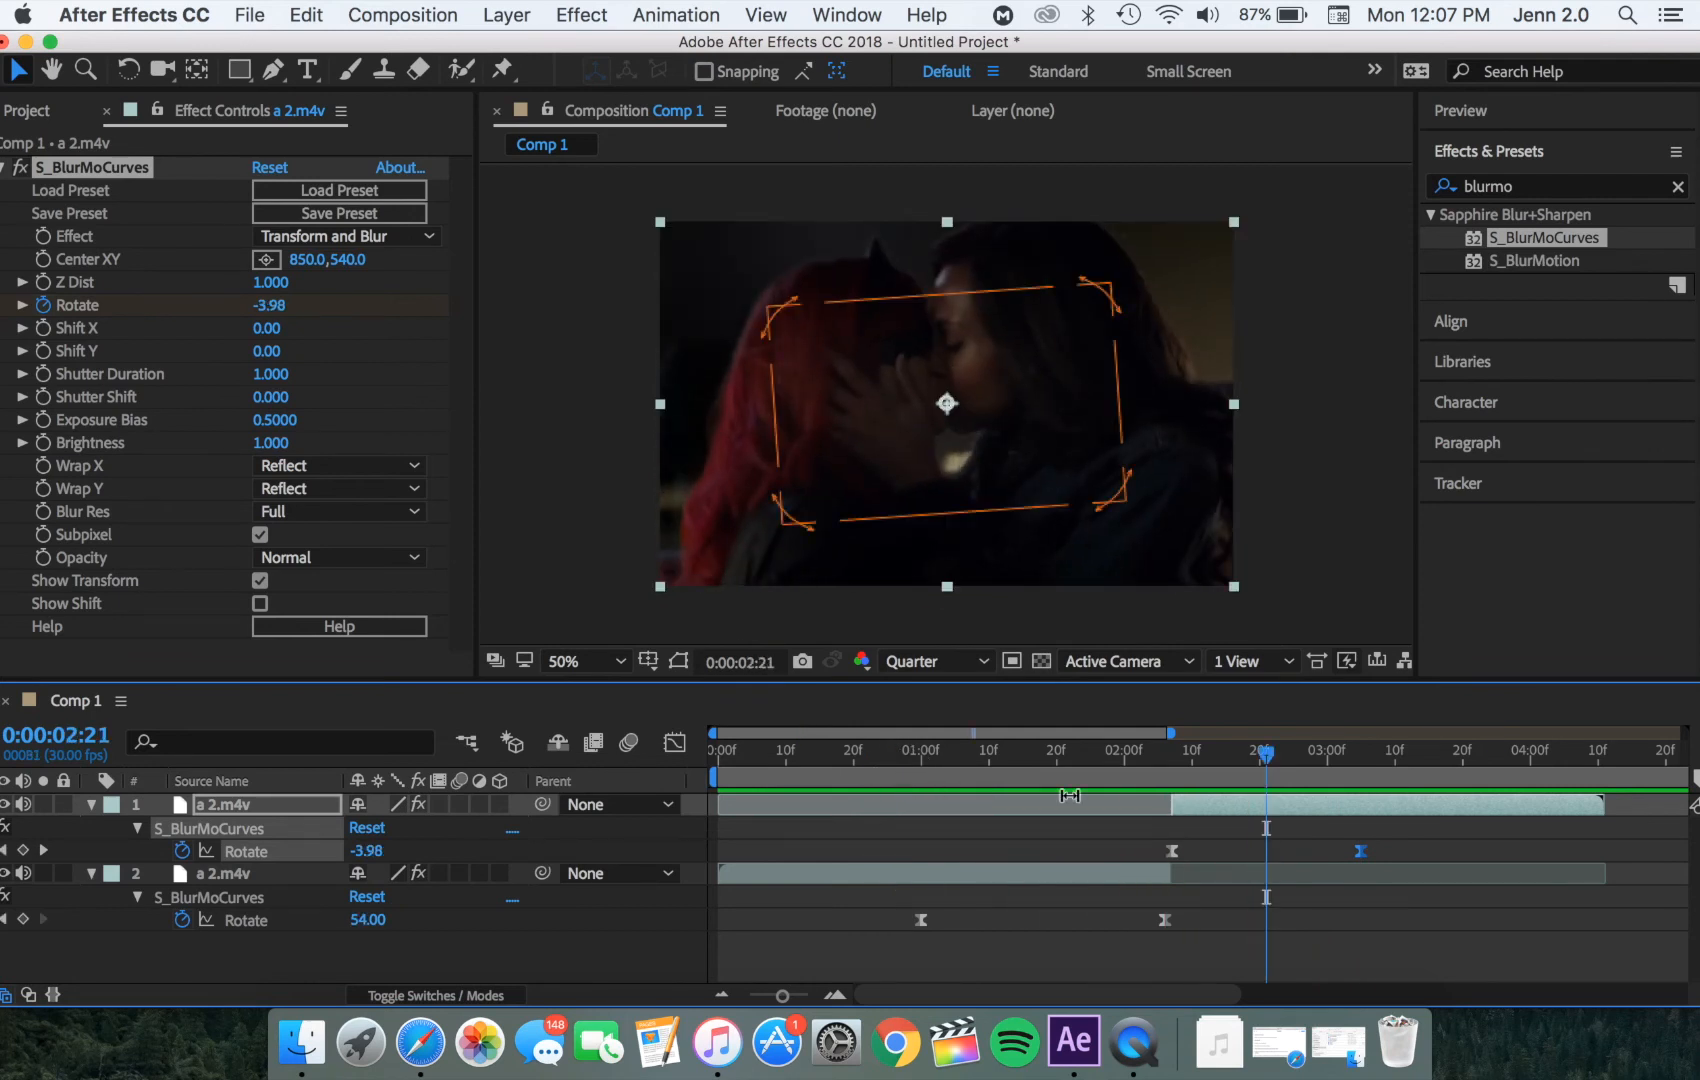
left_click(1170, 777)
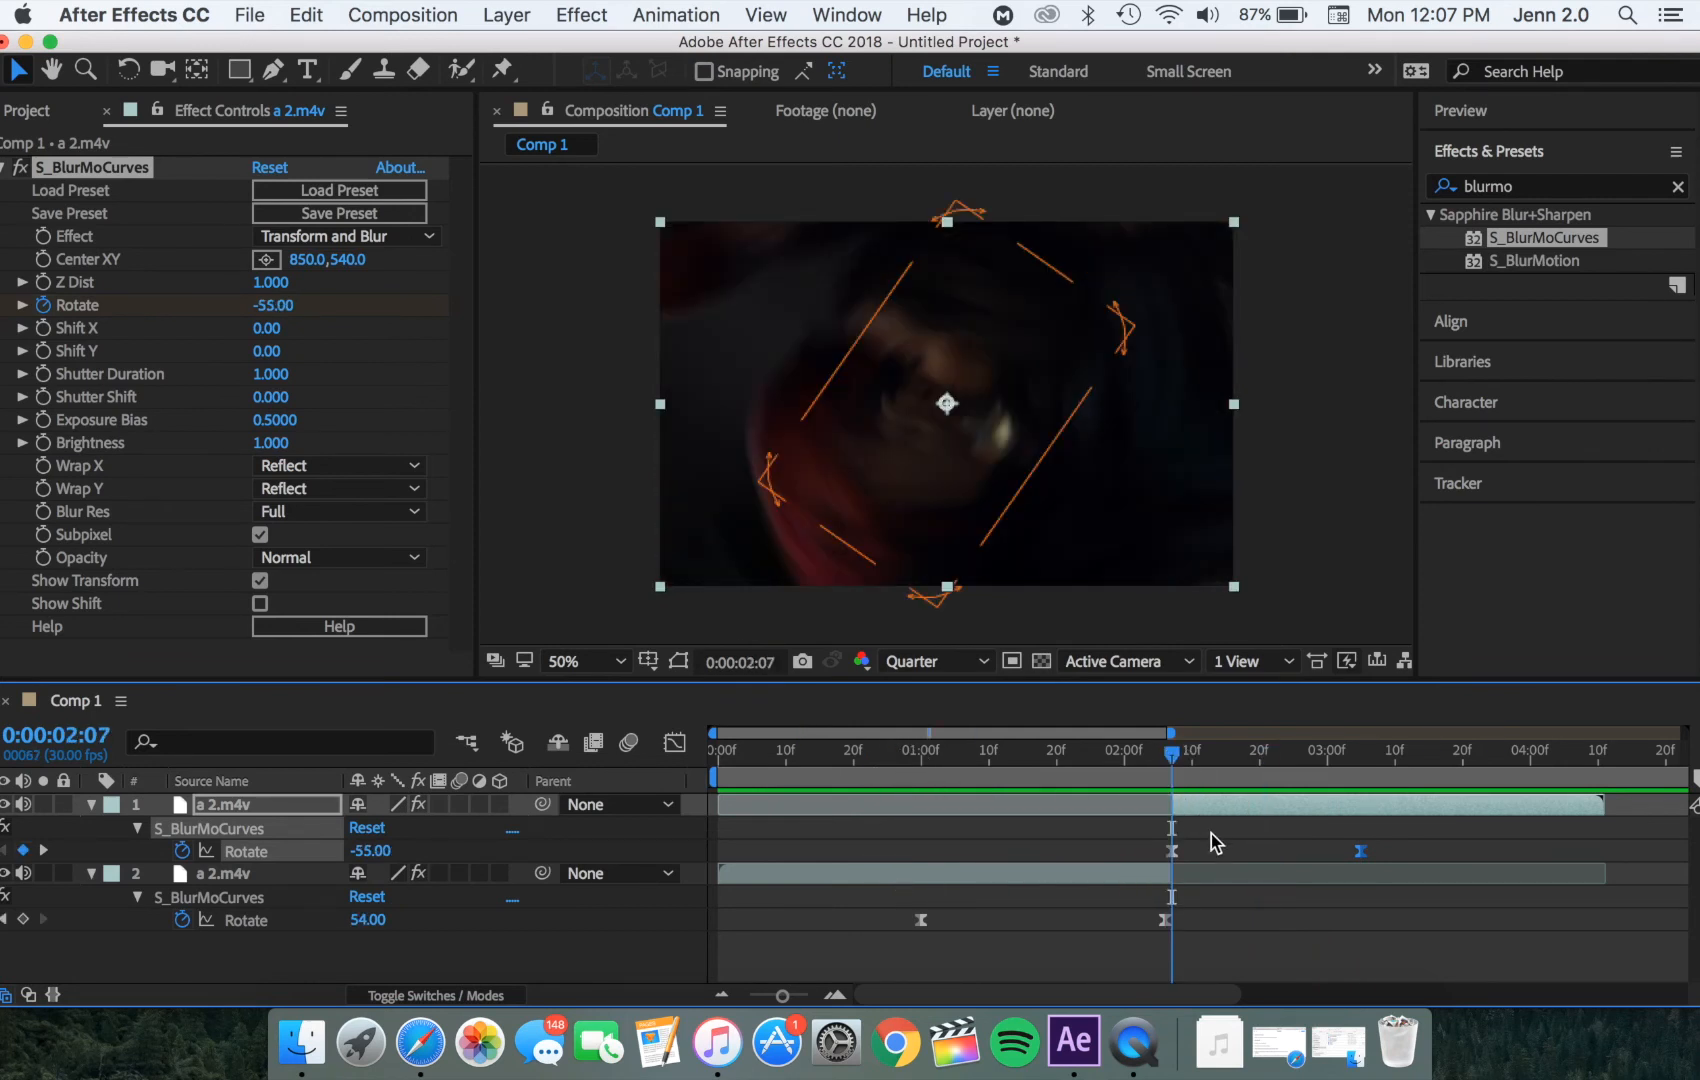
left_click(1100, 873)
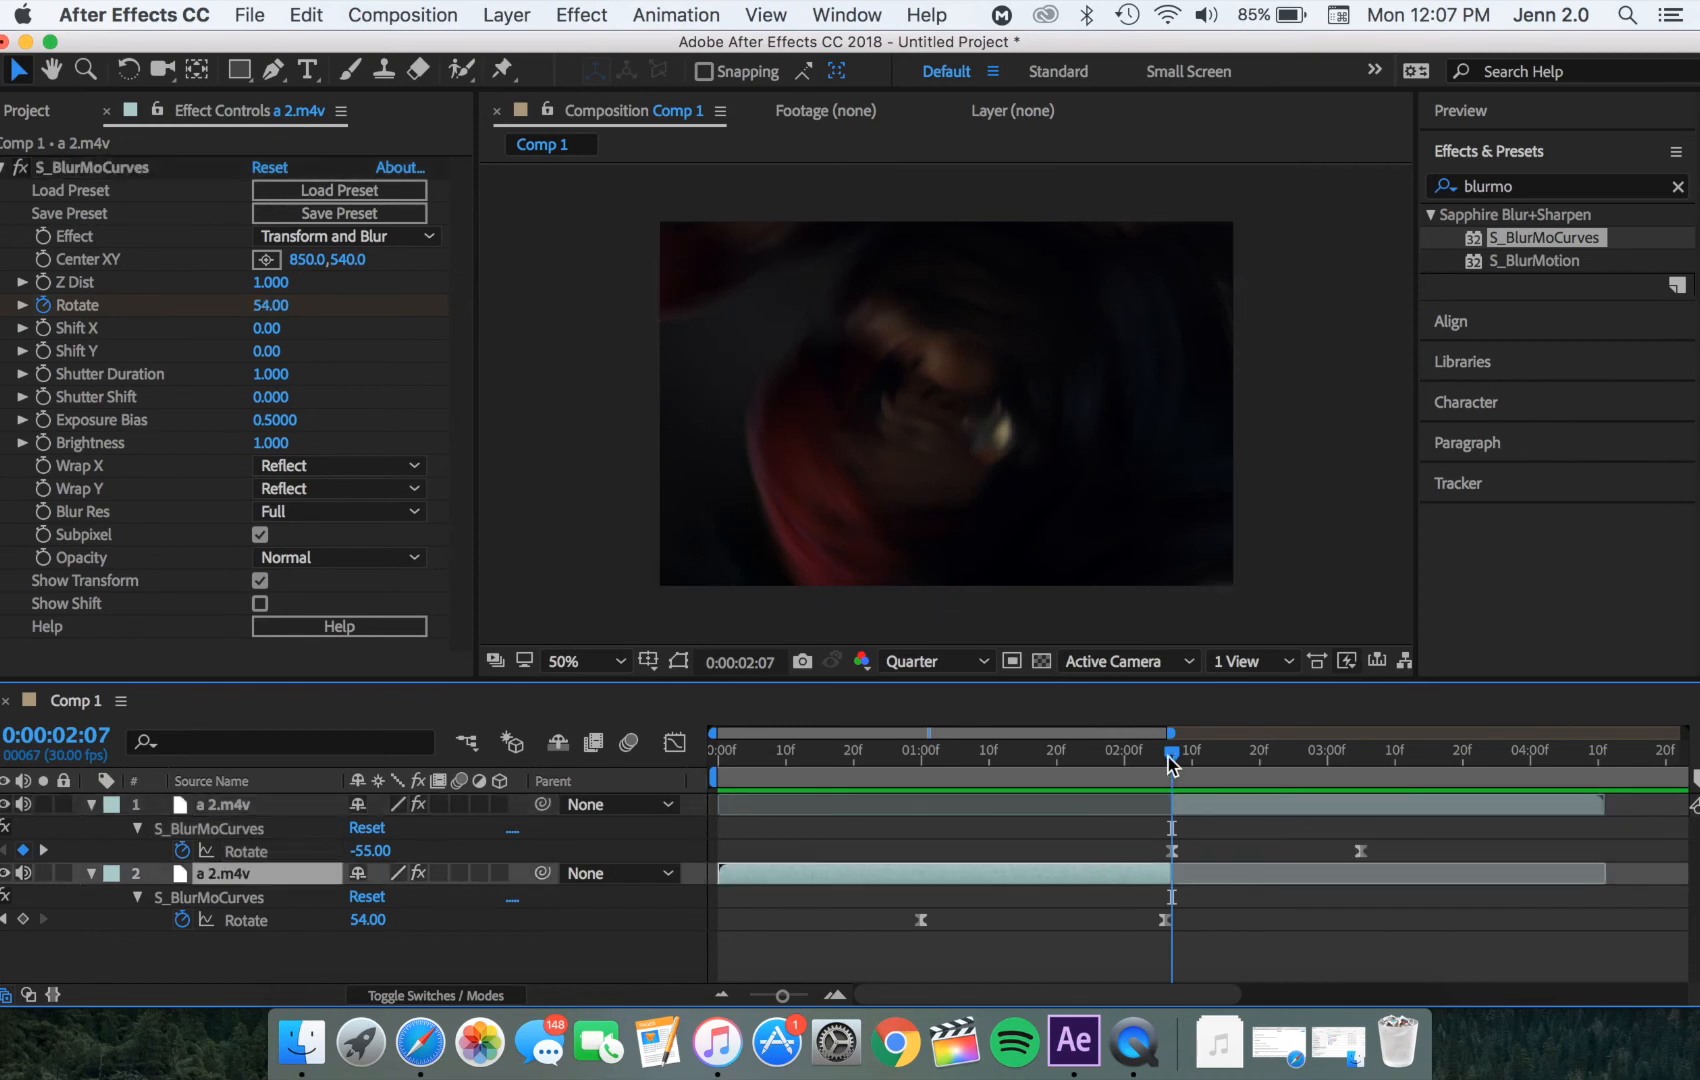
left_click_drag(1170, 760, 1245, 810)
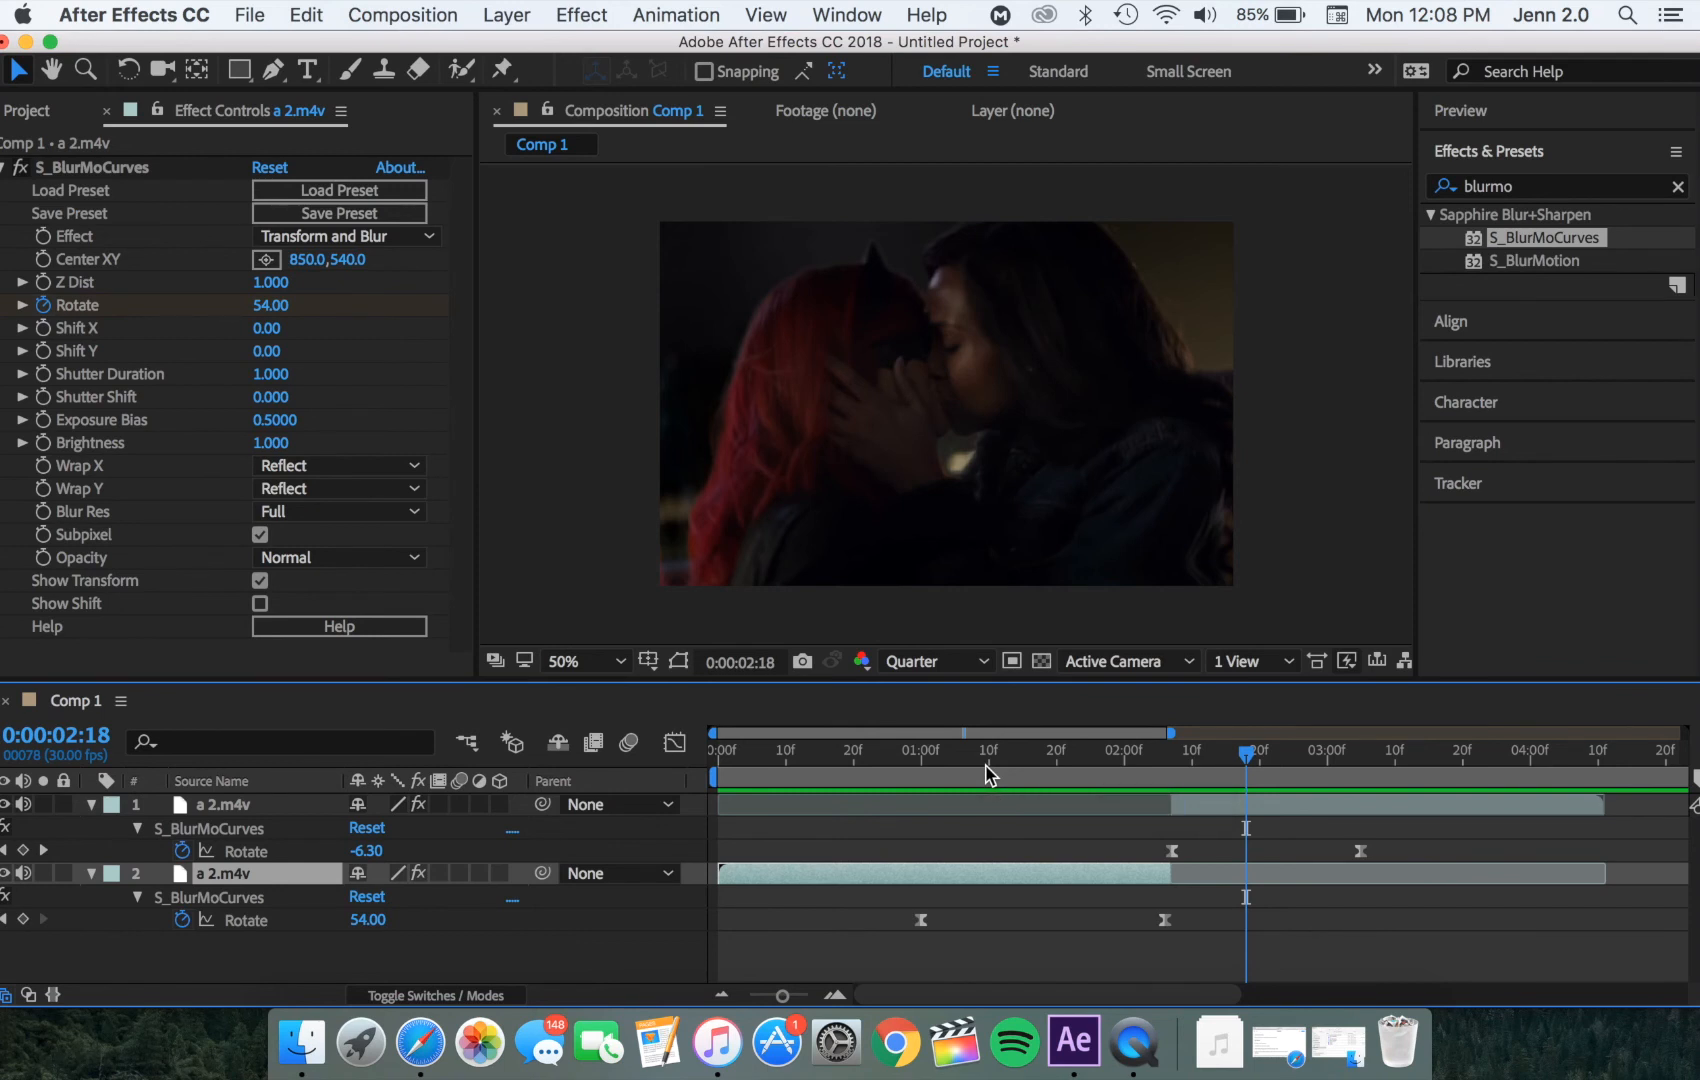
Step: Bend the first clip's Rotate curve slightly below zero before its steep rise, and preview the transition
left_click(987, 760)
left_click_drag(884, 903, 1262, 941)
left_click(675, 745)
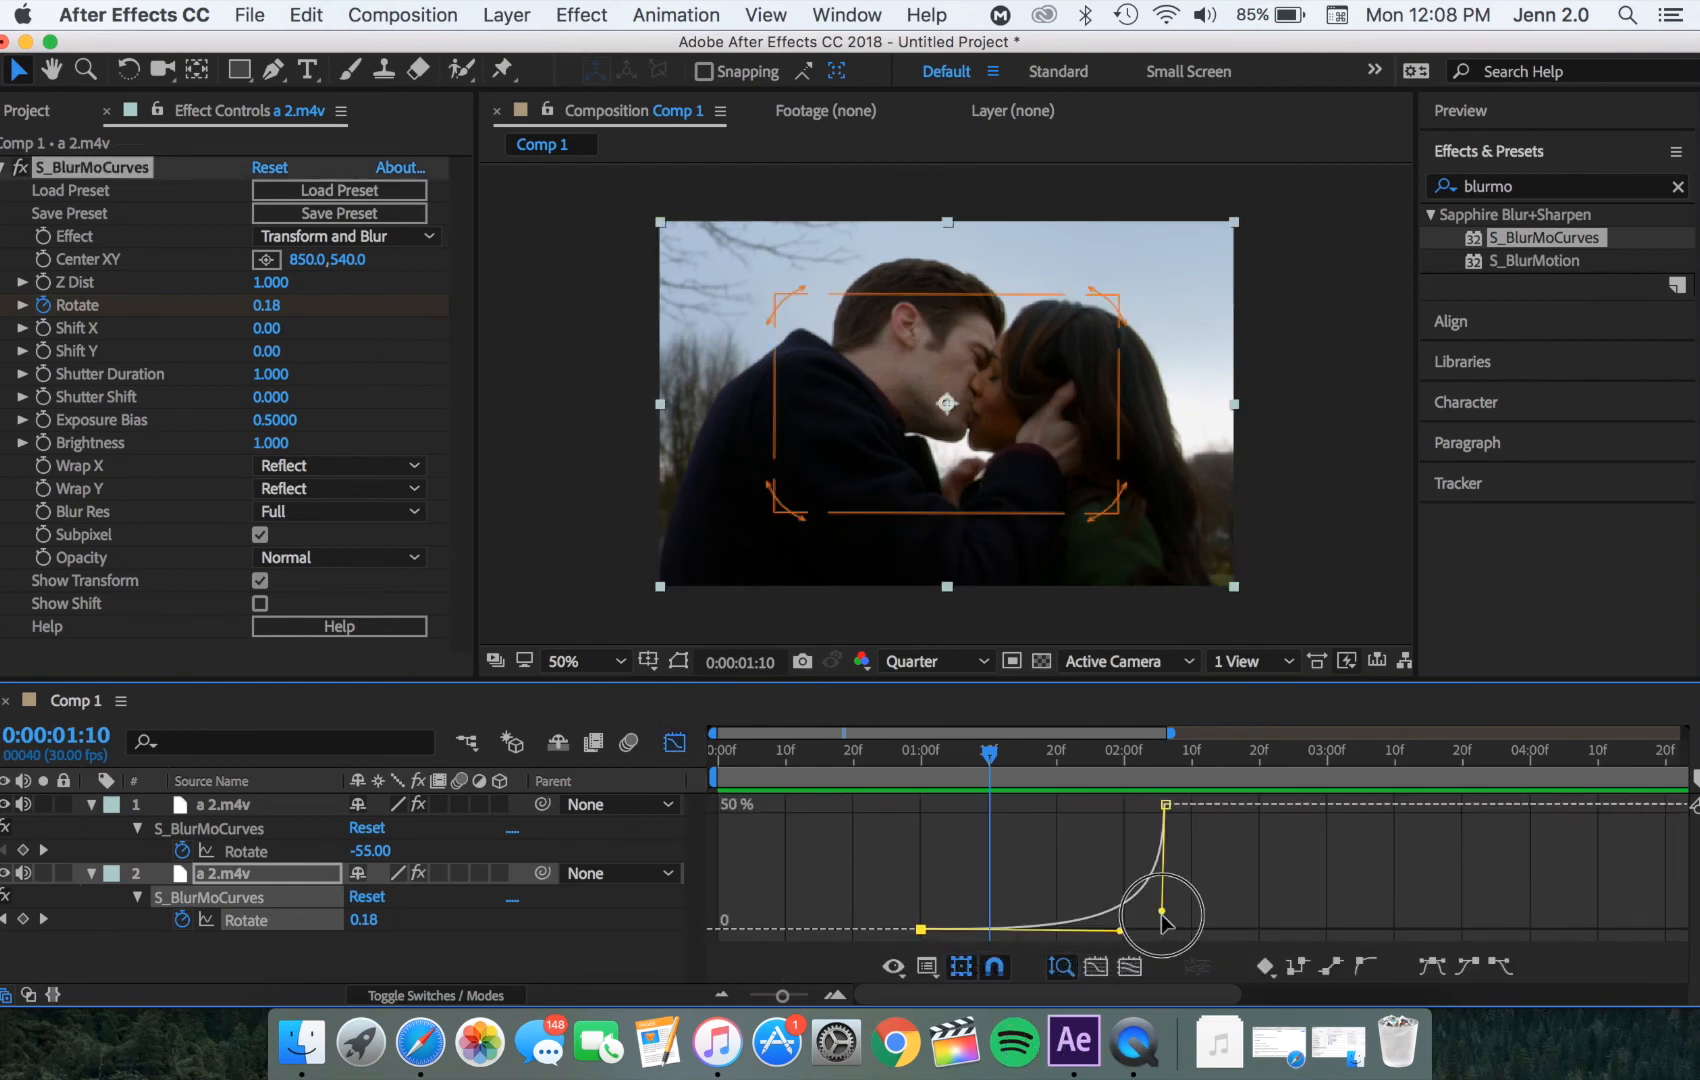
left_click_drag(1163, 922, 1162, 1060)
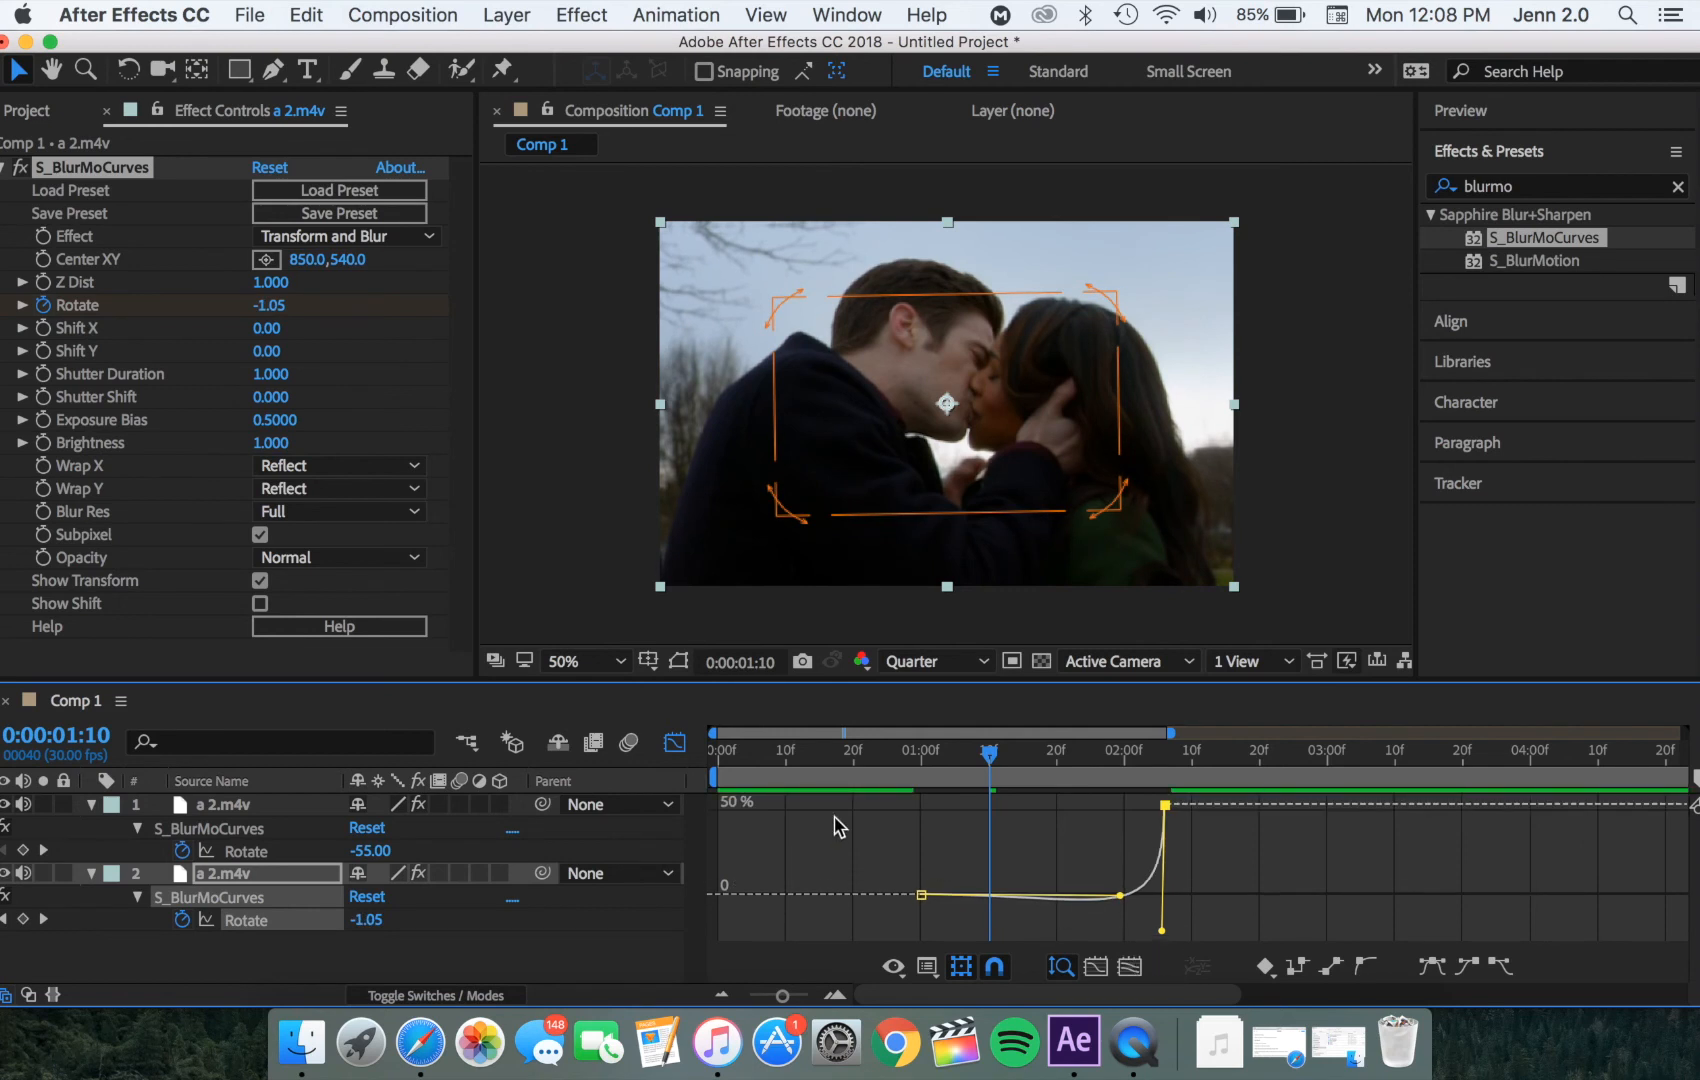
left_click(675, 743)
left_click(765, 765)
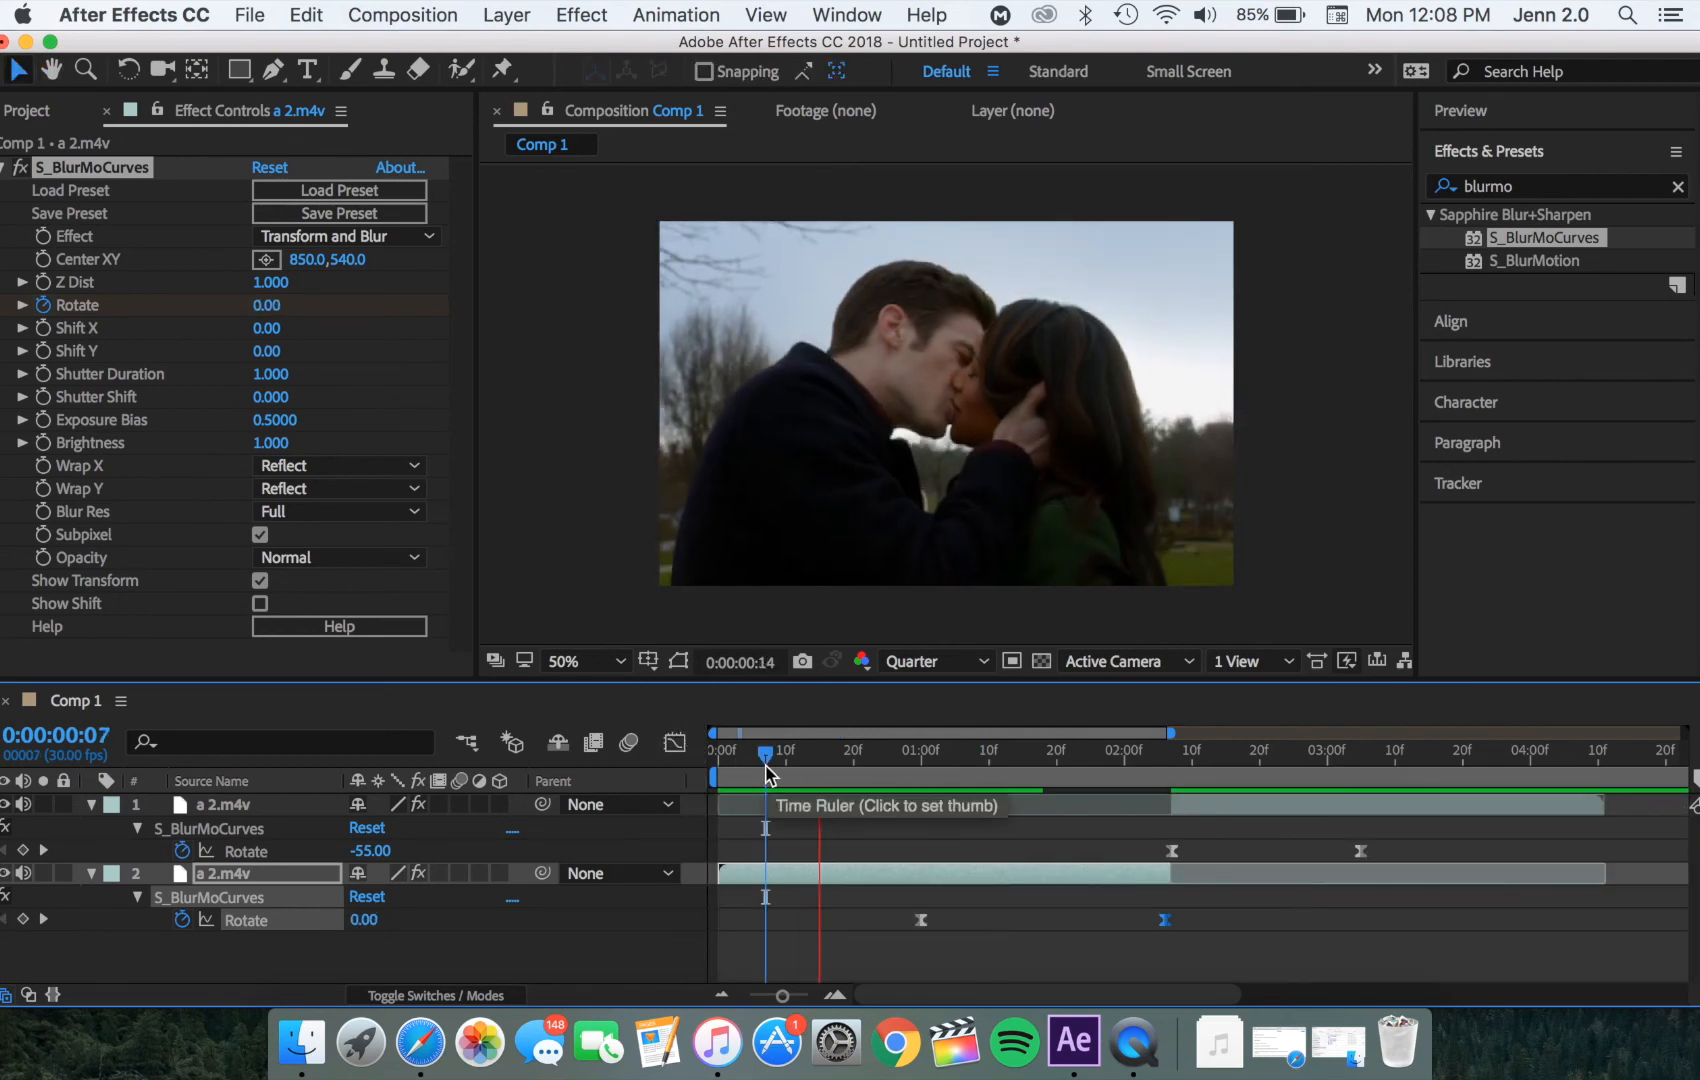
key("space")
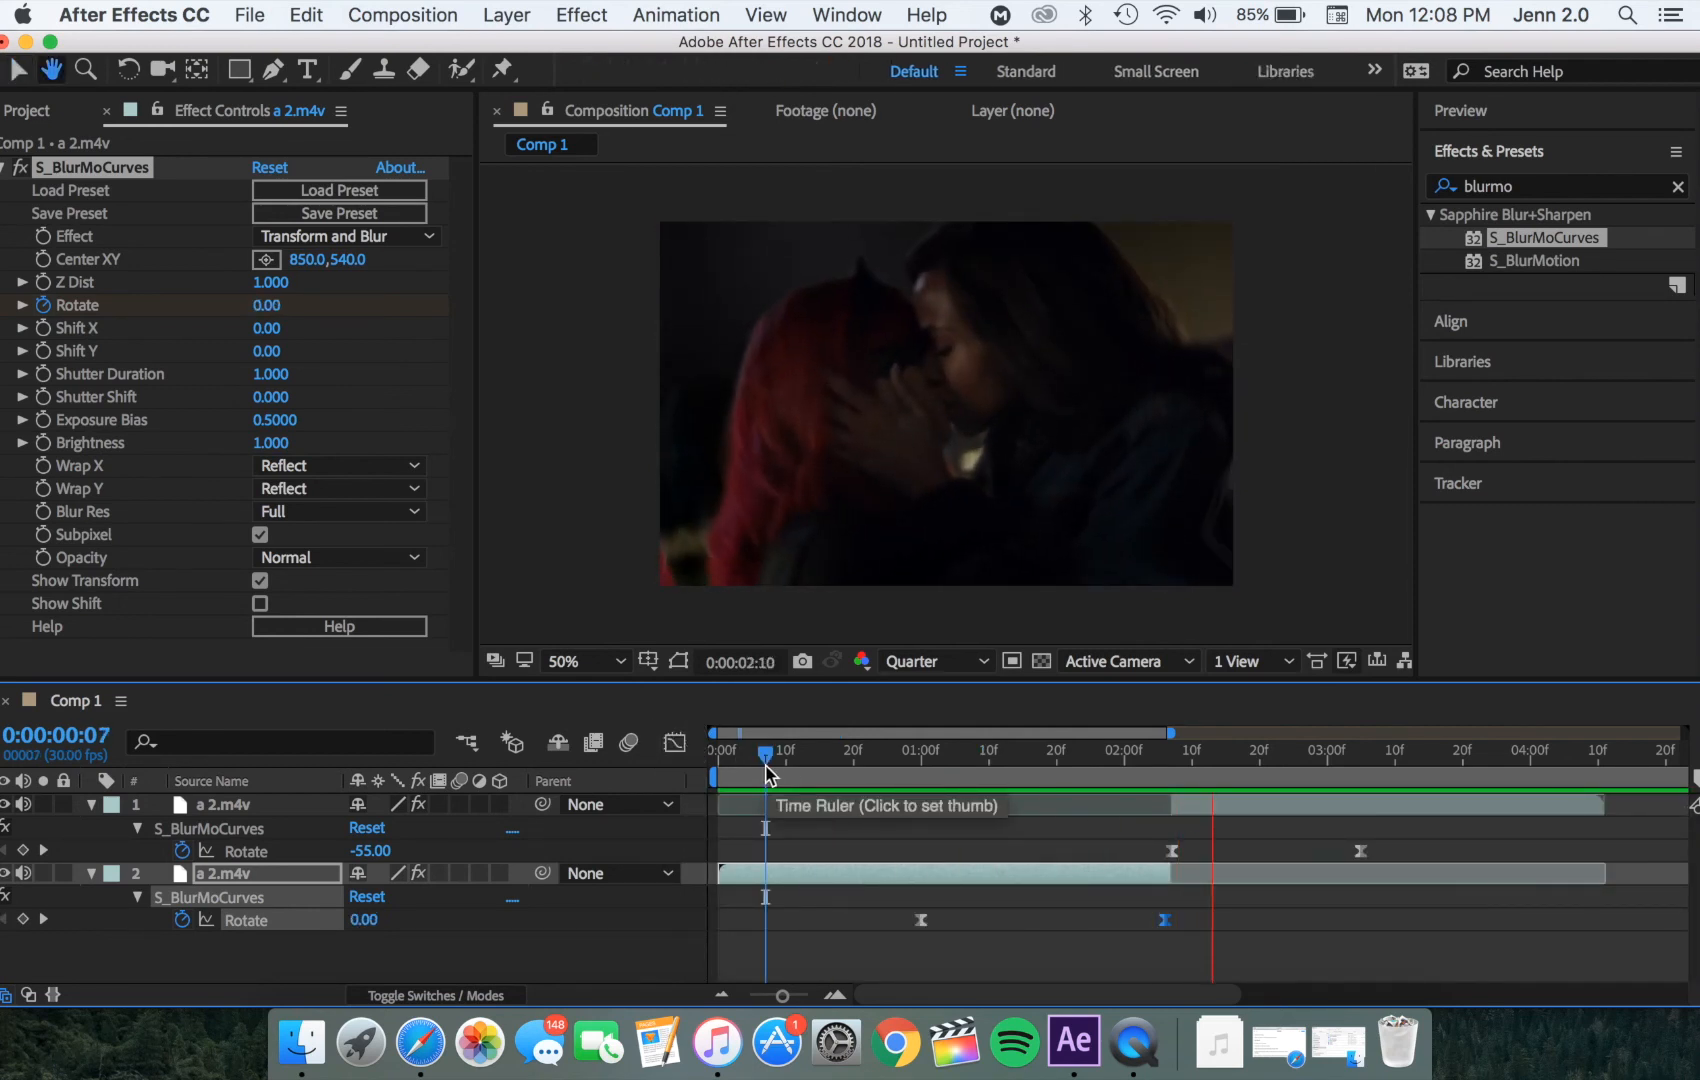
left_click(825, 770)
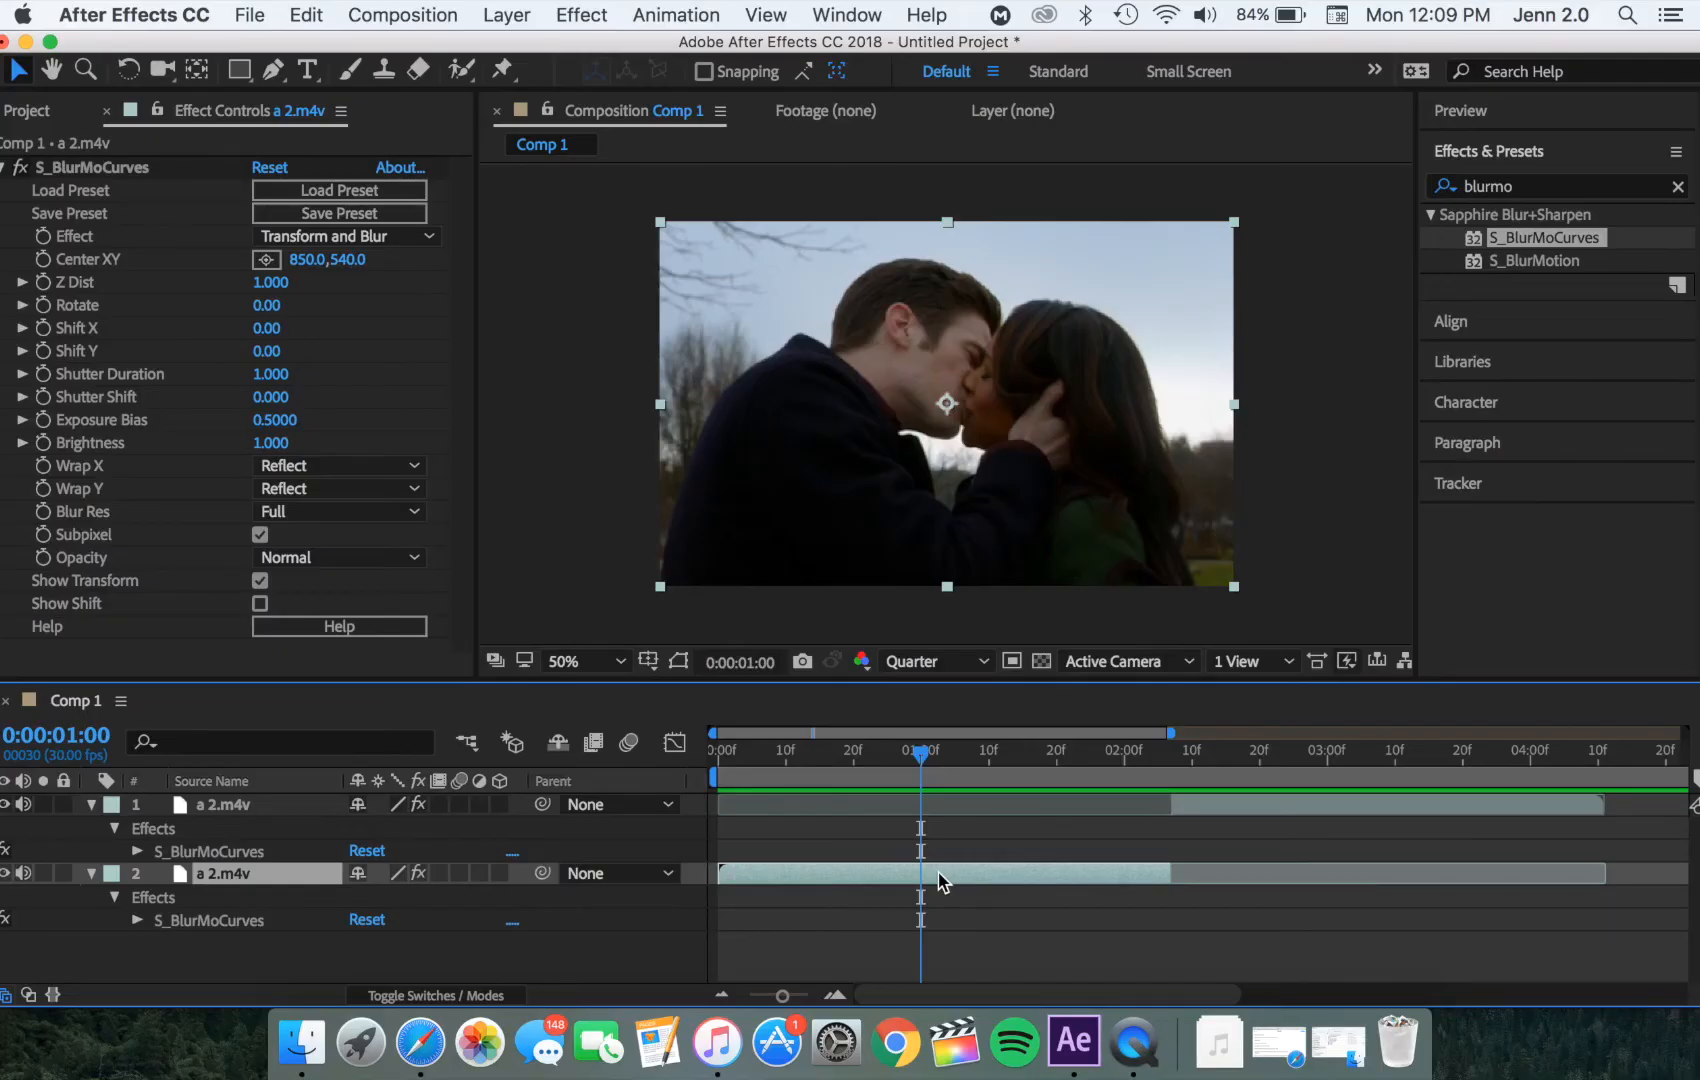
Step: Keyframe the first clip's Rotate from 0 at 0:00:01:00 to -50 at 0:00:02:06
left_click(47, 306)
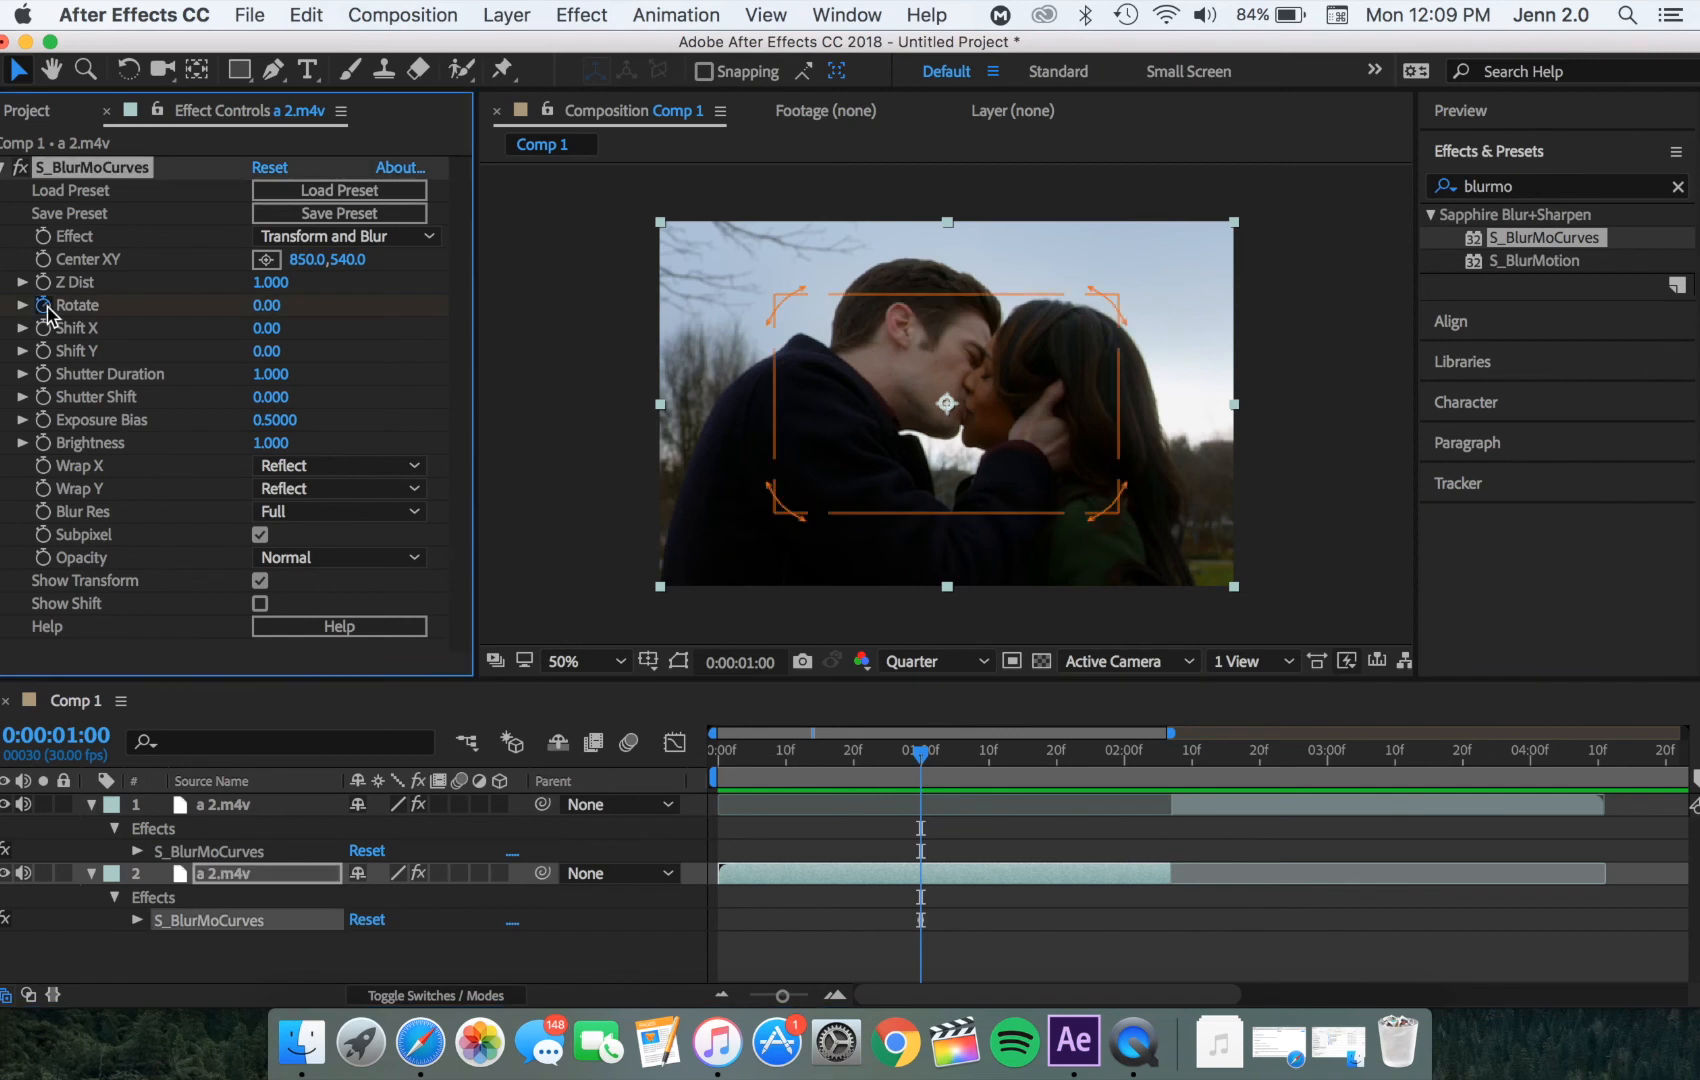
left_click(1167, 781)
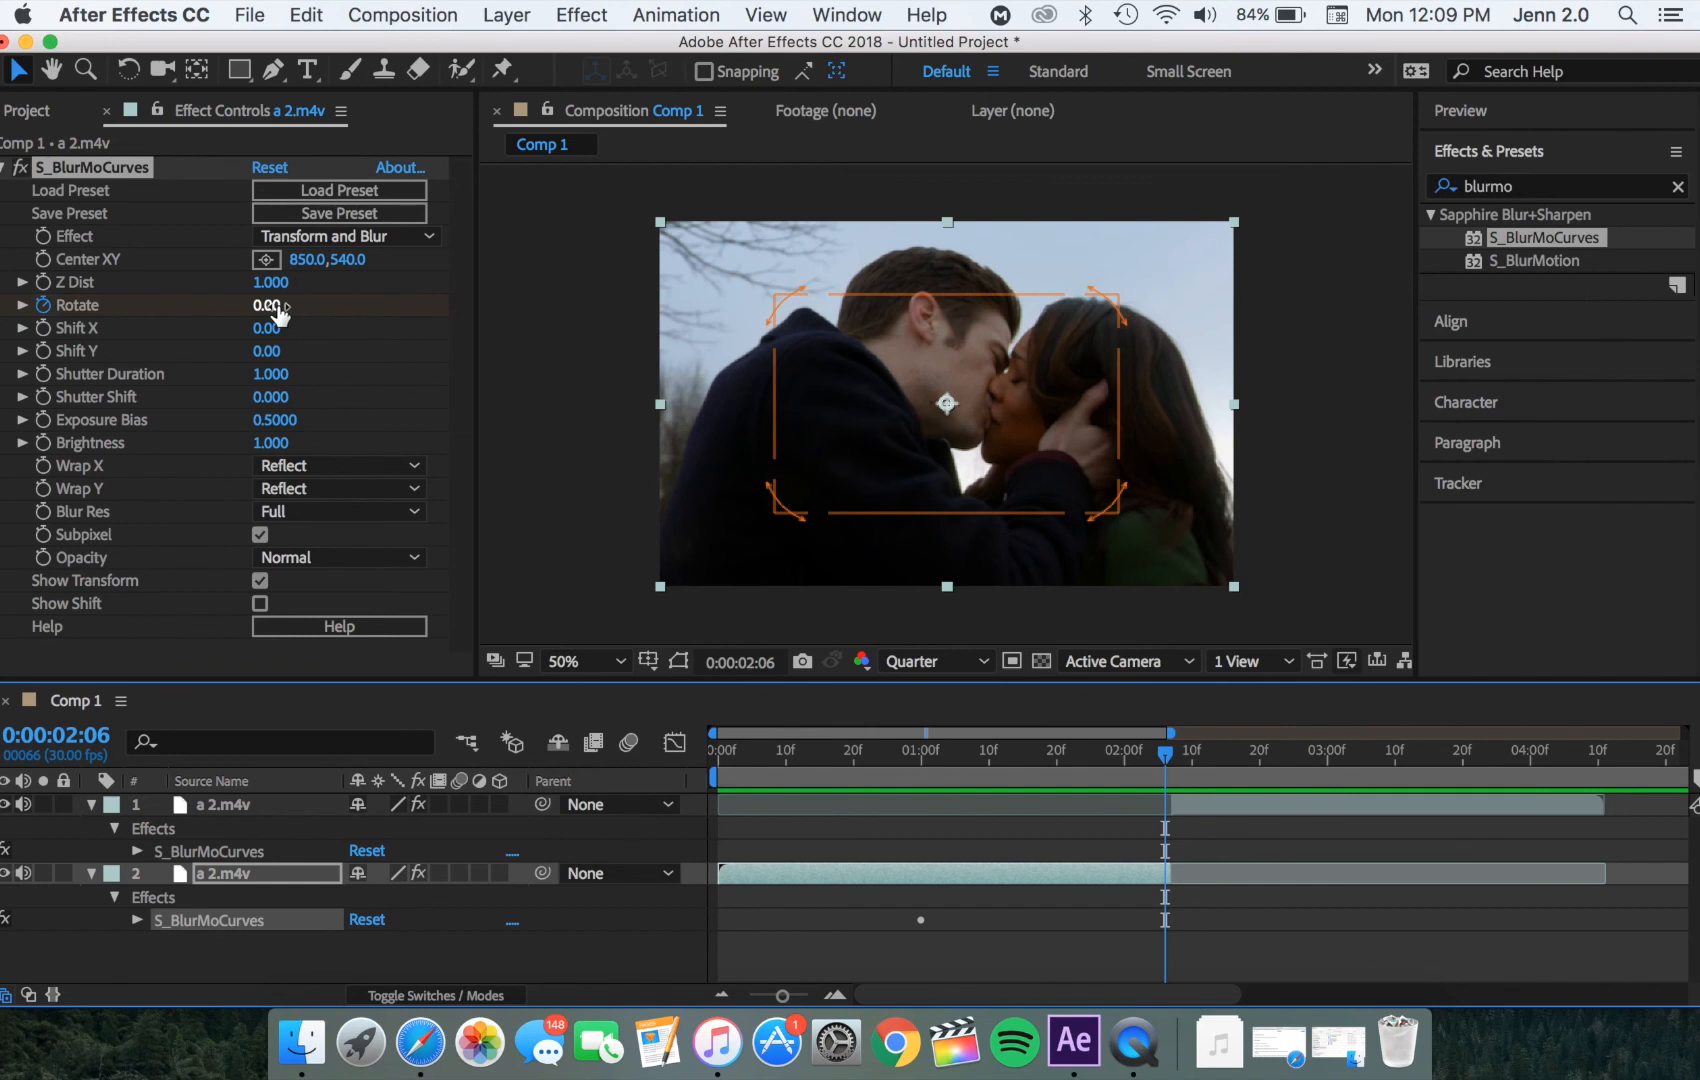
left_click_drag(280, 314, 236, 318)
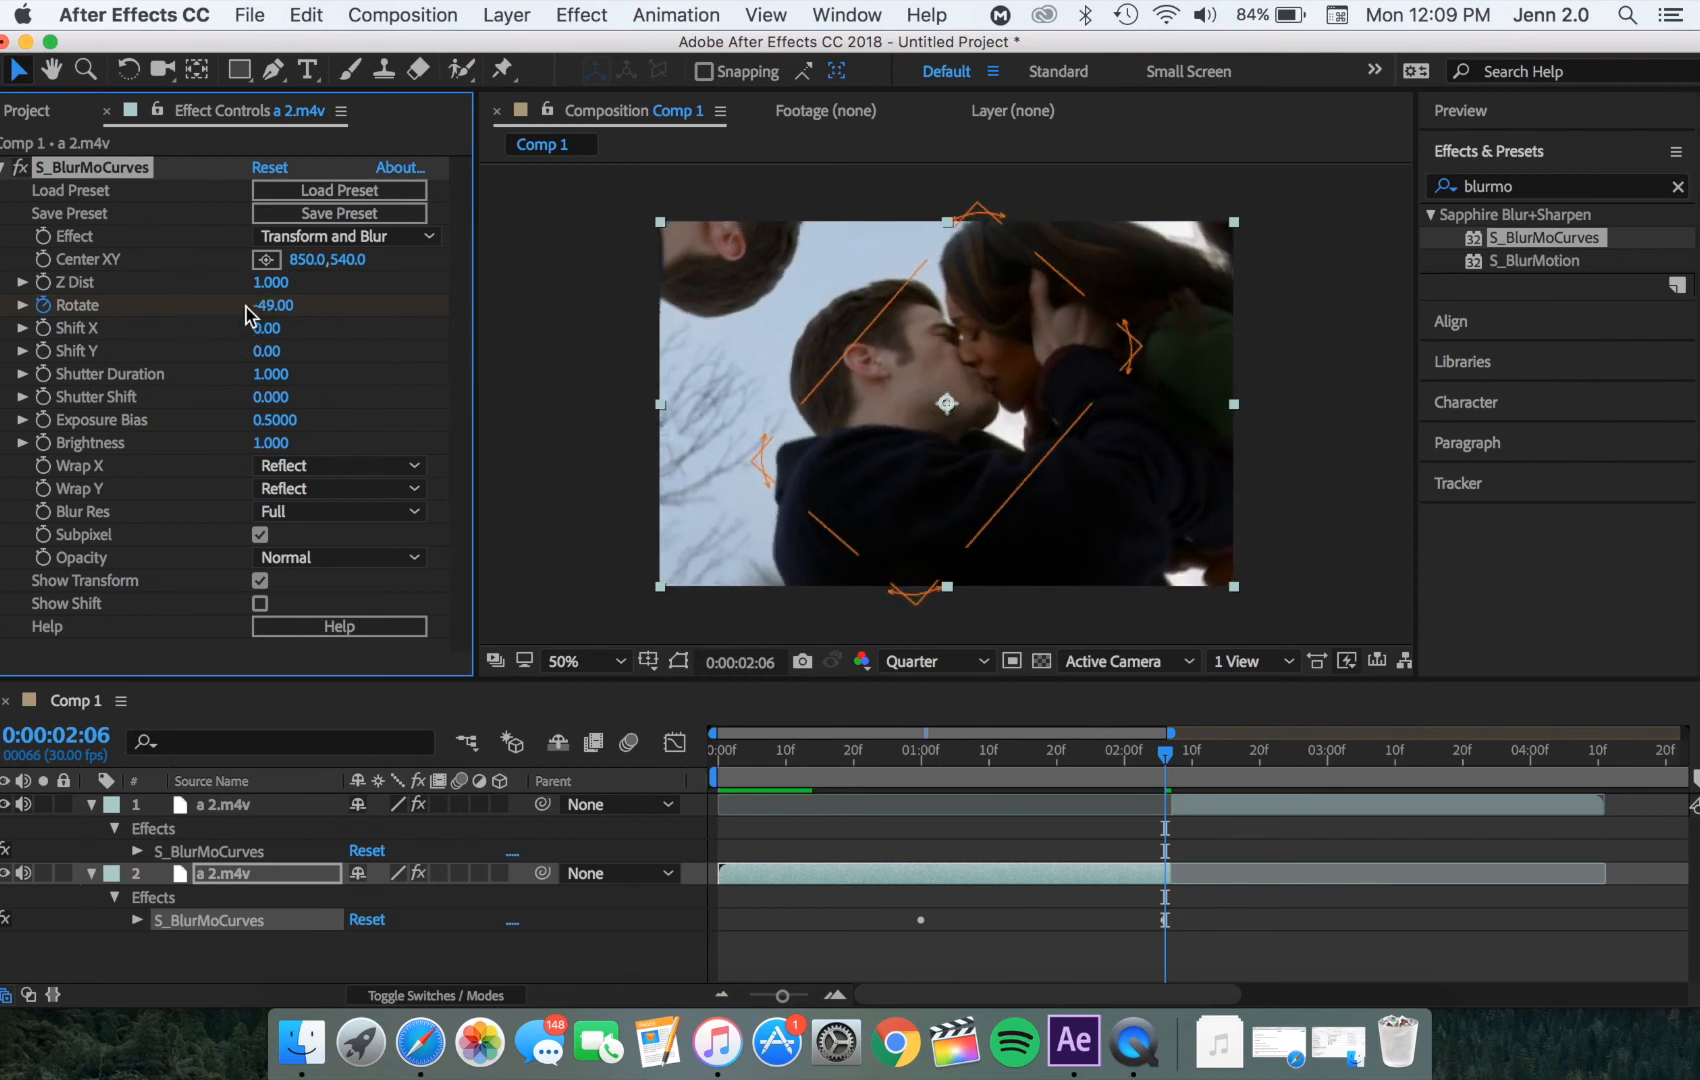
left_click(267, 310)
type("-50")
key("Return")
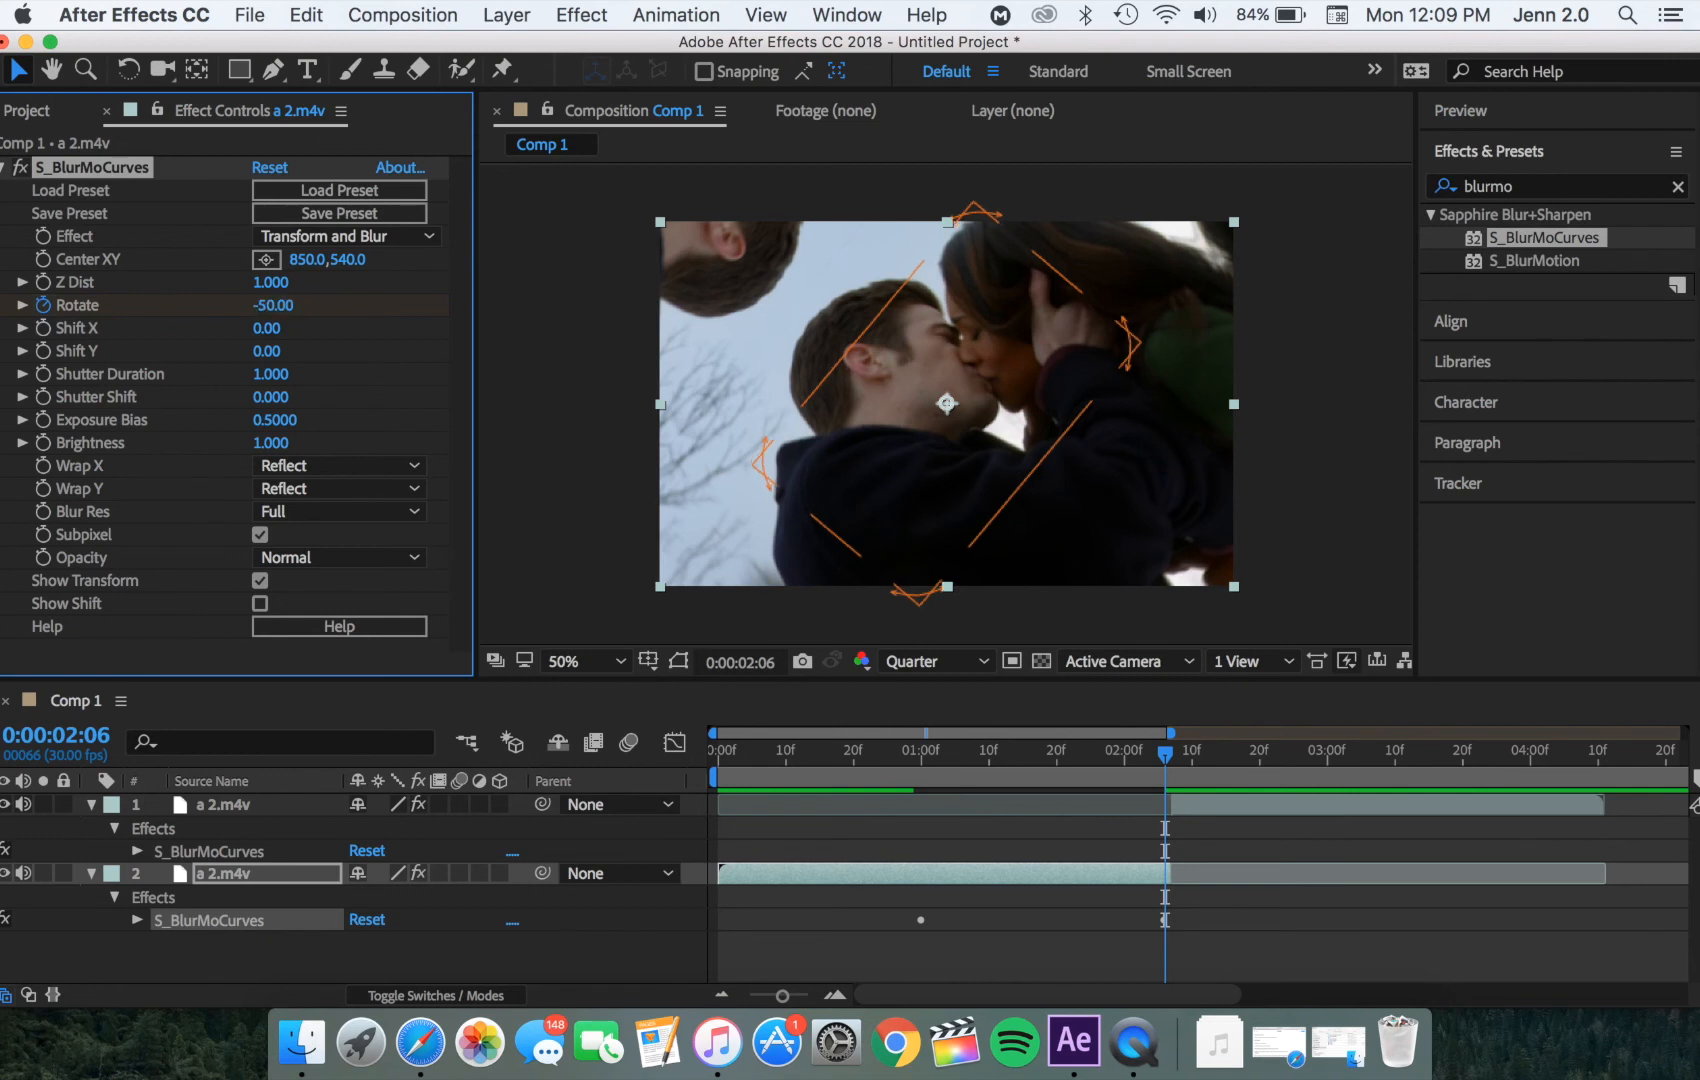
Step: Keyframe the second clip's Rotate from 51 at 0:00:02:07 to 0 at about 0:00:03:04
left_click(1164, 758)
left_click_drag(1164, 758, 1171, 758)
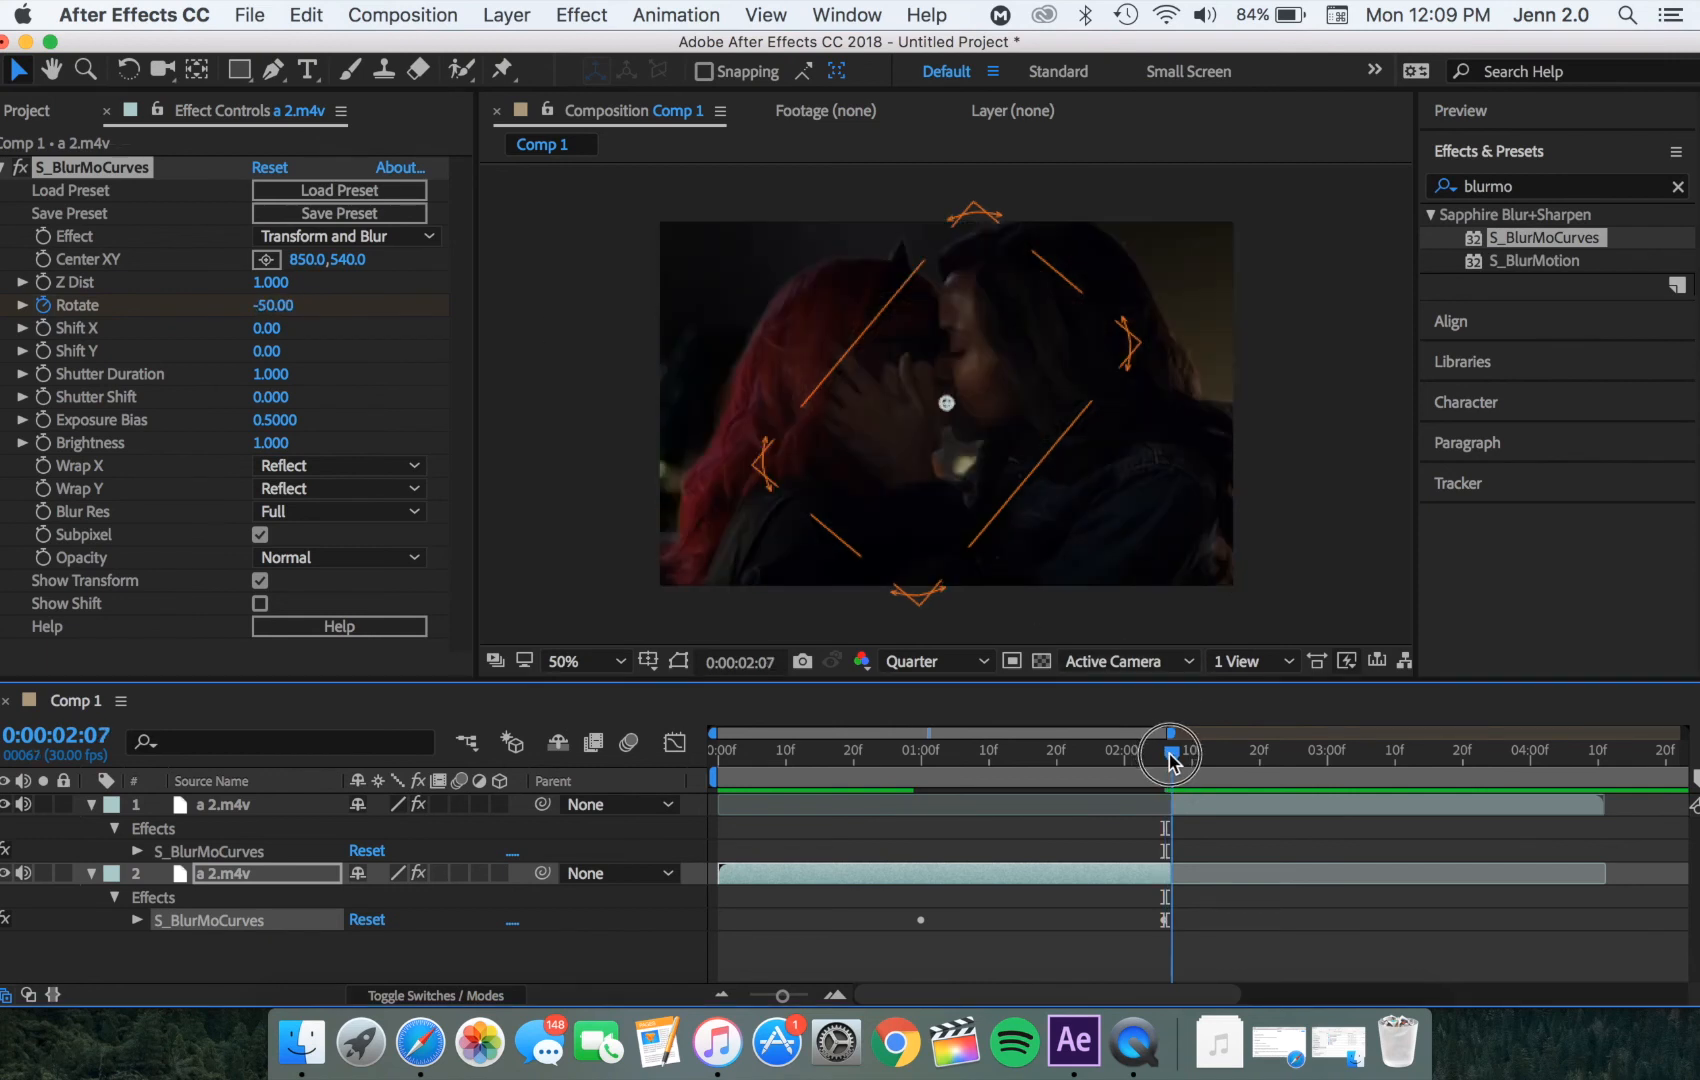
left_click(1193, 806)
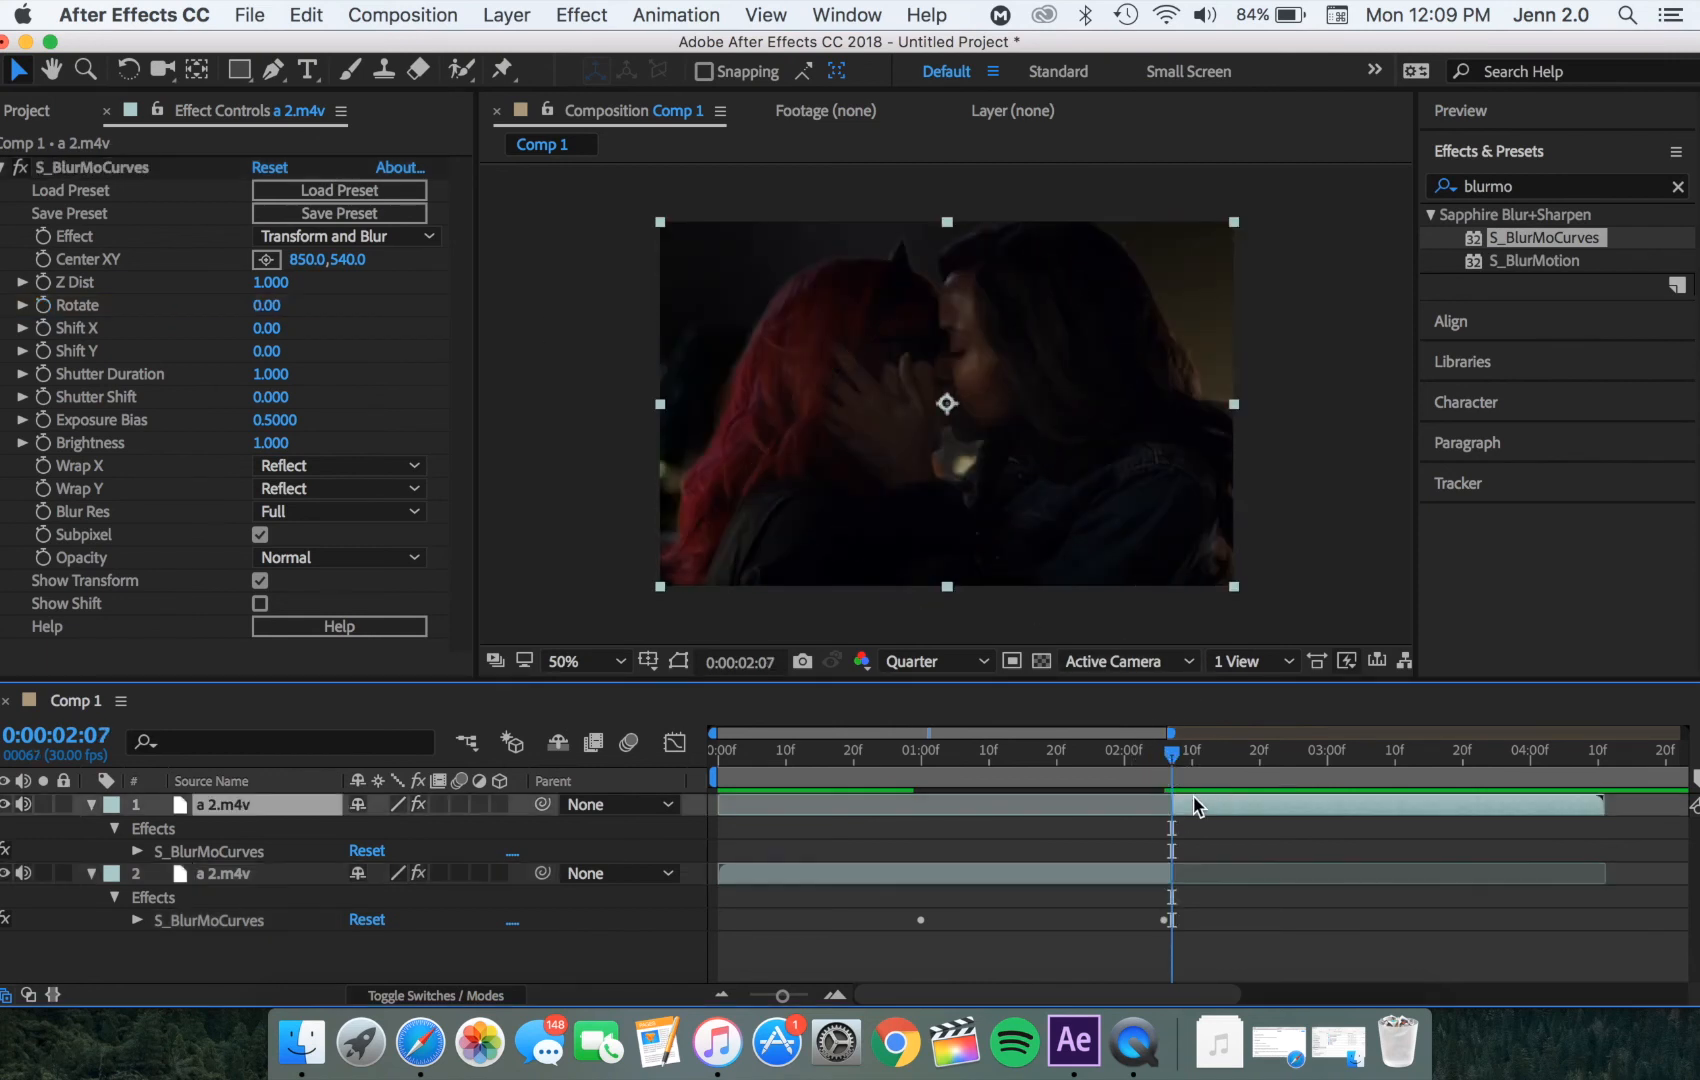
left_click(43, 306)
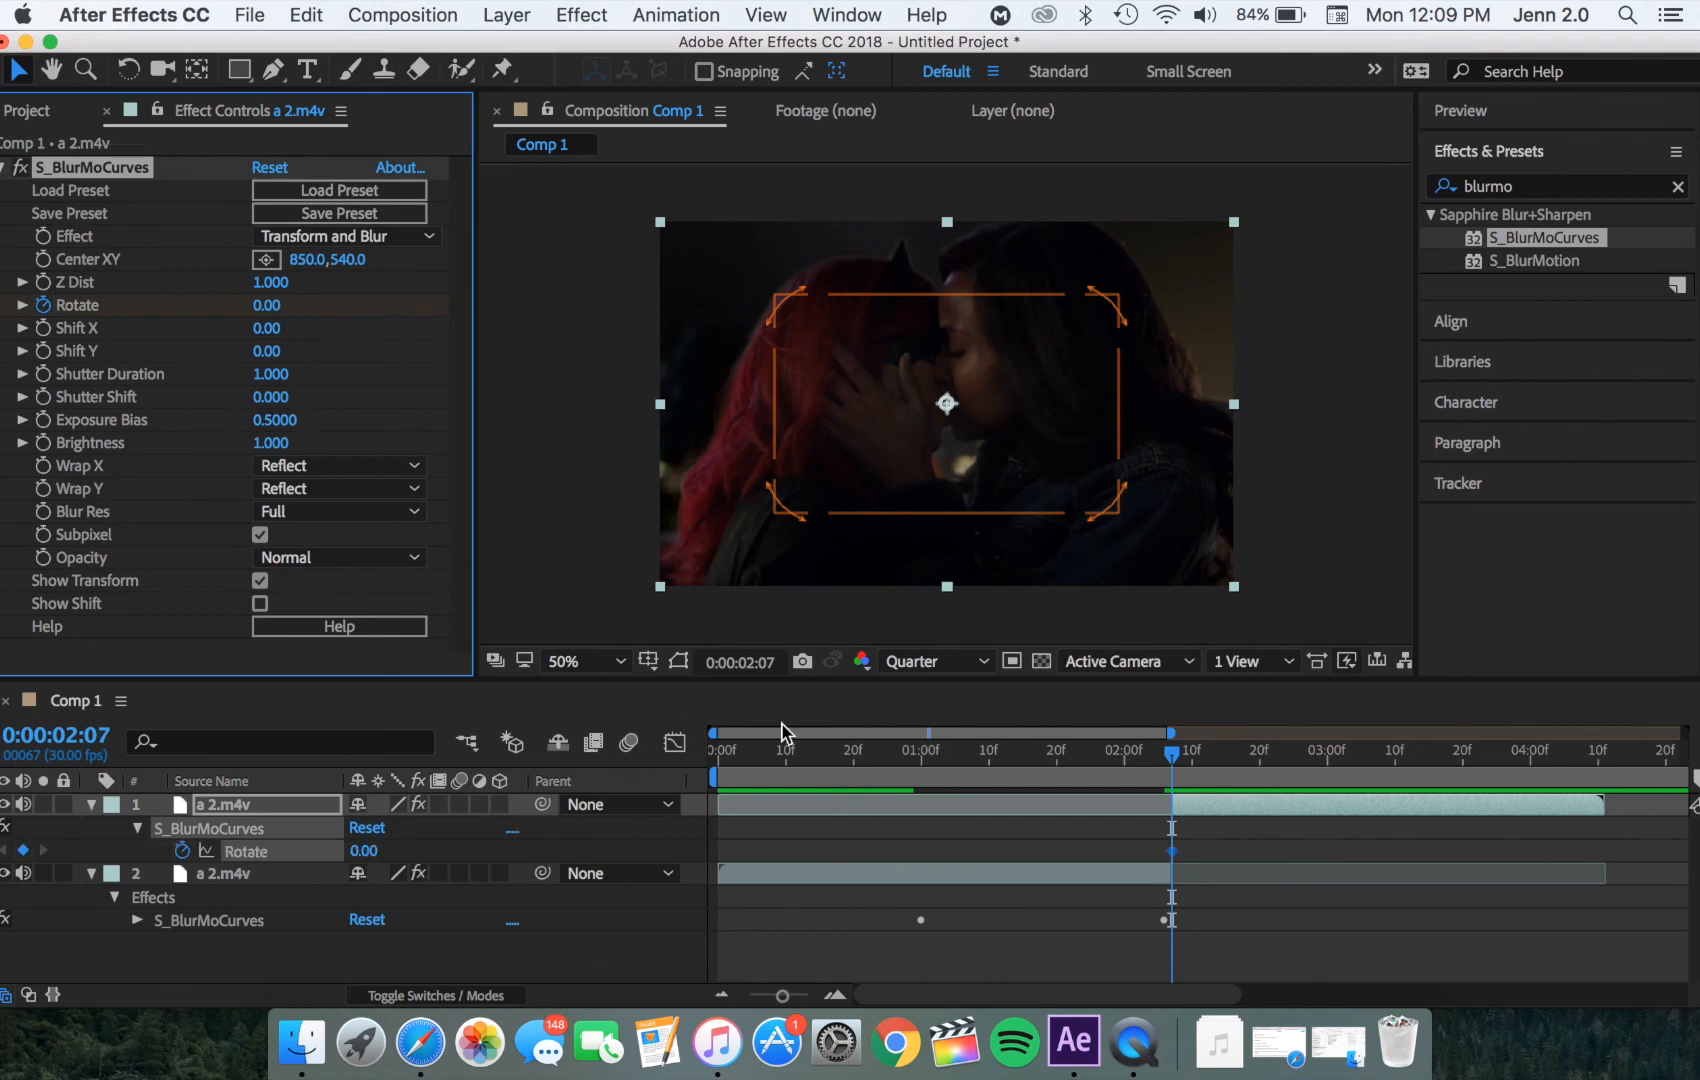
left_click_drag(1171, 850, 1354, 851)
left_click(276, 312)
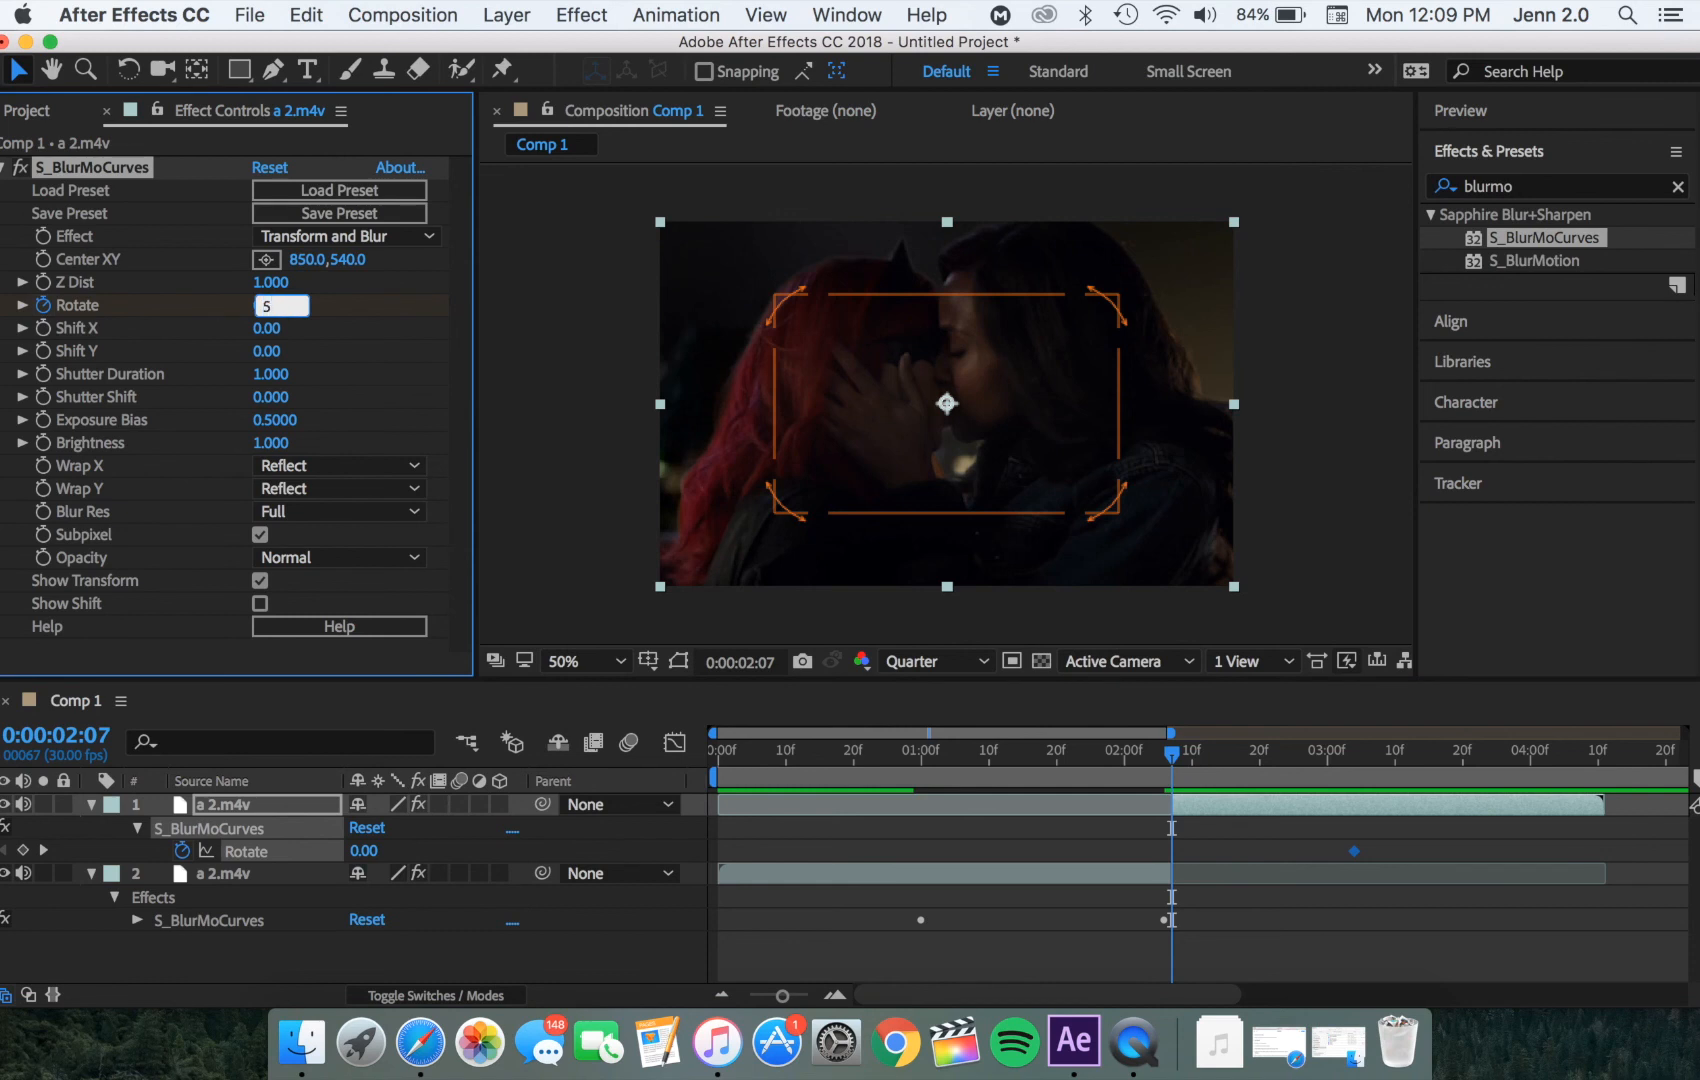
key("Return")
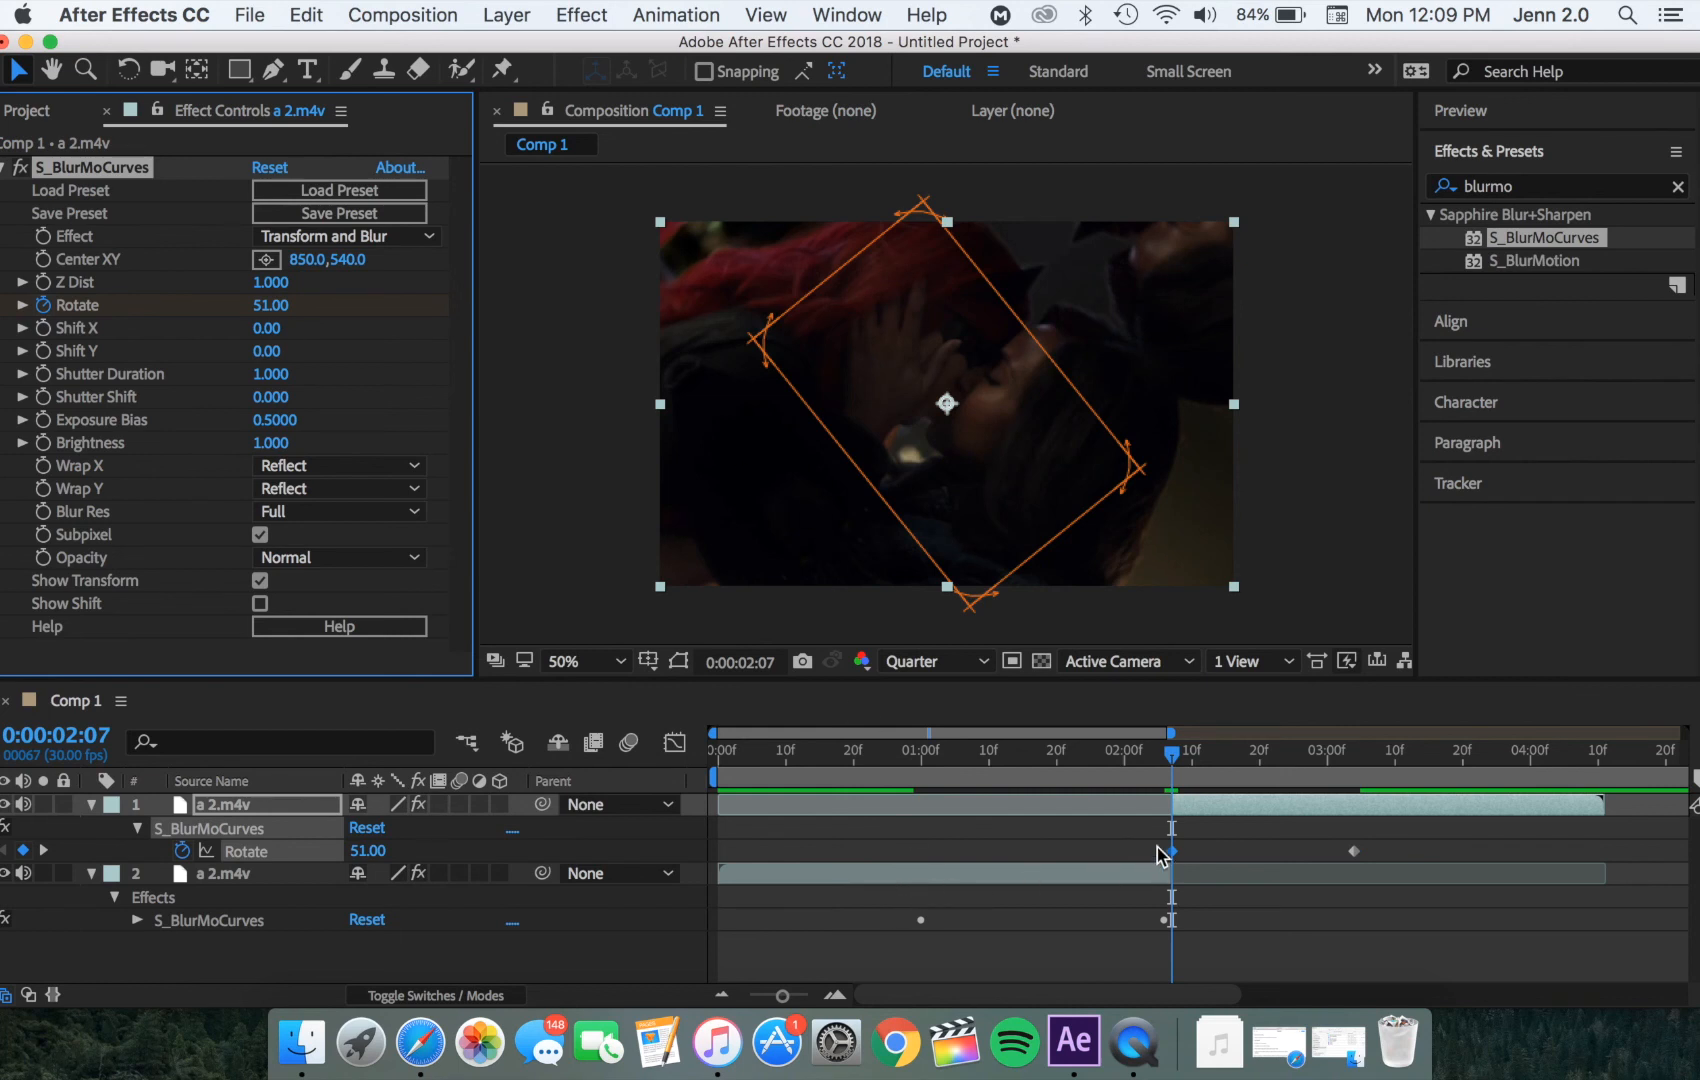
Step: Apply Easy Ease to the first clip's Rotate keyframes and shape the value graph to start flat and drop steeply at the last one
left_click(1112, 876)
key("u")
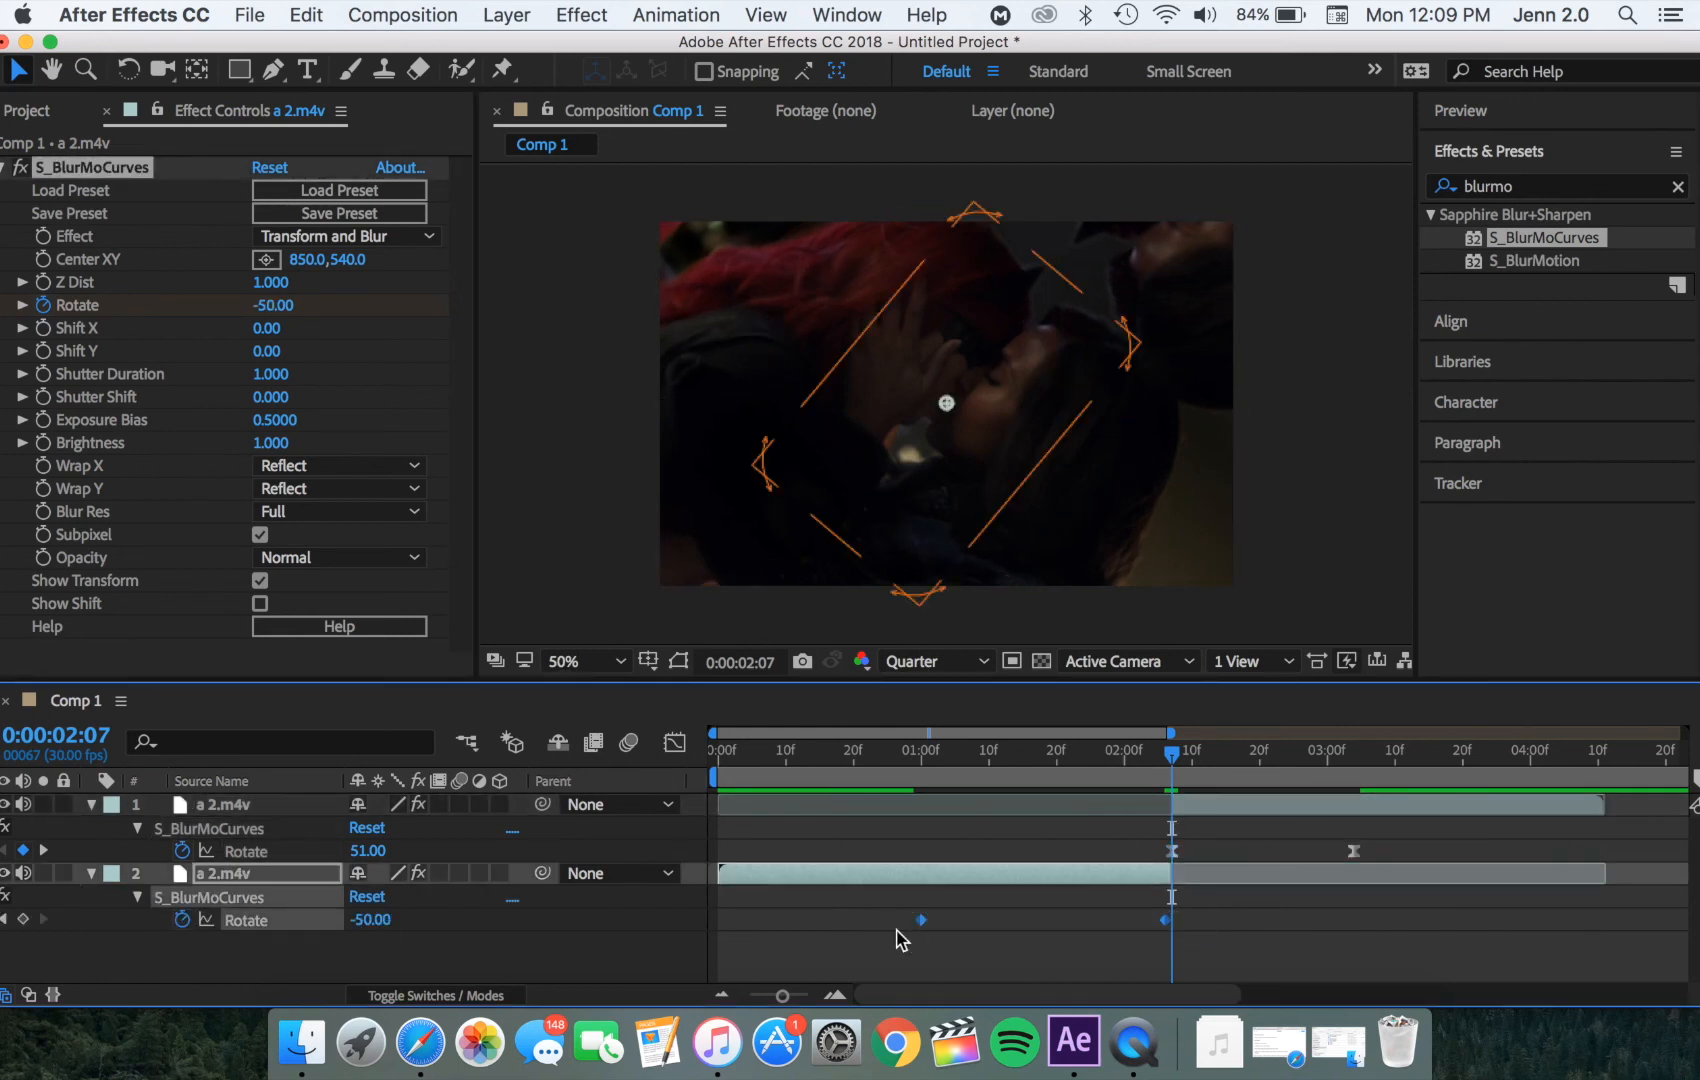
key("F9")
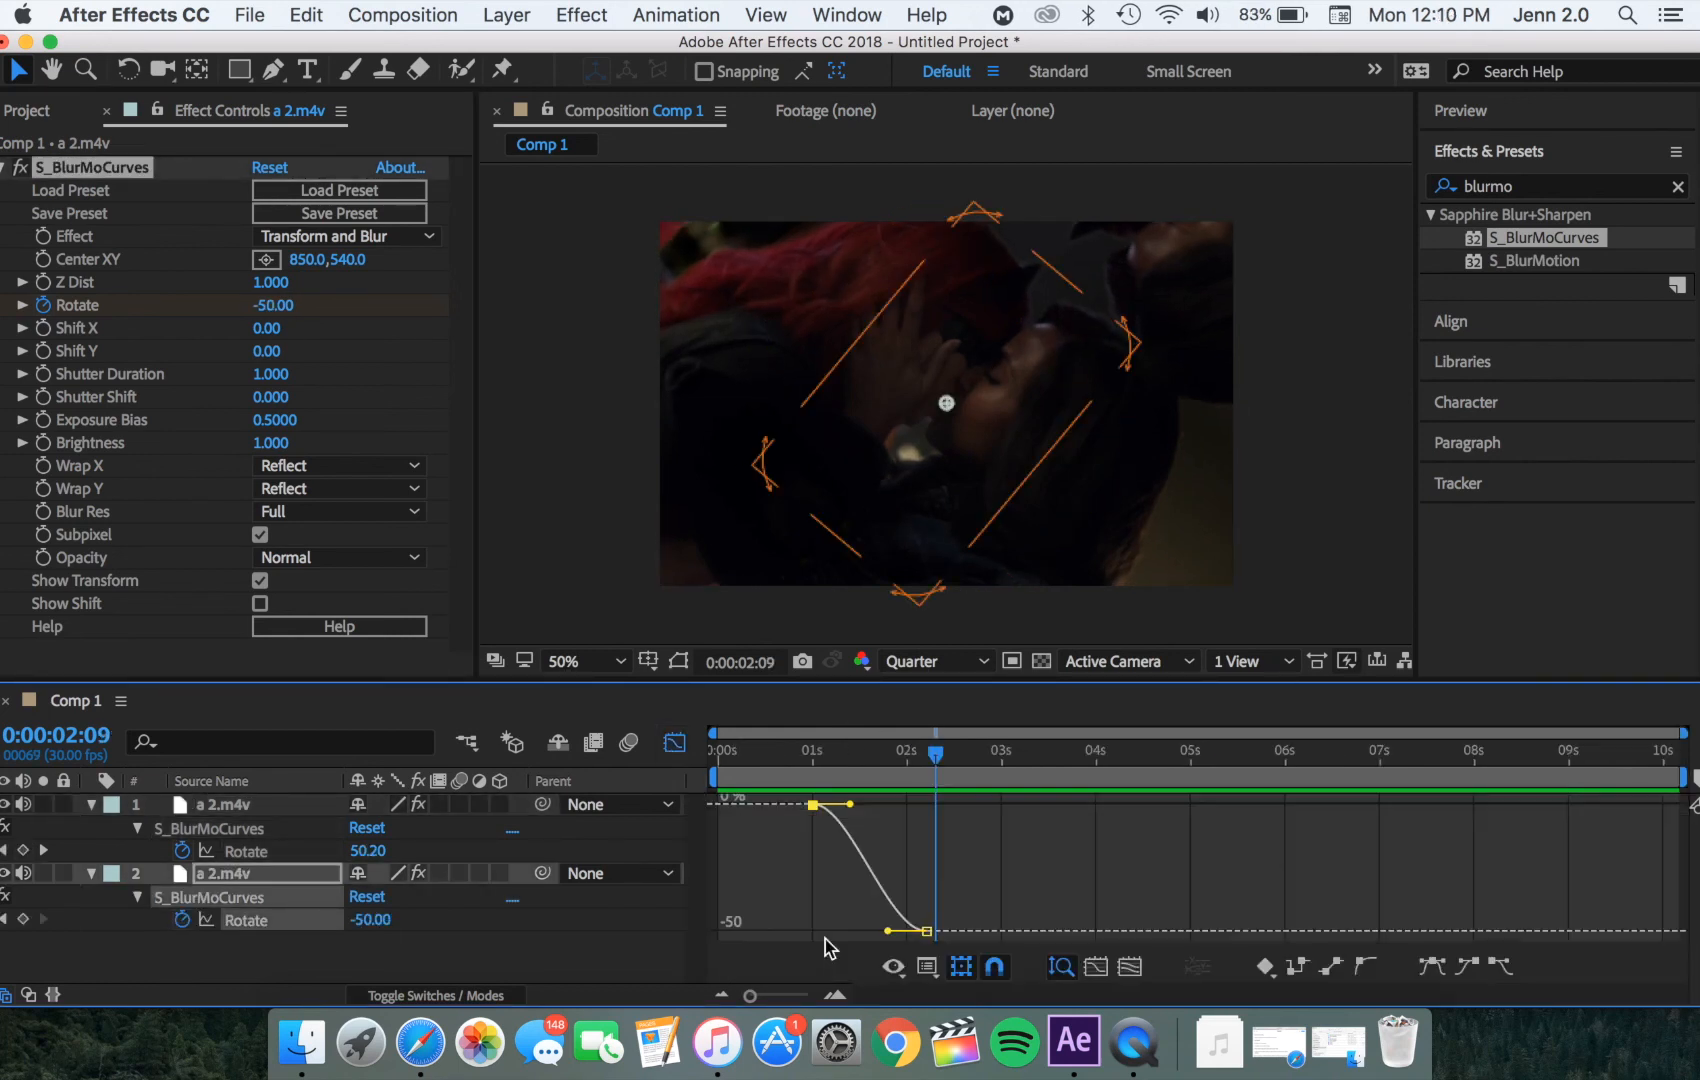
key("equal")
key("equal")
left_click_drag(958, 932, 1093, 808)
left_click_drag(810, 804, 1154, 865)
left_click(722, 995)
left_click(675, 742)
Step: Shape the second clip's Rotate value graph so it falls sharply at its first keyframe and eases out toward the last
key("F9")
left_click(675, 742)
left_click(991, 804)
left_click(836, 996)
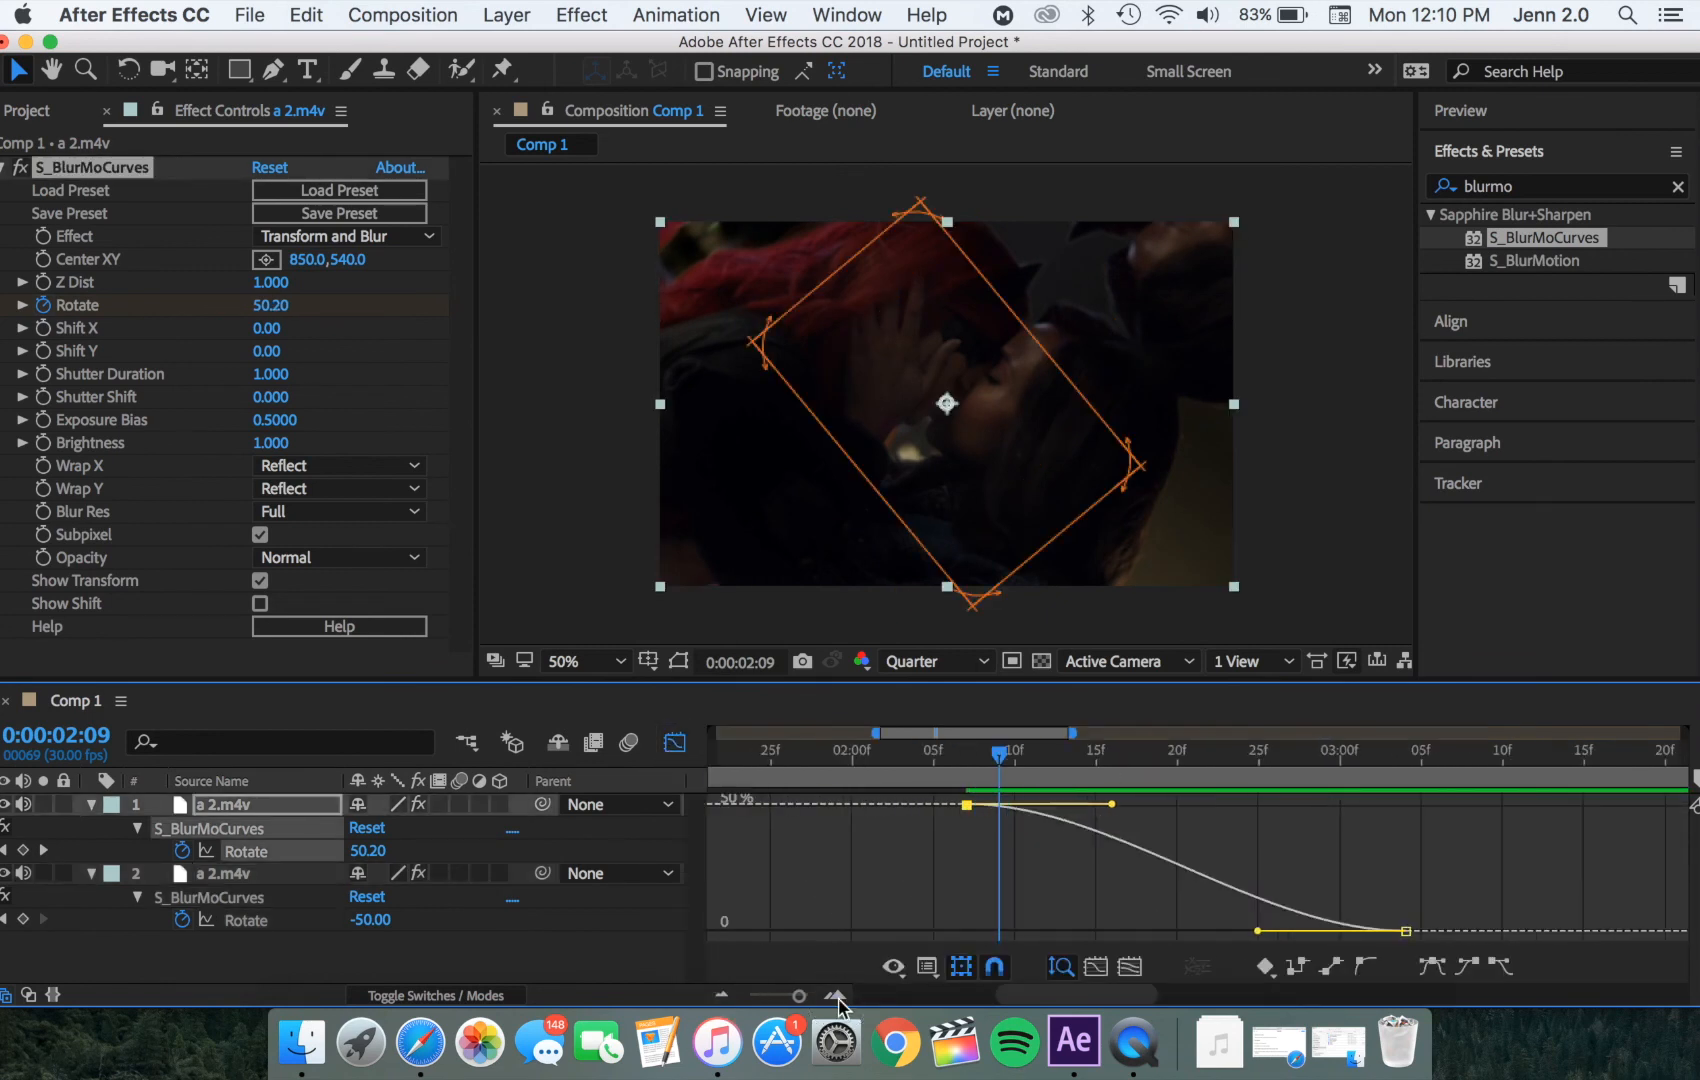
left_click_drag(1111, 804, 967, 920)
left_click_drag(1257, 931, 1085, 934)
left_click(675, 742)
Step: Preview the reversed rotation transition from 0:00:00:19 through the cut
scroll(750, 780, "left", 5)
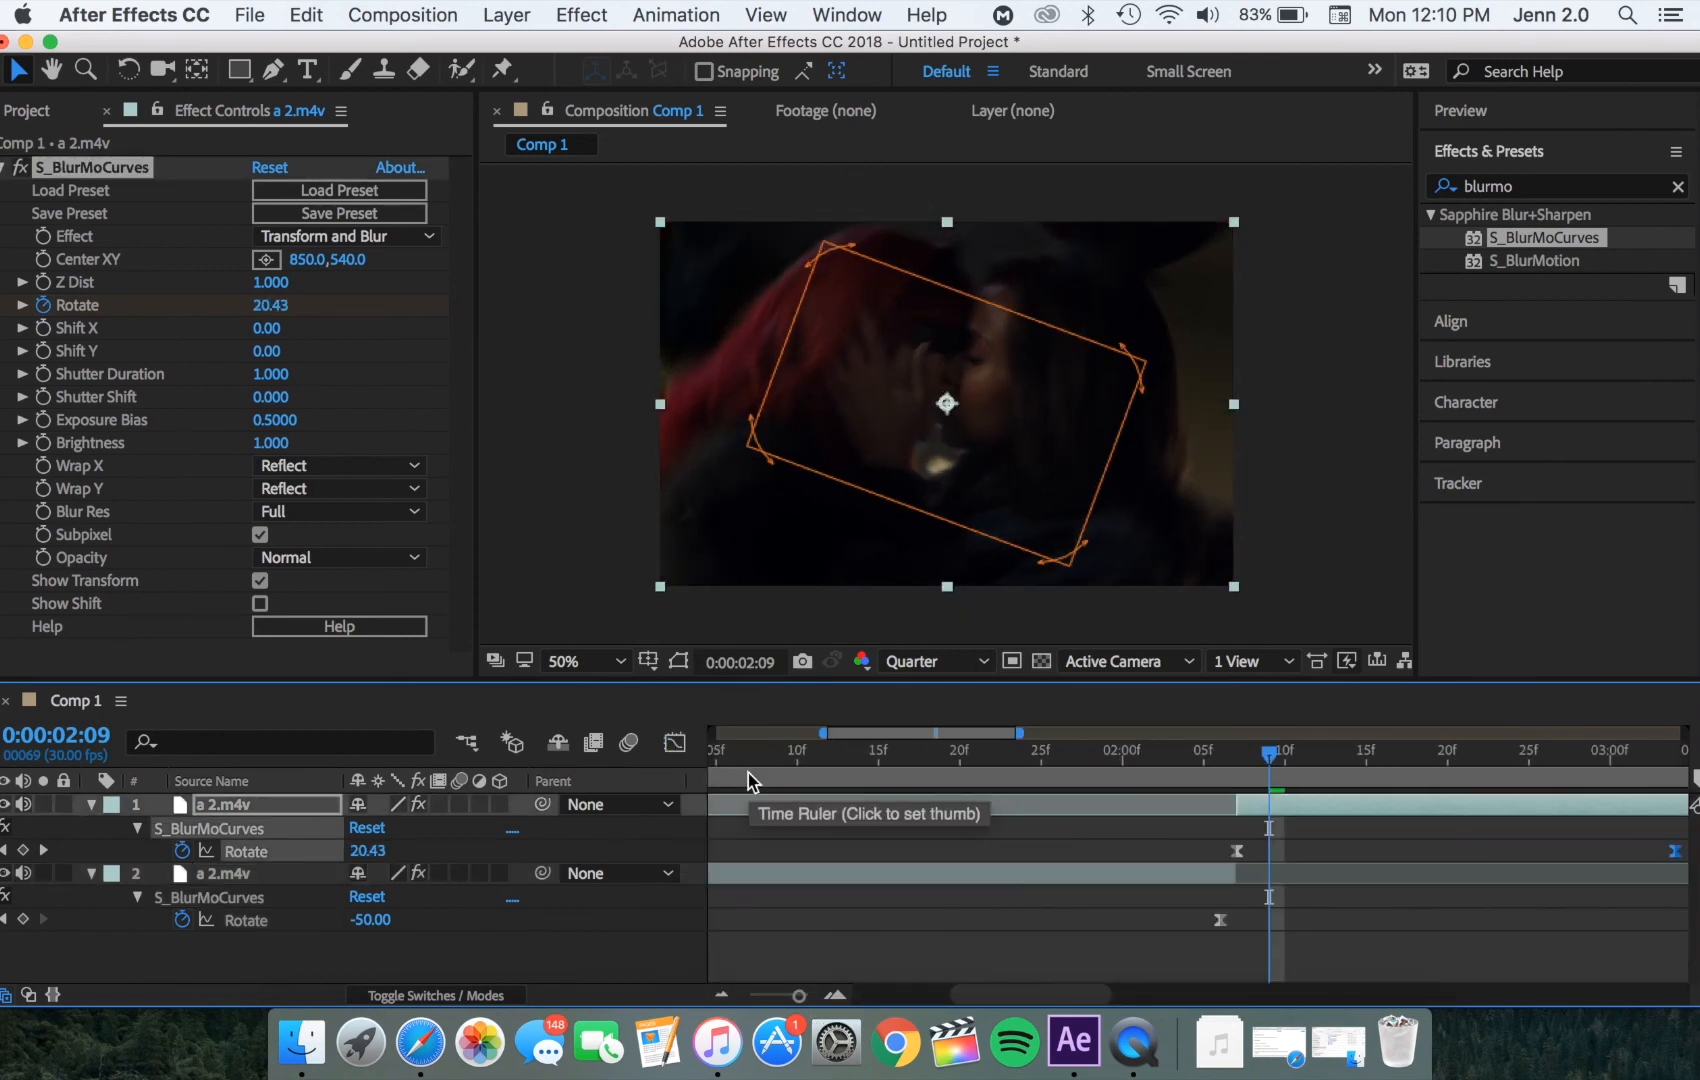
left_click(722, 995)
left_click(955, 785)
key("space")
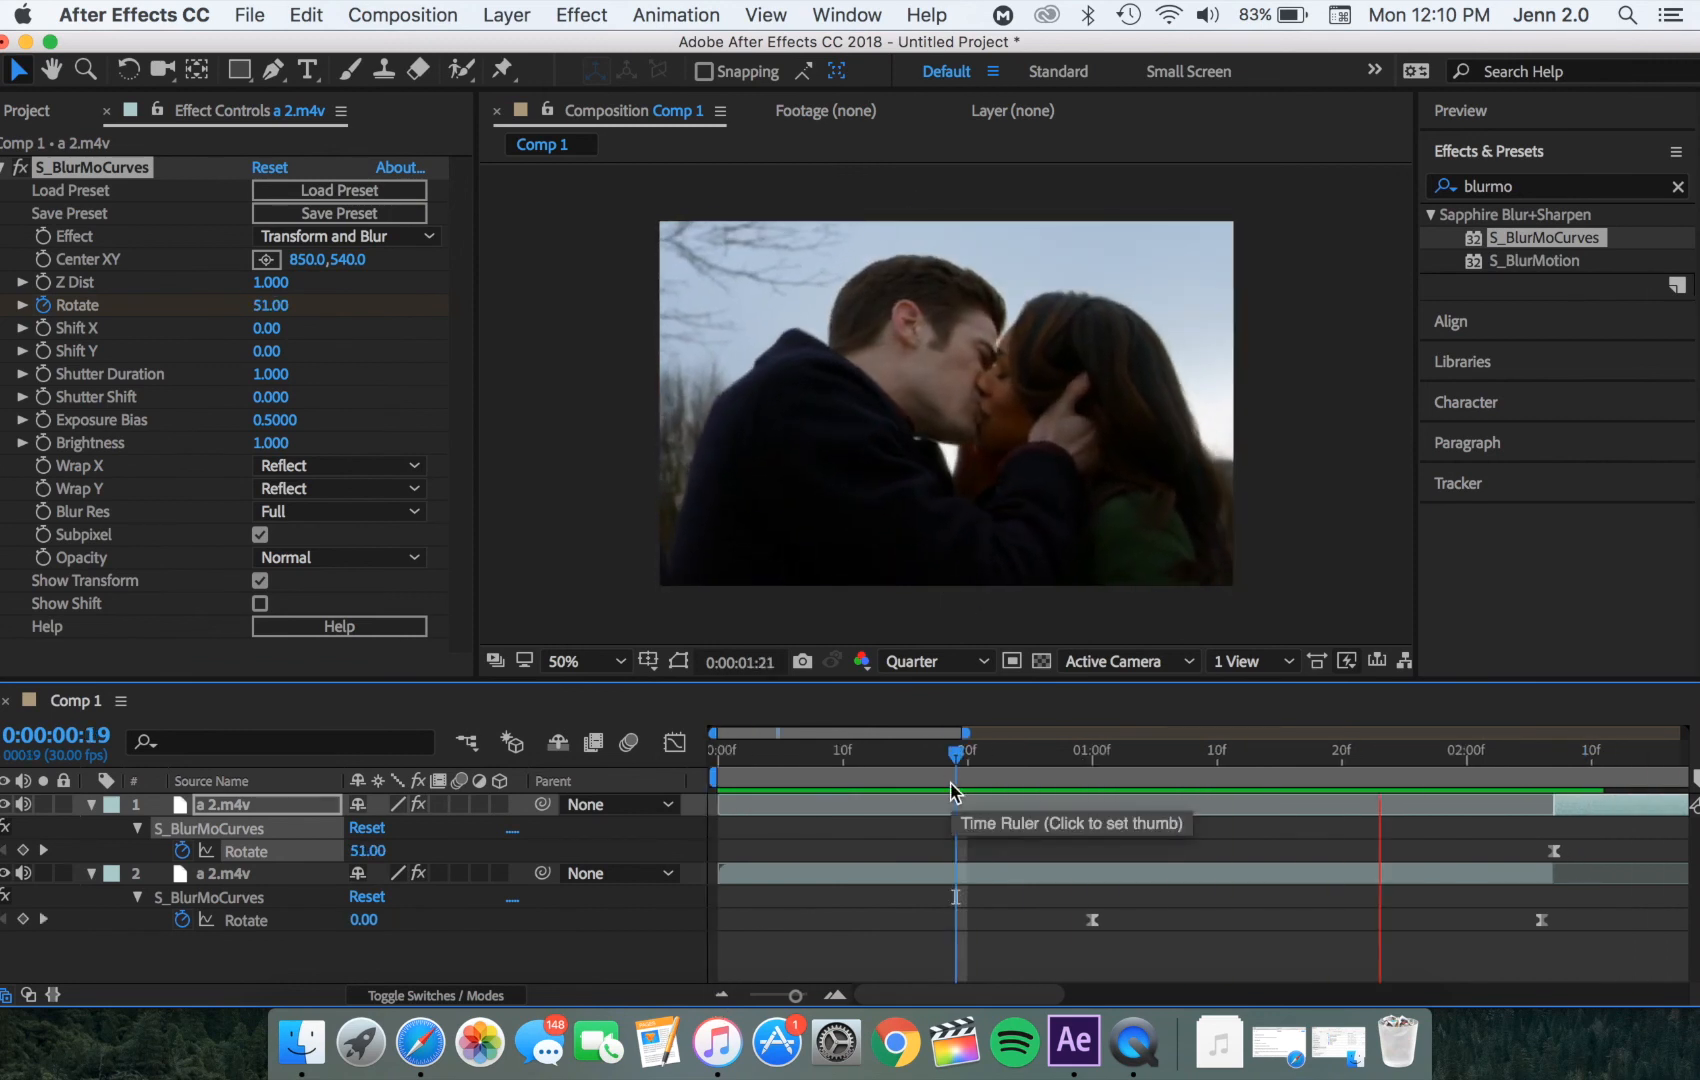
key("space")
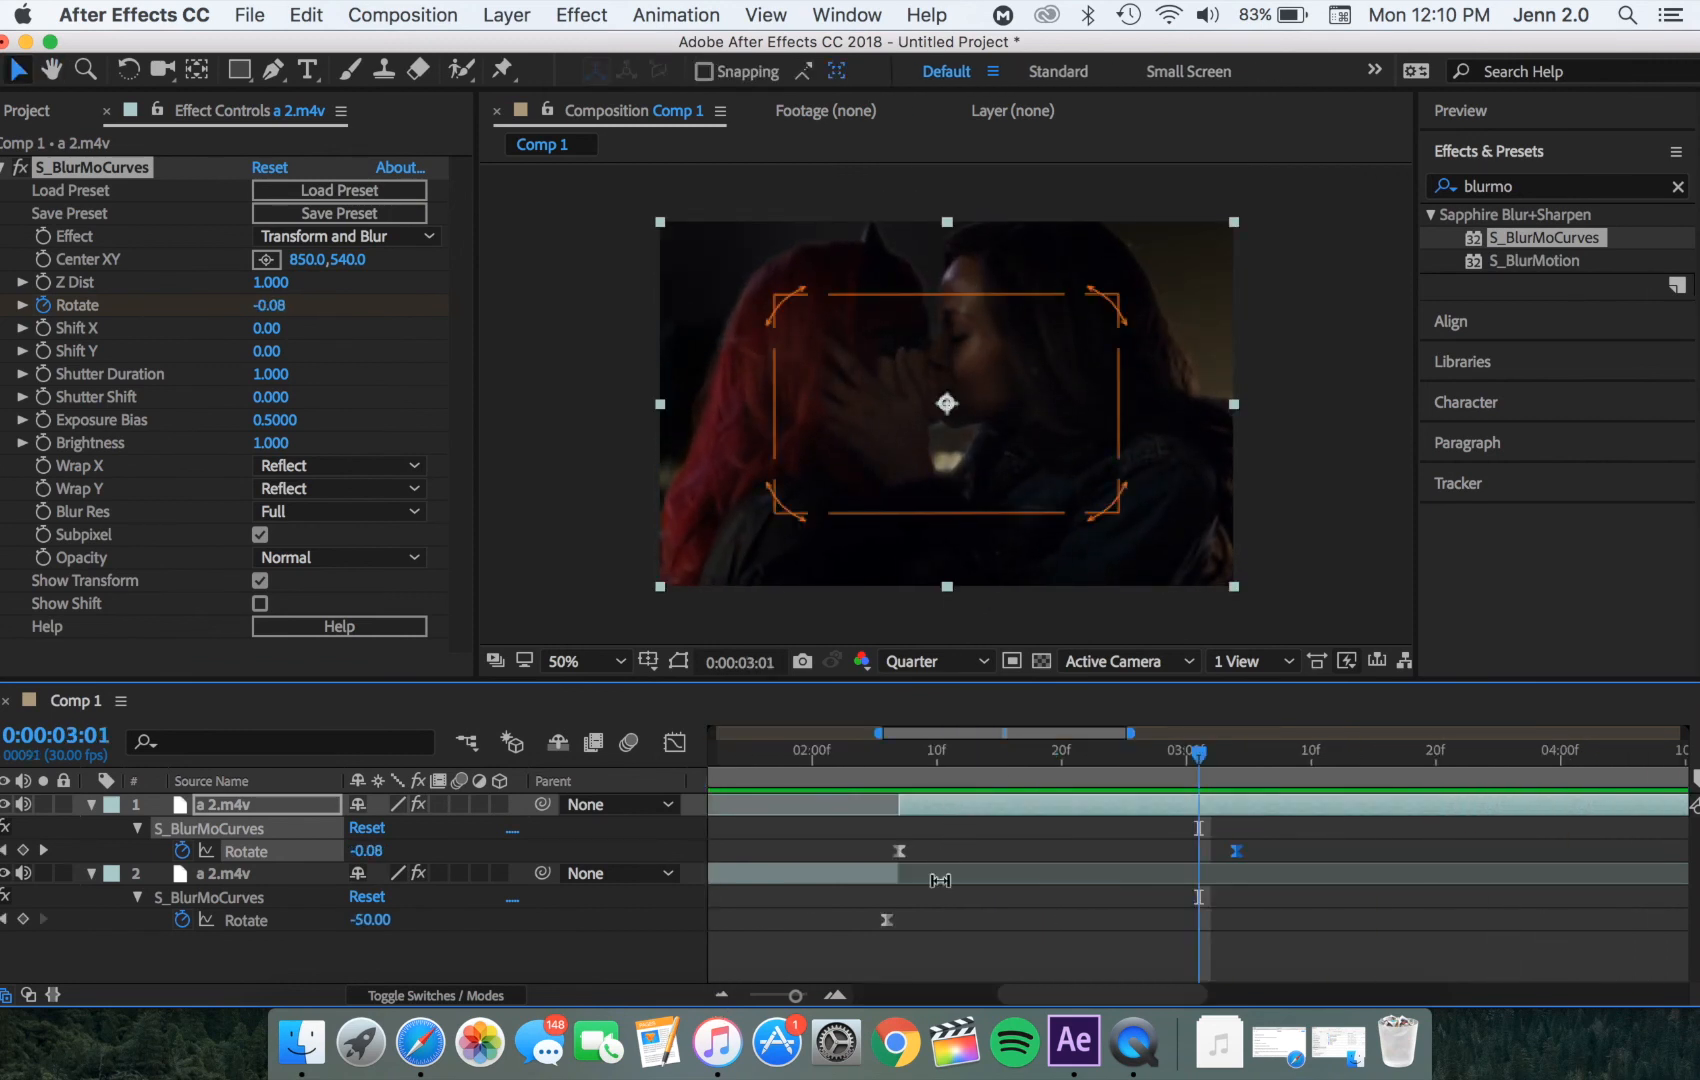
Step: Bend the first clip's Rotate curve slightly above zero before its steep drop to -50
scroll(841, 912, "left", 5)
left_click_drag(841, 912, 1394, 1042)
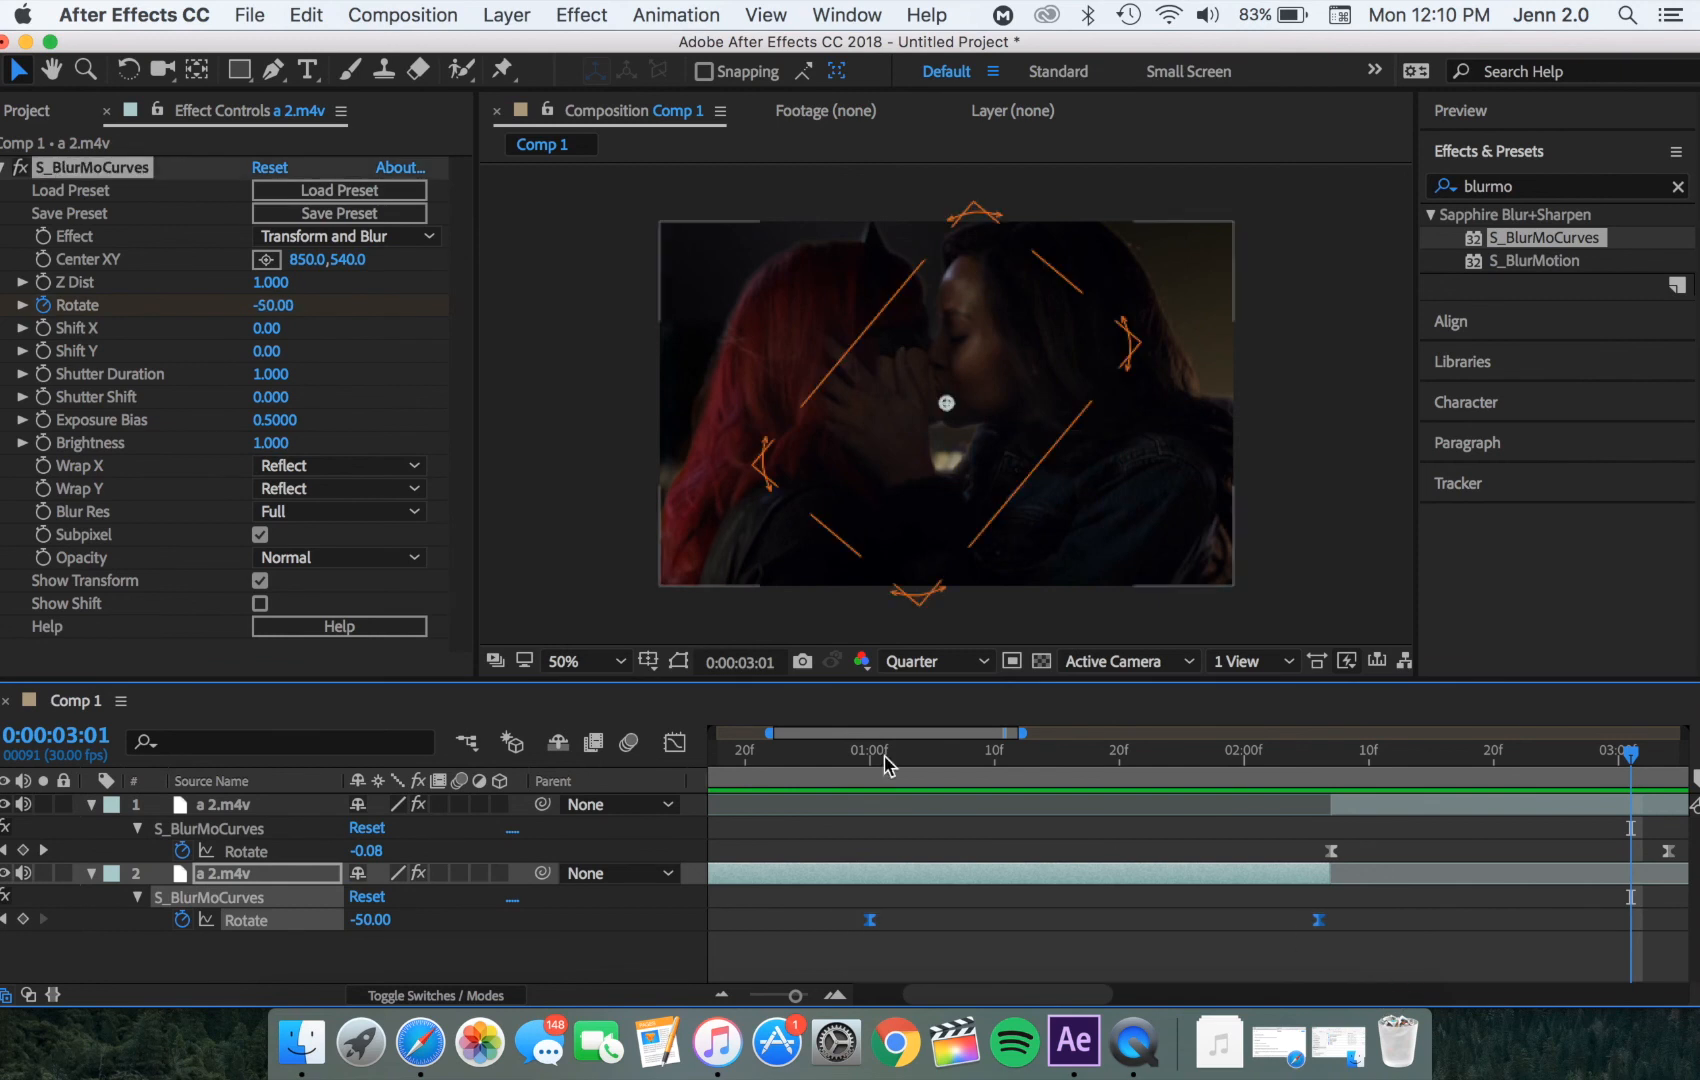
left_click(675, 742)
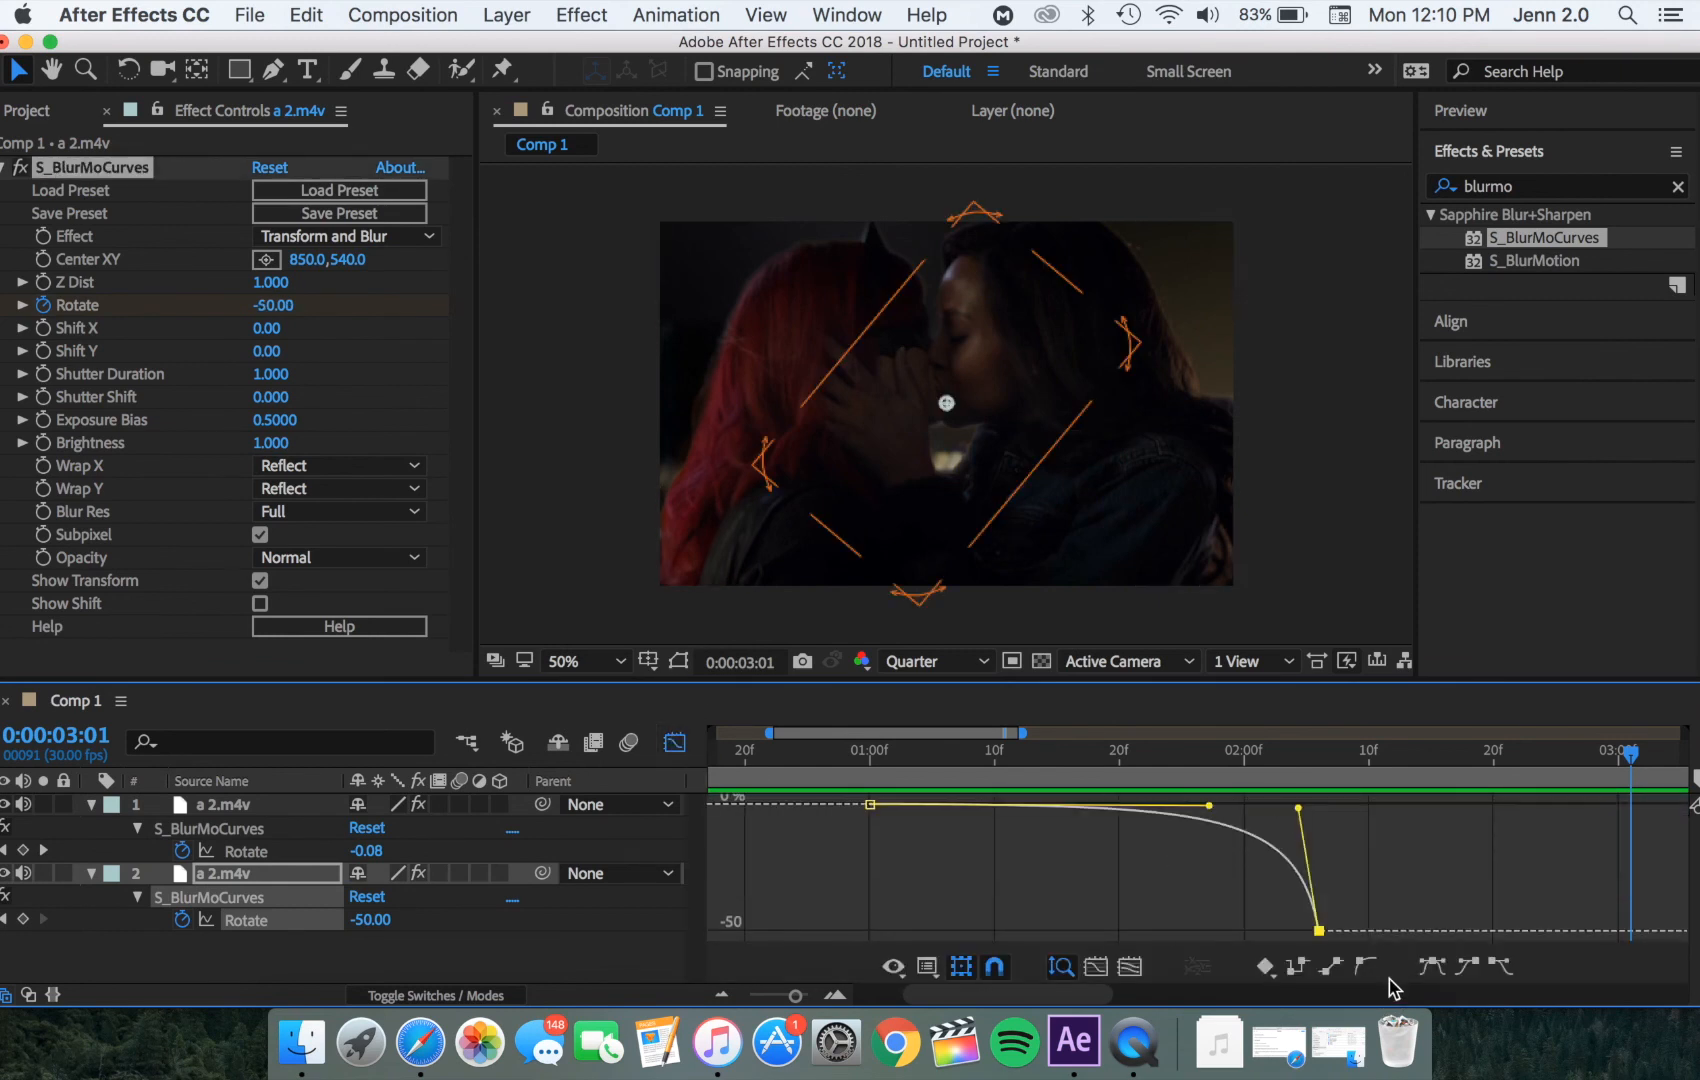
left_click_drag(1290, 803, 1303, 773)
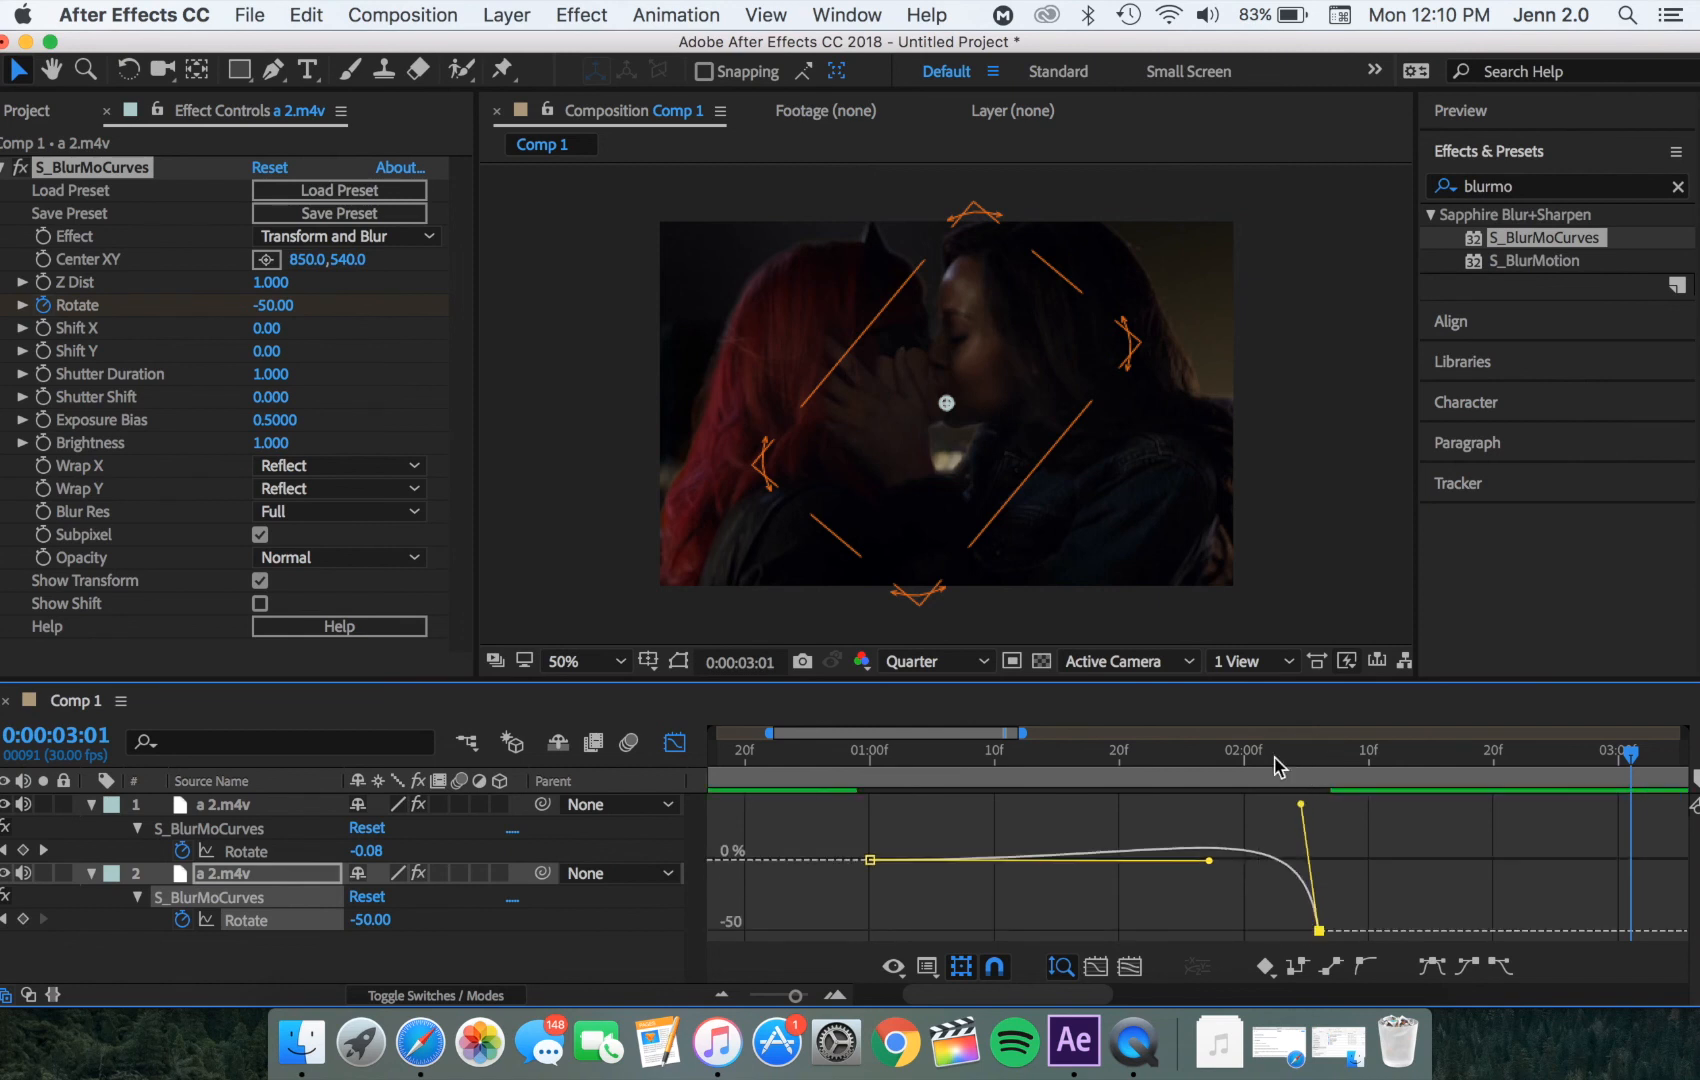
Step: Preview the adjusted rotation transition from 0:00:00:23, and return the playhead to 0:00:00:16 with more of the timeline in view
left_click(675, 742)
left_click(776, 757)
key("space")
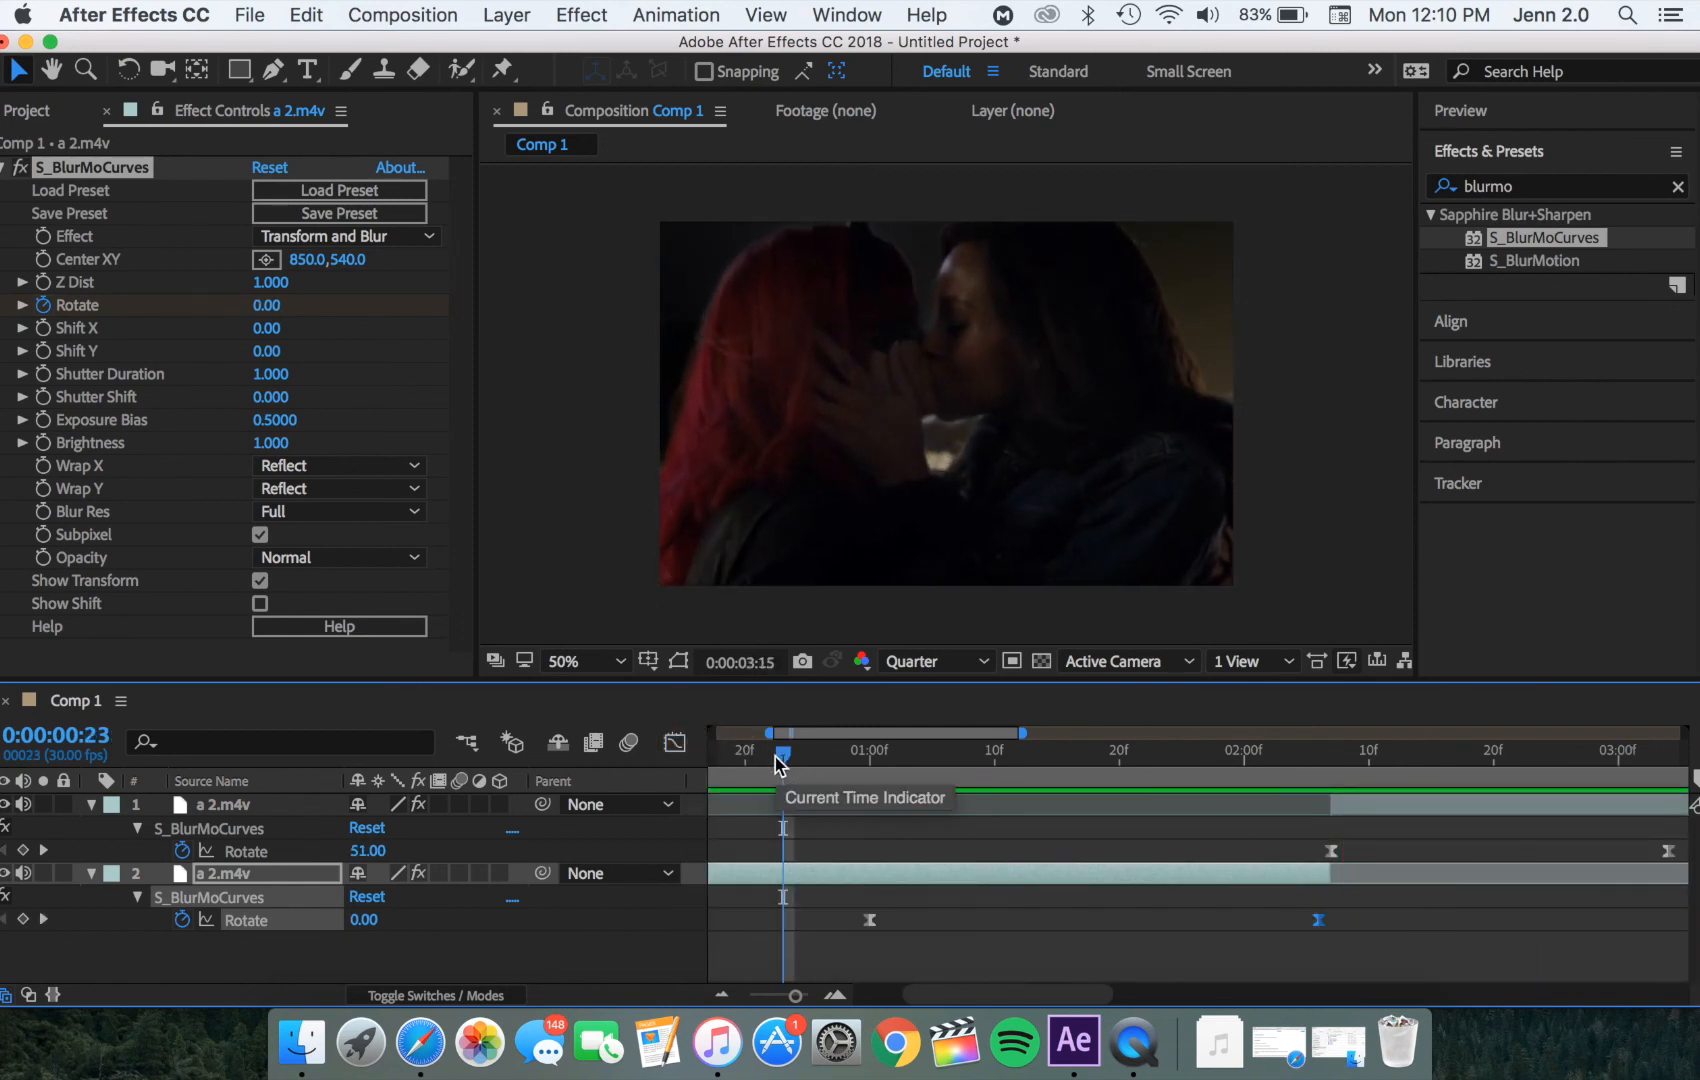
key("space")
scroll(776, 759, "left", 10)
left_click(920, 765)
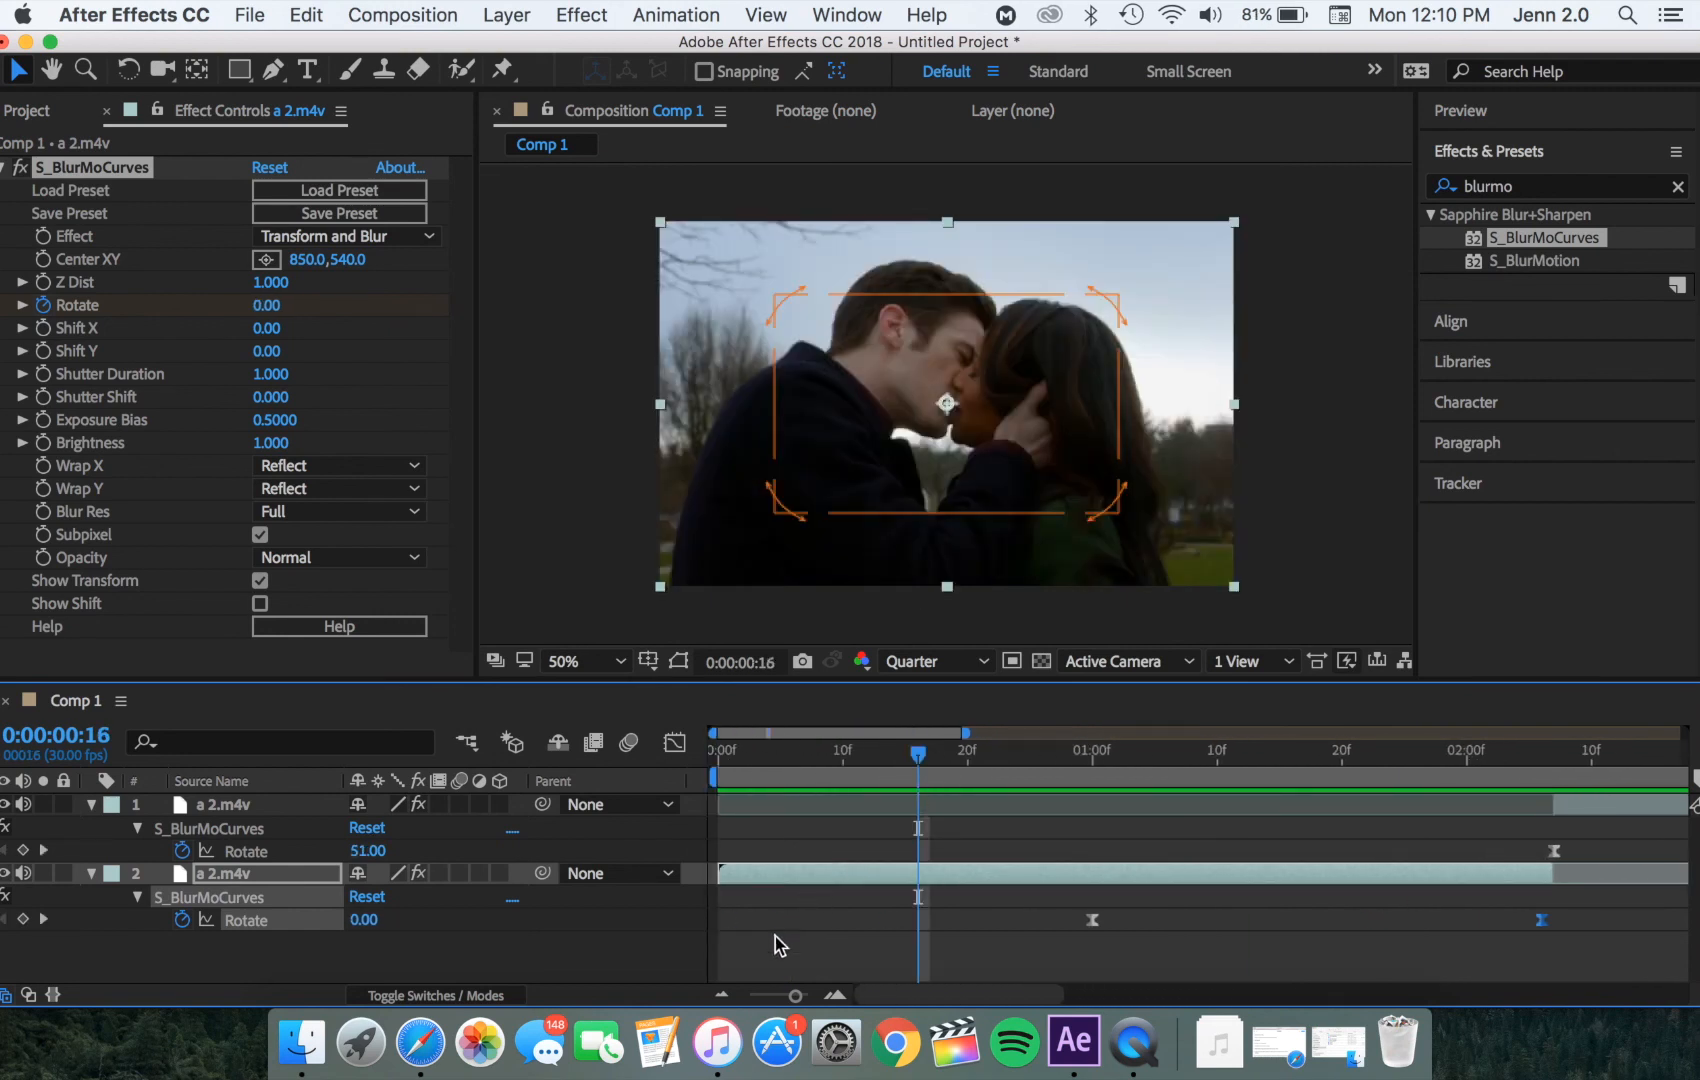
left_click(724, 994)
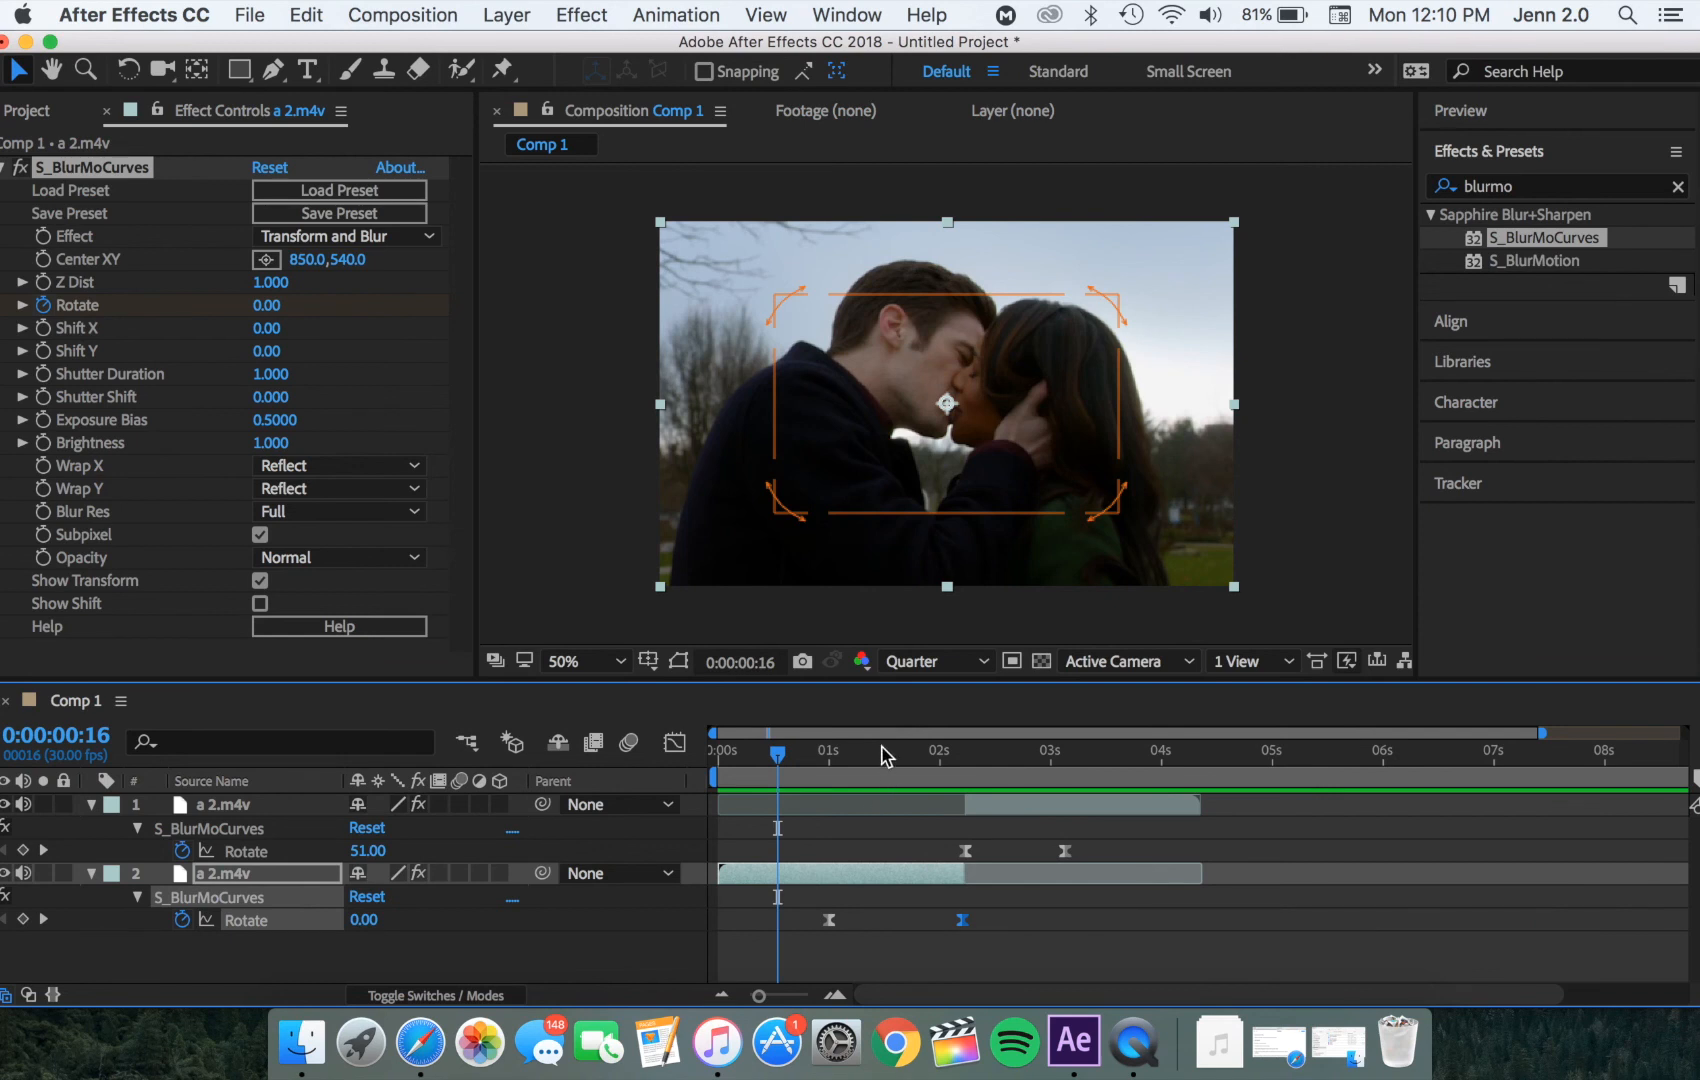